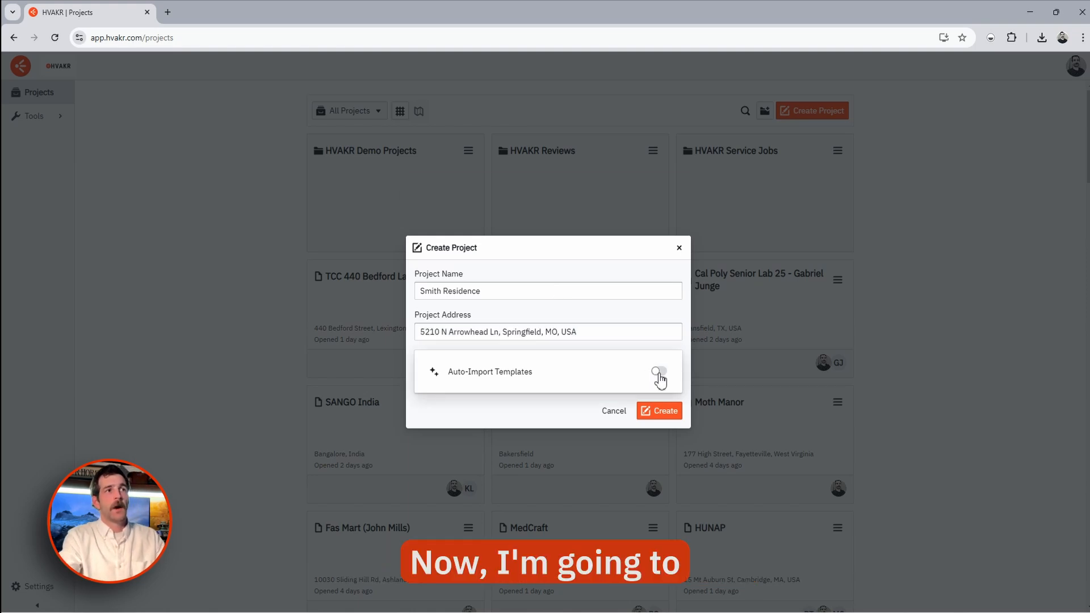
- Create the Smith Residence as a Residential project with template auto-import enabled
click(658, 372)
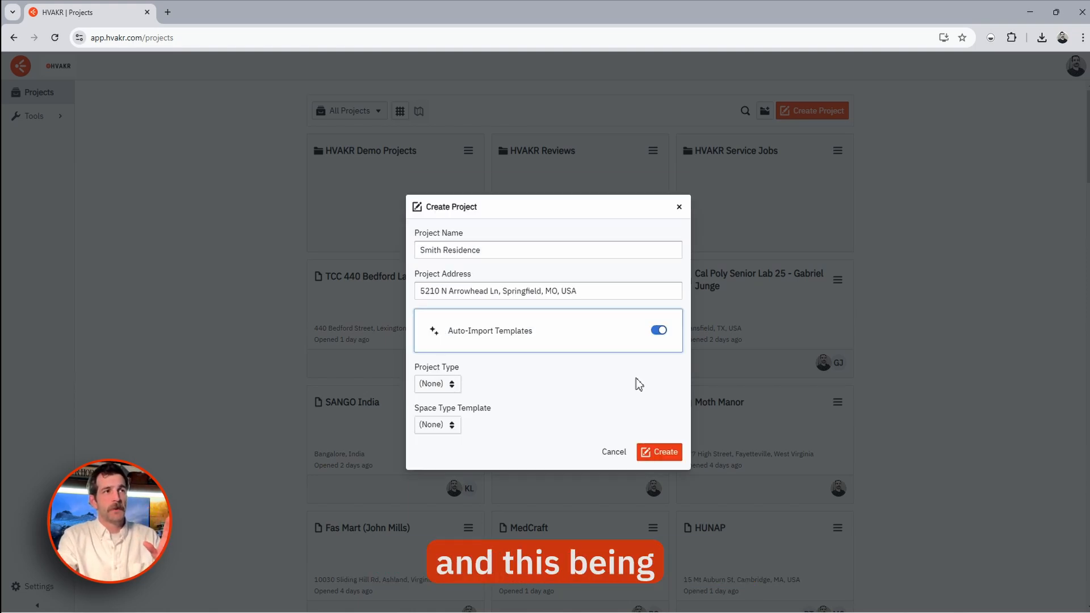
click(453, 385)
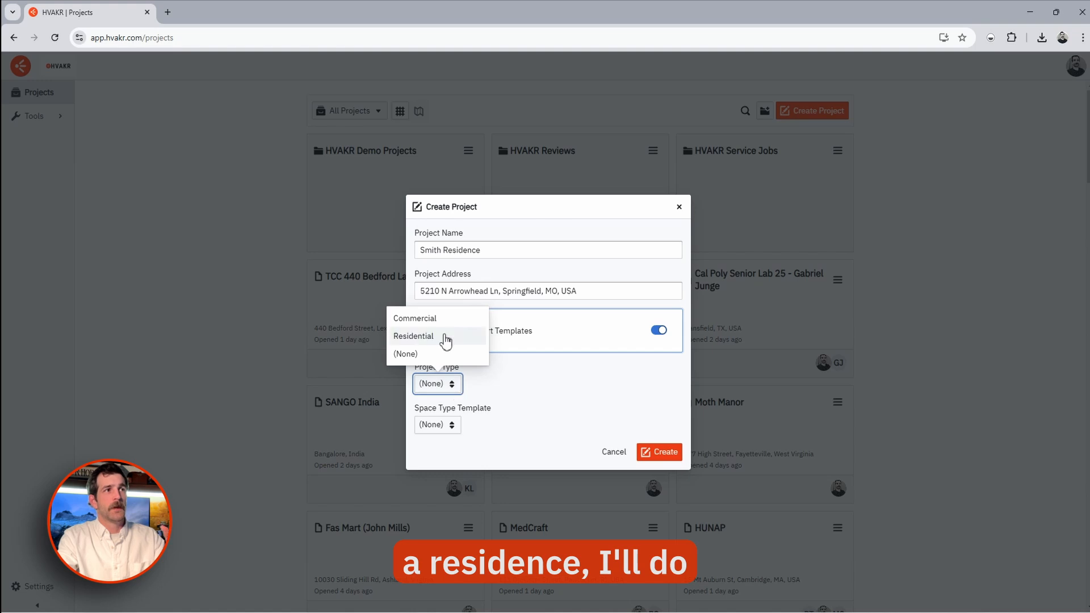
click(445, 338)
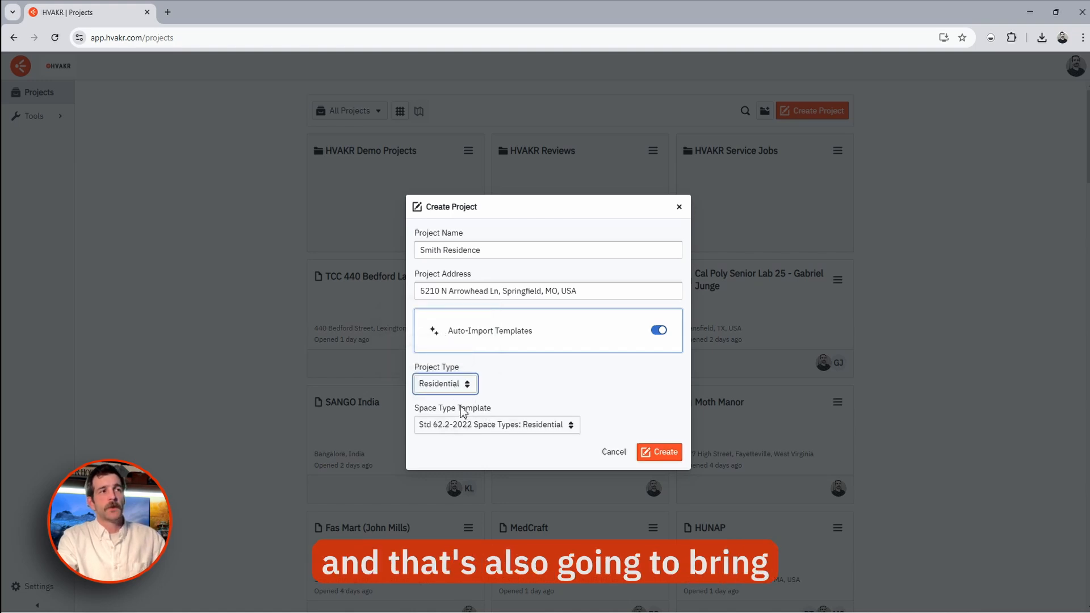
click(653, 449)
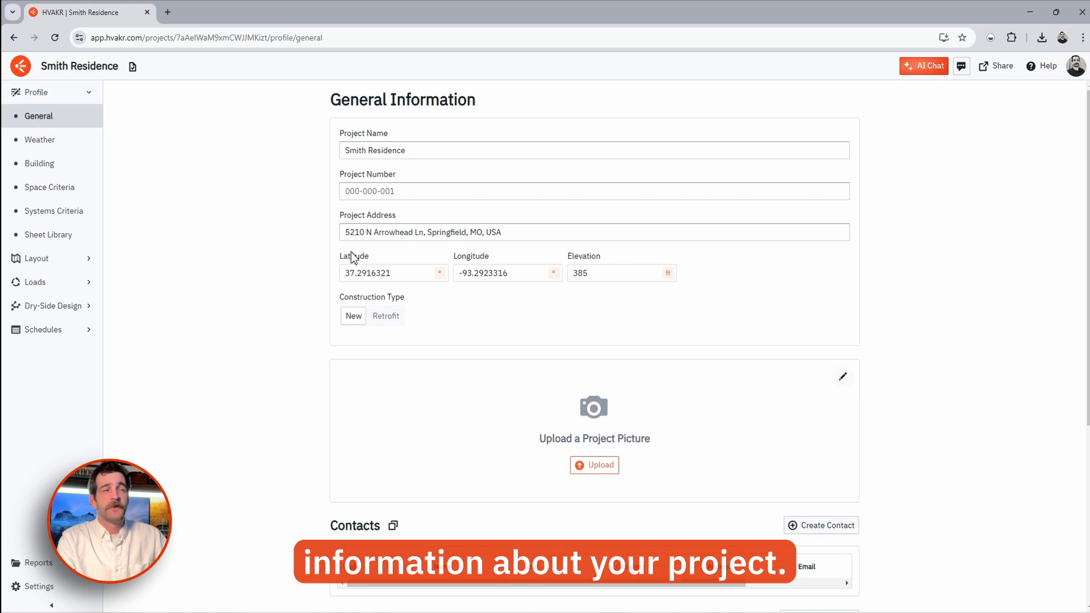
- Select the Springfield-Branson weather station and check its design temperatures, keeping summer at 0.4%
scroll(447, 297, down, 5)
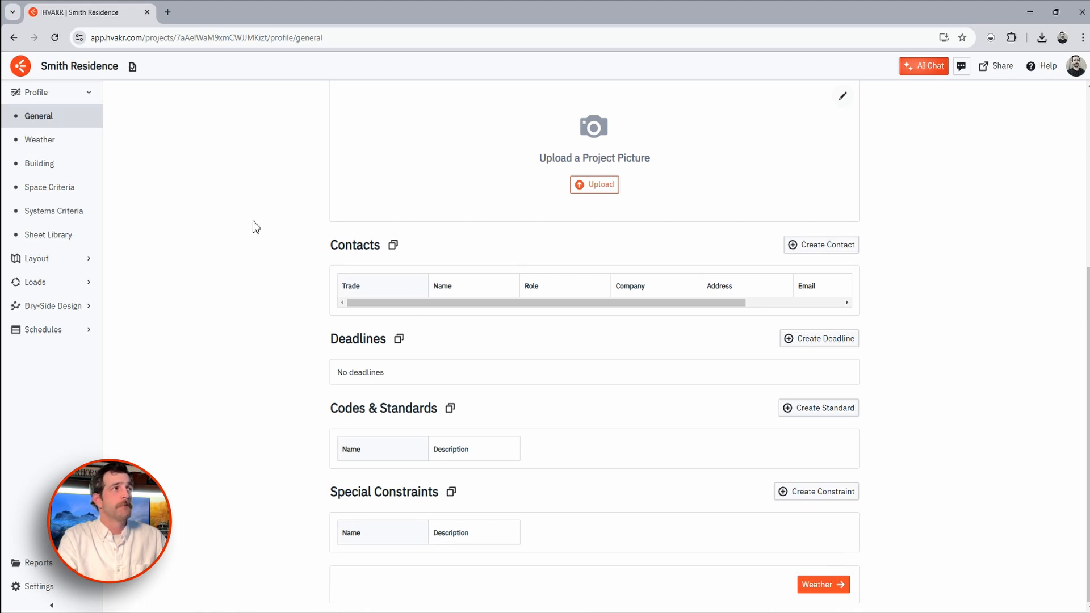
click(39, 139)
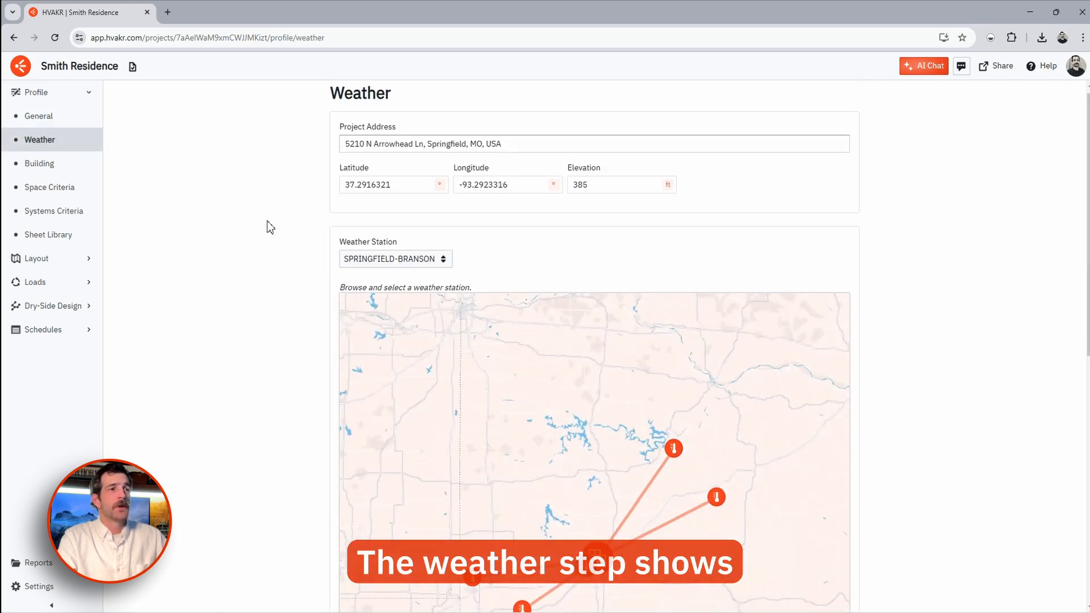
scroll(267, 229, down, 3)
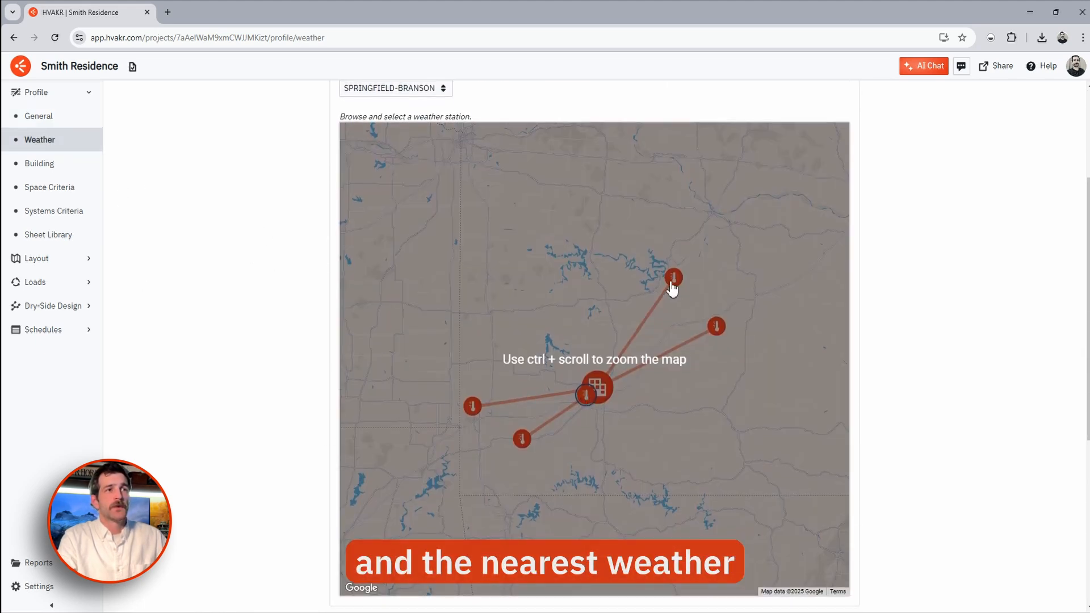
click(588, 400)
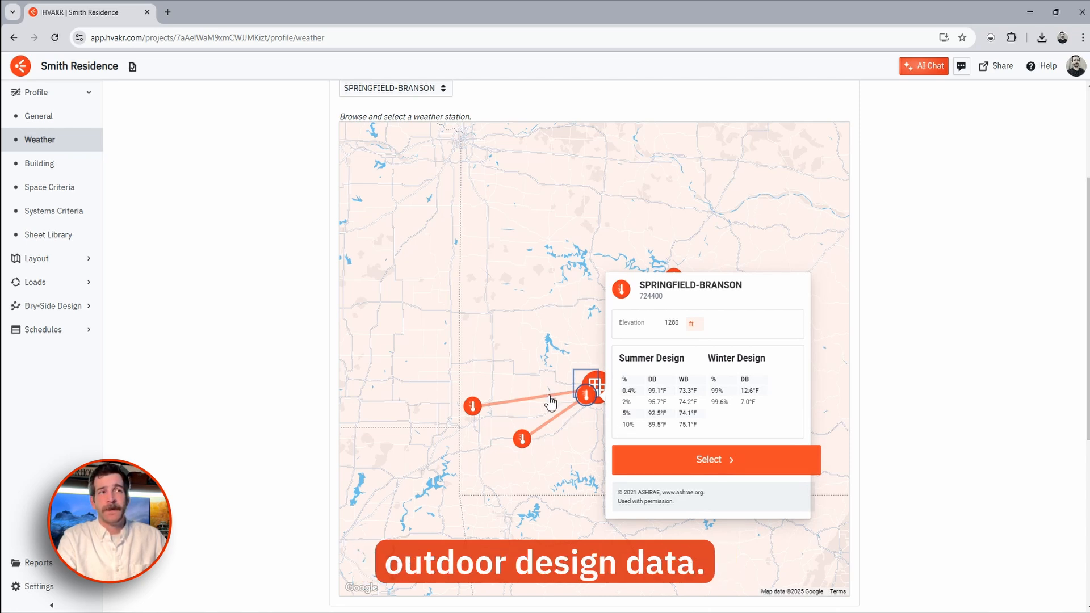
scroll(268, 309, down, 5)
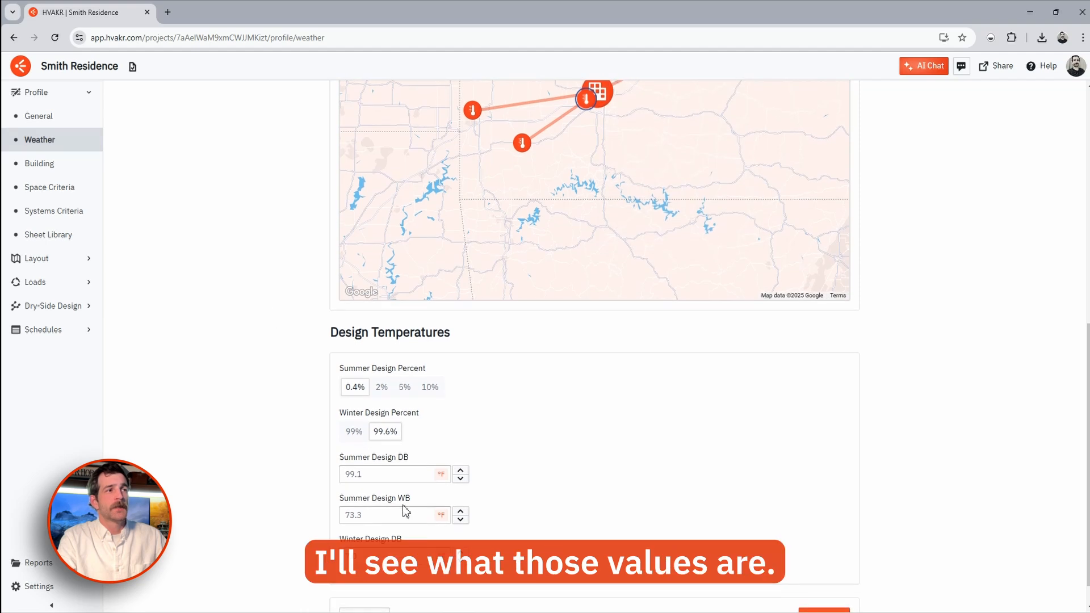
click(382, 388)
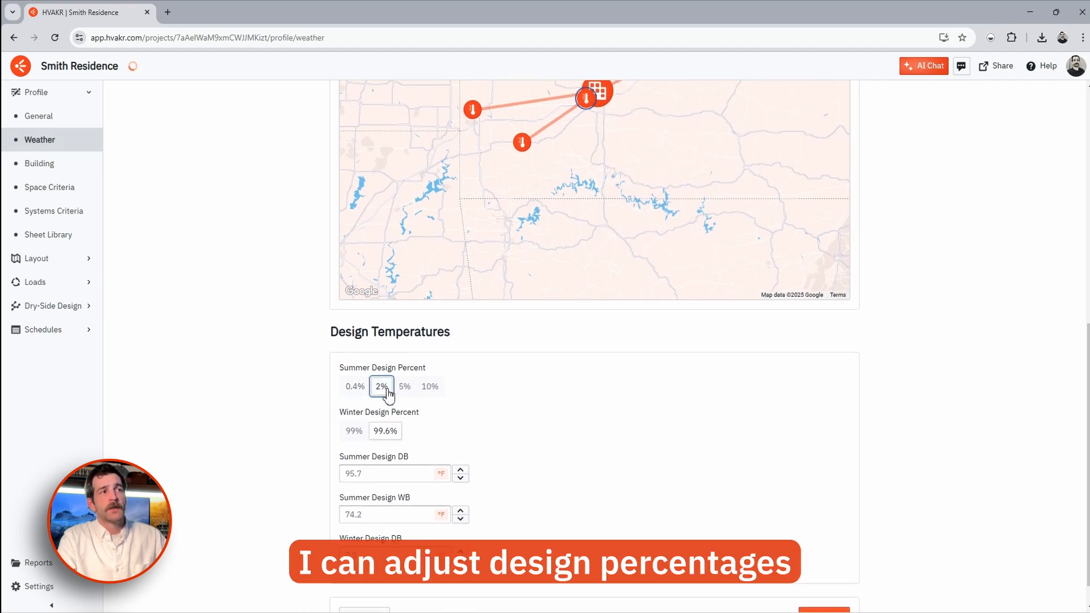
click(355, 388)
click(375, 474)
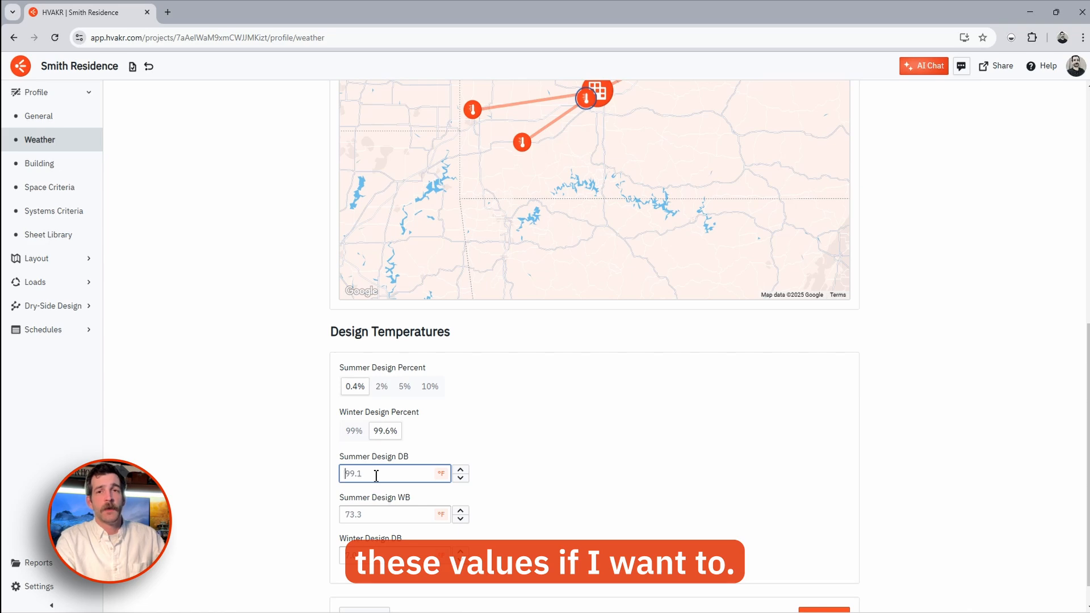
click(55, 169)
- Inspect the CZ 4 mass and wood-framed wall types, noting the wood-framed wall's 0.064 U-value
scroll(222, 249, down, 2)
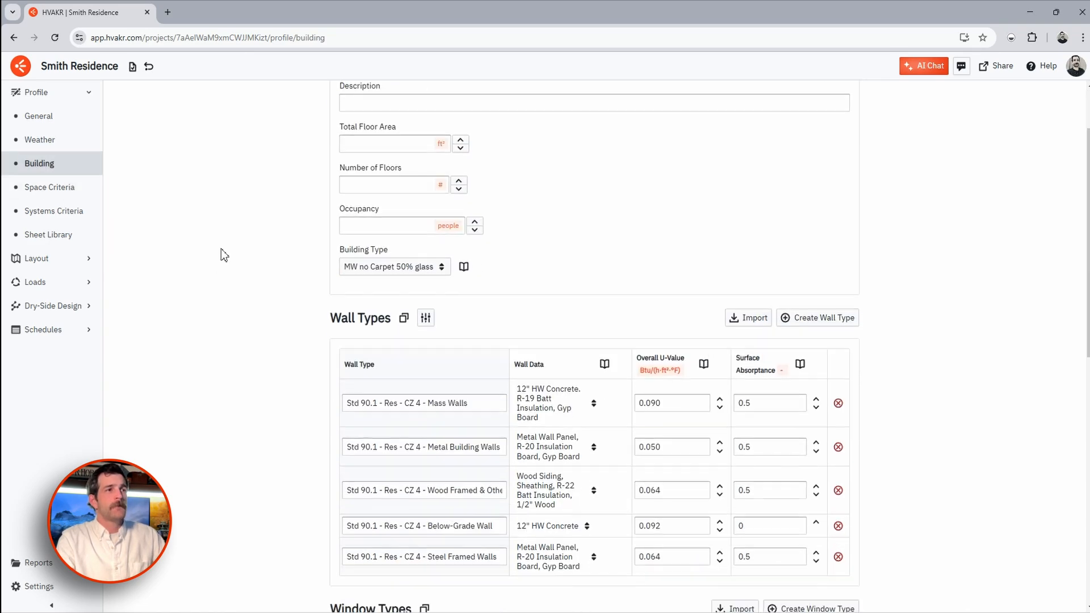
scroll(223, 254, down, 3)
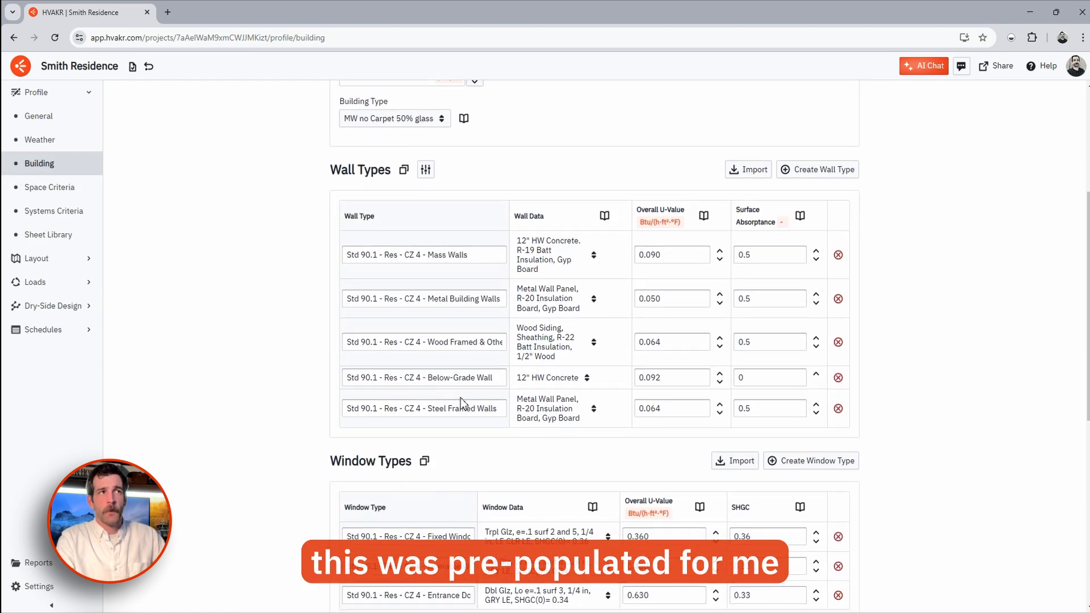
drag(421, 254, 404, 255)
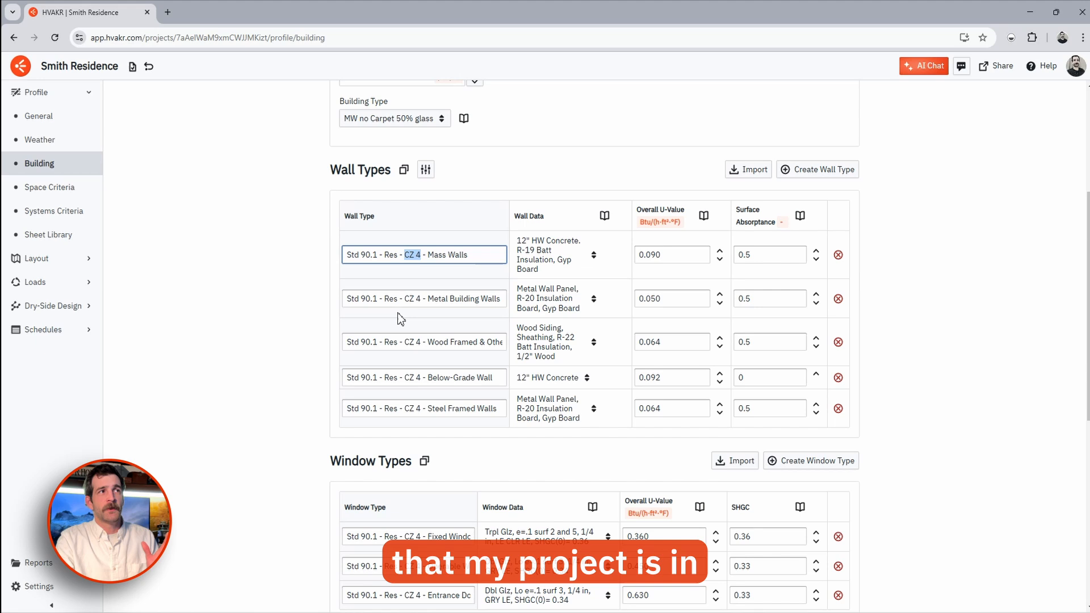
click(295, 301)
click(398, 258)
click(371, 261)
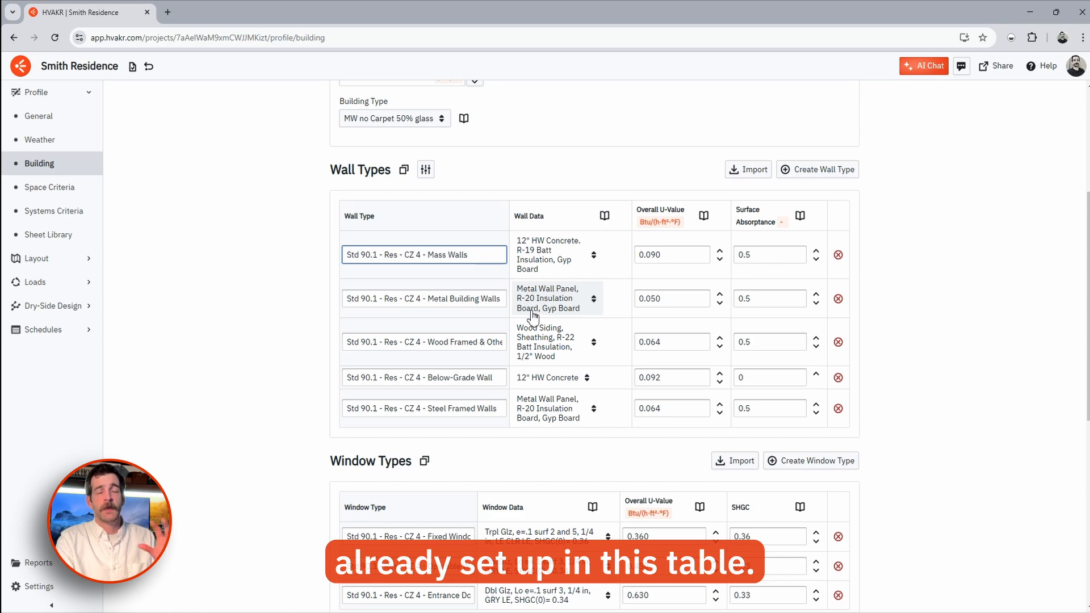
scroll(534, 340, down, 2)
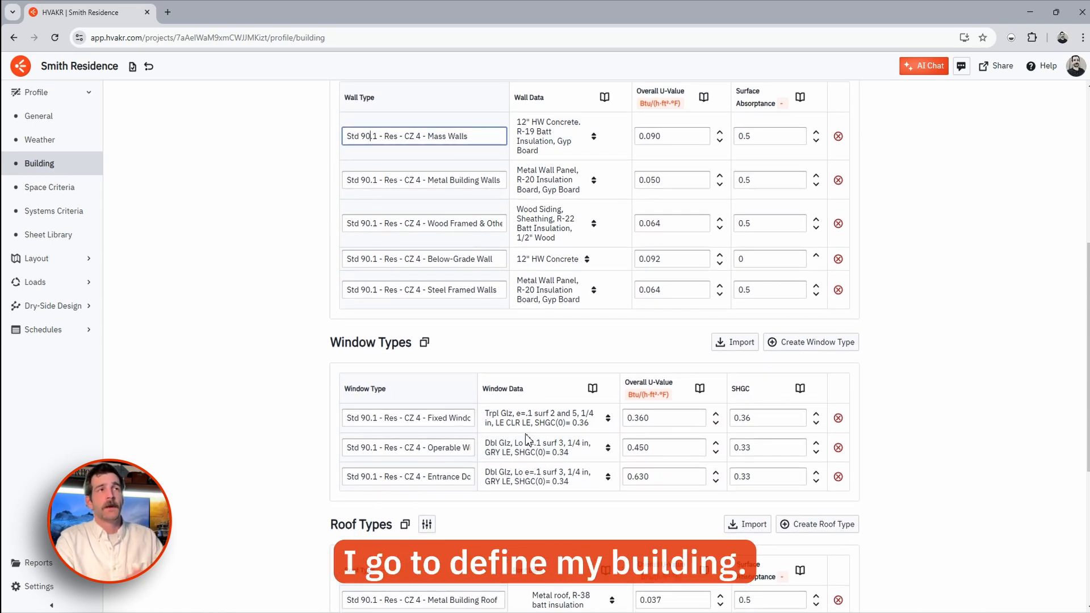
scroll(469, 390, up, 1)
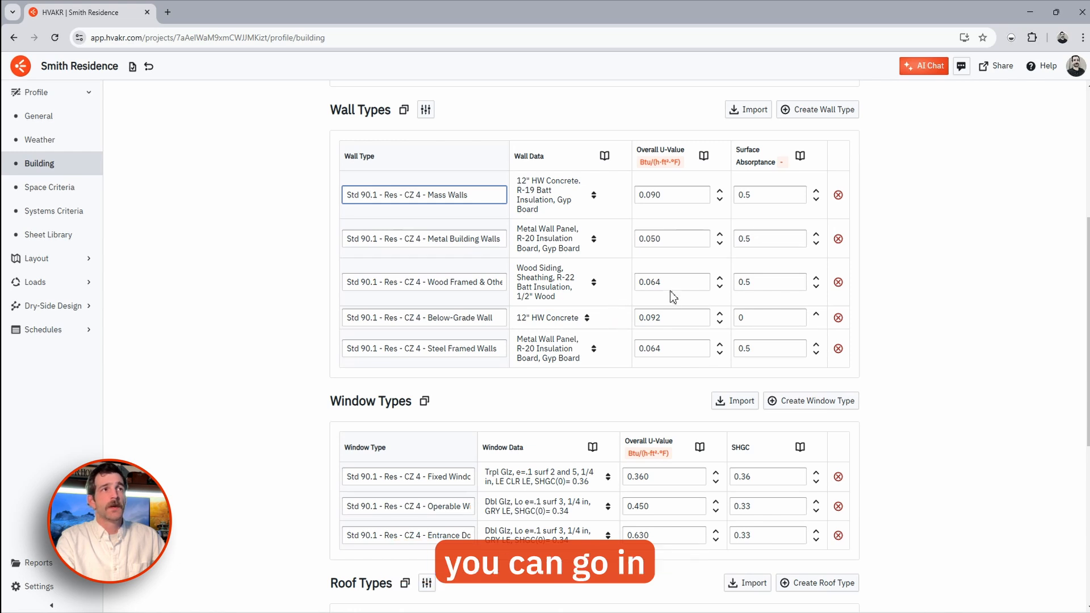
double_click(640, 284)
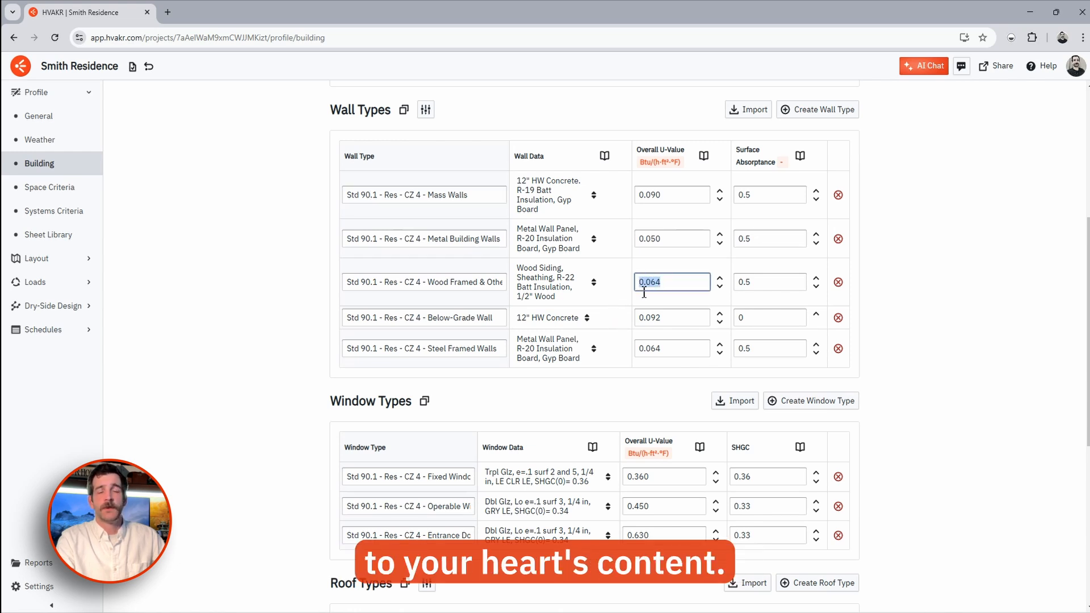
drag(430, 283, 565, 289)
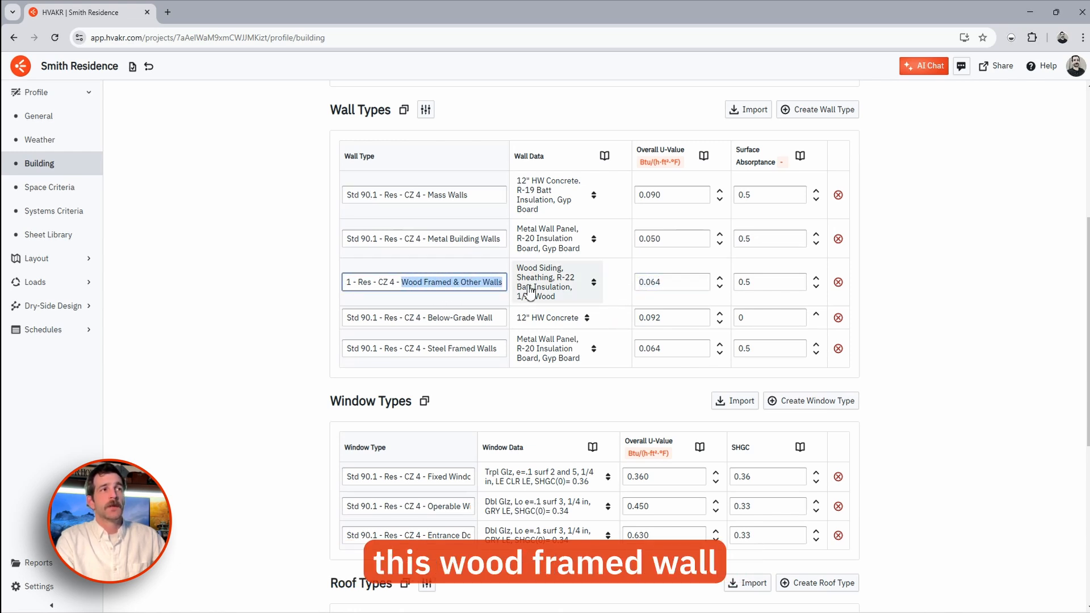
click(653, 288)
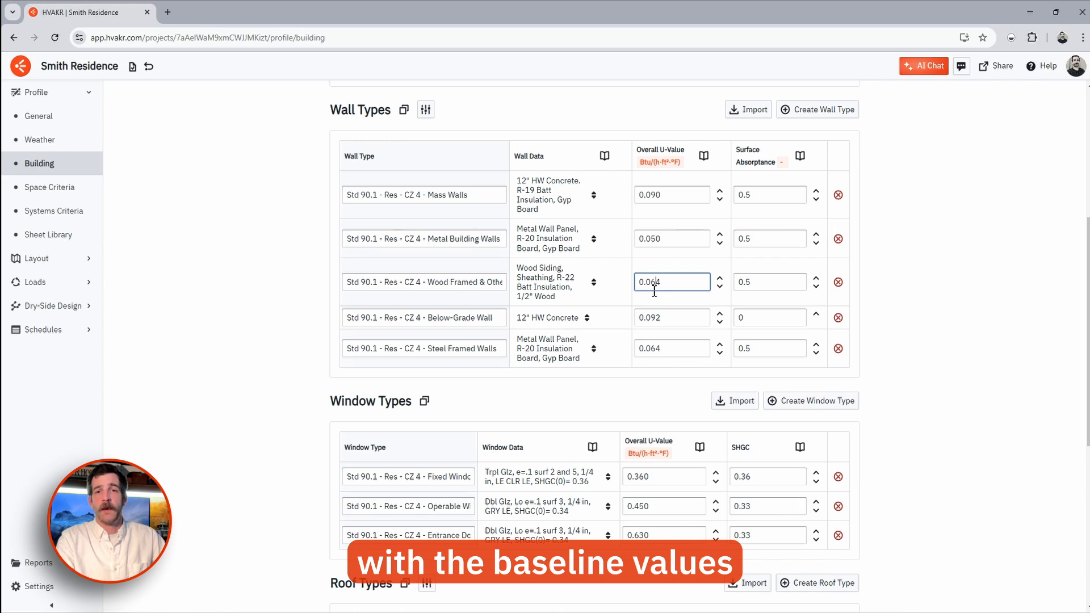
- Review the fixed window type's 0.360 U-value and the attic roof type
scroll(654, 291, down, 4)
drag(359, 240, 496, 250)
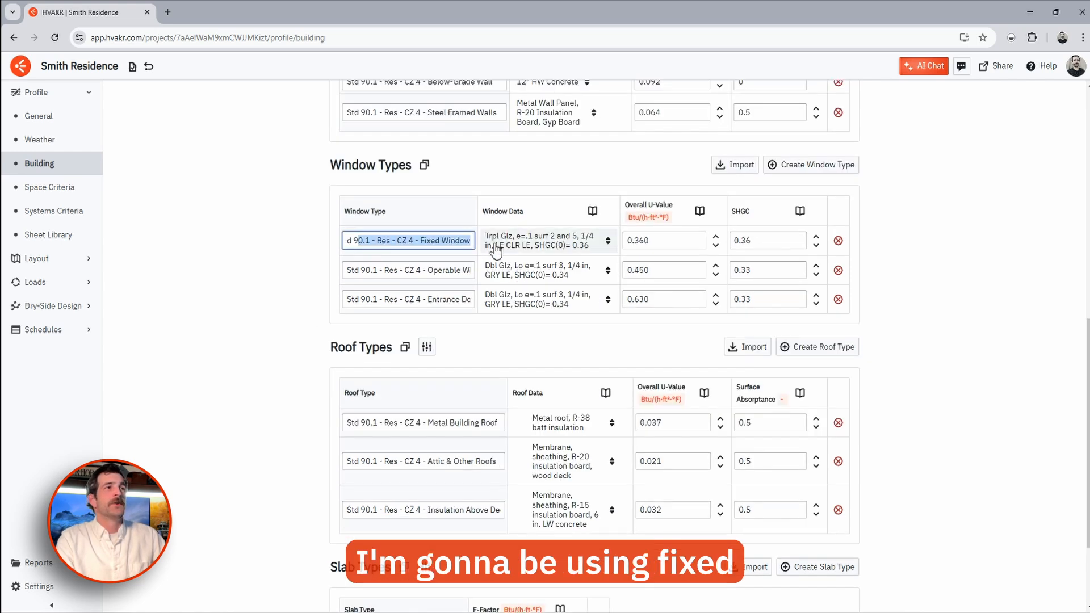
click(666, 240)
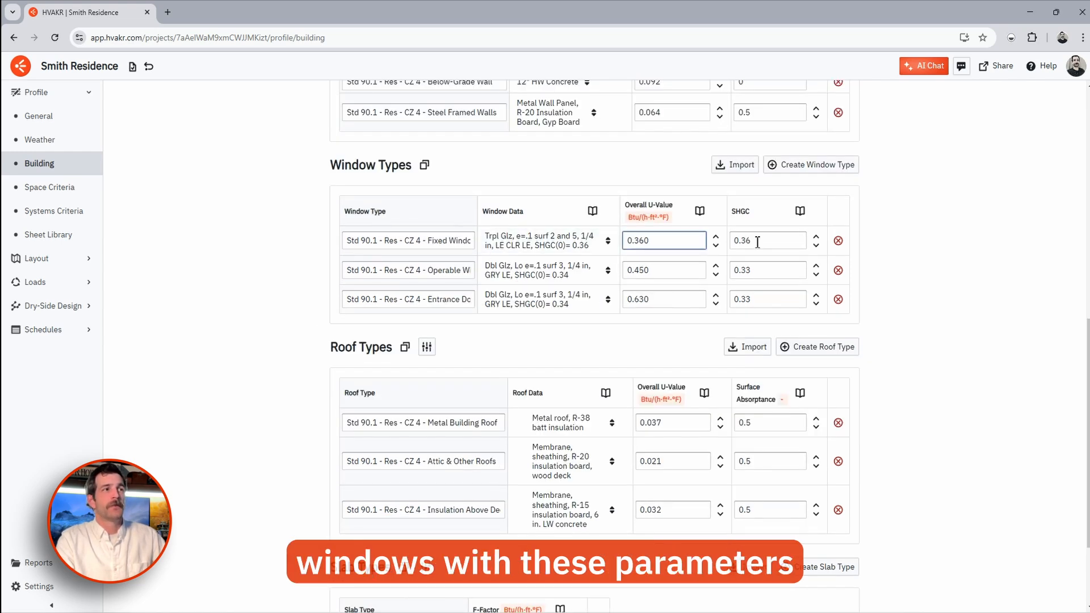
drag(422, 461, 499, 460)
scroll(437, 545, down, 2)
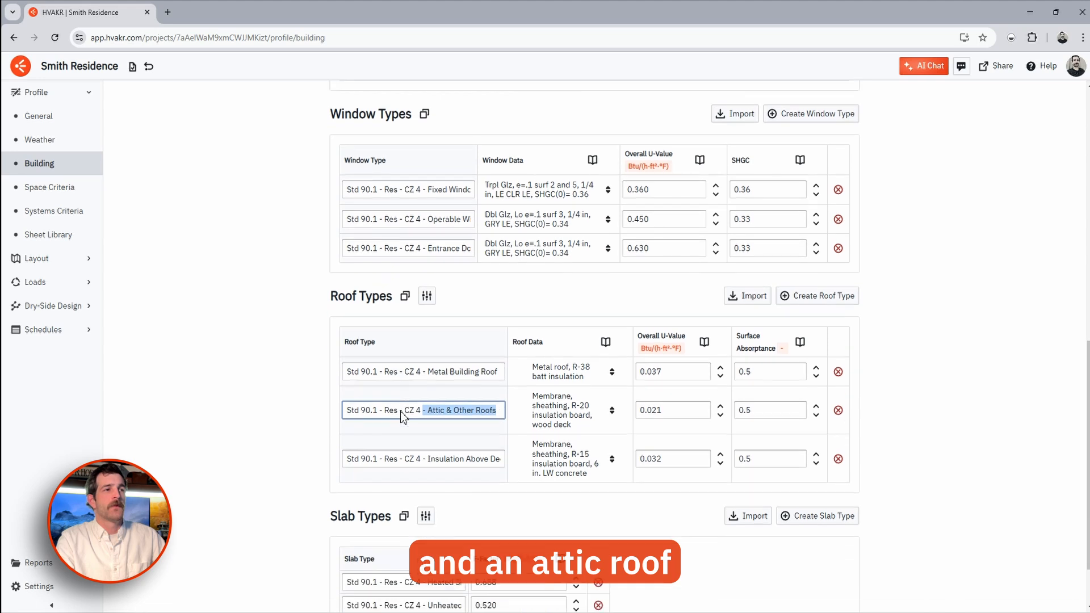
click(257, 347)
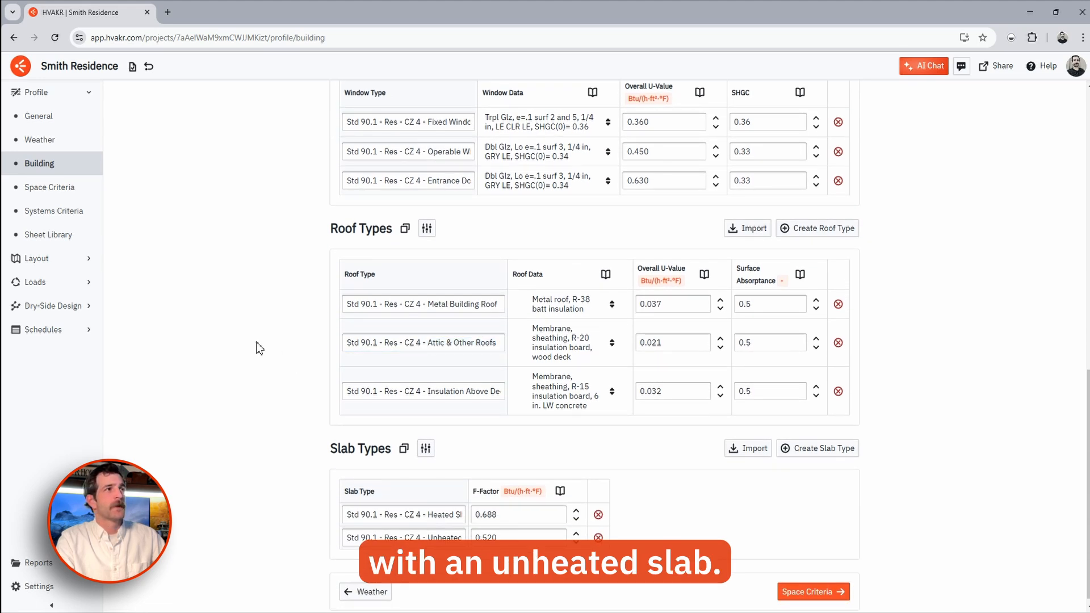
click(71, 189)
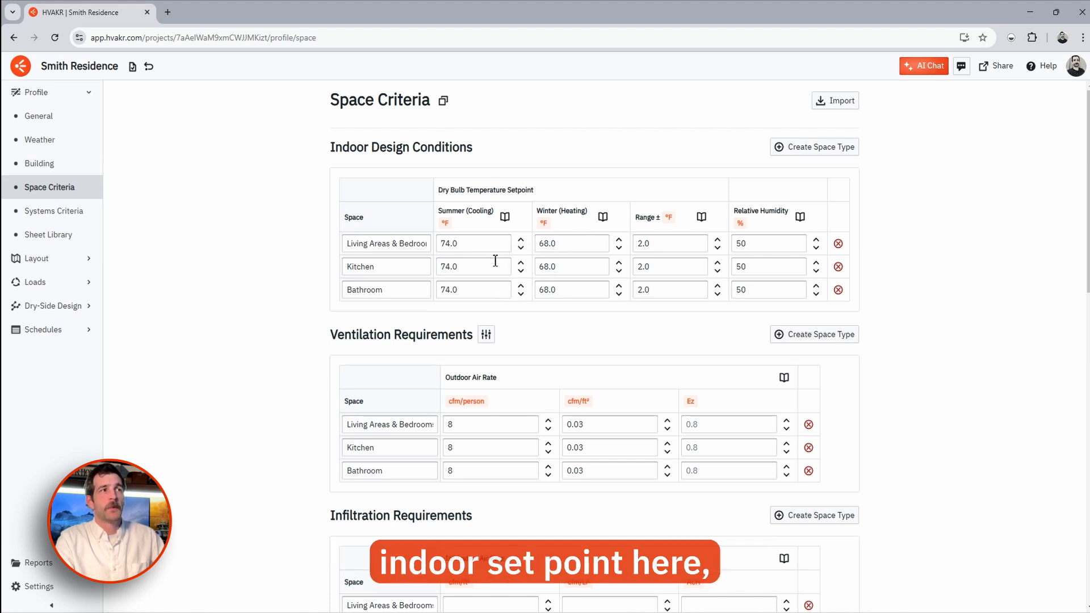
- Scroll through the space criteria tables and inspect the living areas people density value
scroll(502, 273, down, 1)
scroll(511, 295, down, 2)
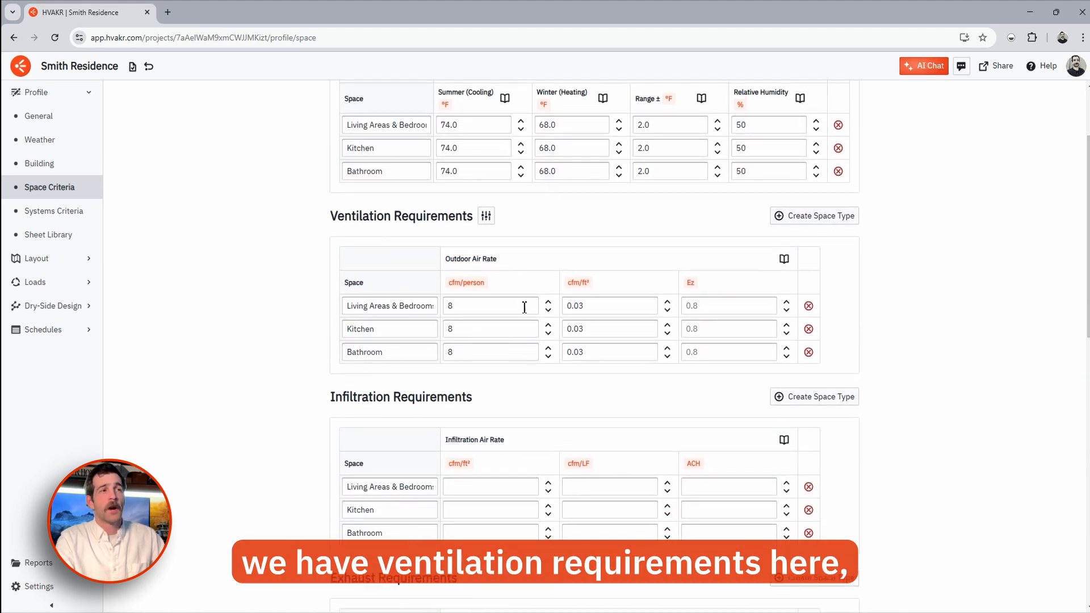
scroll(519, 303, down, 3)
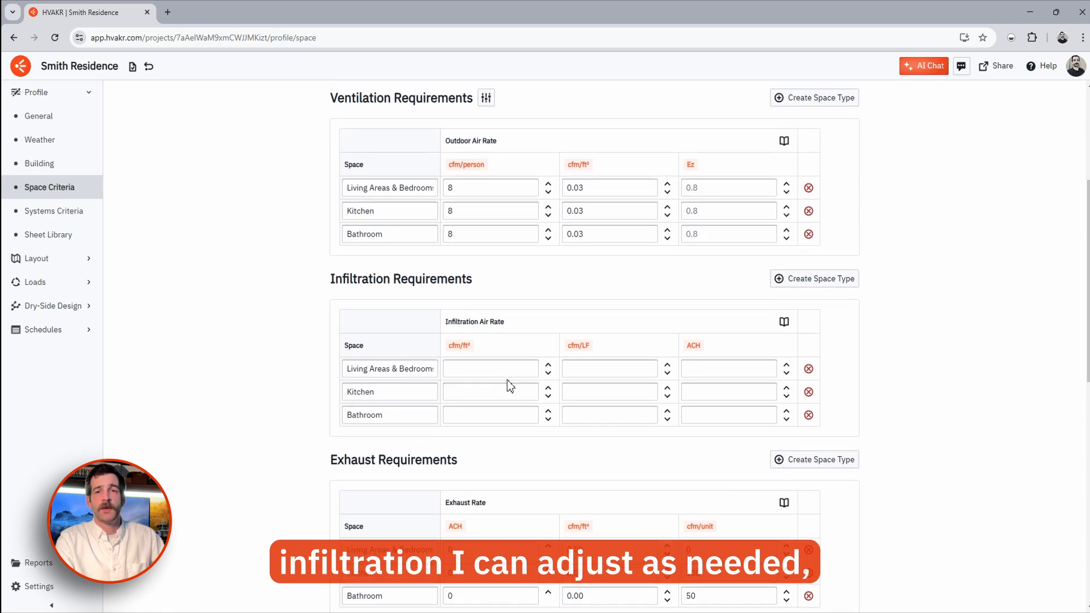
scroll(507, 372, down, 4)
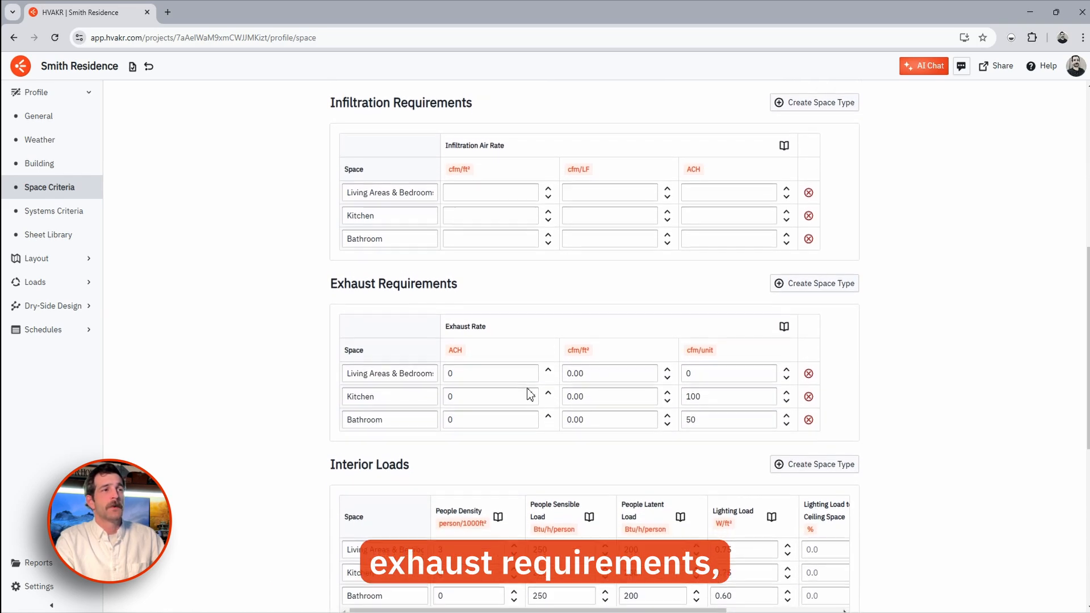
scroll(511, 391, down, 3)
click(495, 429)
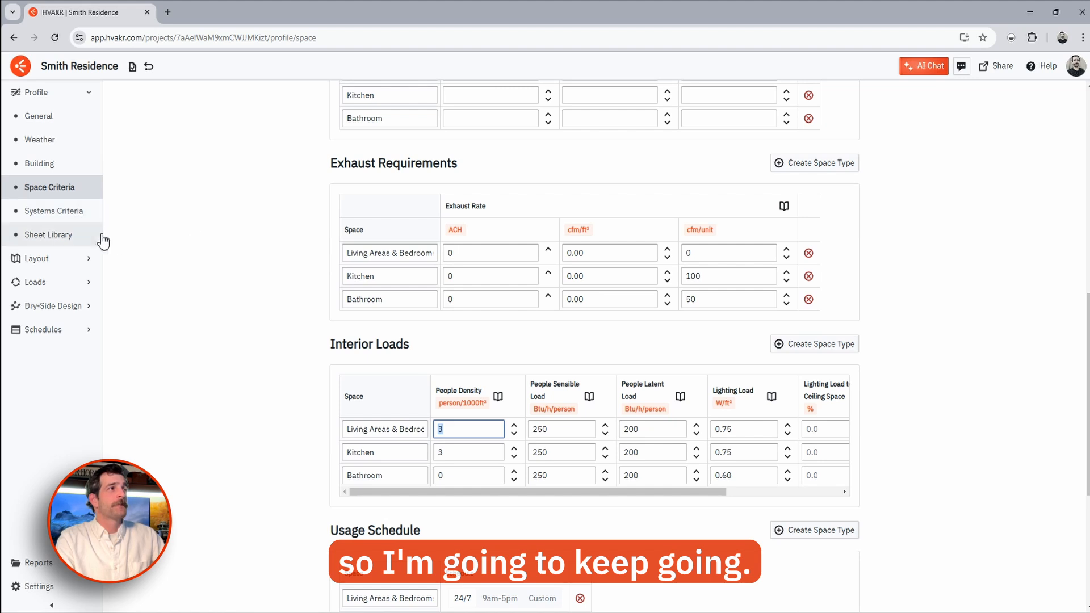
click(165, 246)
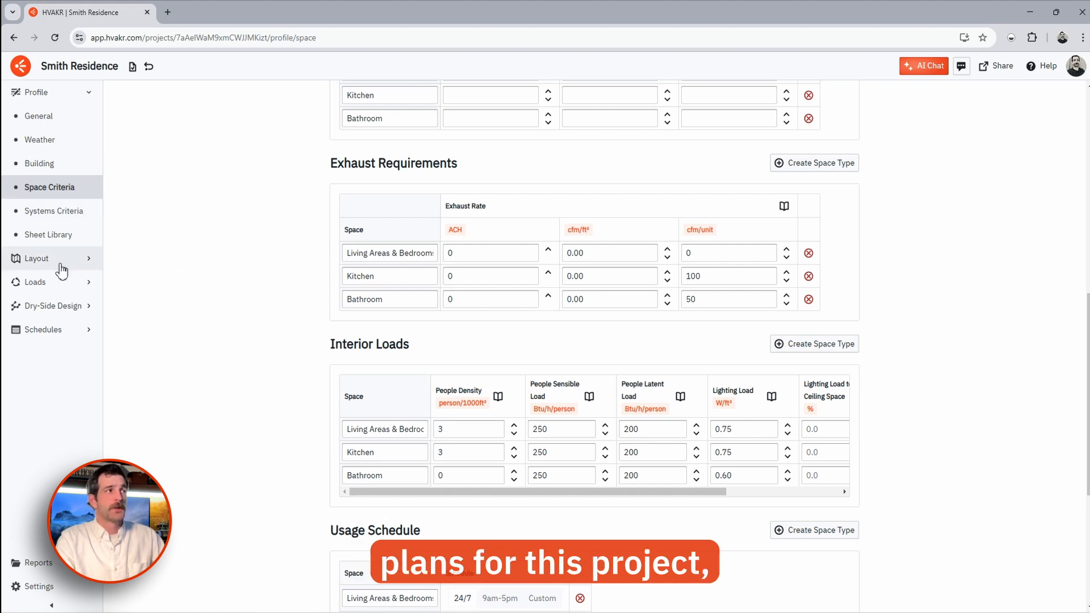
click(62, 237)
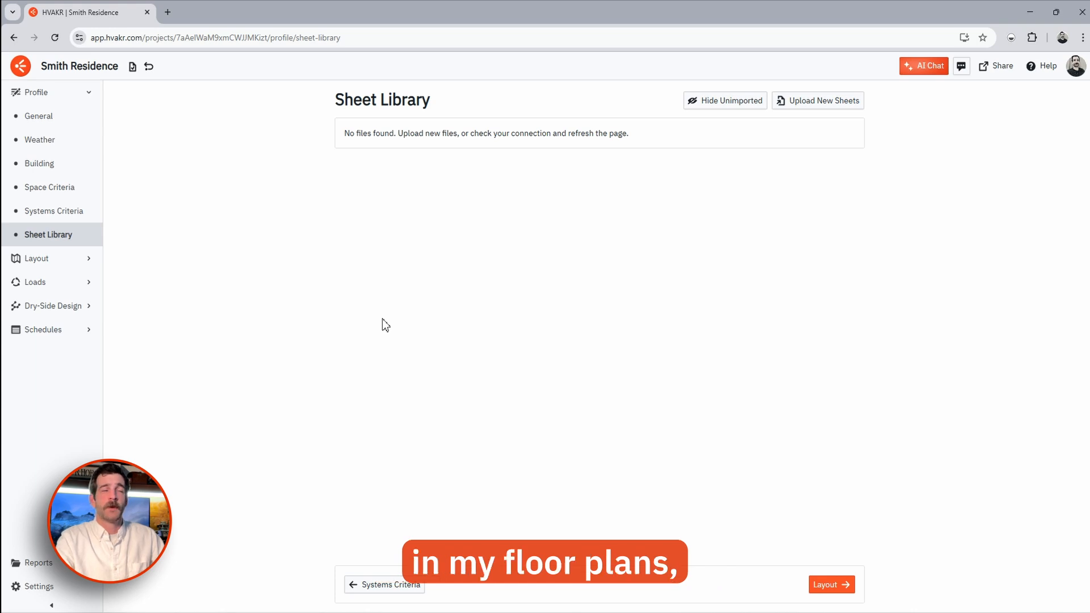
- Turn on the map backdrop in the layout sheets viewer using the Satellite map type
click(89, 264)
click(57, 141)
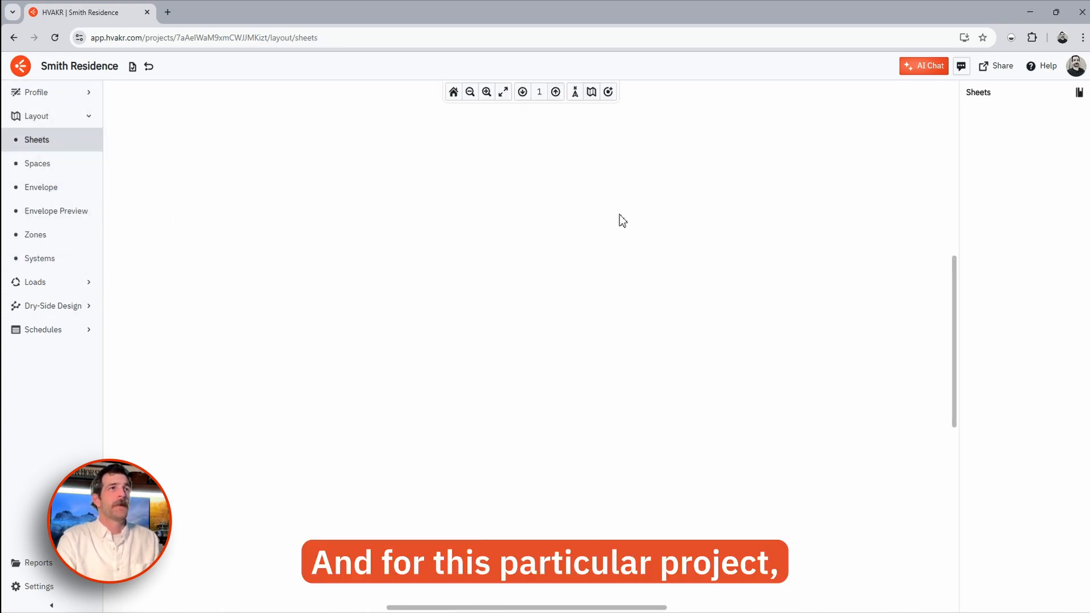
click(592, 93)
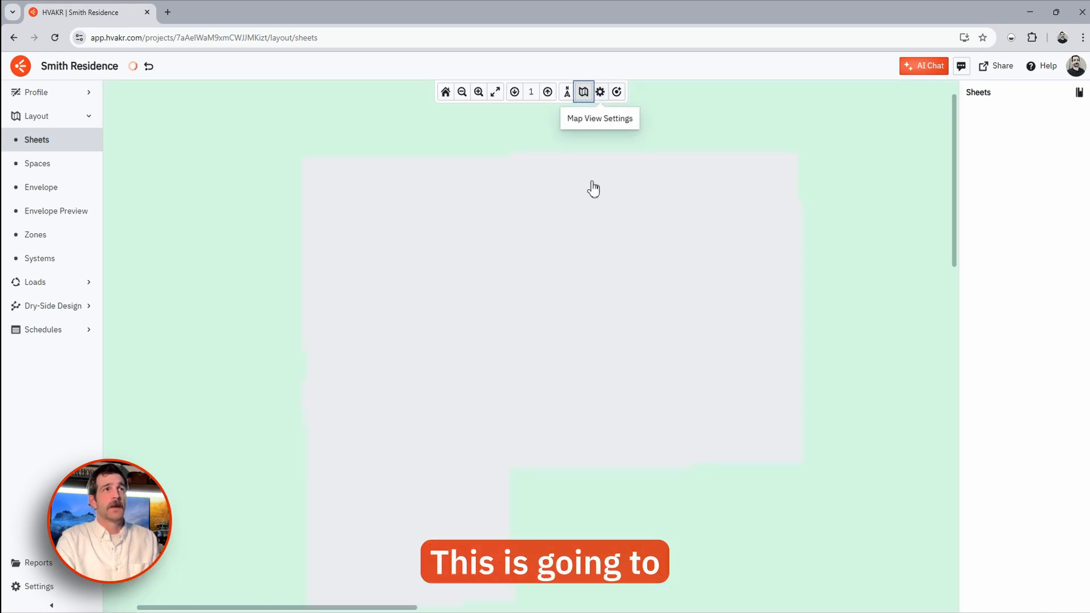
click(602, 99)
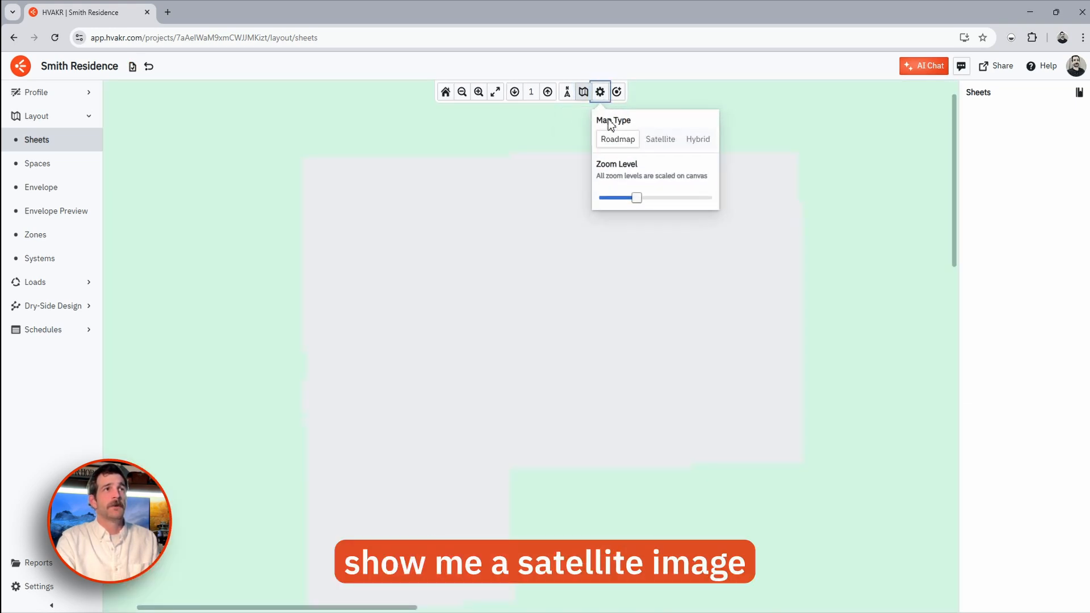
click(661, 142)
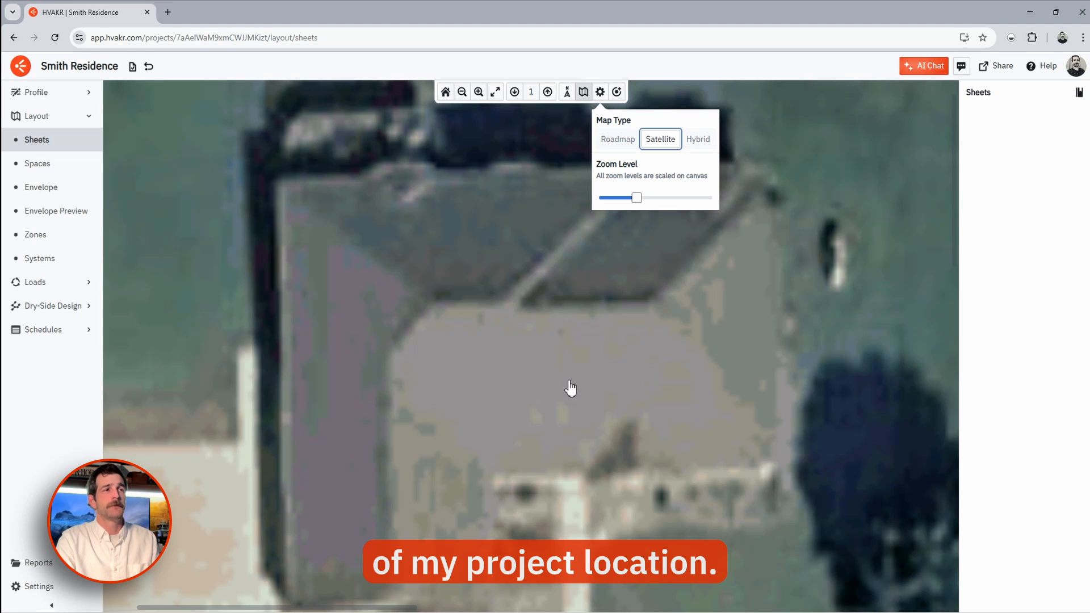
- Raise the map zoom level and centre the satellite image on the house roof
scroll(570, 387, down, 5)
scroll(571, 388, down, 5)
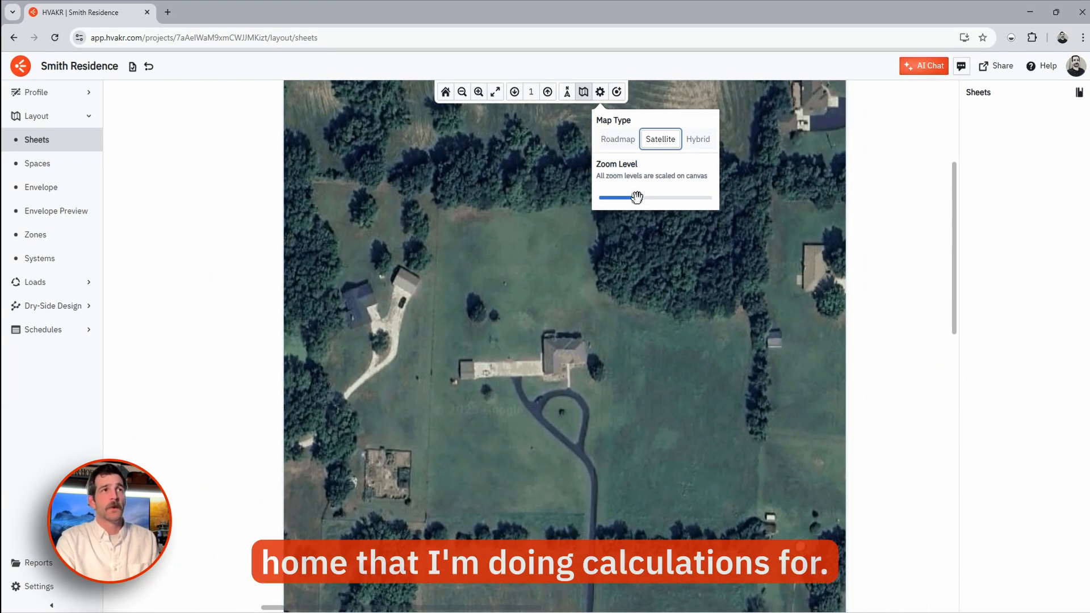
drag(637, 198, 672, 197)
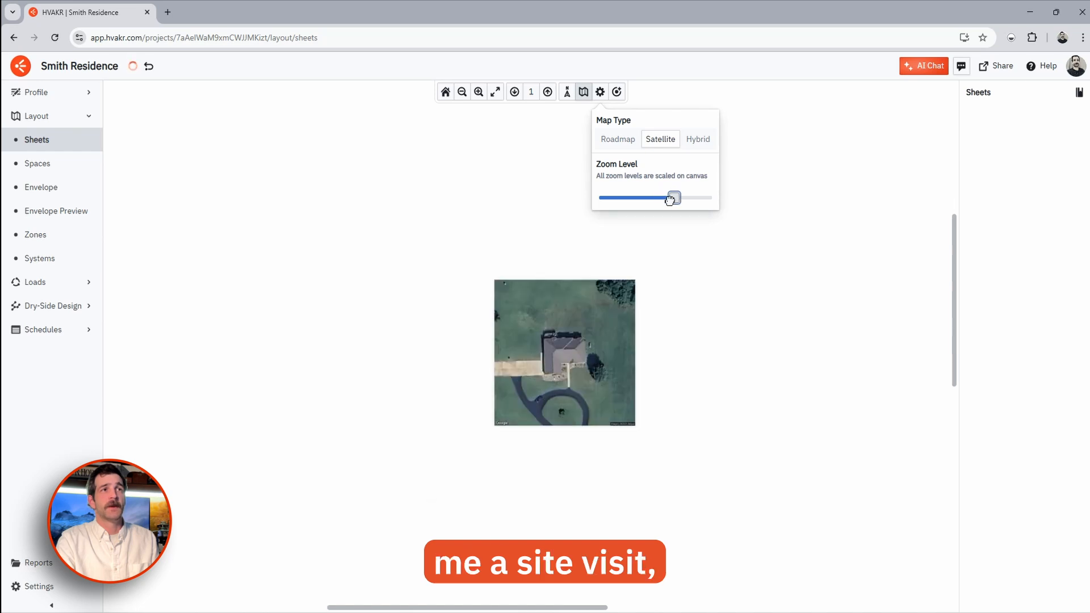
scroll(564, 378, up, 3)
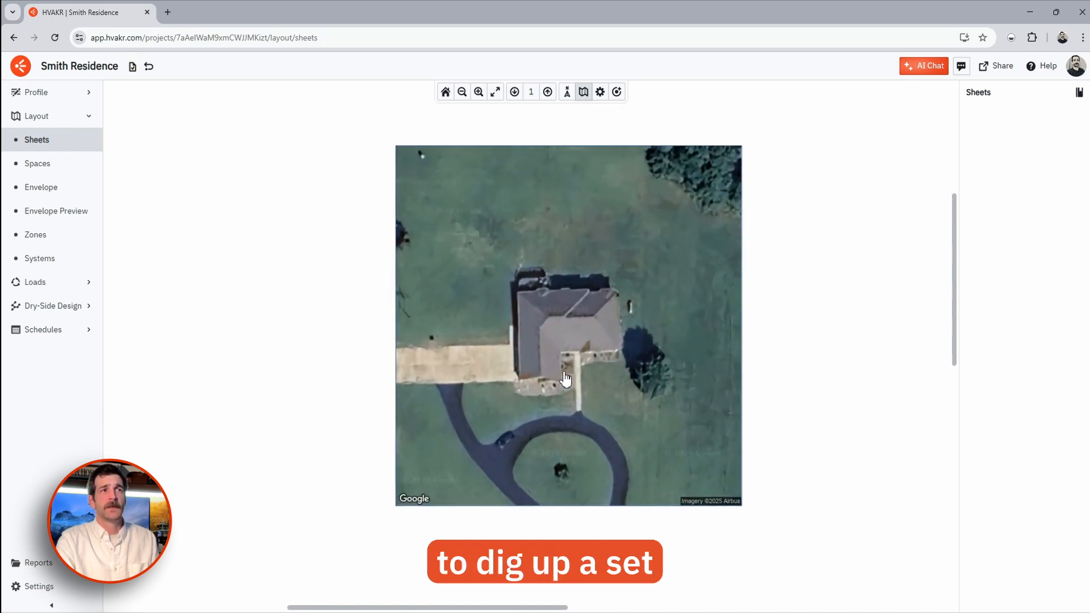
scroll(562, 376, up, 4)
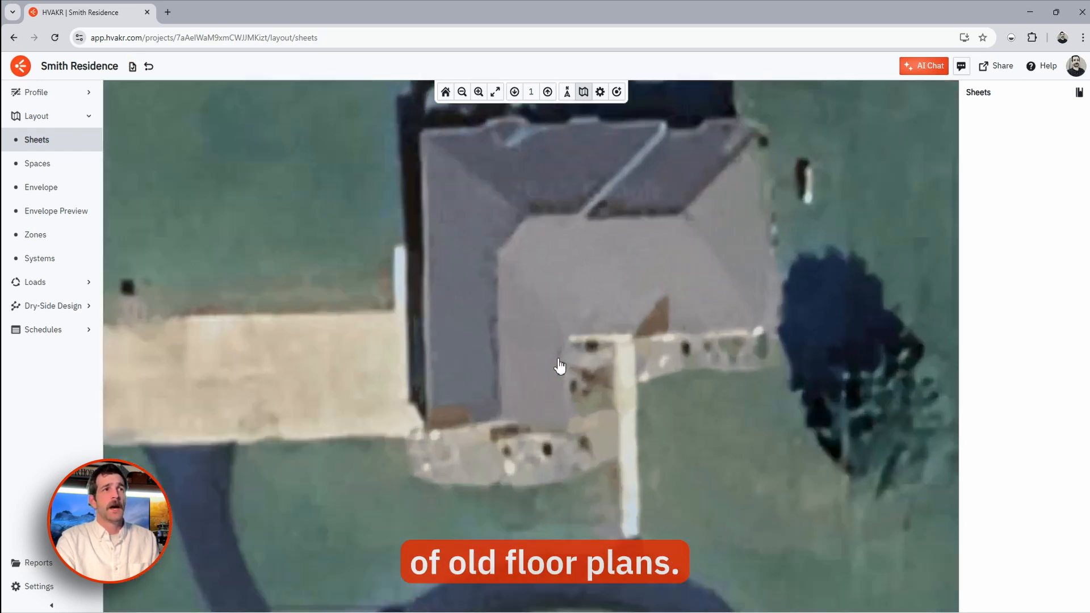
drag(588, 287, 550, 340)
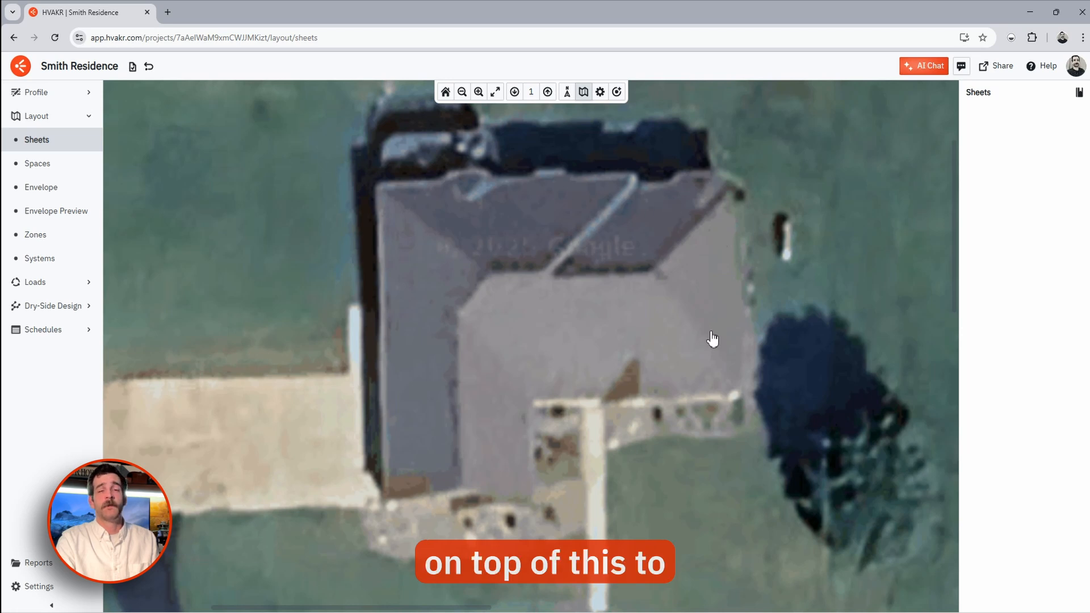
click(63, 164)
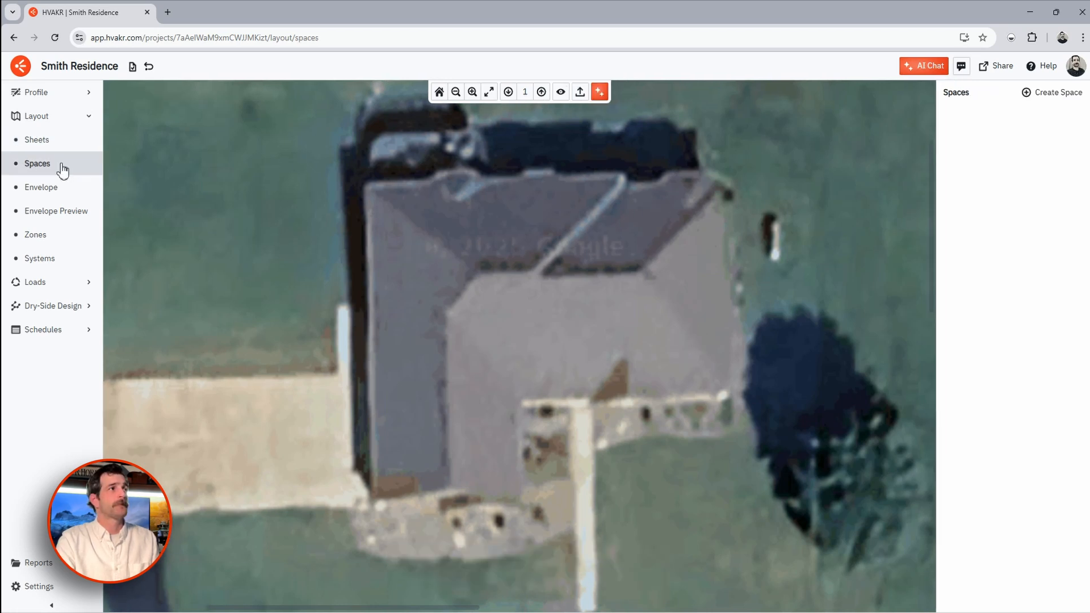
- Trace the six-corner L-shaped roof outline as a new 3465 ft² space and show its Space Data
click(1051, 94)
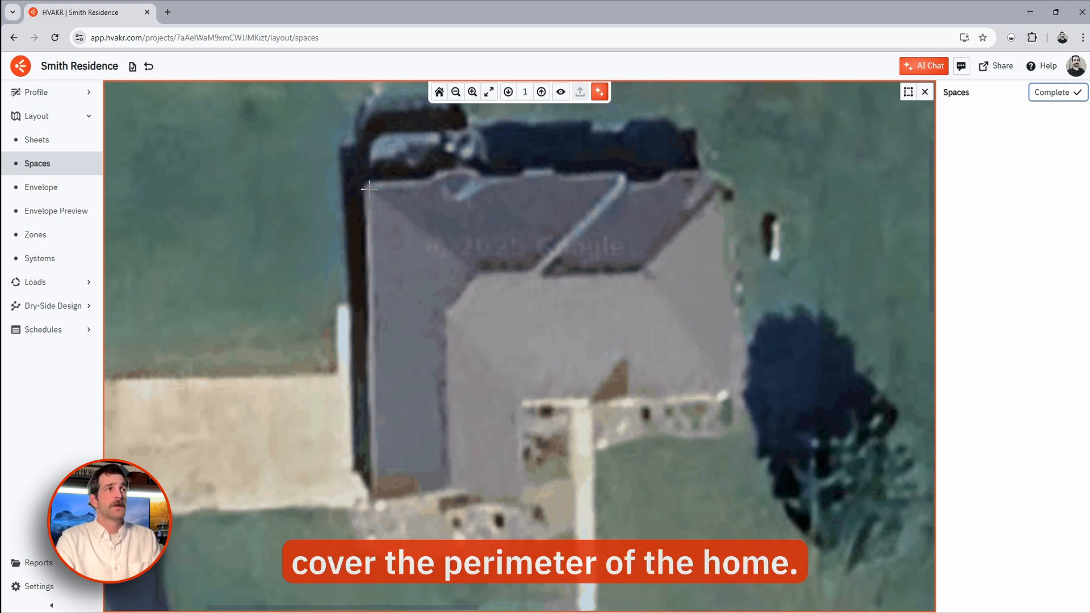
click(368, 186)
click(718, 175)
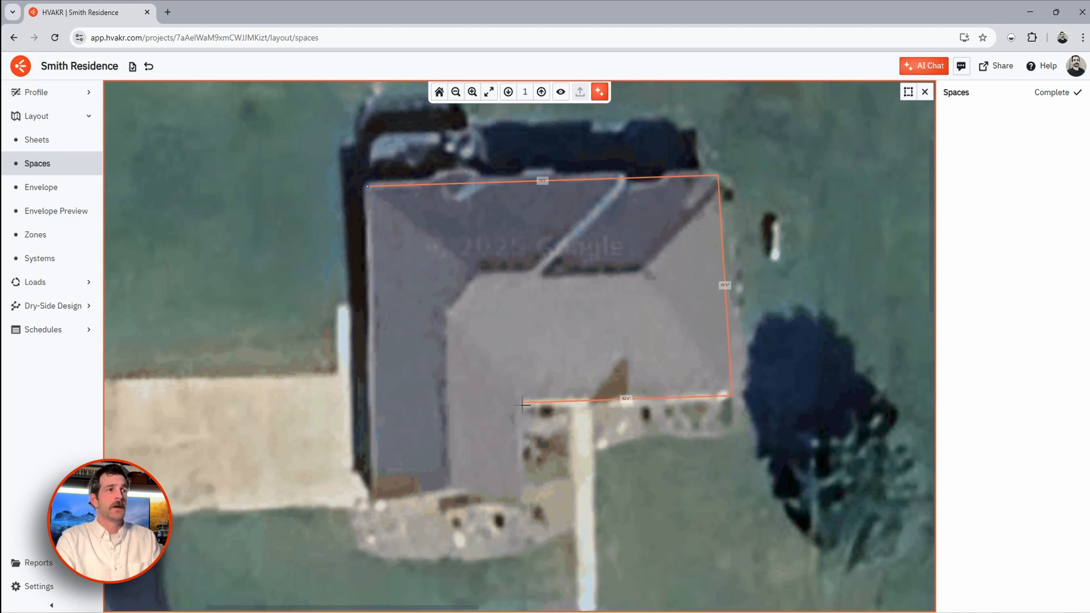
click(521, 403)
click(520, 478)
click(368, 478)
click(367, 186)
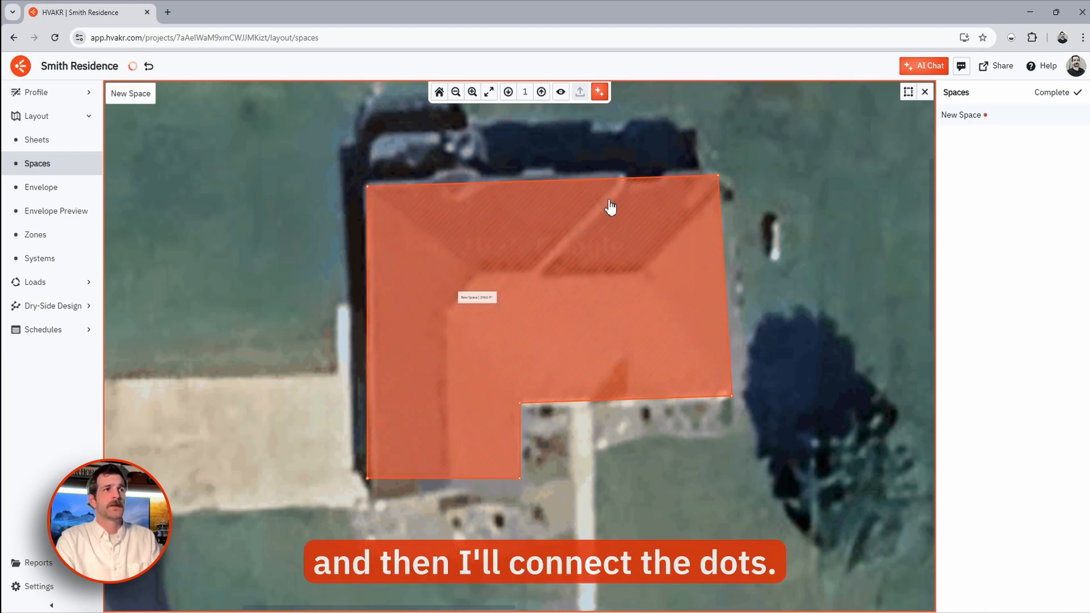
scroll(454, 297, up, 3)
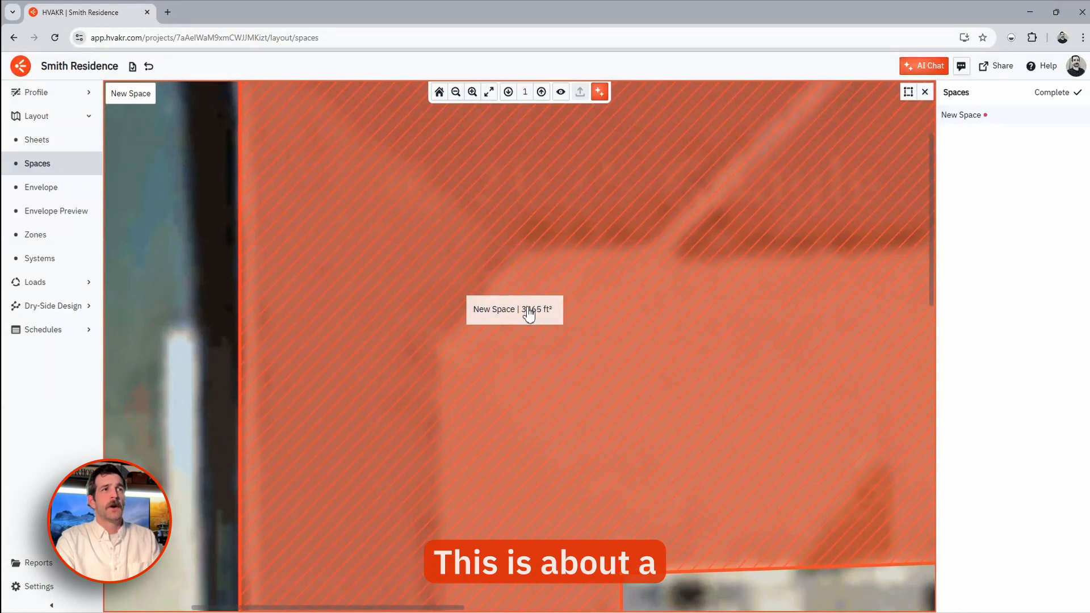
scroll(477, 316, down, 4)
key(Escape)
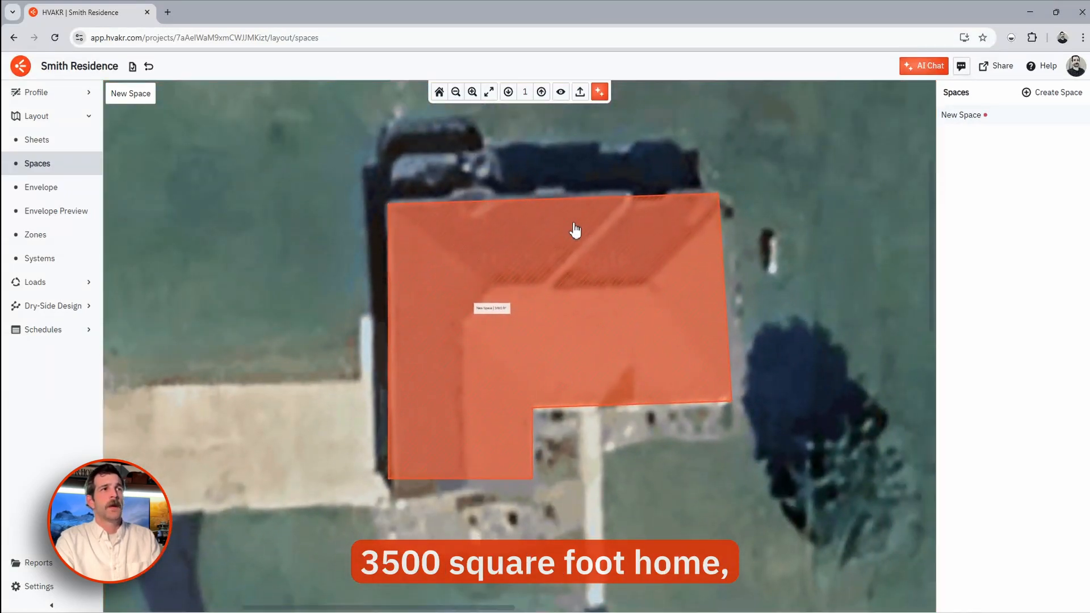
click(548, 339)
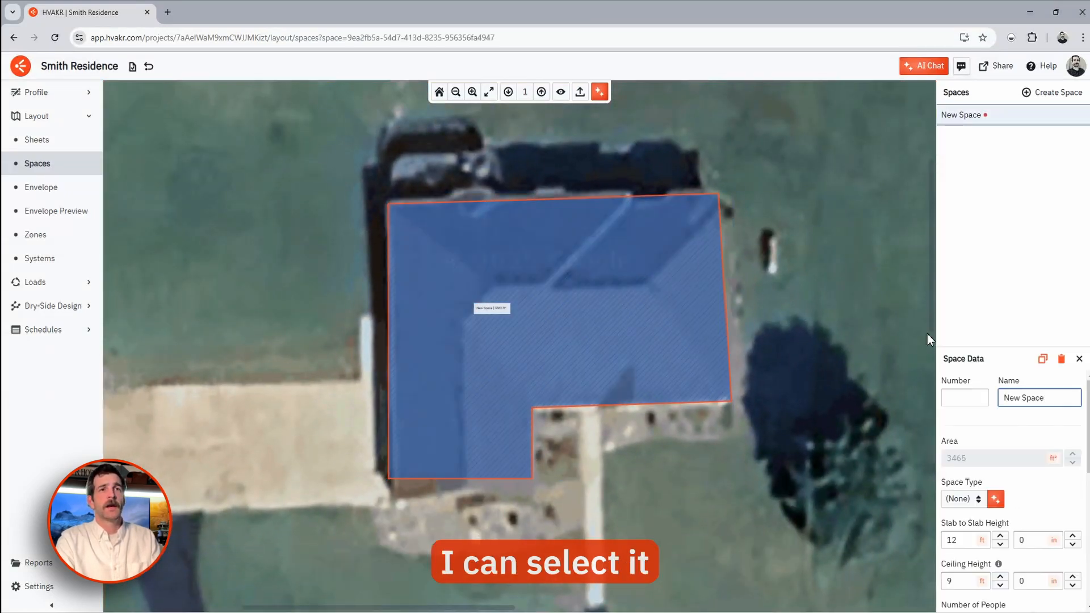
drag(965, 346, 971, 242)
- Rename the space 'Home Block' and set its type to Living Areas & Bedrooms
triple_click(1034, 294)
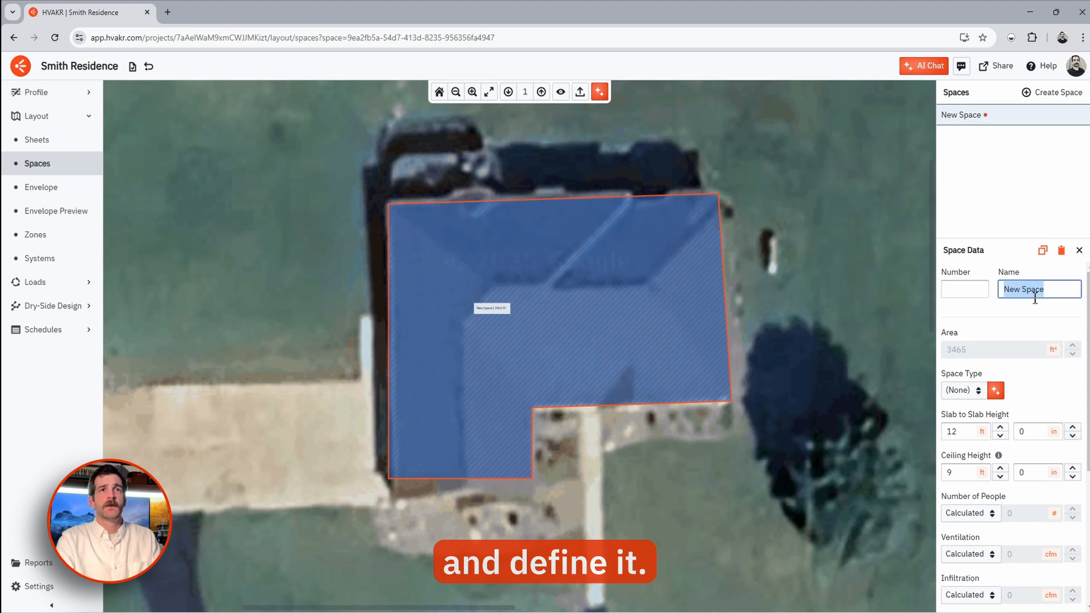
text(Home Block)
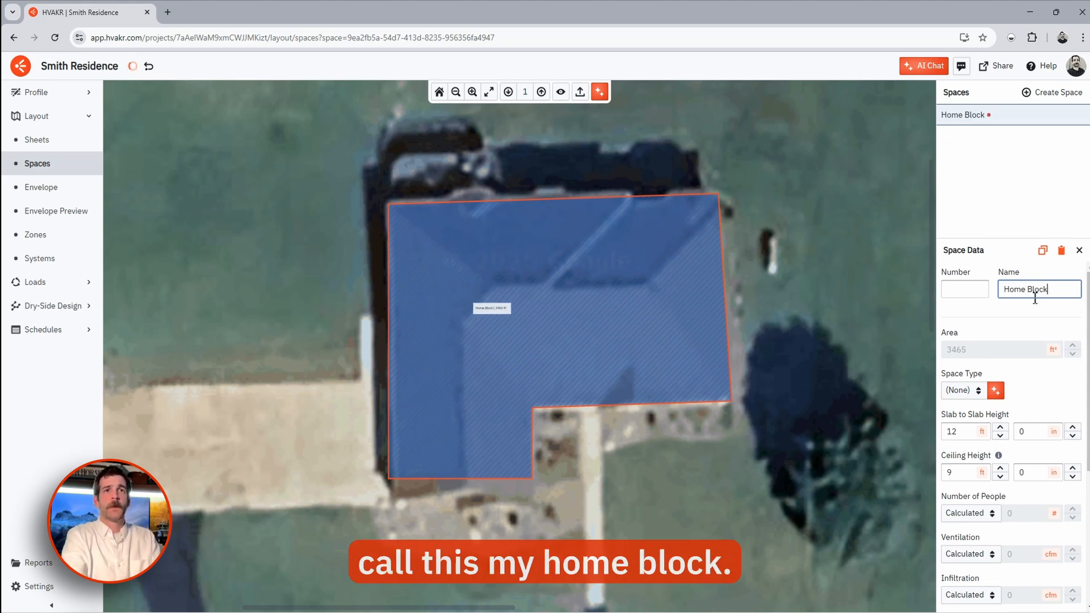
click(963, 390)
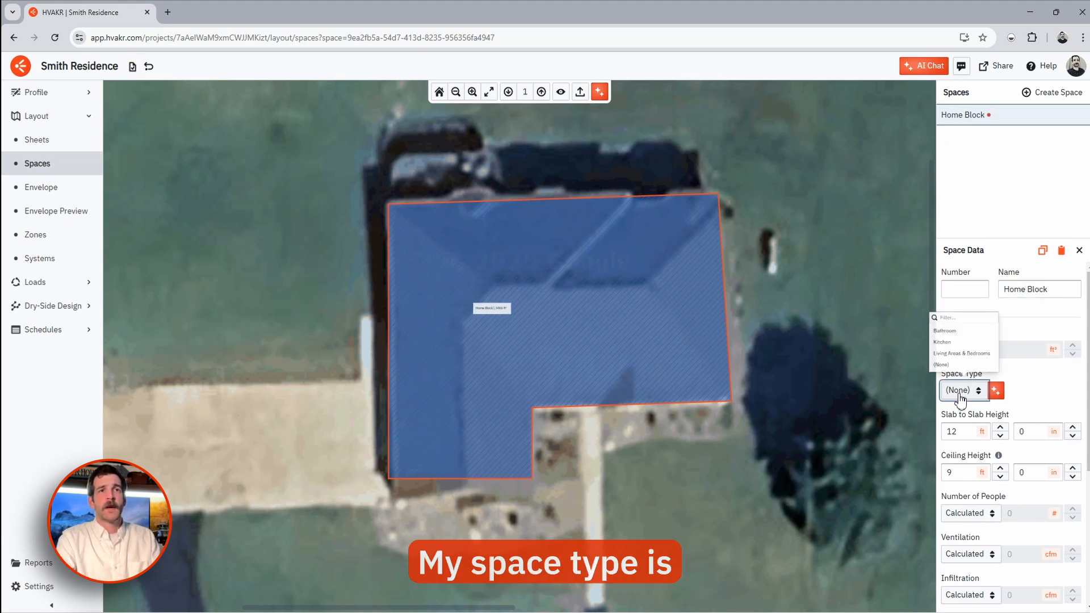
click(945, 345)
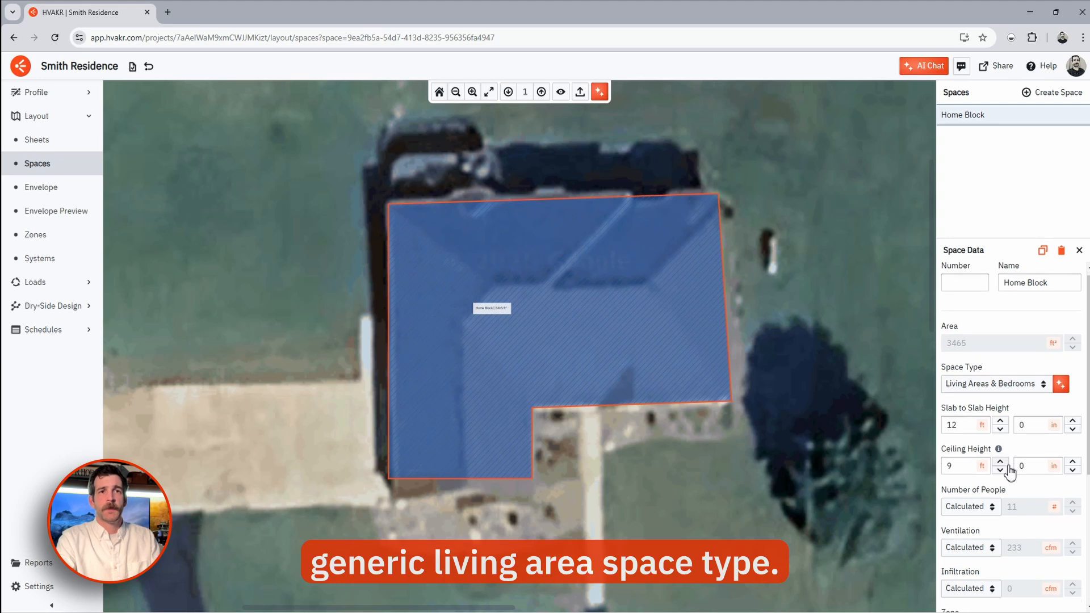
- Set the space's number of people to a custom value of 5
scroll(1016, 479, down, 1)
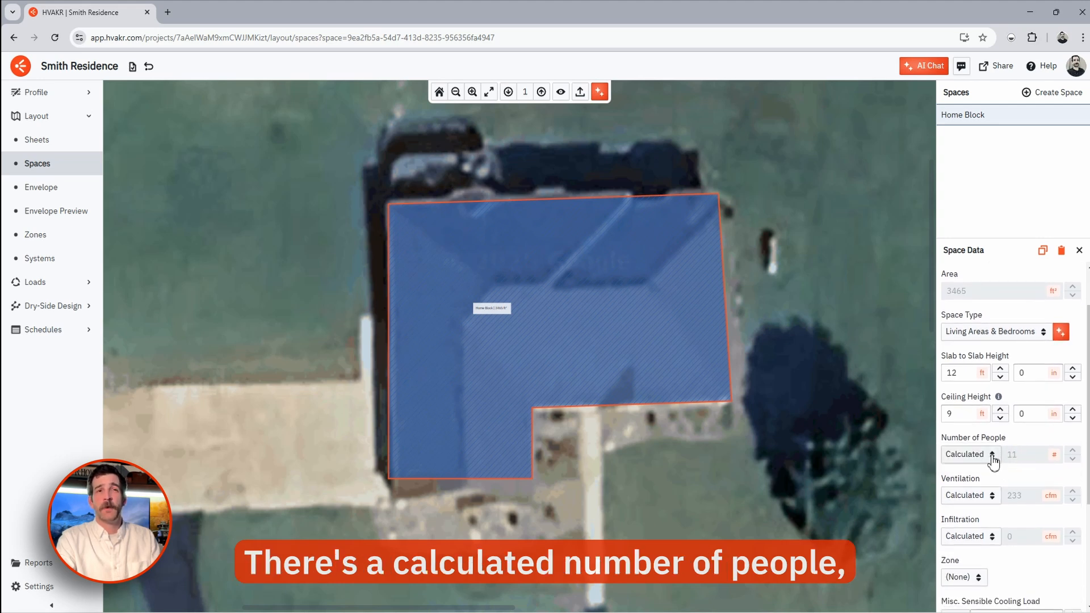
click(987, 455)
click(956, 423)
click(1032, 455)
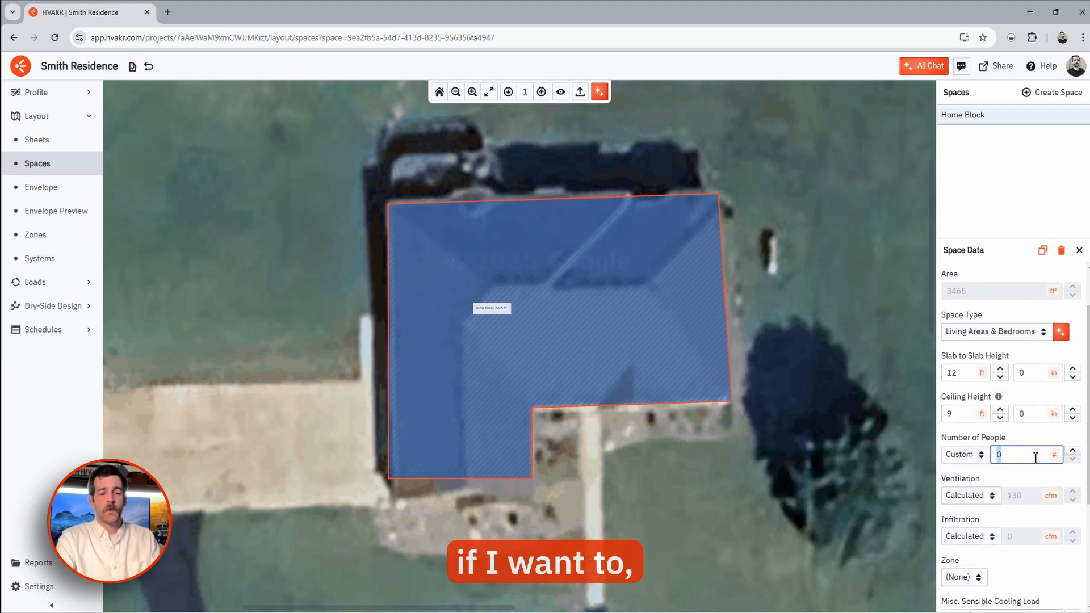
click(1044, 439)
scroll(1027, 432, down, 3)
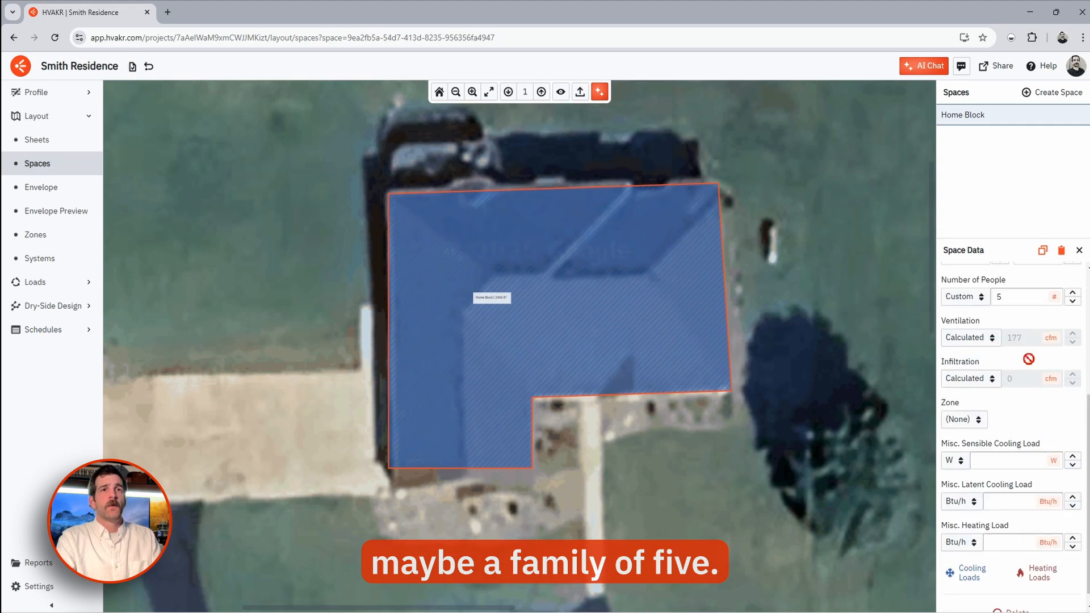
click(787, 346)
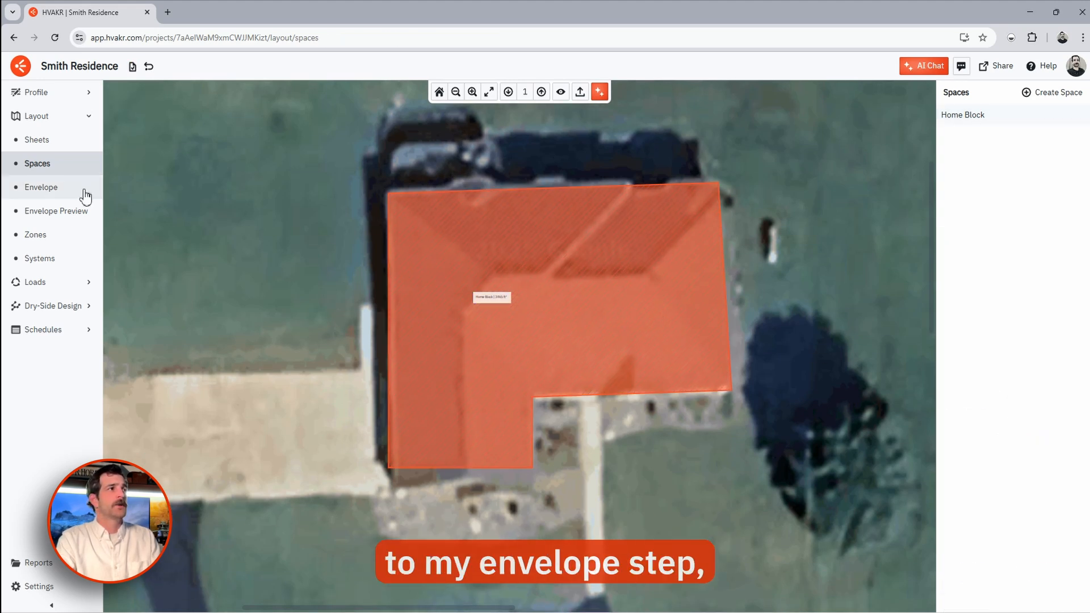
- Assign Std 90.1 Res CZ 4 Wood Framed & Other Walls to all six Home Block walls
click(67, 193)
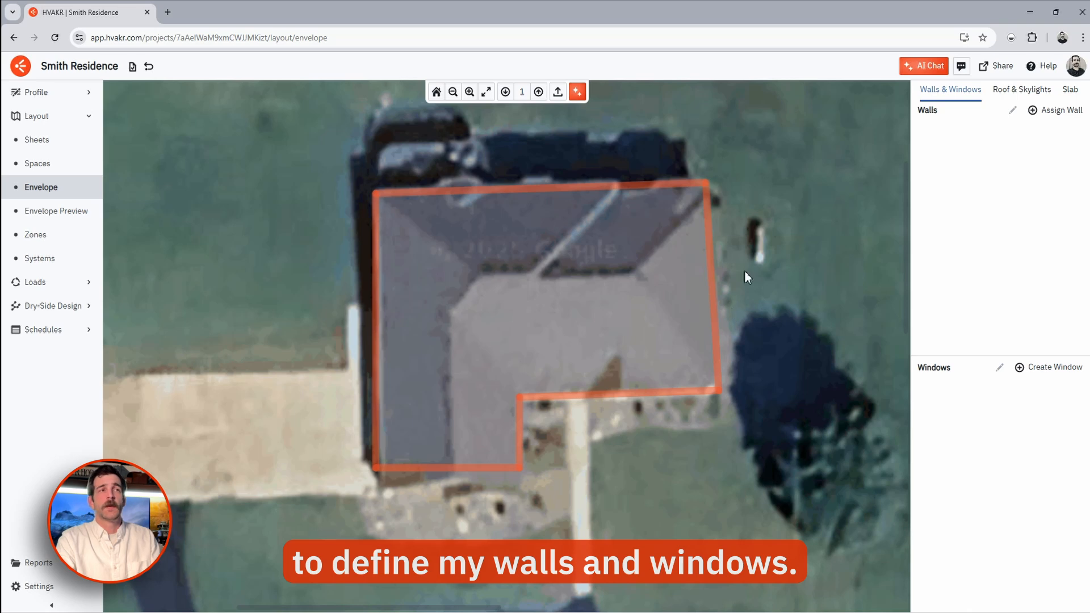
click(1053, 114)
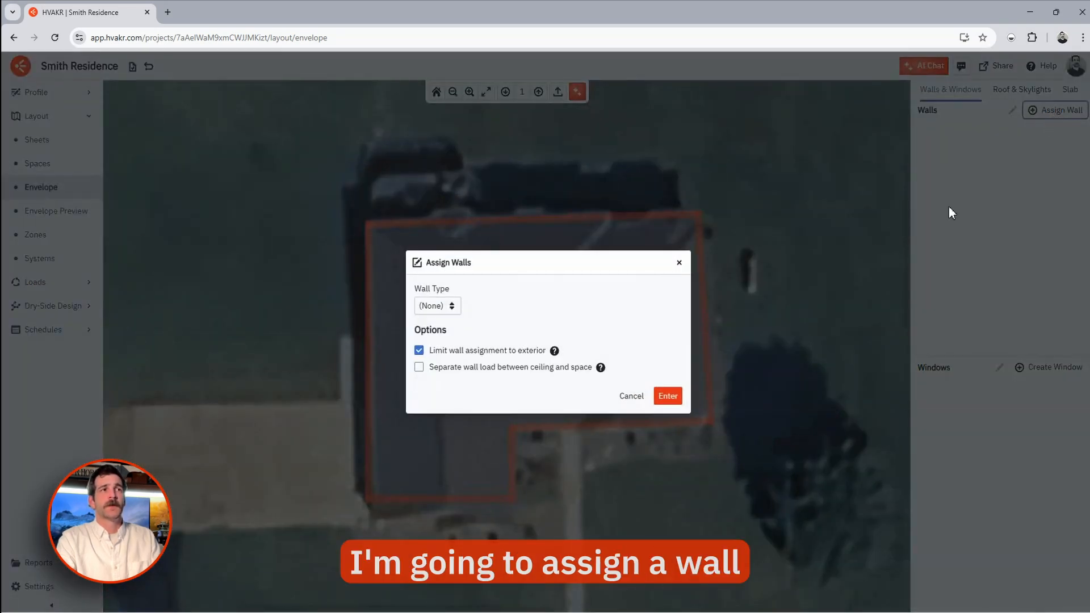
click(453, 307)
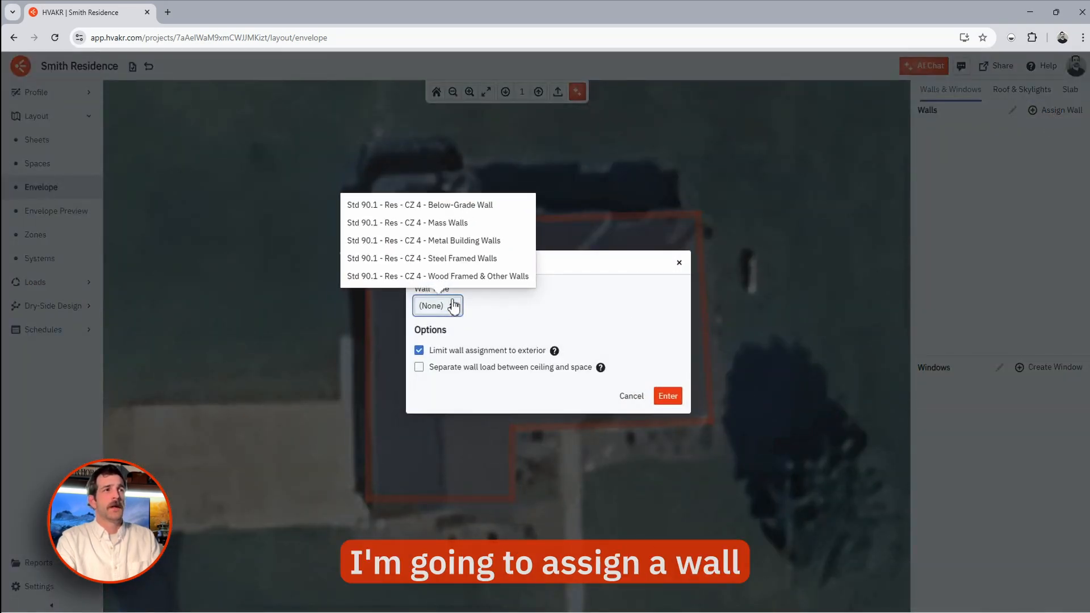
click(481, 277)
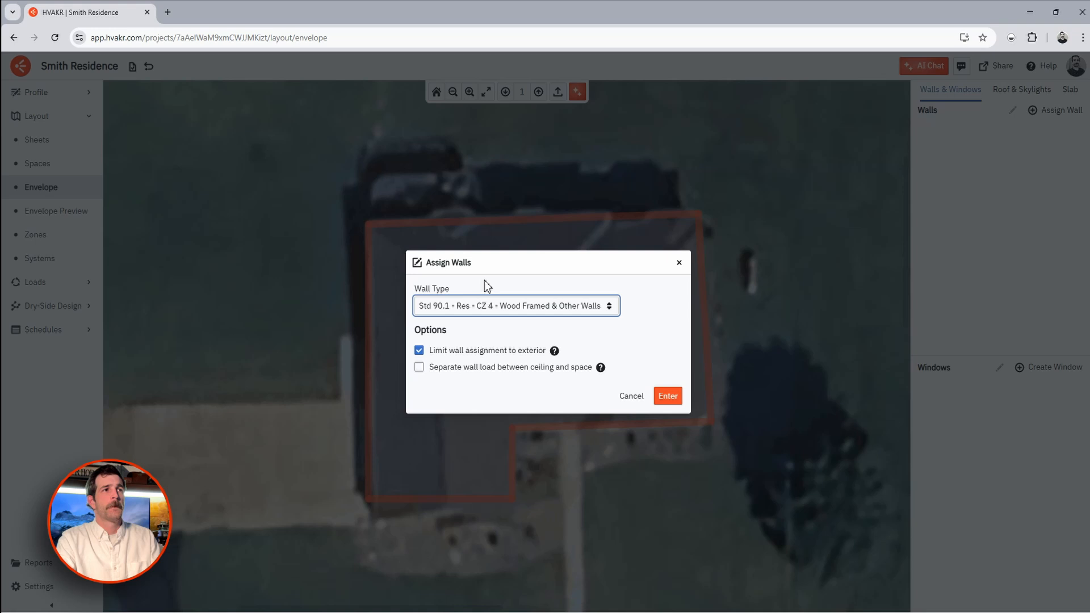
click(668, 403)
drag(244, 122, 802, 557)
key(Return)
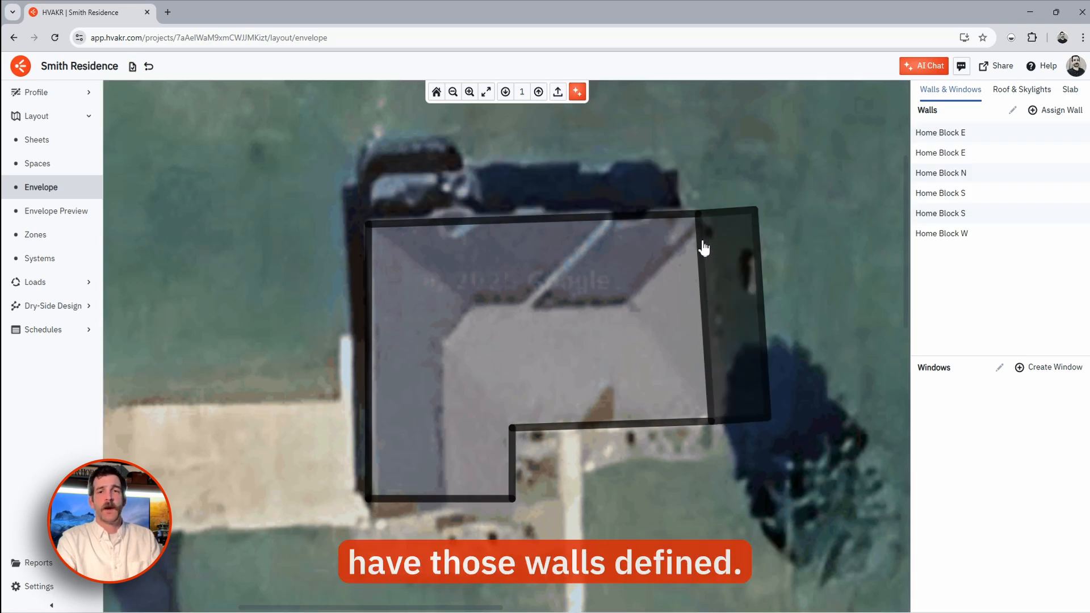
click(1041, 374)
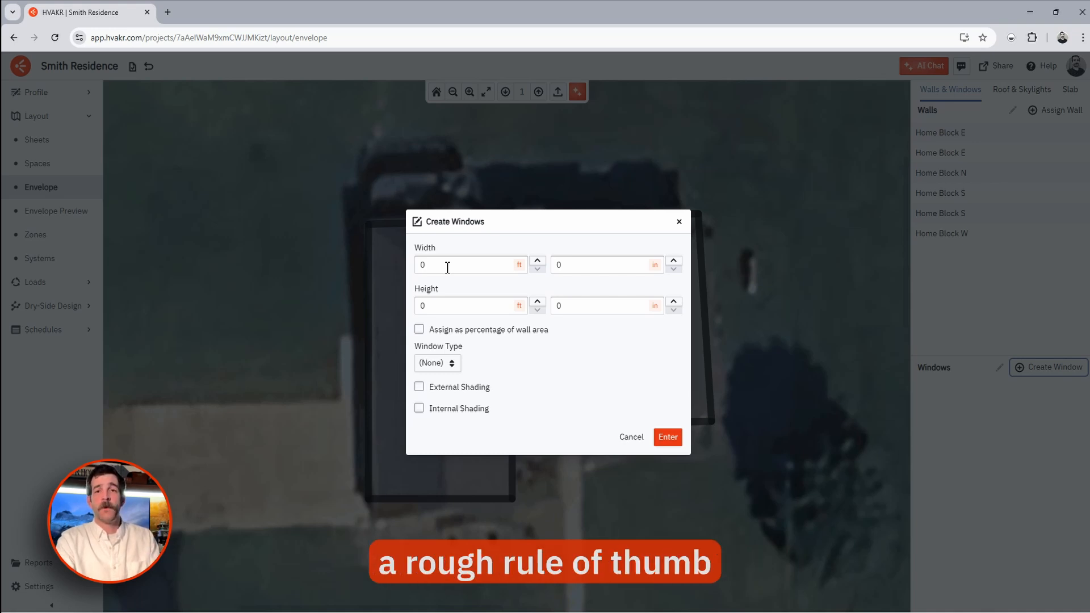
- Place Std 90.1 Res CZ 4 Fixed Windows sized at 25% of wall area on all six walls
click(419, 330)
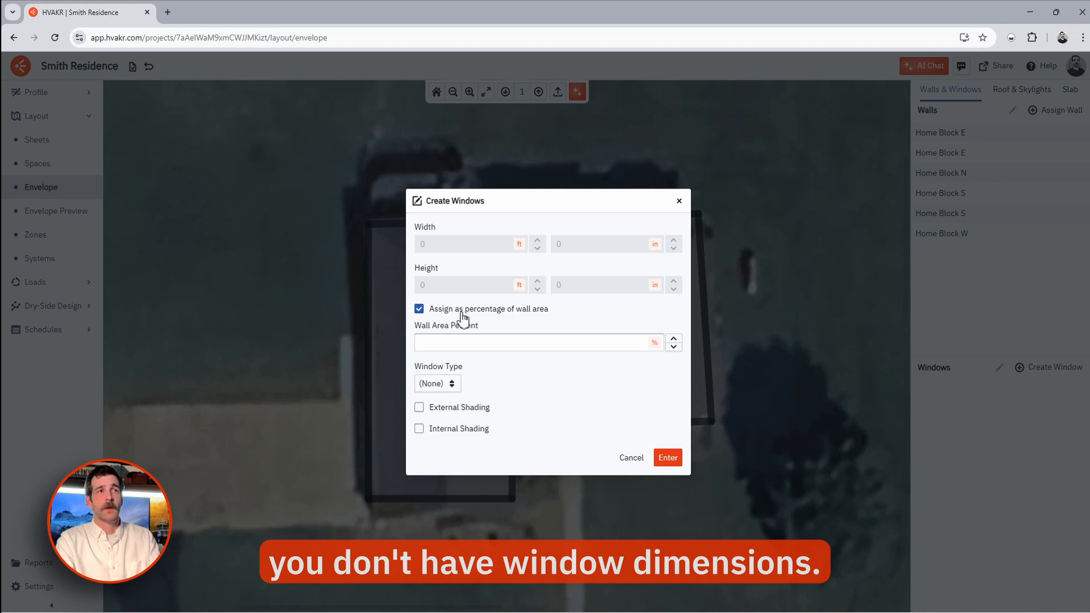
click(485, 343)
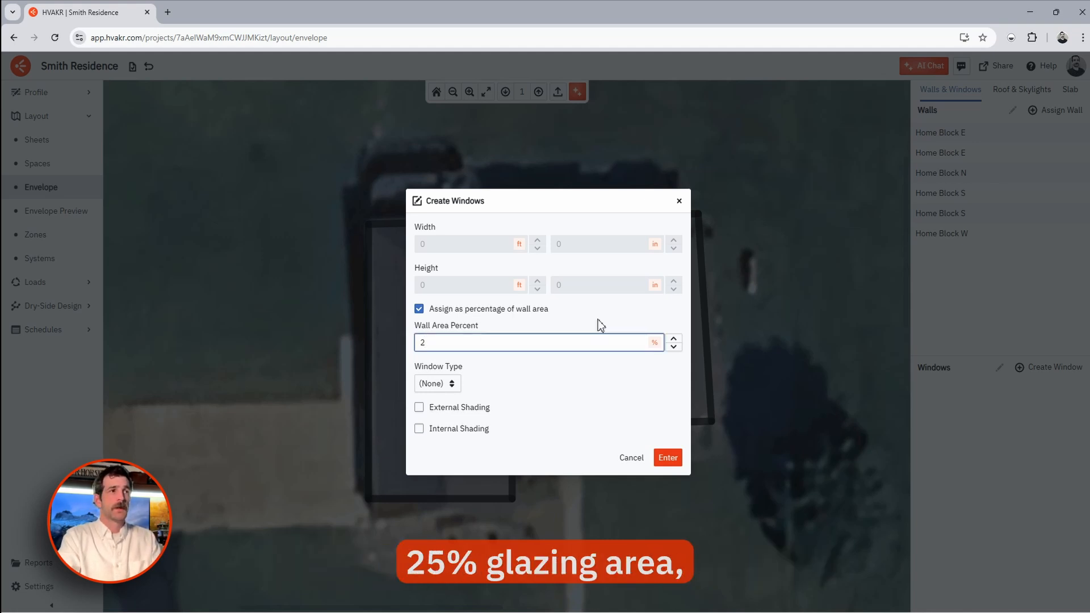
click(503, 377)
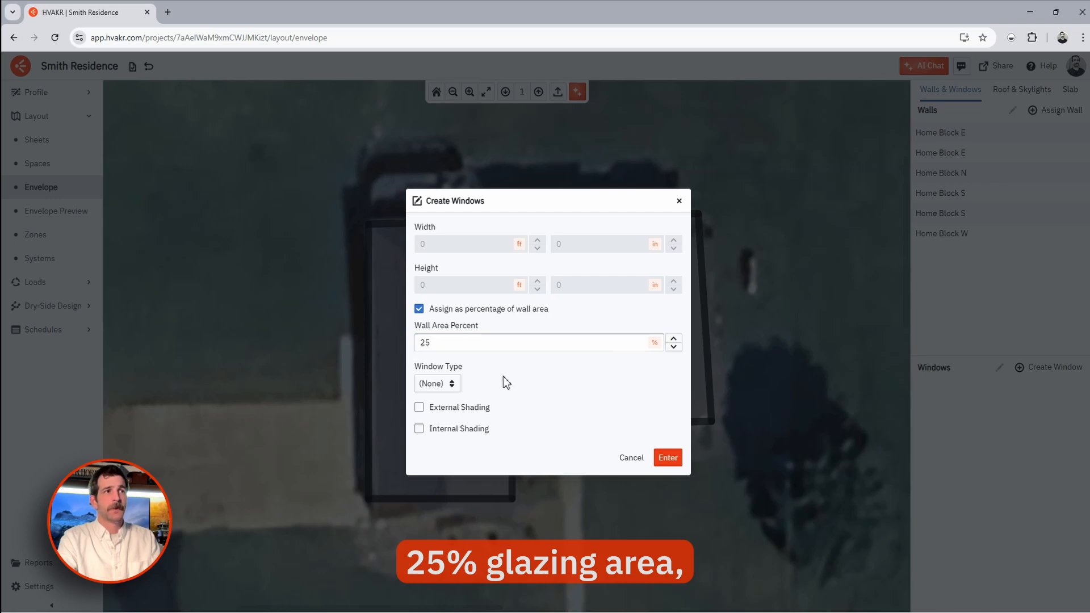
click(451, 385)
click(479, 339)
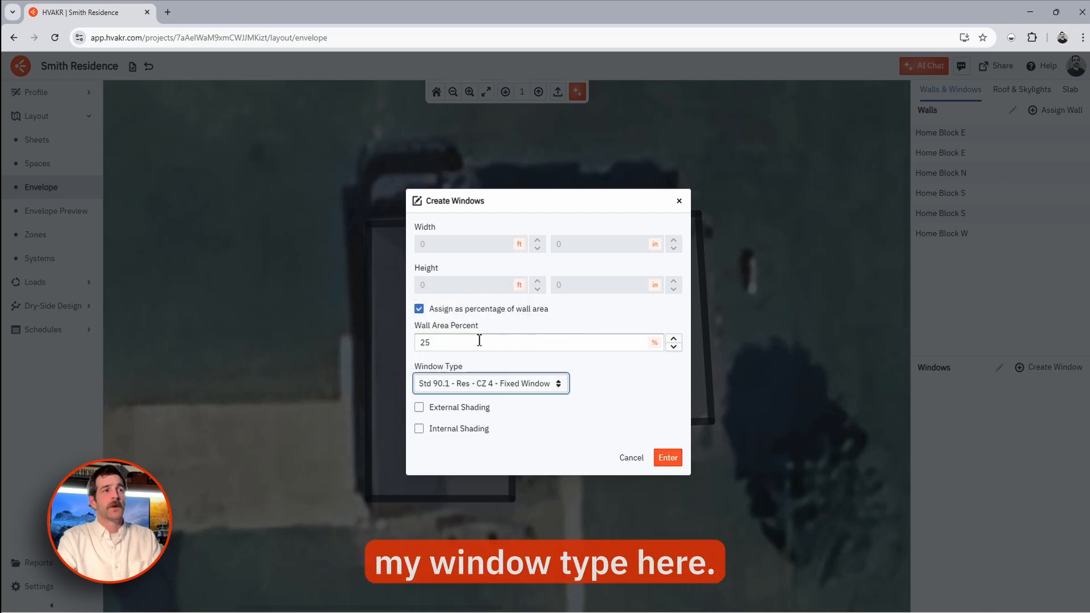
click(669, 458)
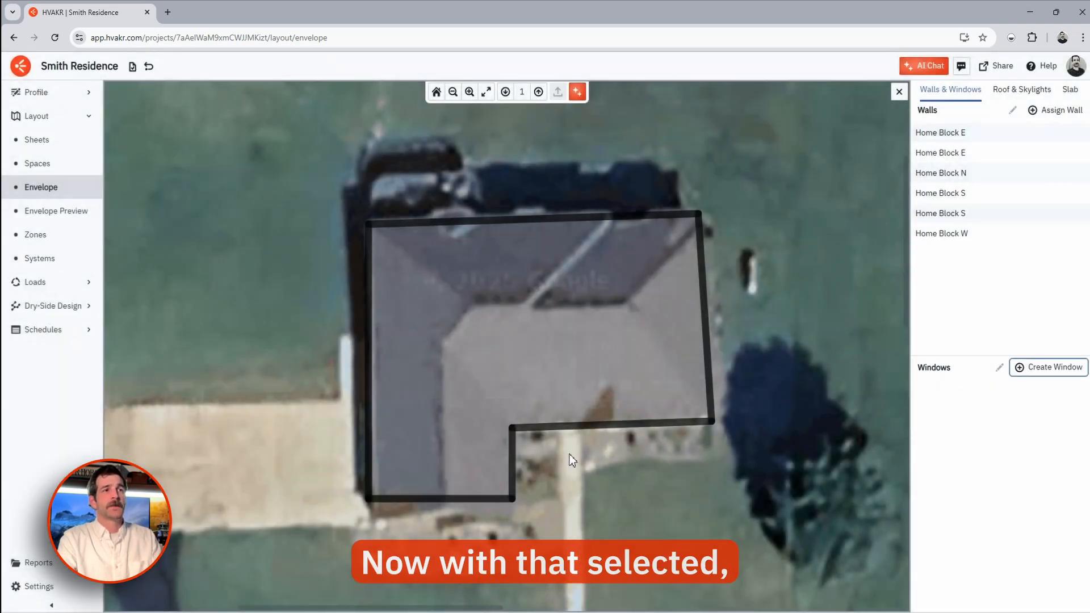
scroll(495, 386, down, 2)
drag(384, 227, 716, 524)
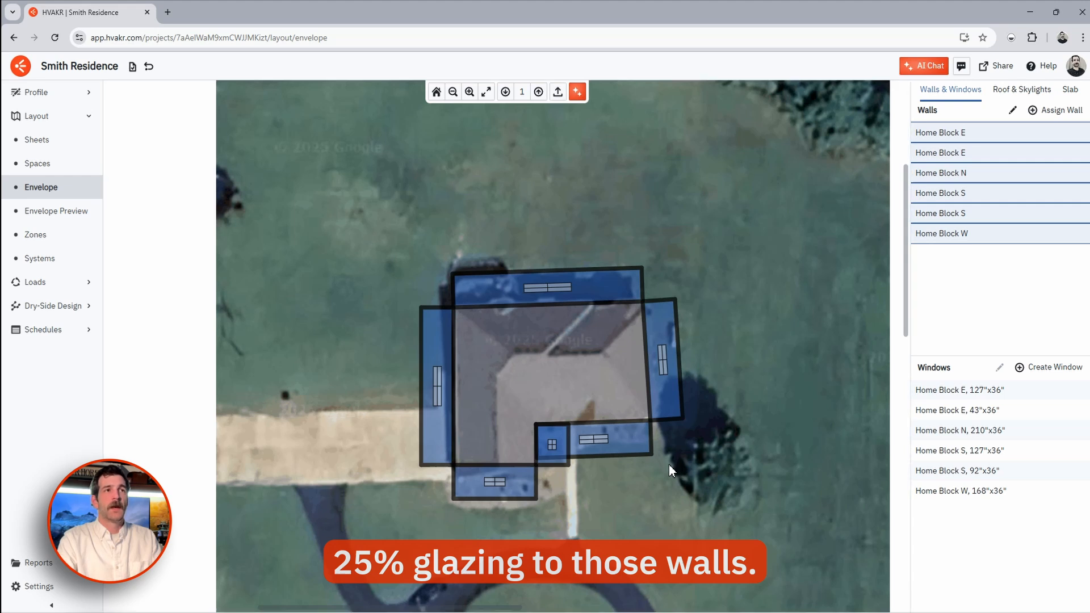
key(Return)
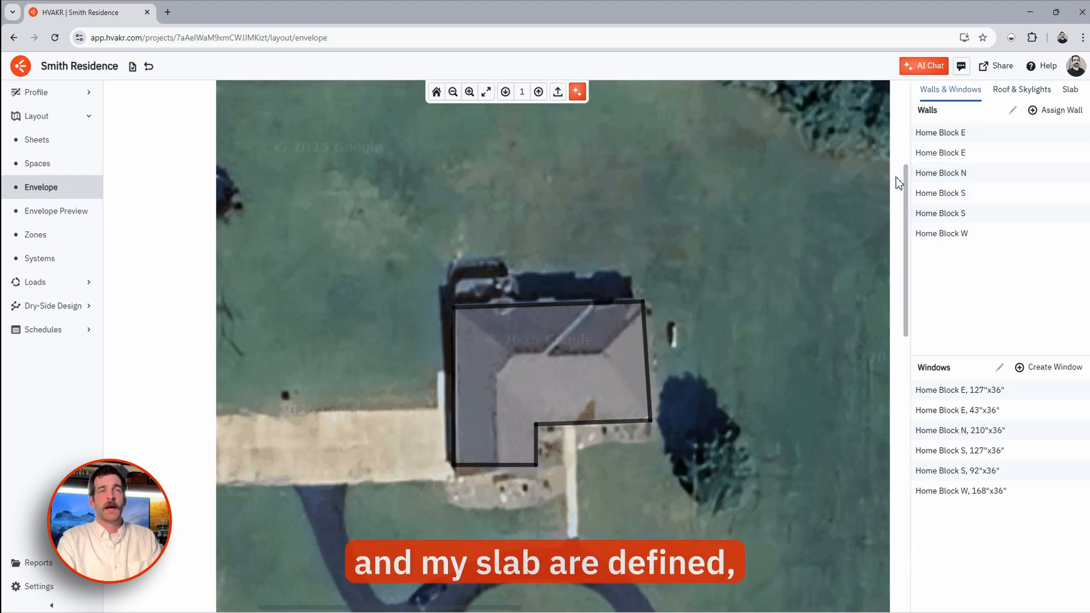
- Assign the CZ 4 Attic & Other Roofs roof type to the Home Block footprint
click(1011, 91)
click(1047, 111)
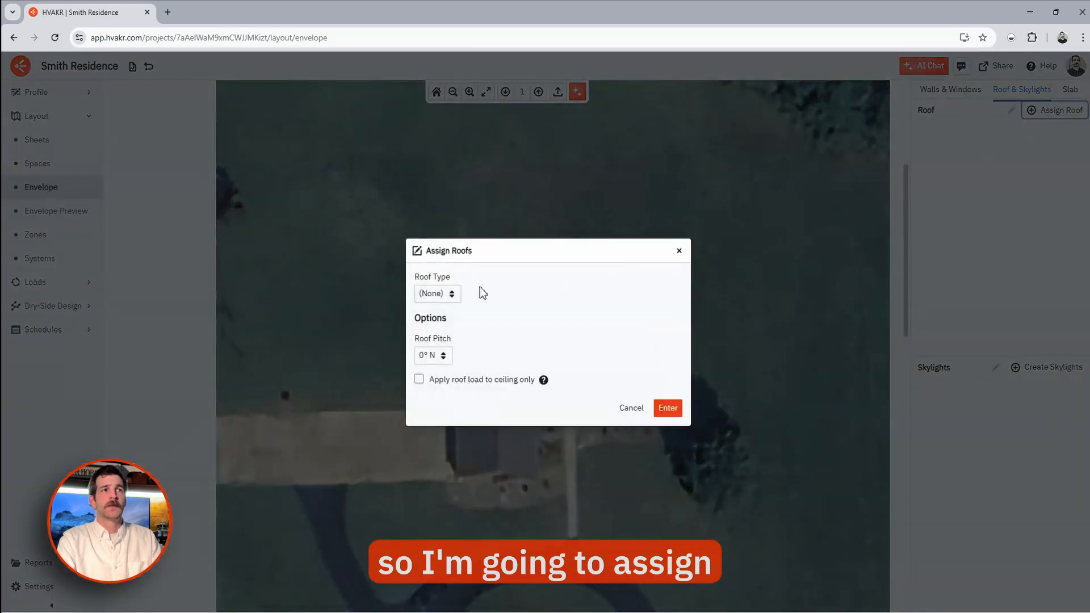
click(432, 294)
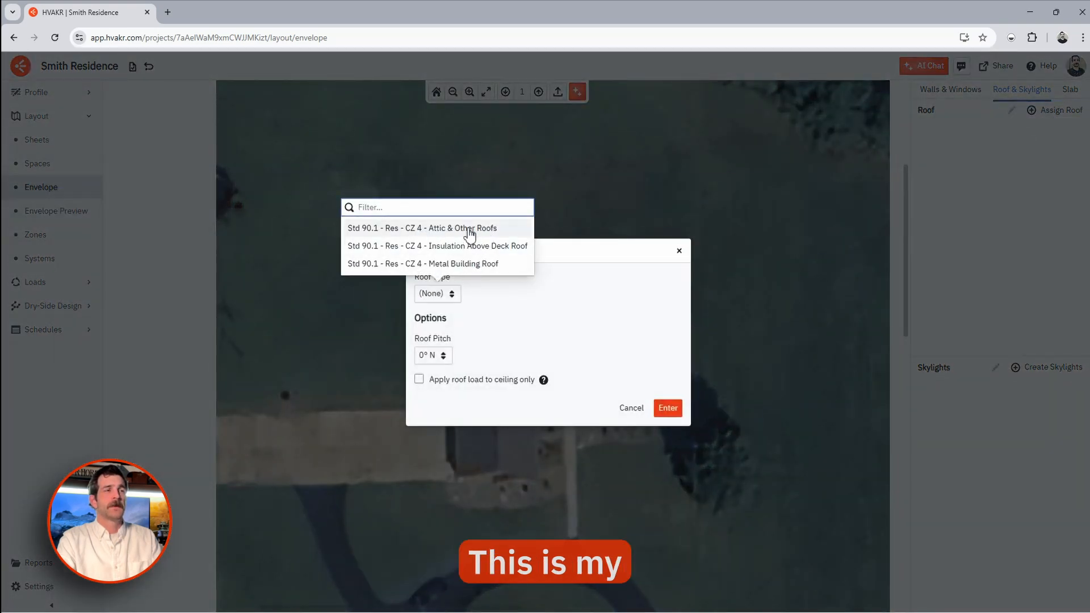
click(447, 228)
click(660, 409)
click(591, 424)
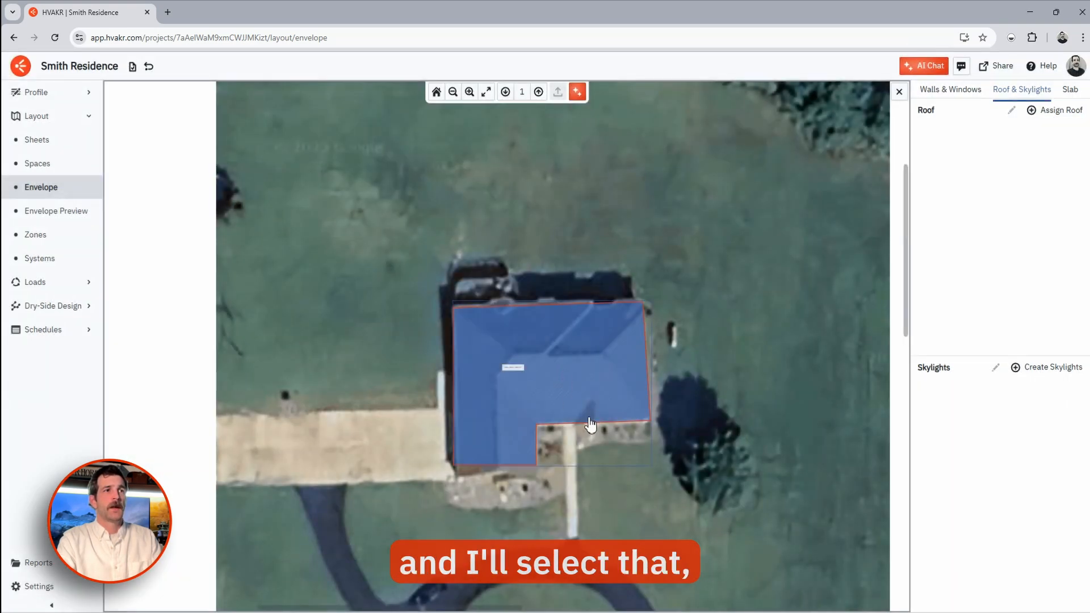
key(Escape)
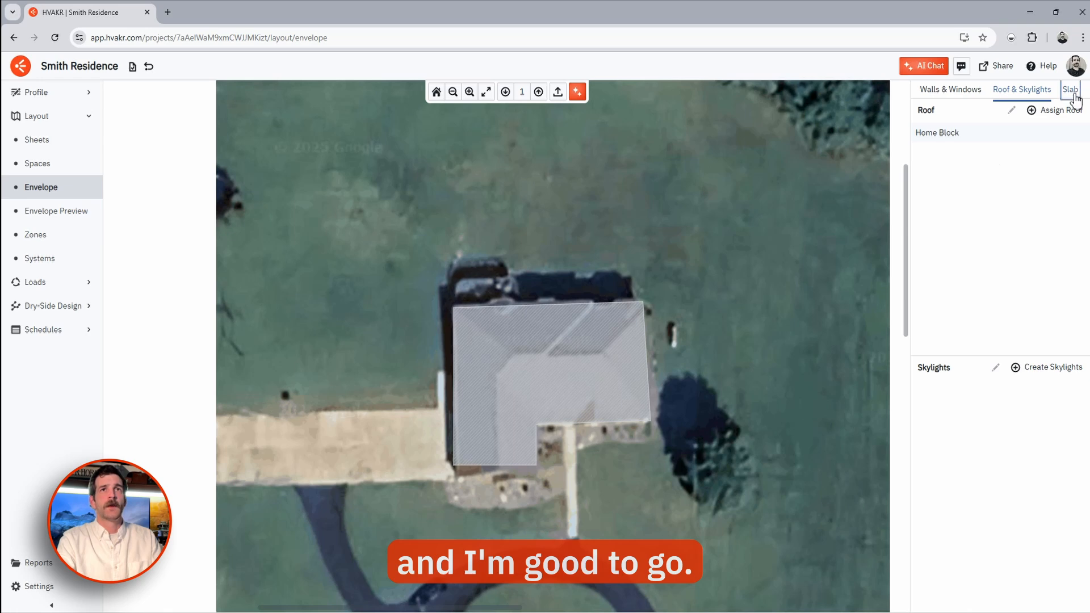
- Assign the CZ 4 Unheated Slab type to the house
click(1072, 91)
click(1059, 111)
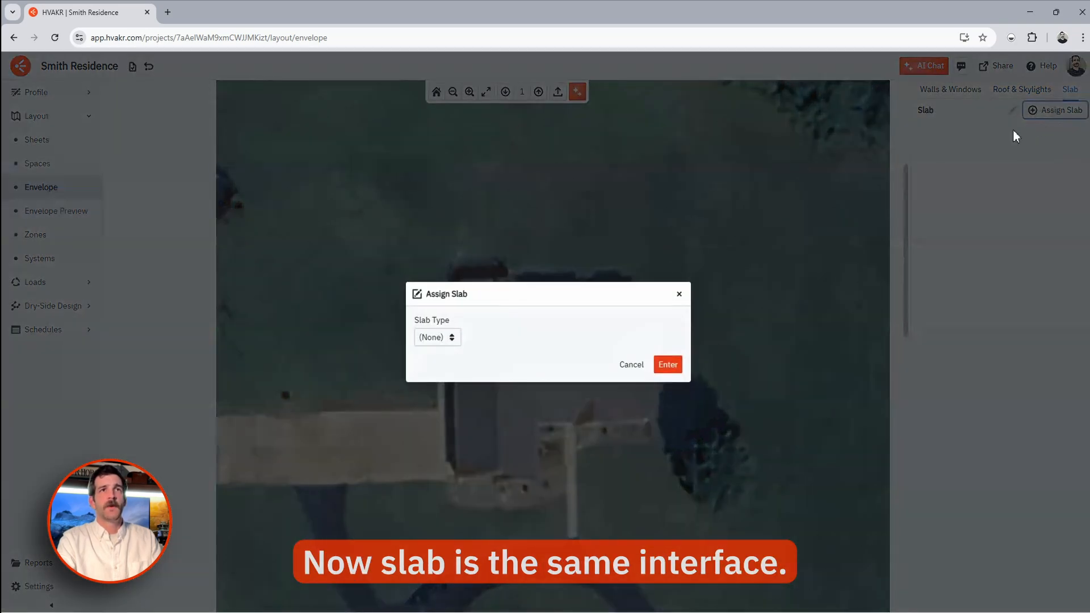
click(453, 339)
click(470, 307)
click(670, 366)
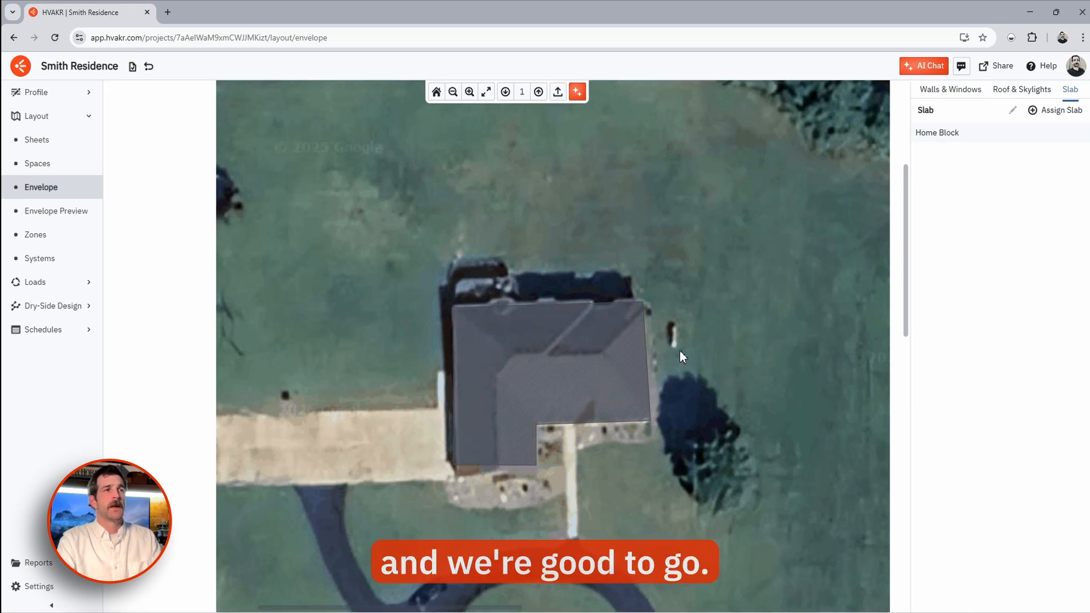
- Orbit the 3-D envelope preview to a lower frontal view, then select Home Block on Spaces
click(68, 221)
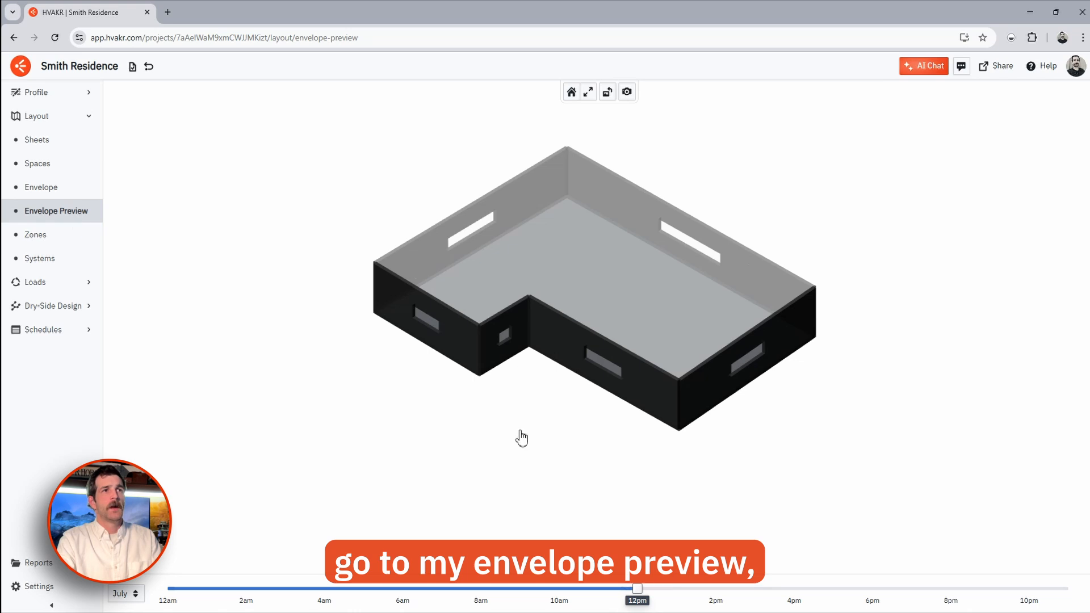
drag(520, 437, 556, 290)
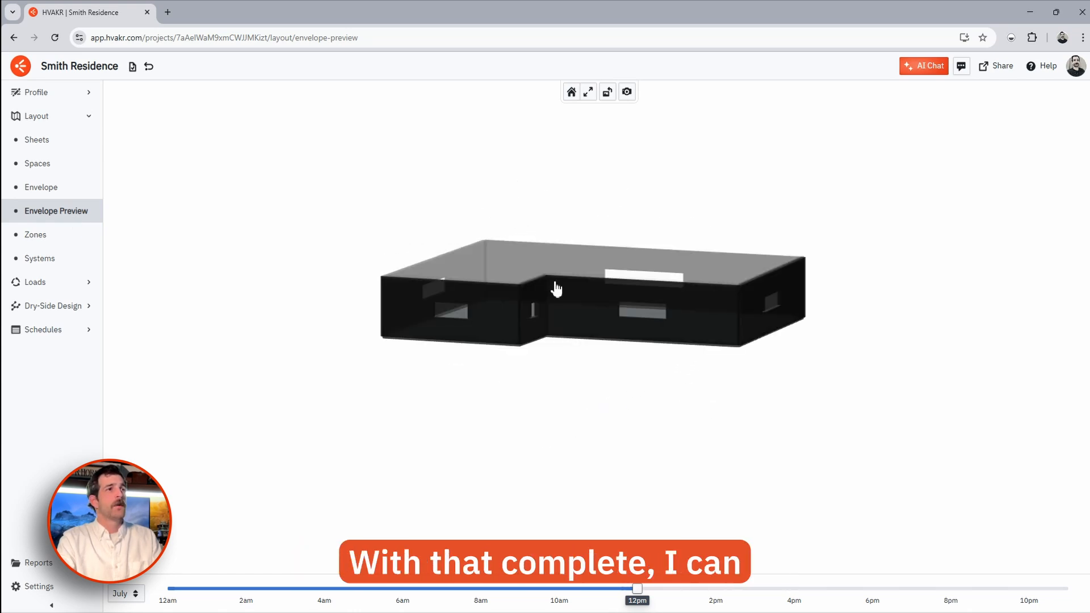
click(75, 166)
click(563, 379)
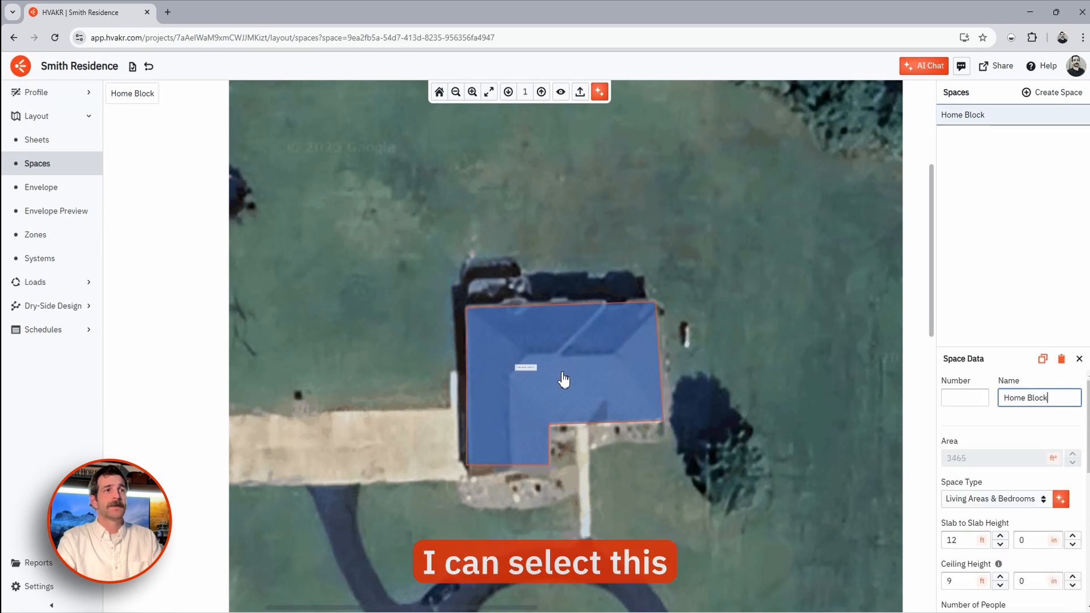
scroll(1010, 451, down, 5)
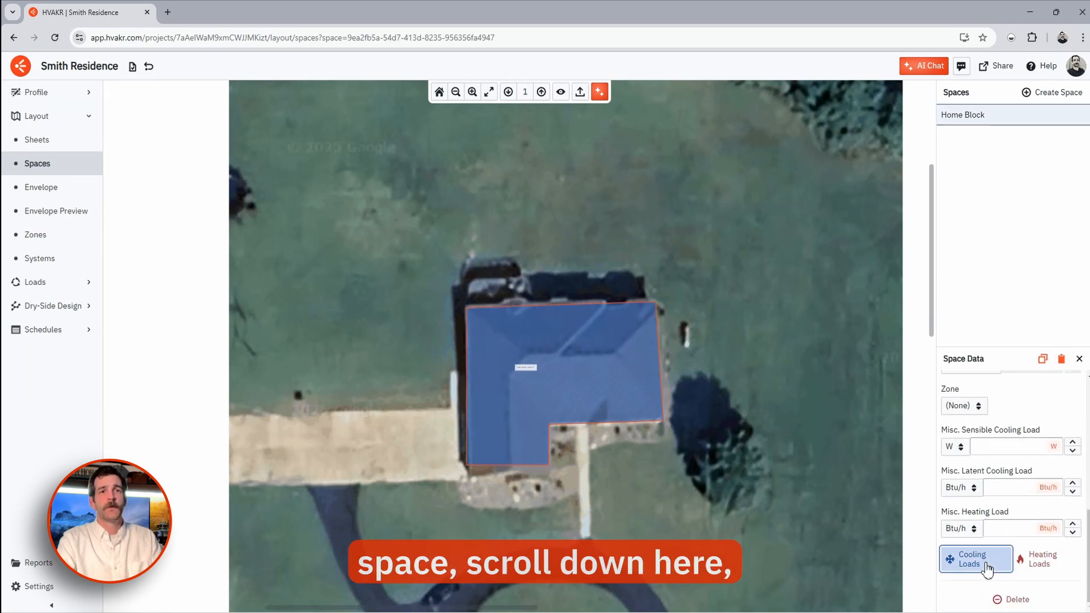
- View Home Block's cooling loads by source (38064 Btu/h) and its 39340 Btu/h heating total
click(981, 562)
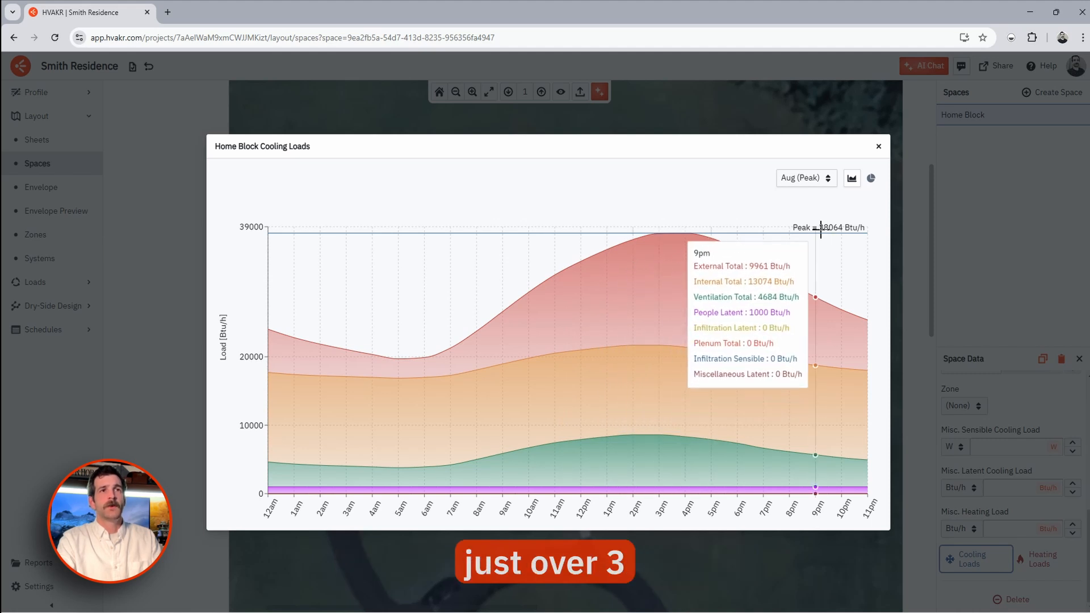
click(871, 180)
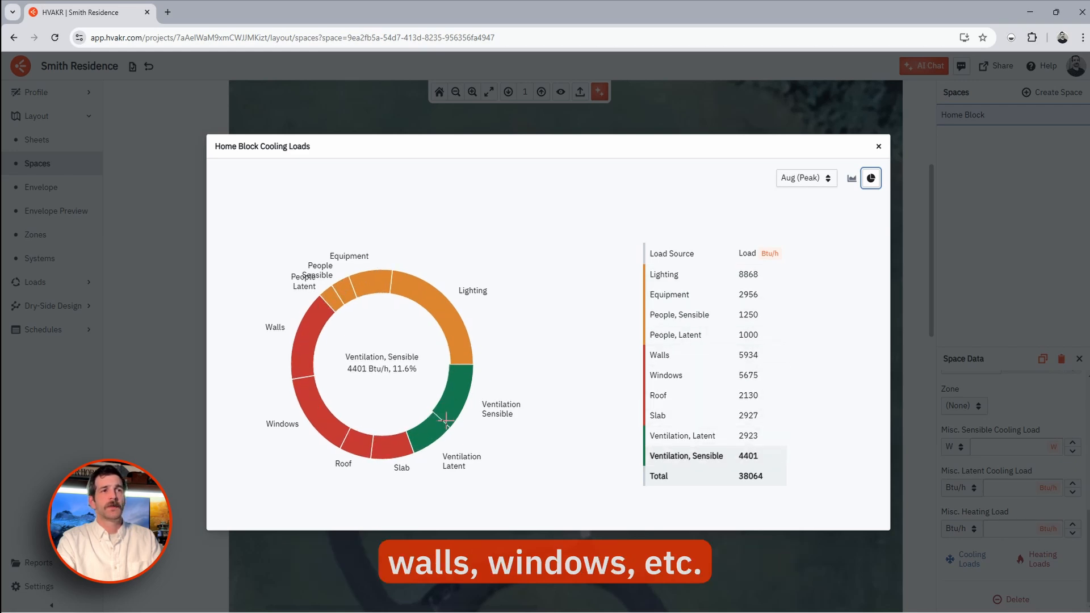
click(877, 147)
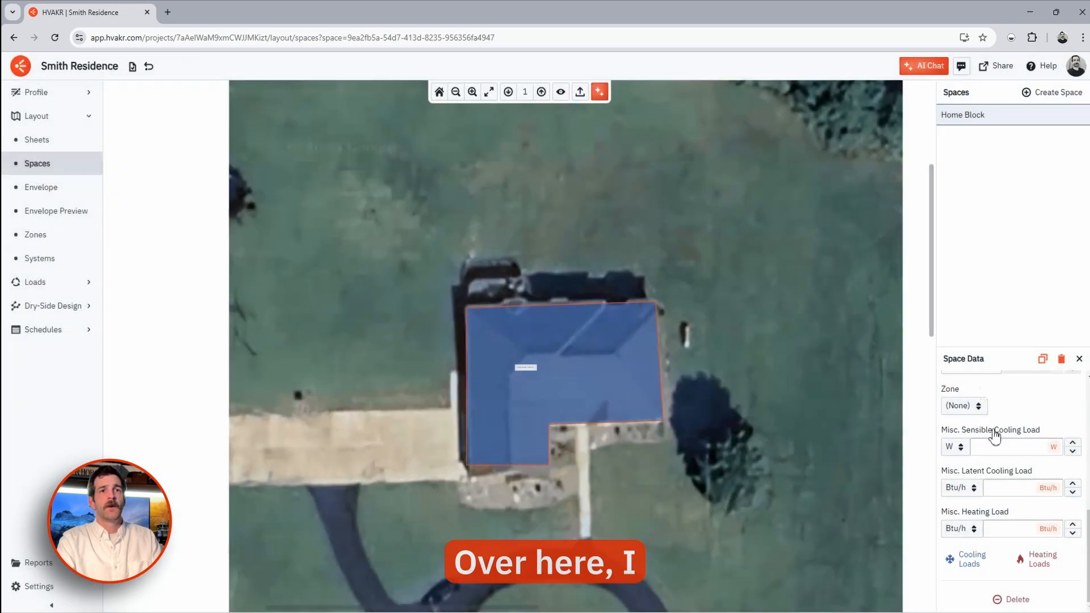
click(1040, 559)
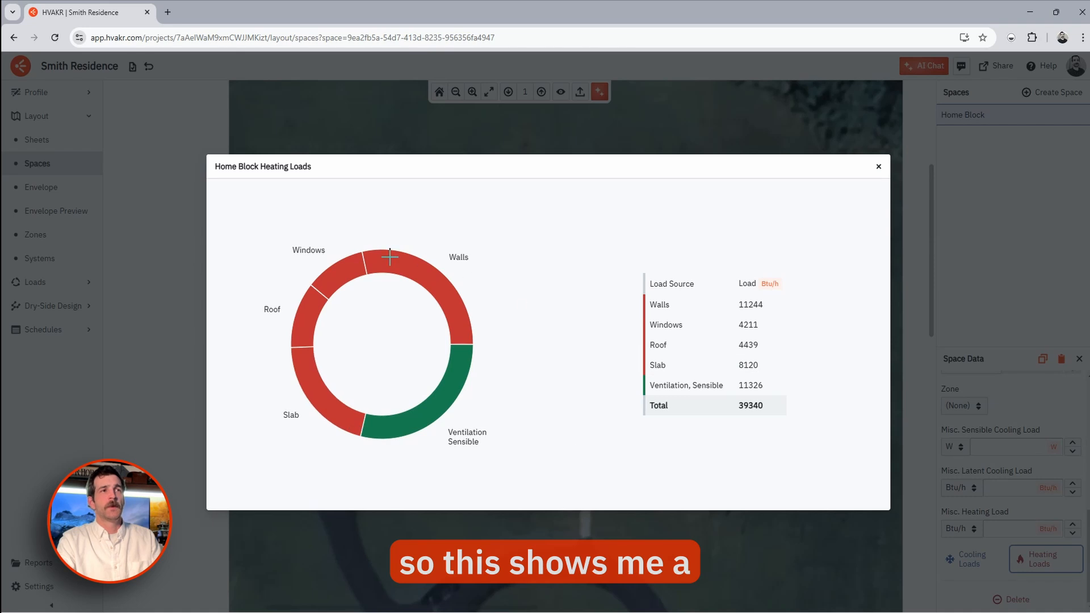
drag(739, 407, 791, 408)
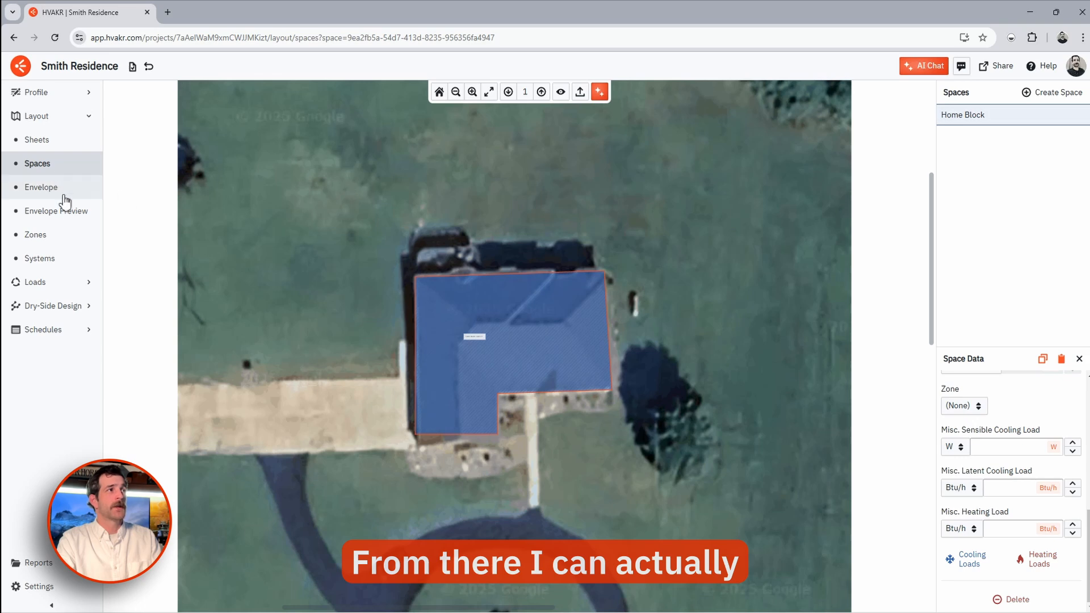
- Review the loads summary with Unassigned Zones expanded, then start generating a new report
click(71, 282)
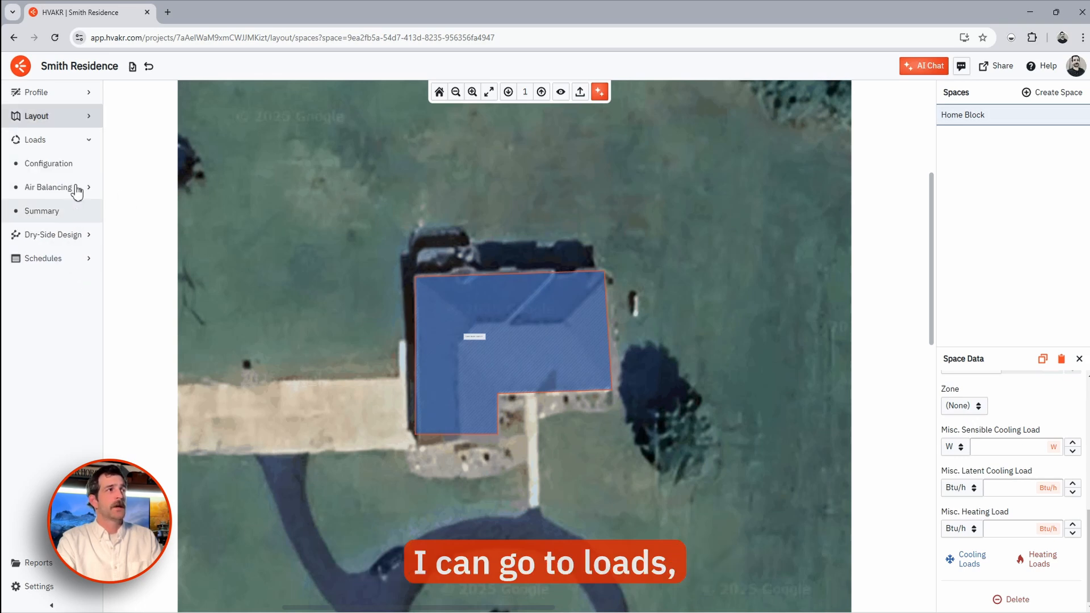
click(59, 212)
click(955, 108)
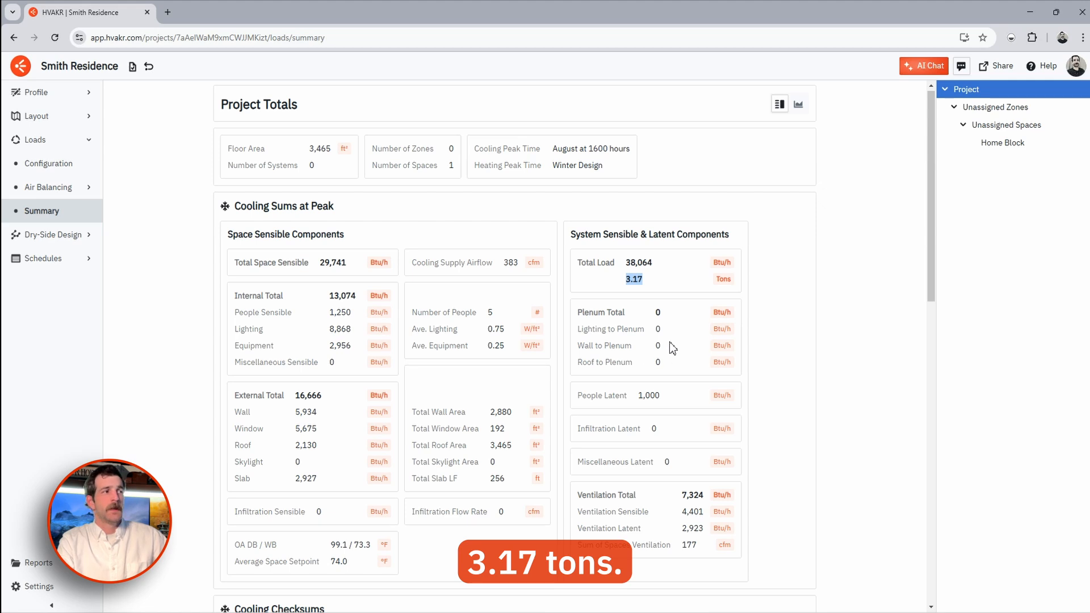
click(35, 563)
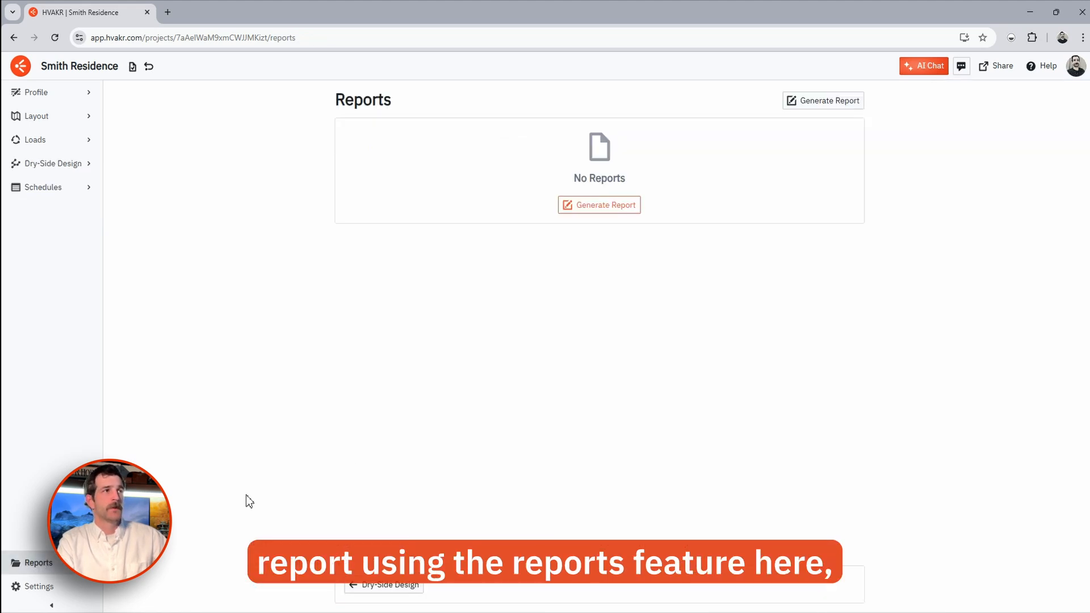
click(612, 209)
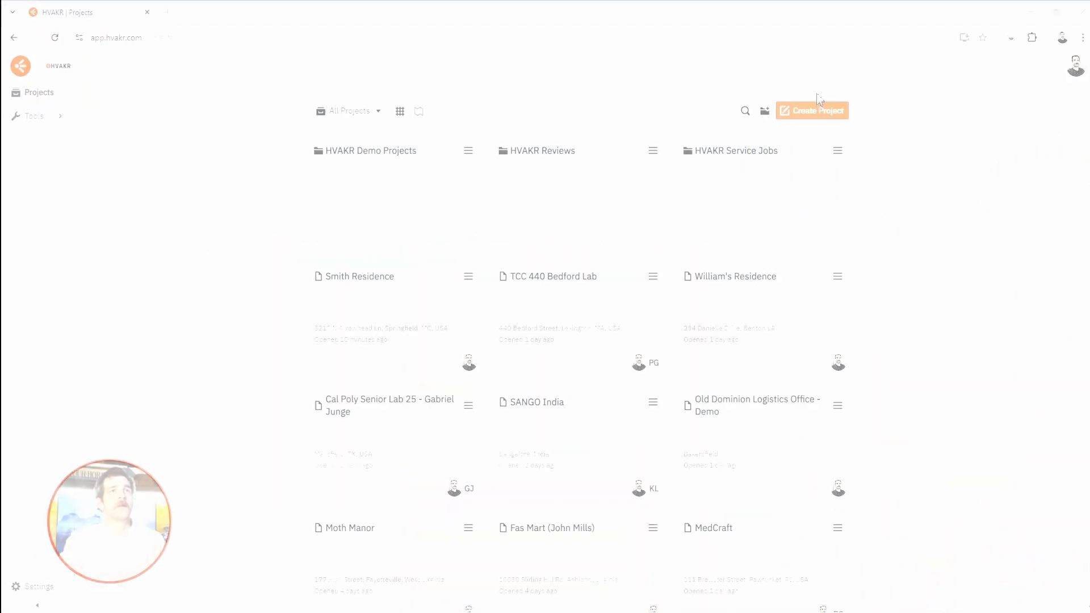
- Create a Residential project 'Afro House' at the suggested address with automatic template import
click(812, 110)
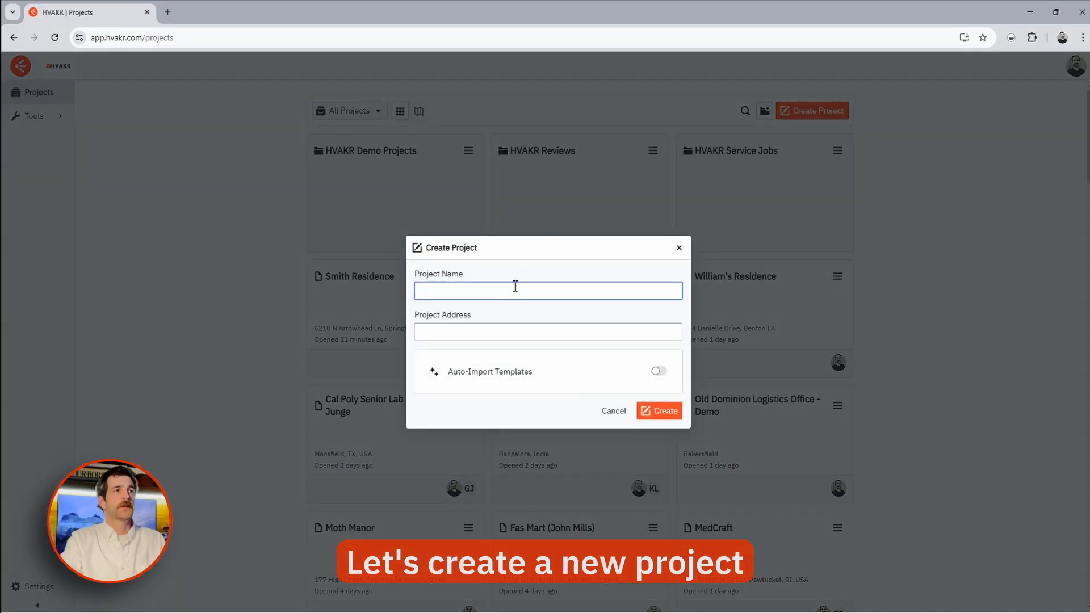
text(Afro House)
key(Tab)
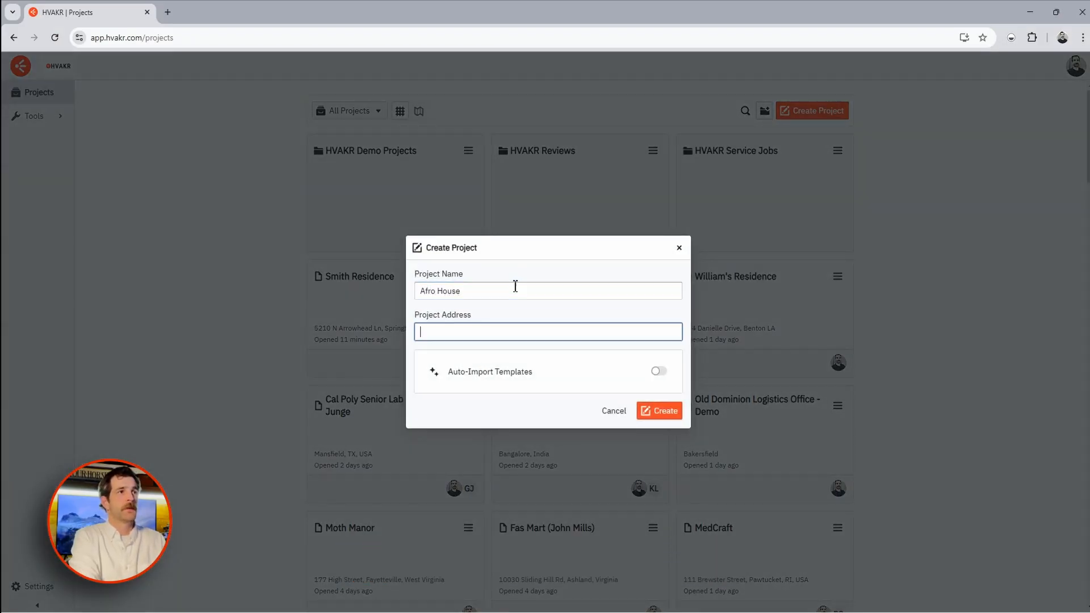
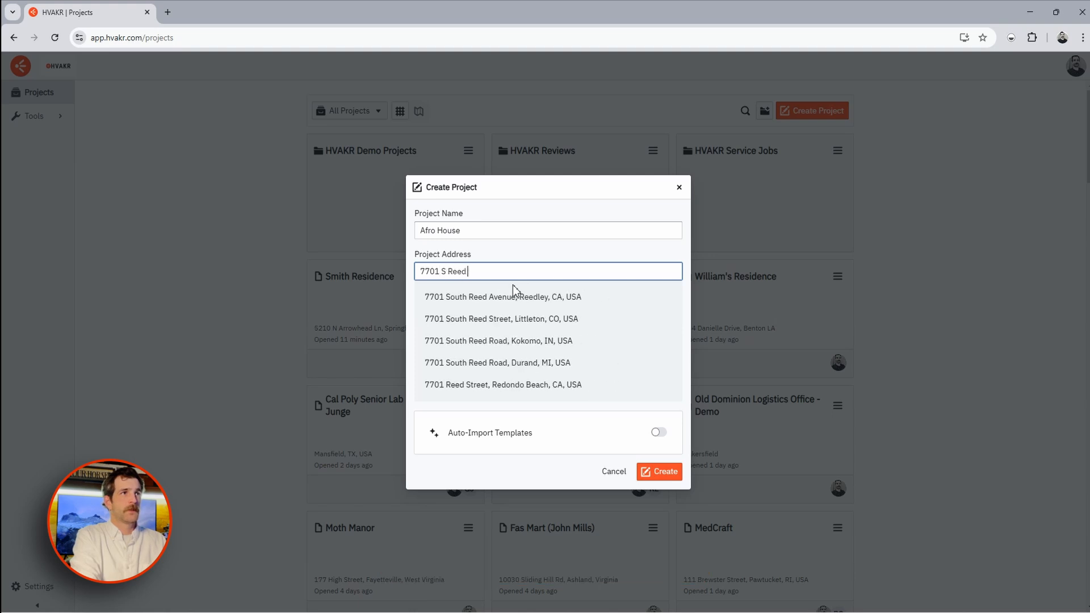
click(509, 295)
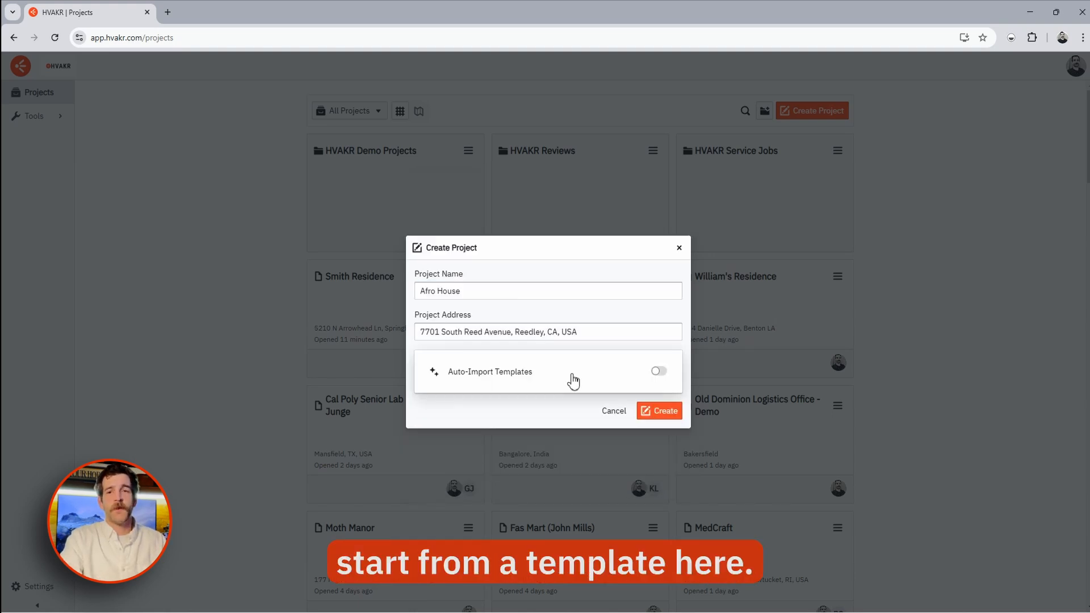
click(574, 380)
click(453, 385)
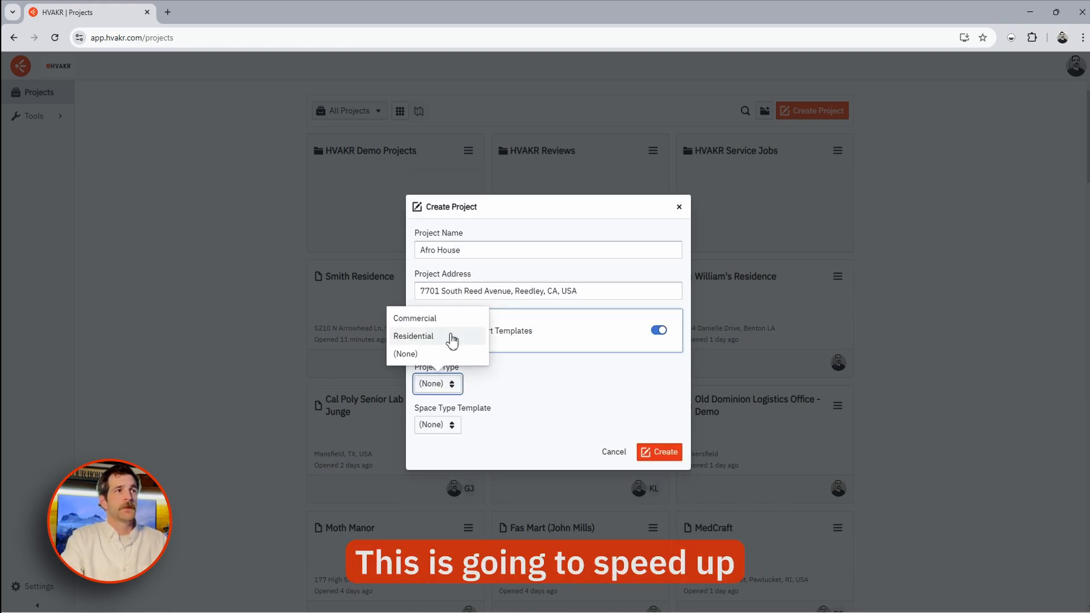
click(450, 336)
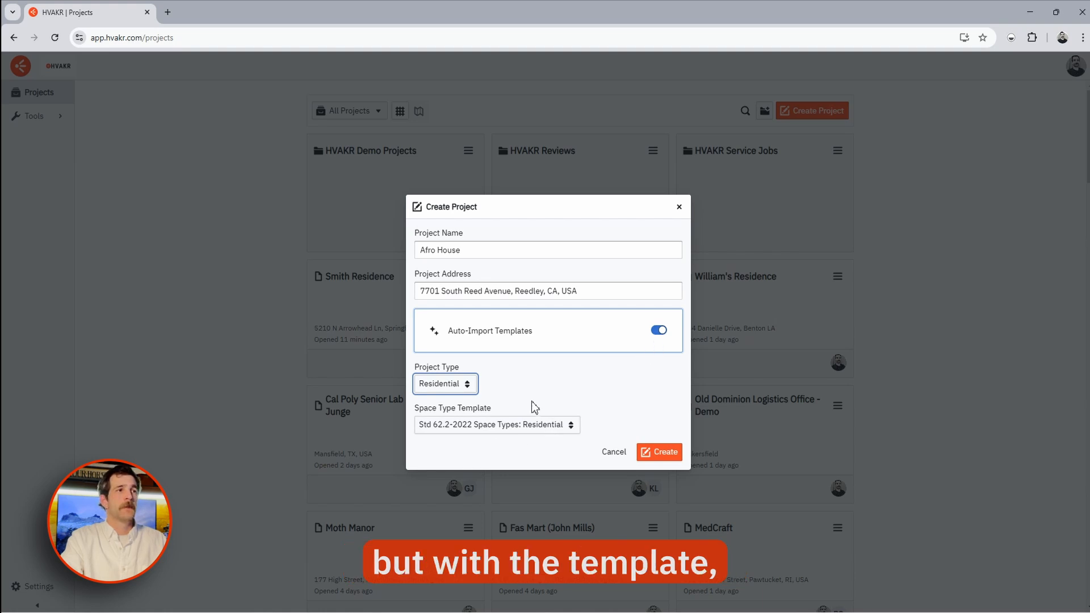
click(652, 454)
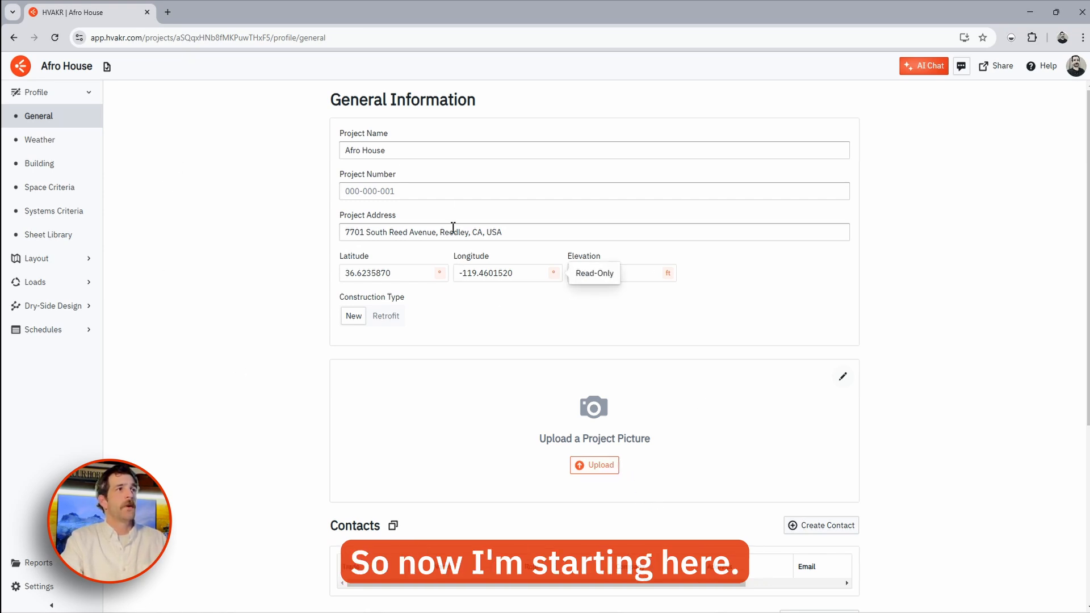
- Scroll through the project's weather station data, then bring up the Building Data page
scroll(516, 317, down, 5)
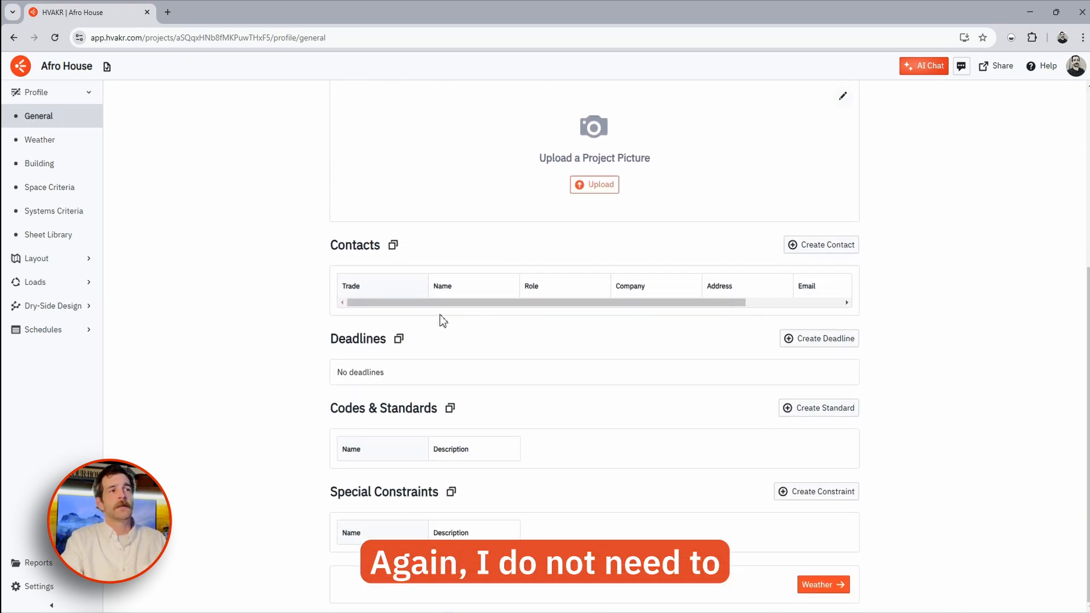
click(54, 142)
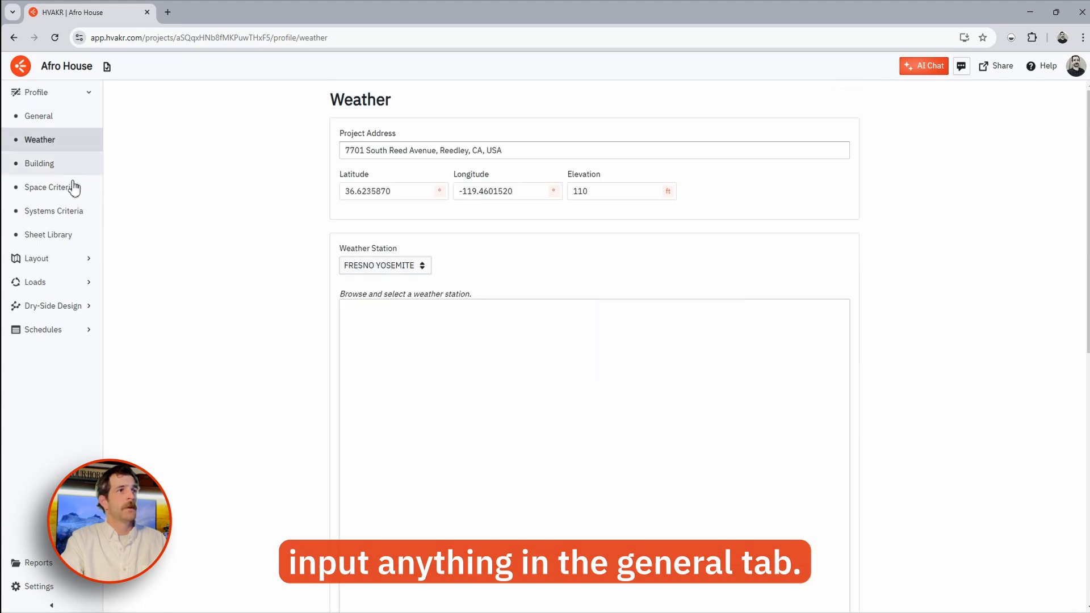
scroll(275, 258, down, 2)
scroll(275, 259, down, 6)
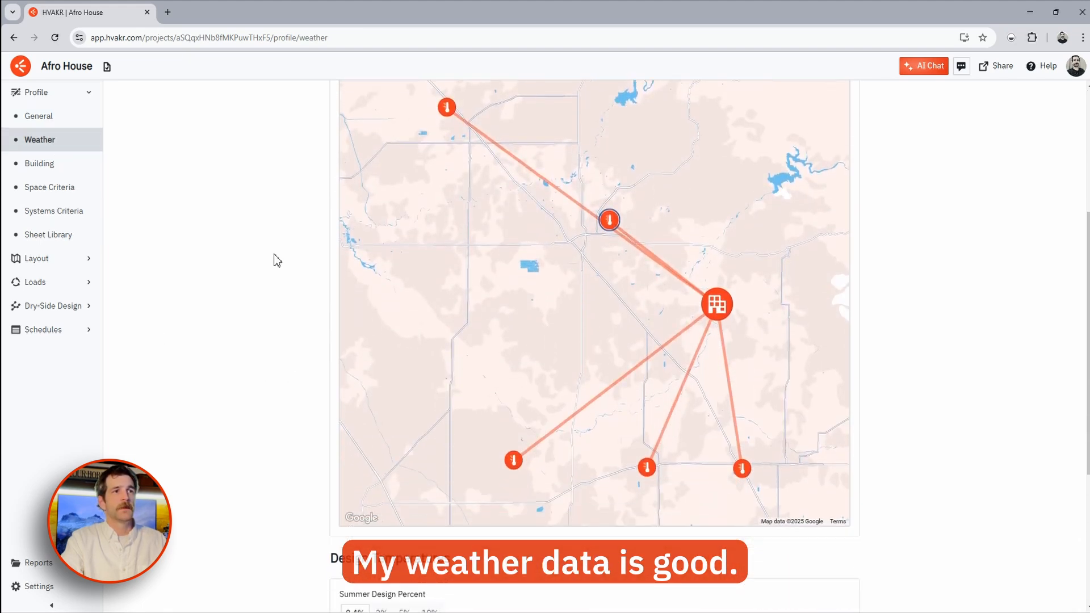
click(78, 165)
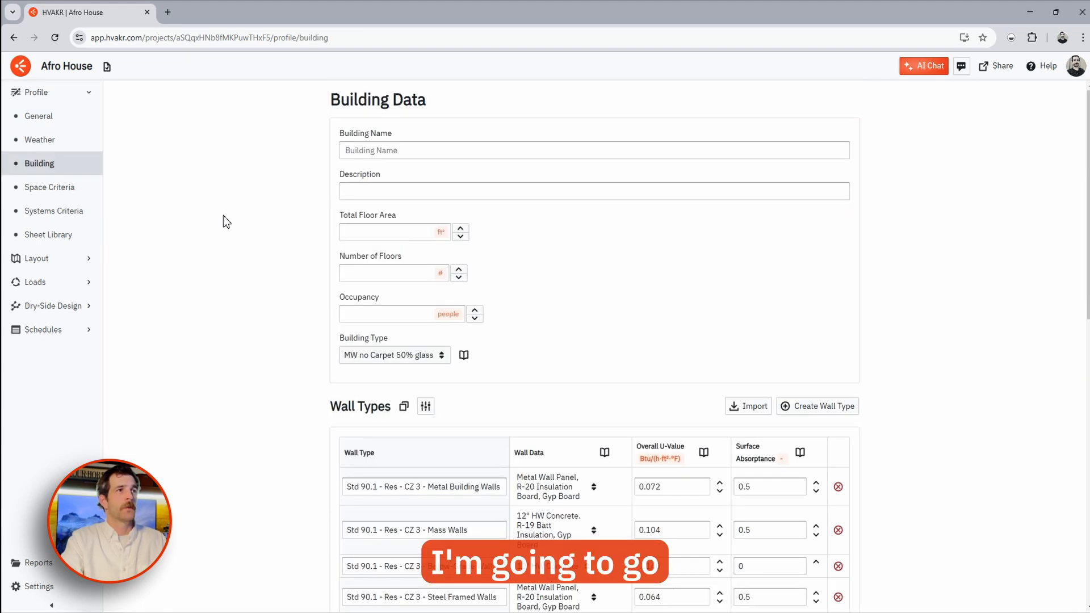
- Review the Wood Framed and Mass Walls wall type names on the Building page
scroll(247, 199, down, 3)
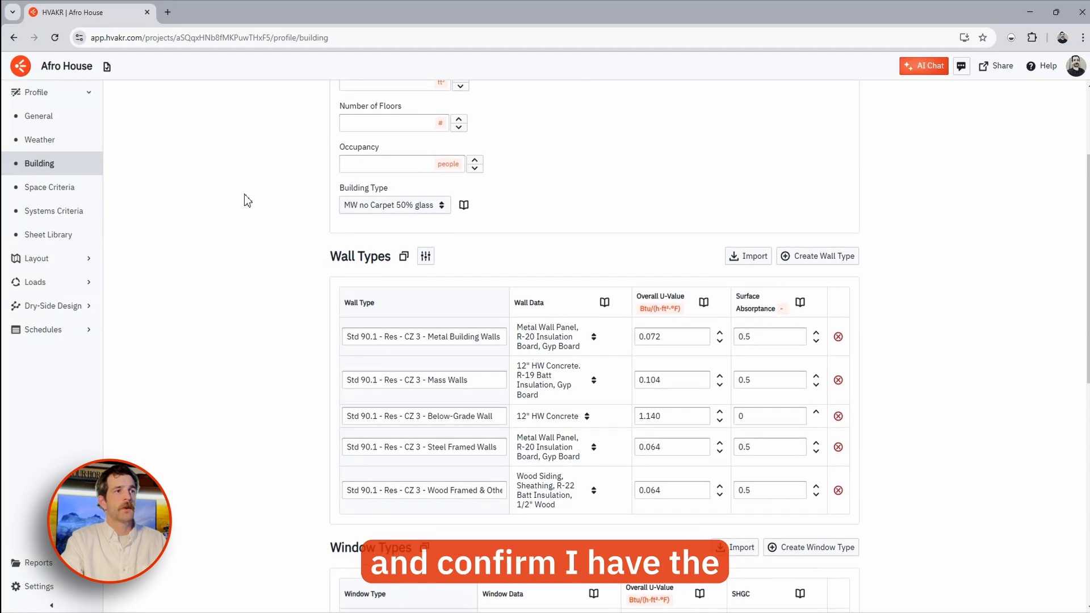
scroll(268, 246, down, 1)
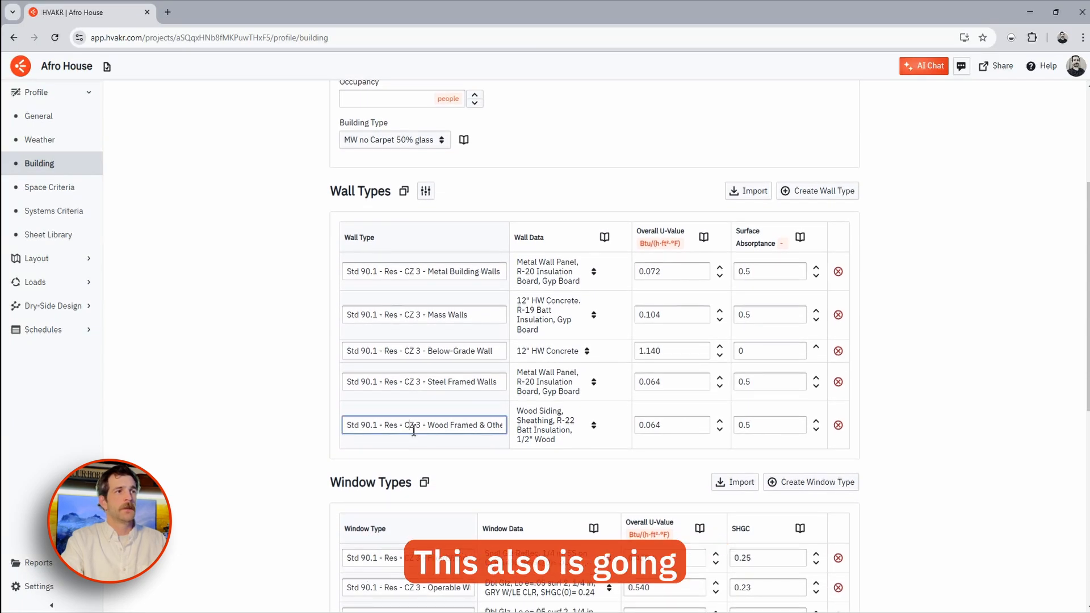
drag(410, 424, 534, 433)
click(292, 389)
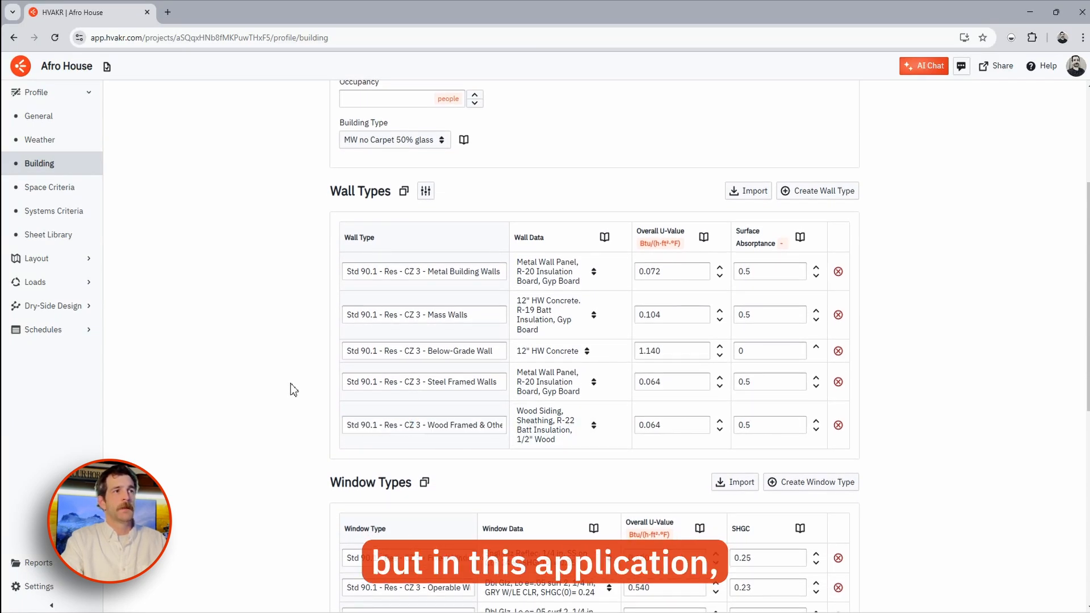
click(473, 316)
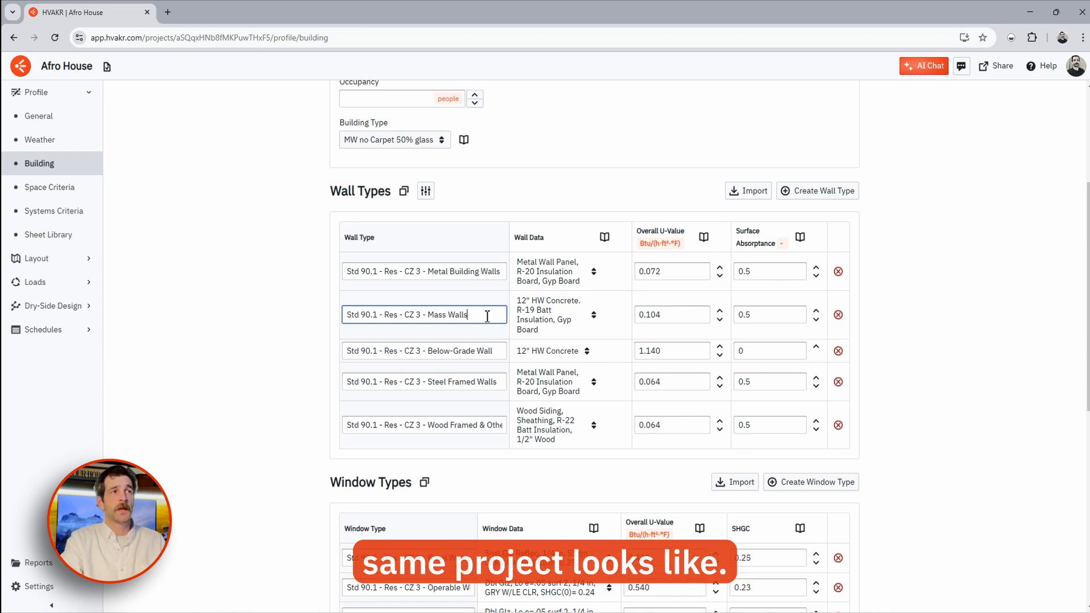
drag(487, 316, 333, 318)
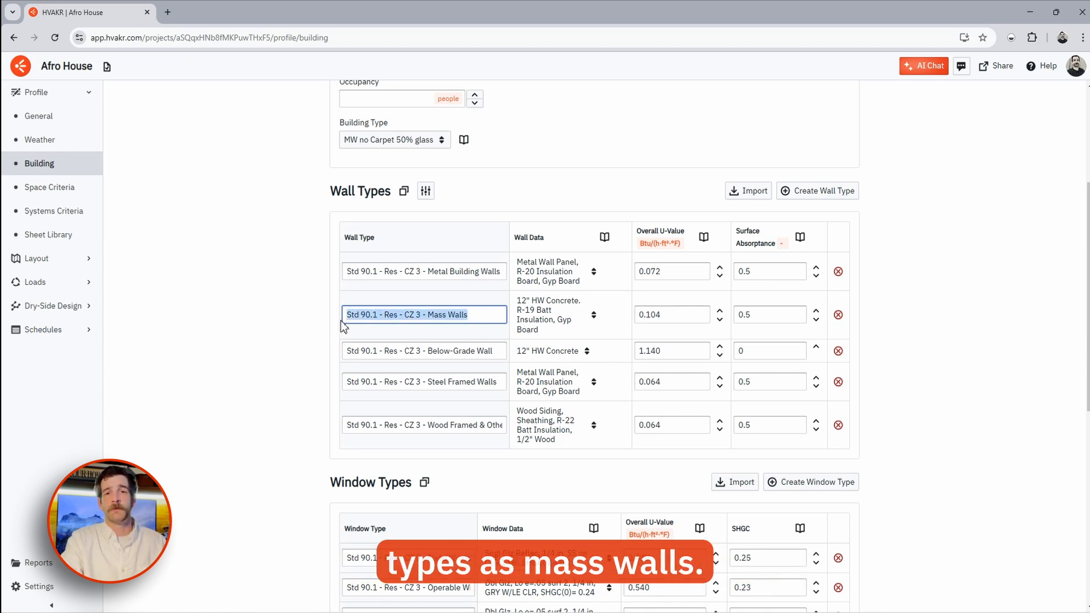
click(305, 315)
- Review the Fixed Window, roof and slab type names, then go to Space Criteria
scroll(309, 312, down, 3)
drag(371, 381, 535, 389)
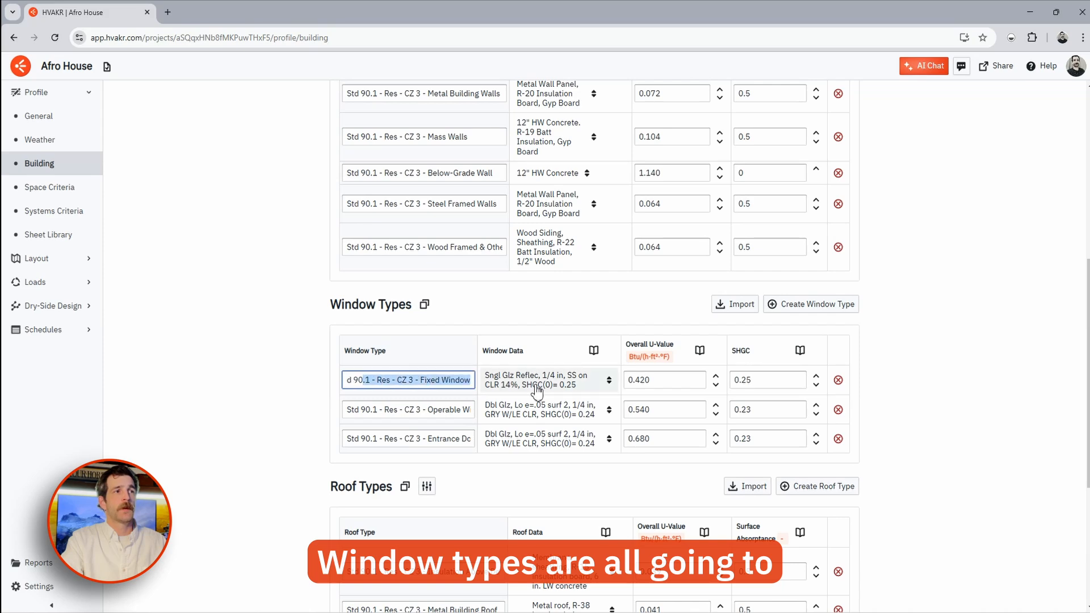
click(233, 379)
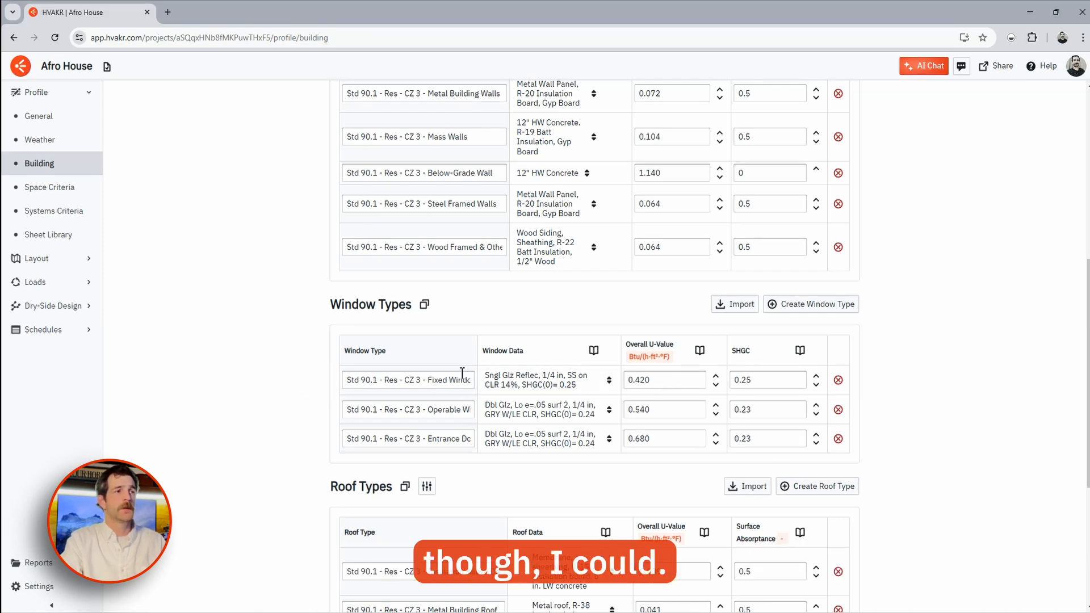
scroll(458, 372, up, 1)
scroll(452, 373, down, 5)
drag(423, 381, 499, 420)
drag(417, 530, 451, 539)
click(290, 418)
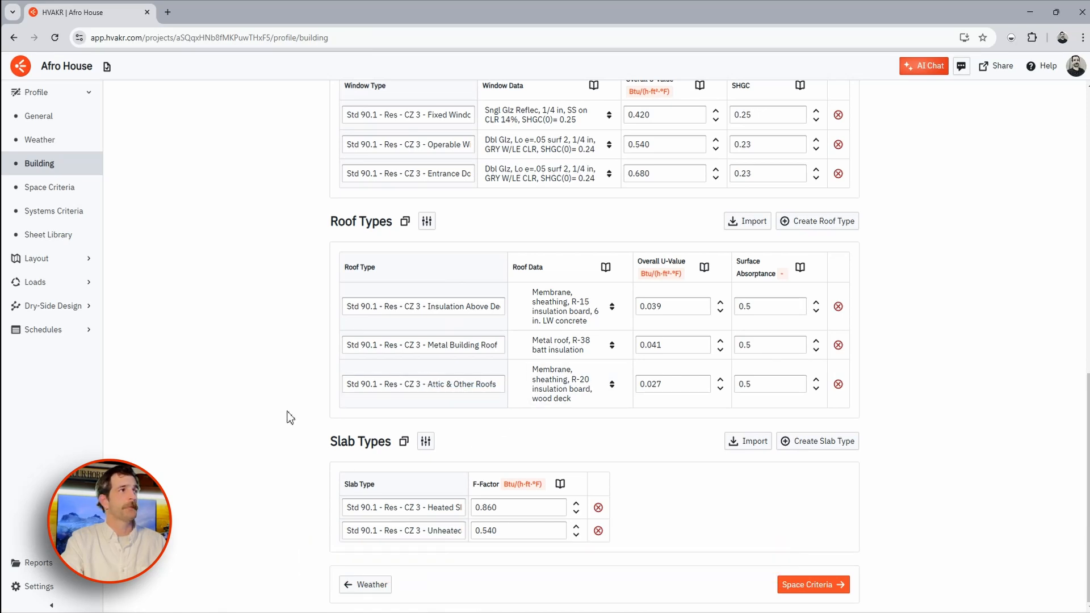
click(63, 188)
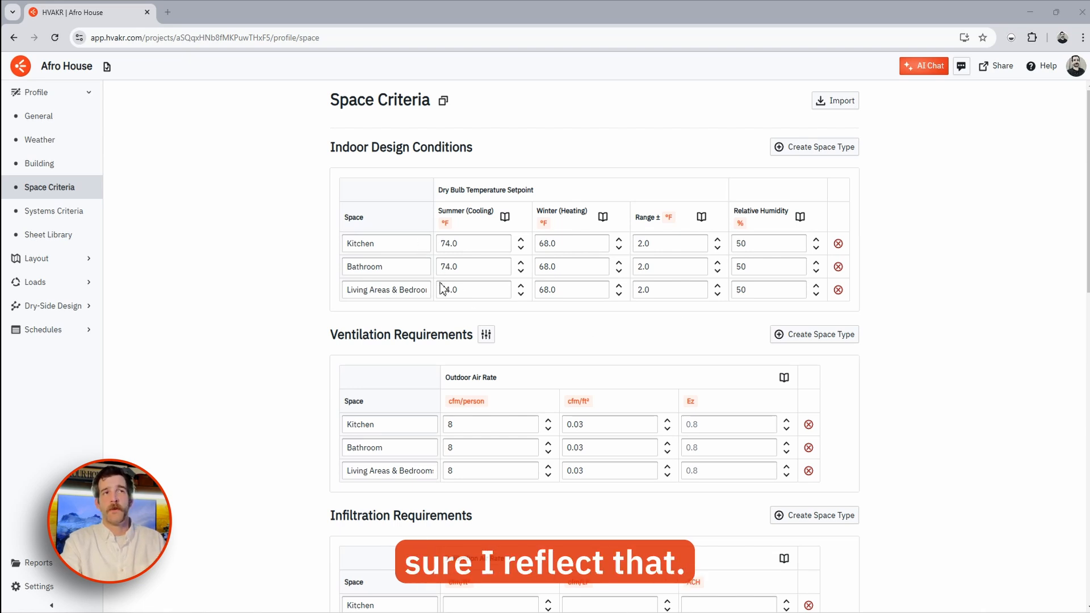
- Open the template import listing Std 62.1-2022 and Std 170-2021 space types
click(829, 154)
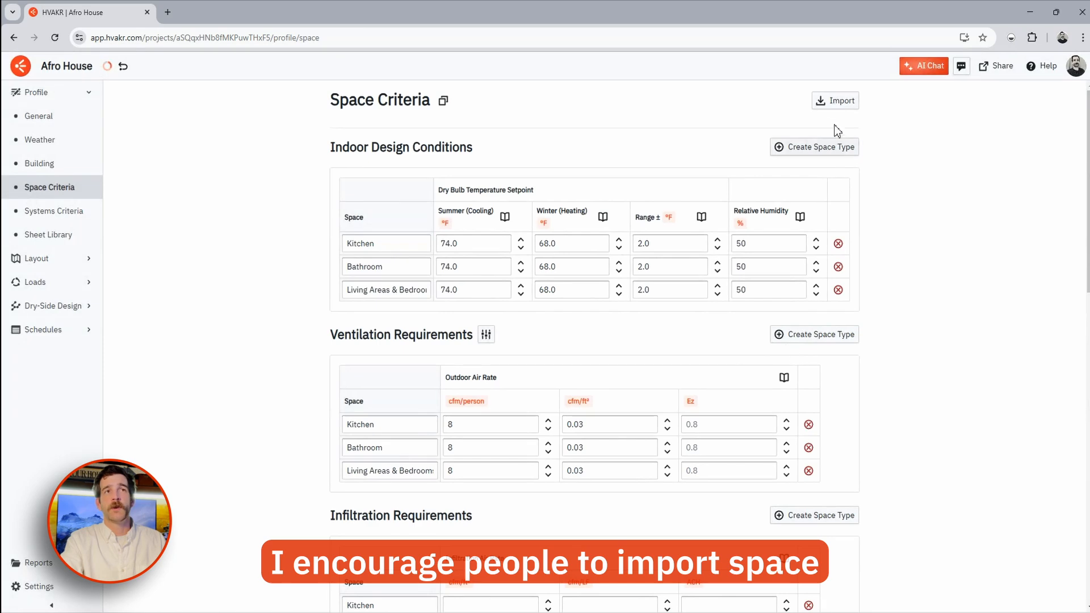
click(833, 102)
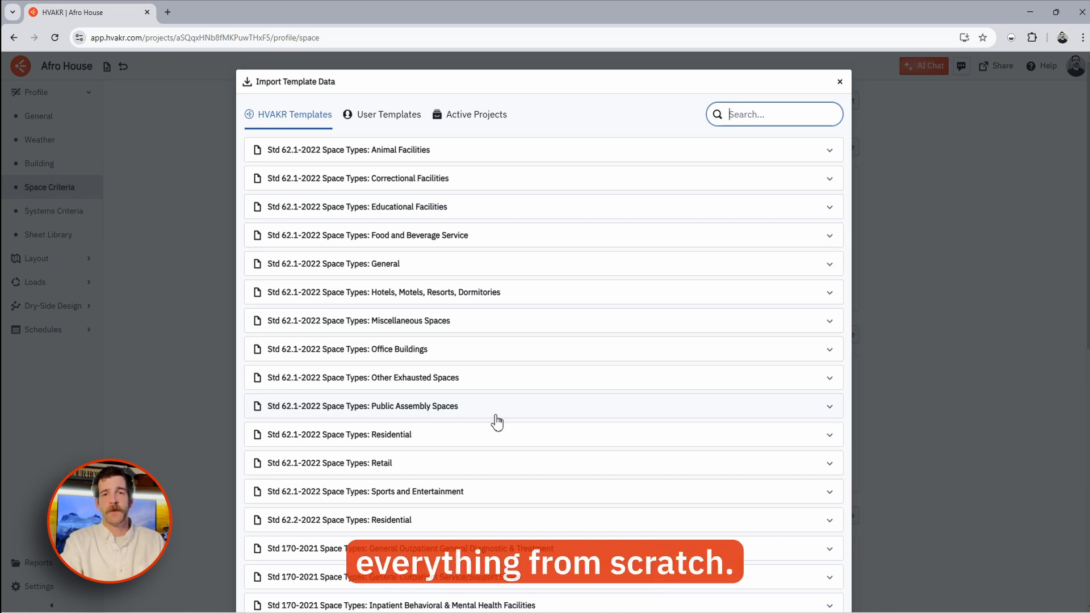
- Import Corridors from the Std 62.1-2022 General space types (72/68 °F, 0.06 cfm/ft²)
click(427, 272)
click(291, 432)
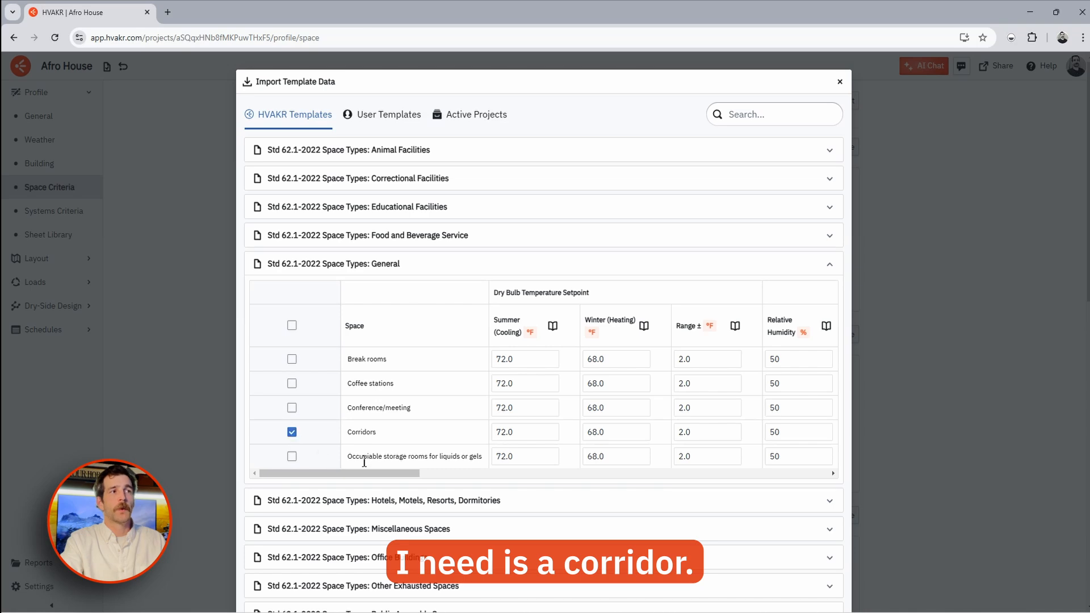
scroll(569, 369, down, 10)
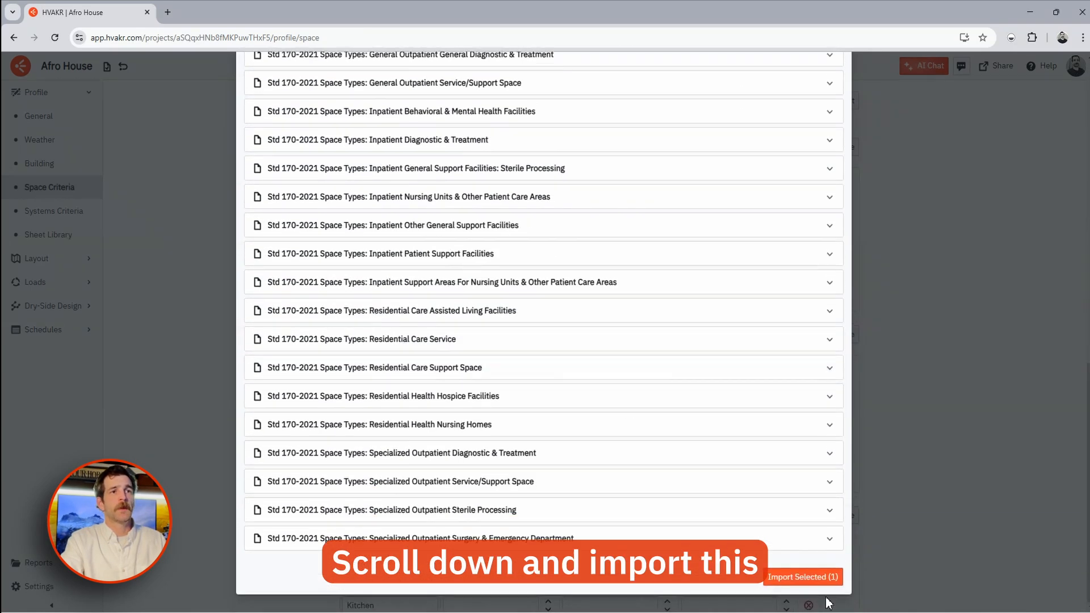
click(806, 577)
- Change the Corridors summer cooling setpoint to 74 °F, then go to Systems Criteria
click(477, 314)
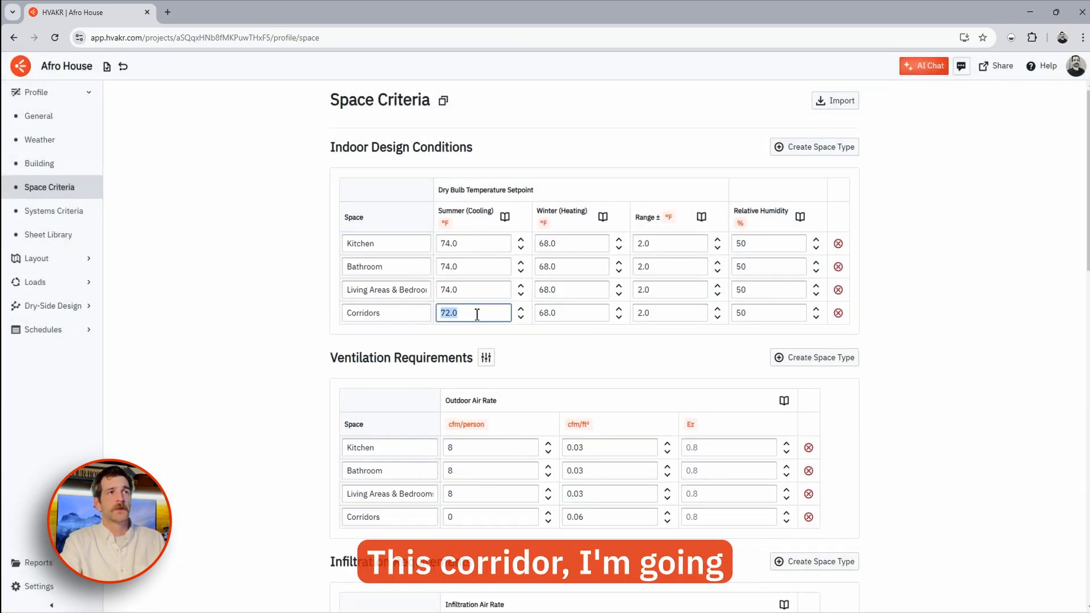
text(74)
click(280, 342)
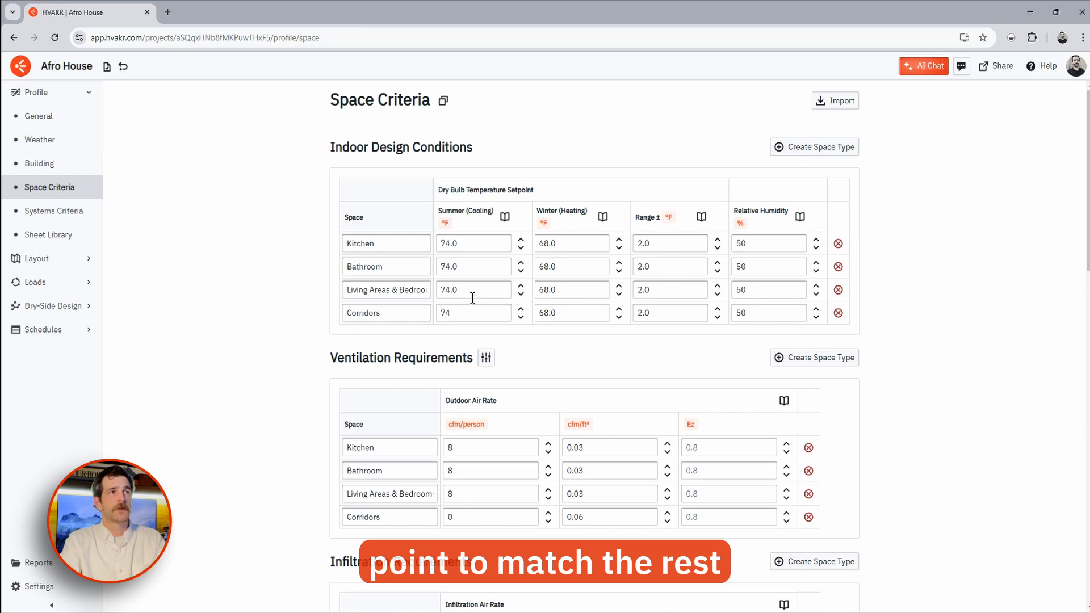
scroll(581, 337, down, 4)
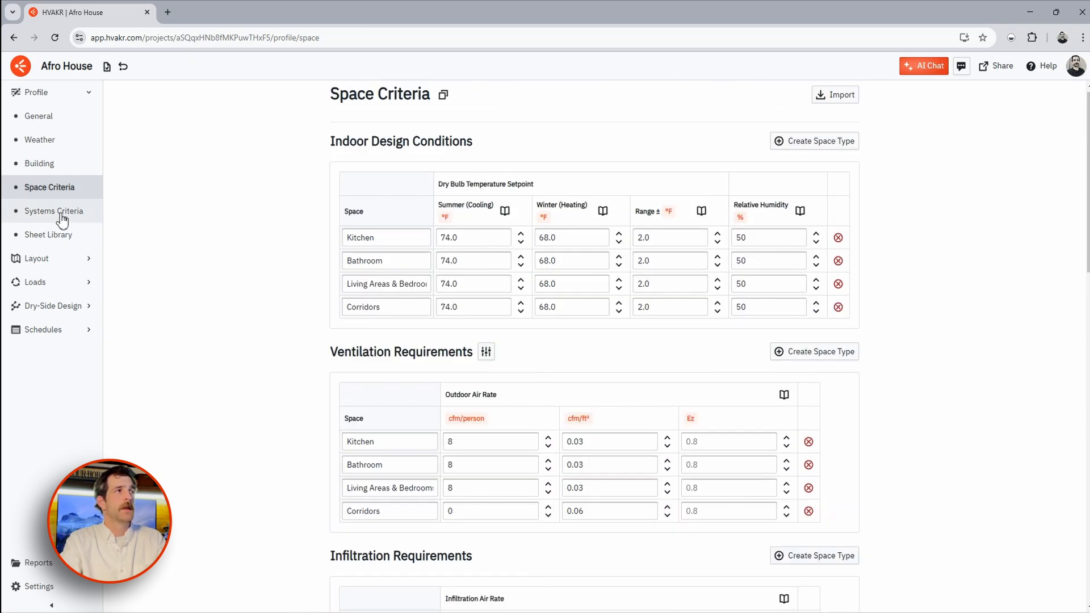
click(63, 214)
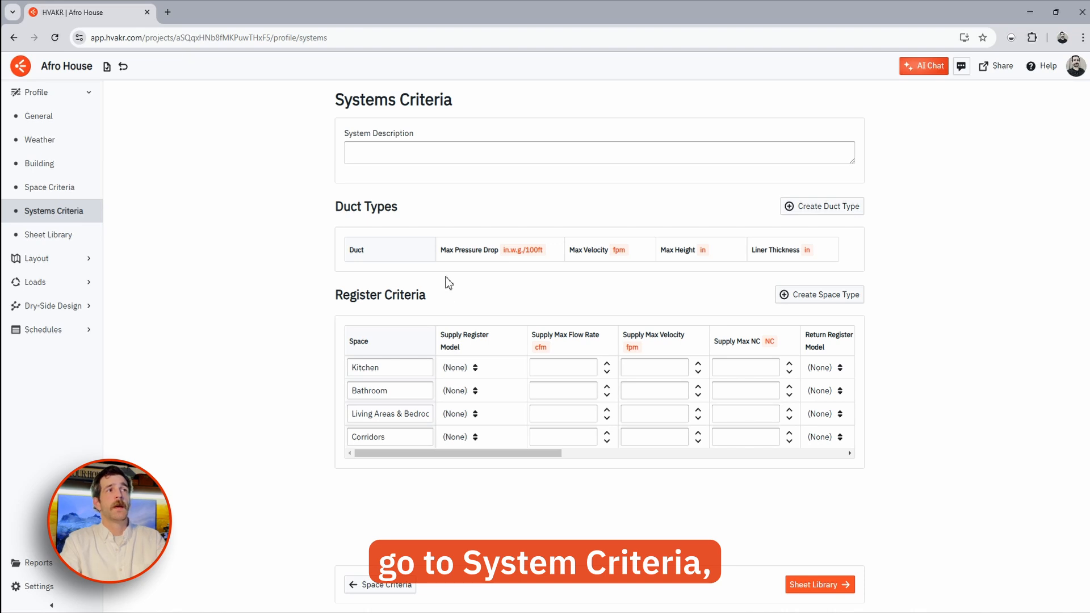
- Add an LP Supply duct type at 0.08 in.w.g./100ft, 1200 fpm, 12 in max height
click(824, 207)
click(407, 281)
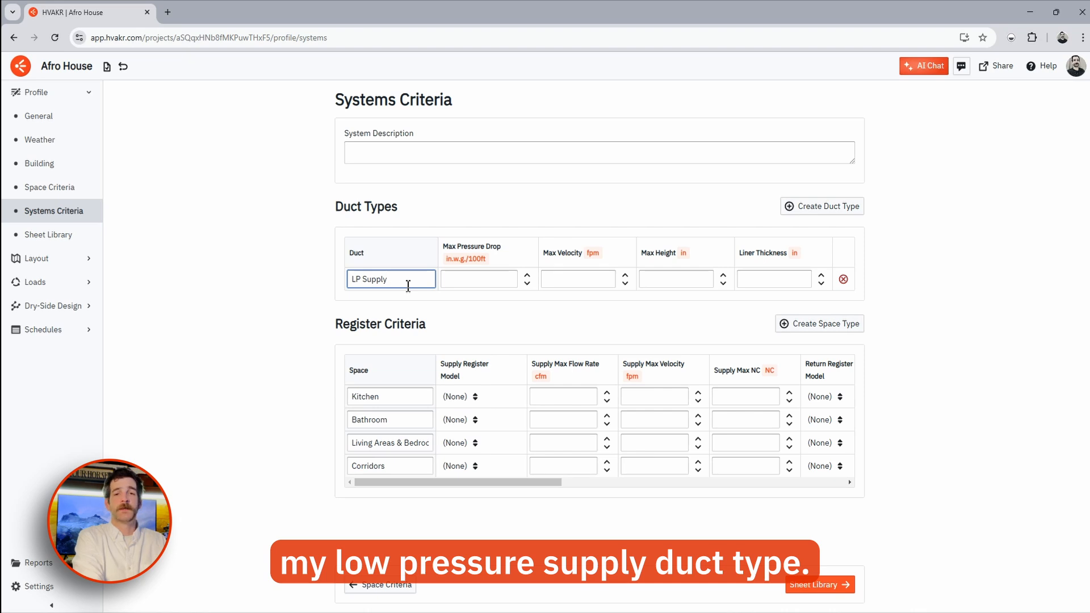
click(469, 282)
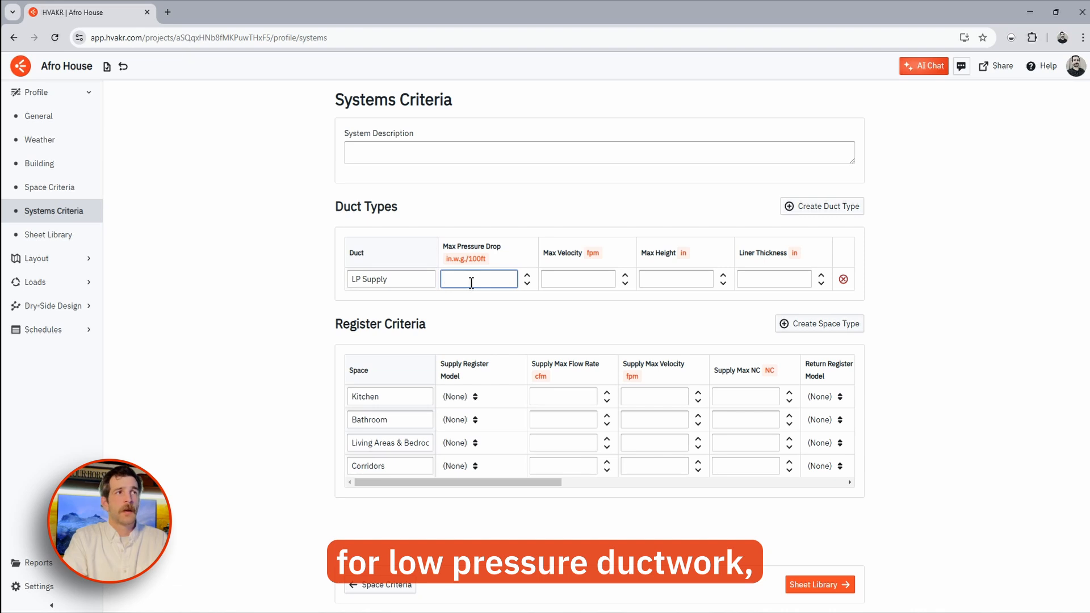
text(.08)
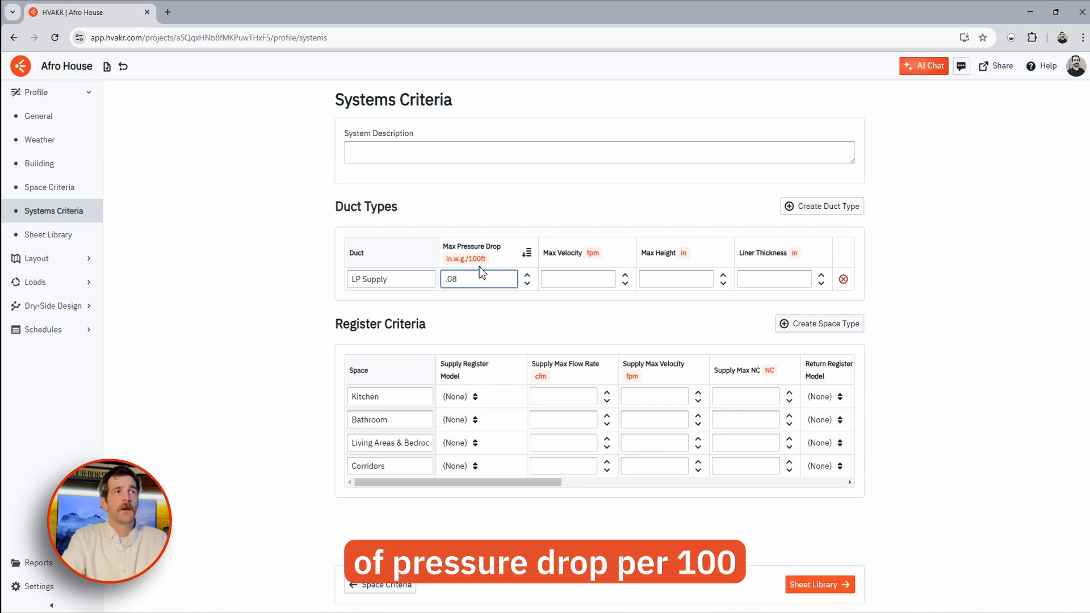
click(575, 280)
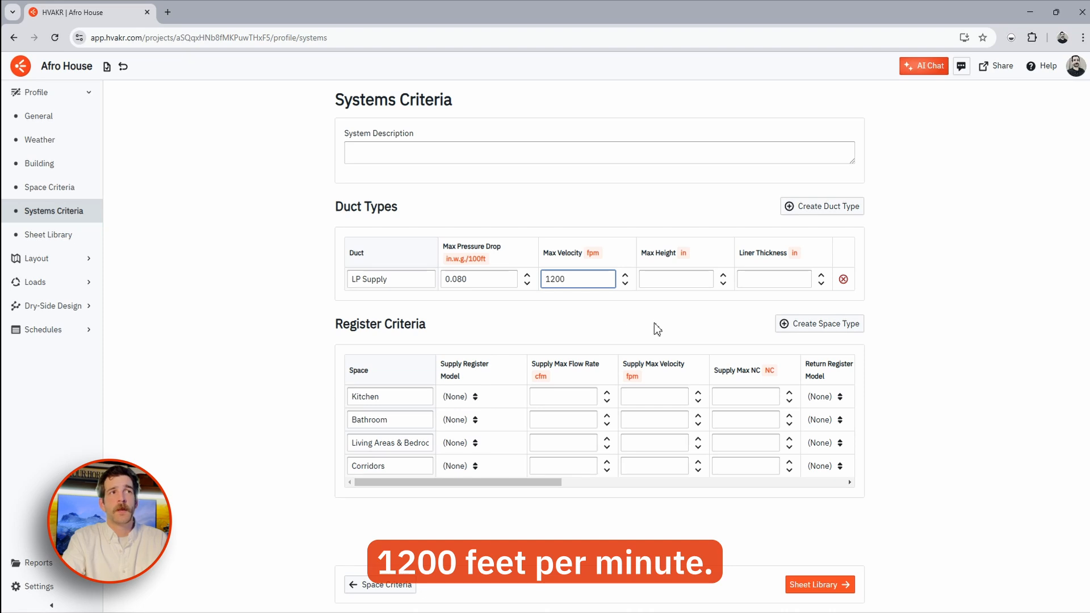
click(671, 280)
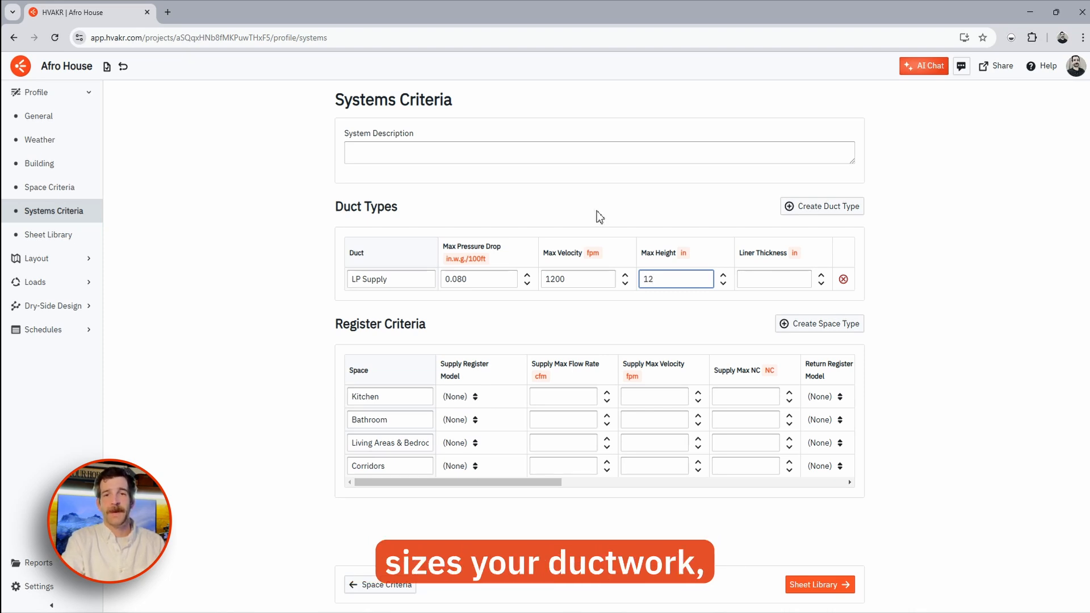
click(599, 230)
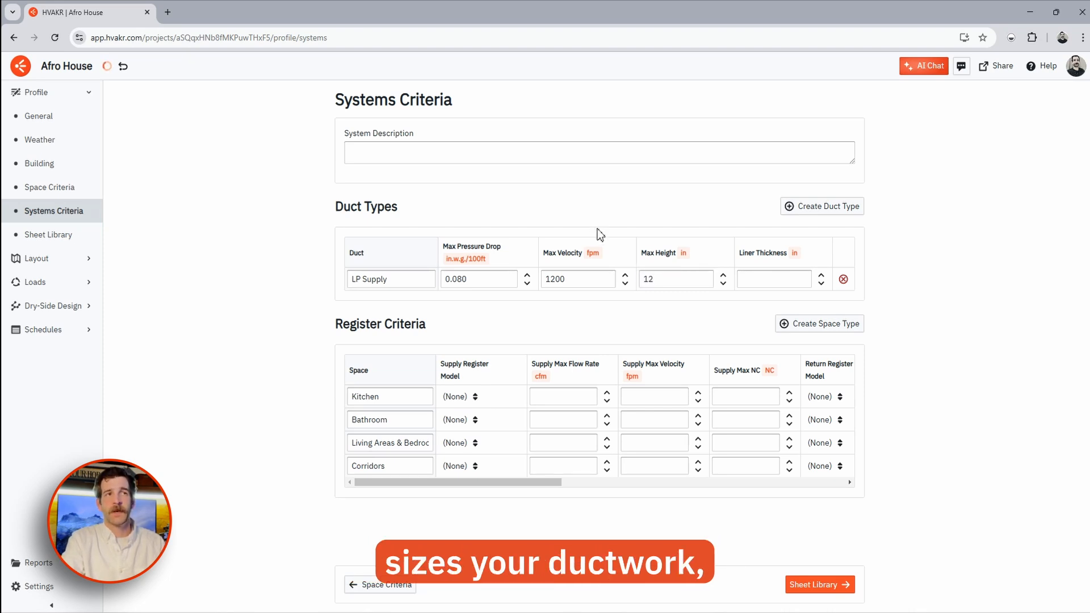
- Add a Return duct type at 0.08 in.w.g./100ft, 1200 fpm, 12 in max height
click(851, 215)
click(414, 302)
text(Return)
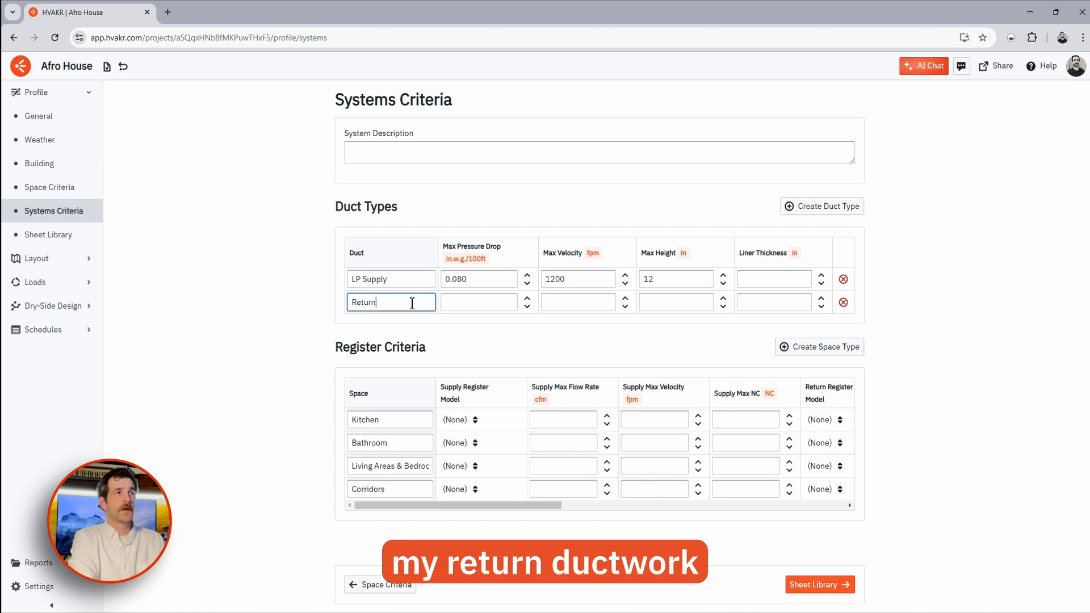
click(478, 307)
text(.08)
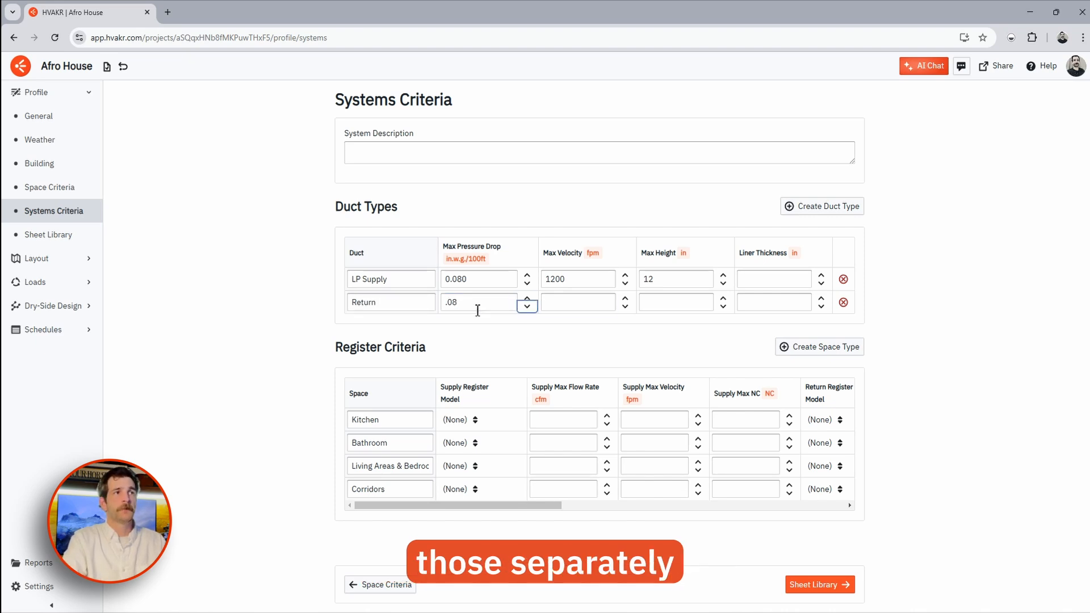
click(578, 302)
text(1200)
click(696, 307)
text(12)
- Add an Exhaust duct type at 0.08, 1200 fpm, 12 in, then open the Sheet Library
click(822, 206)
click(378, 327)
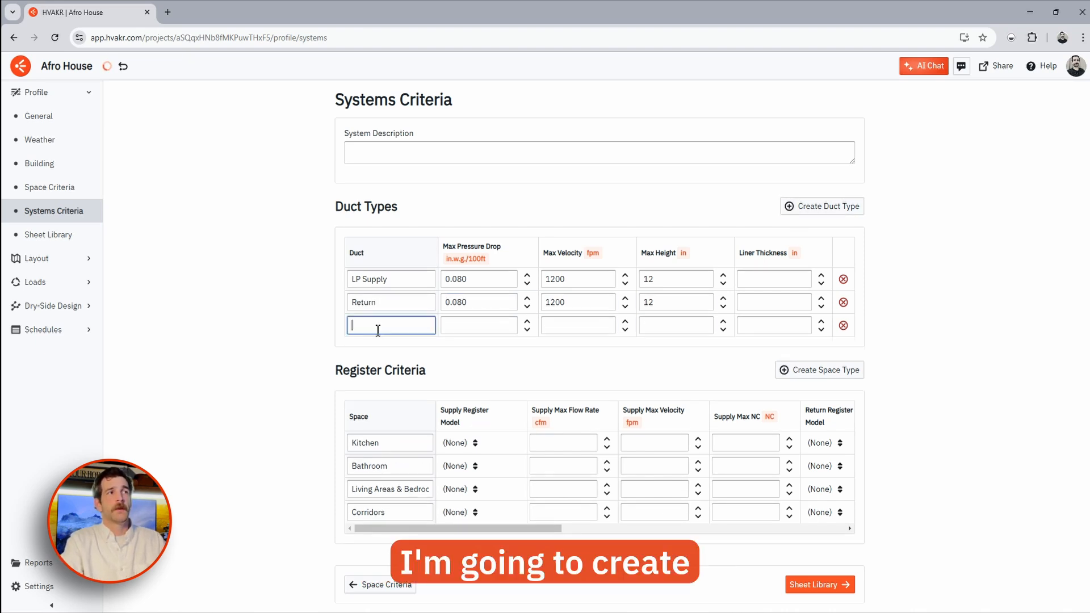
text(Exhaust)
key(Tab)
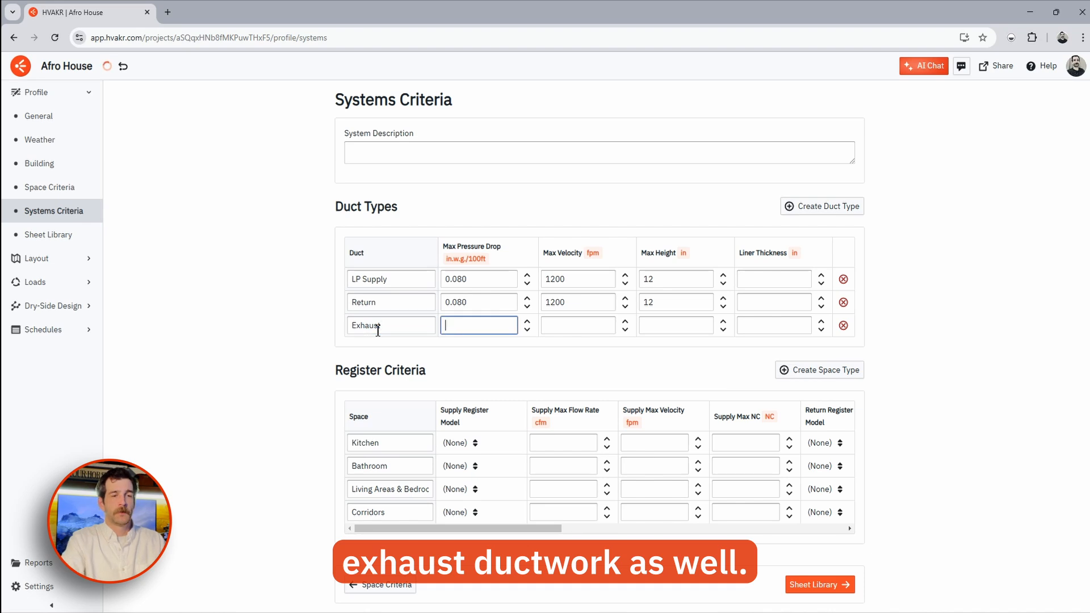
text(.08)
key(Tab)
text(1200)
key(Tab)
text(12)
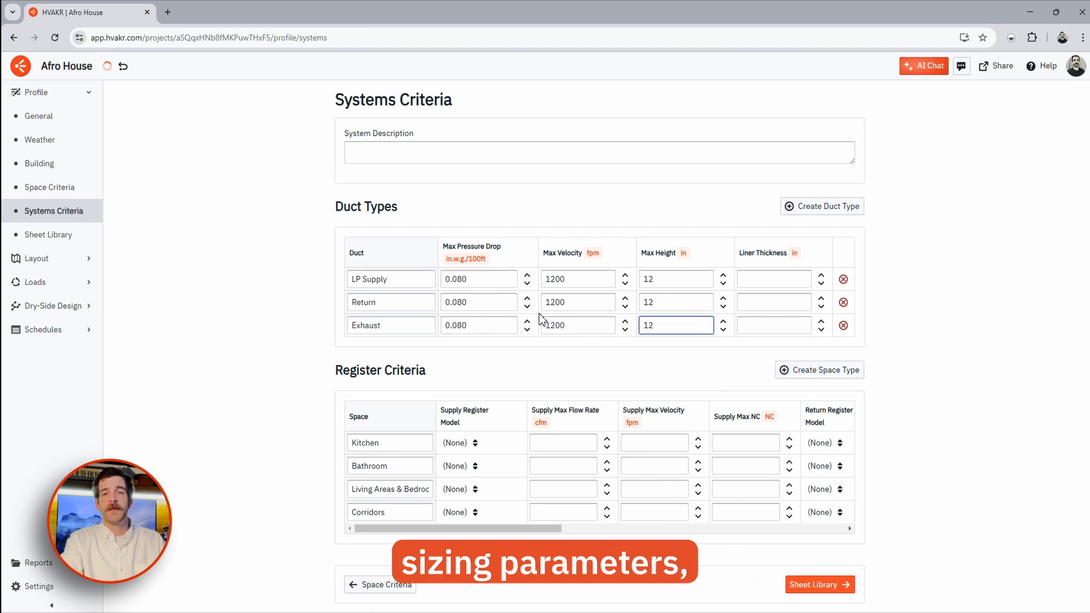
click(277, 317)
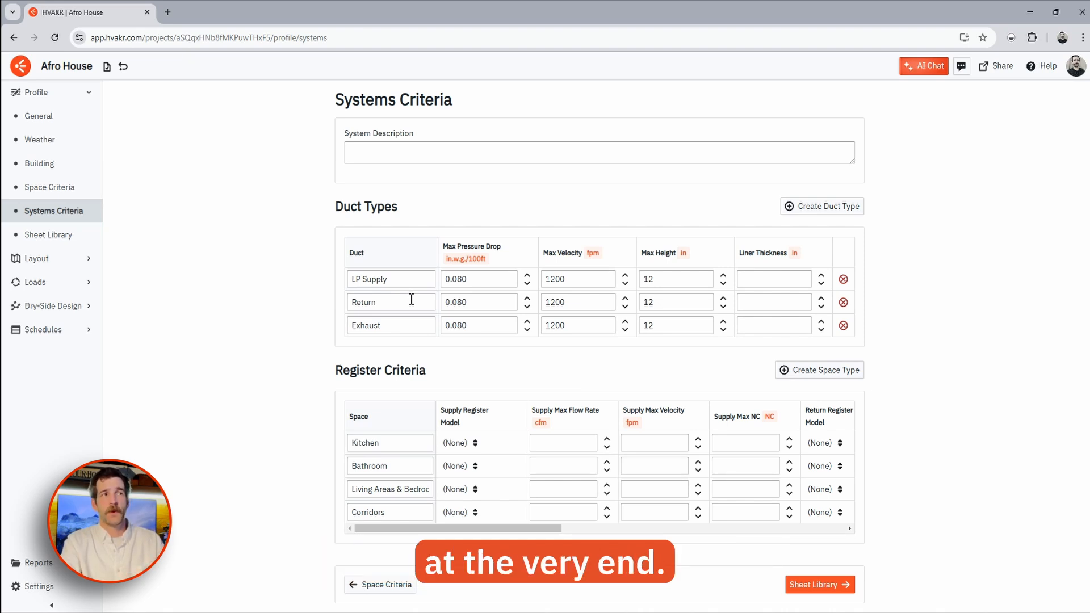
click(83, 243)
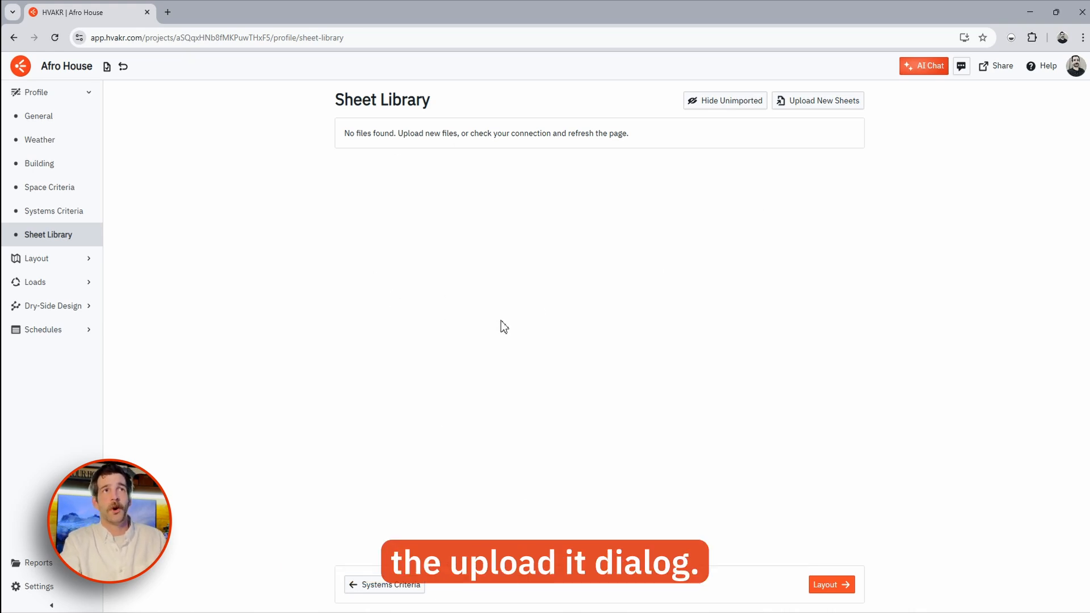
- Create version set 'arch set' dated 3/1/2025 and upload RE1 Architectural Drawings.pdf into it
click(801, 104)
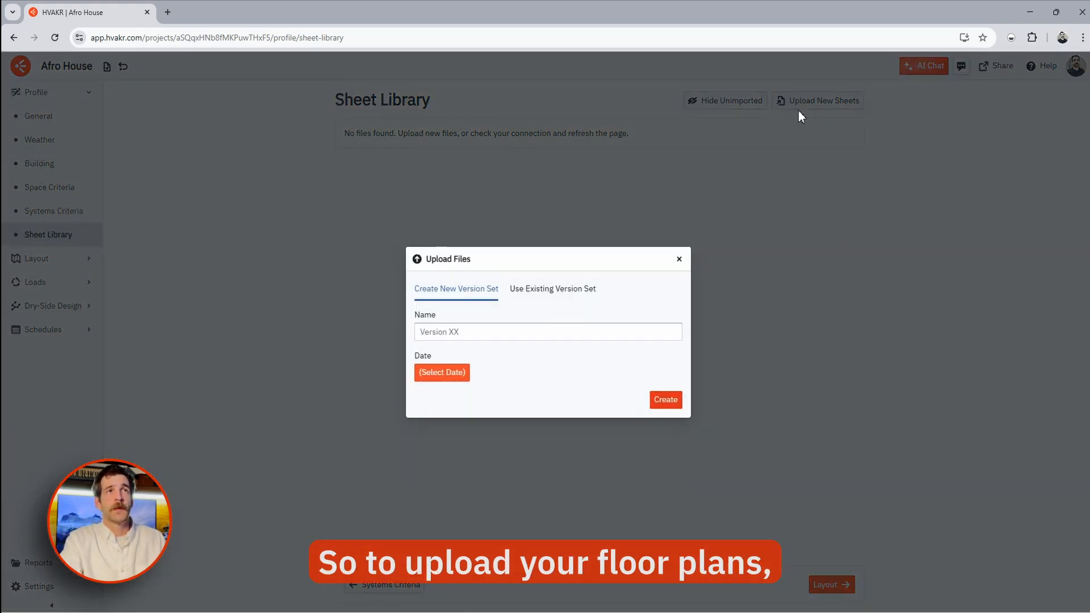
click(517, 332)
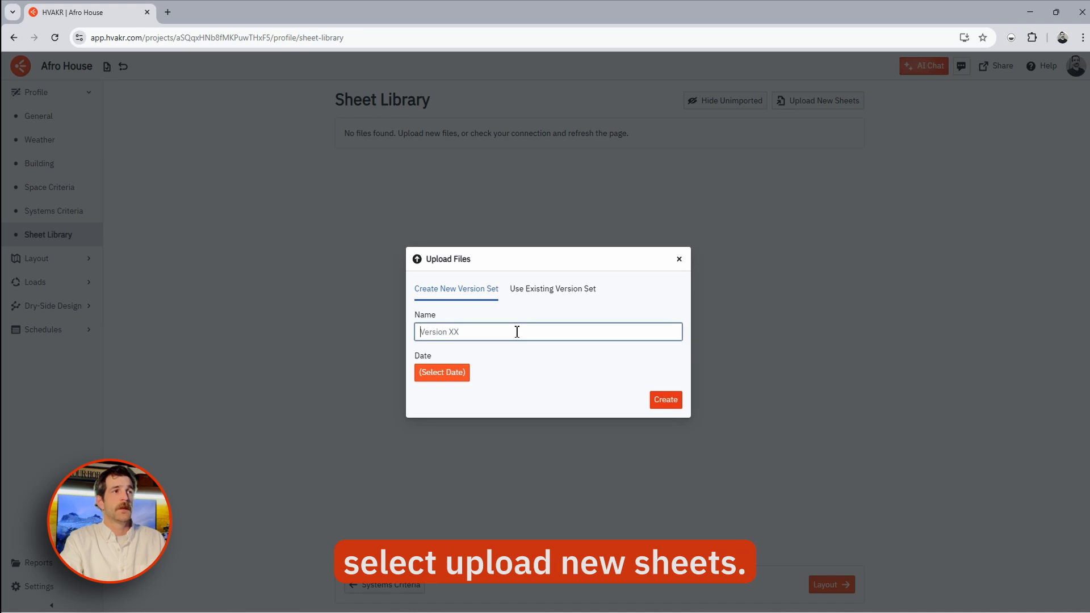
text(arch set)
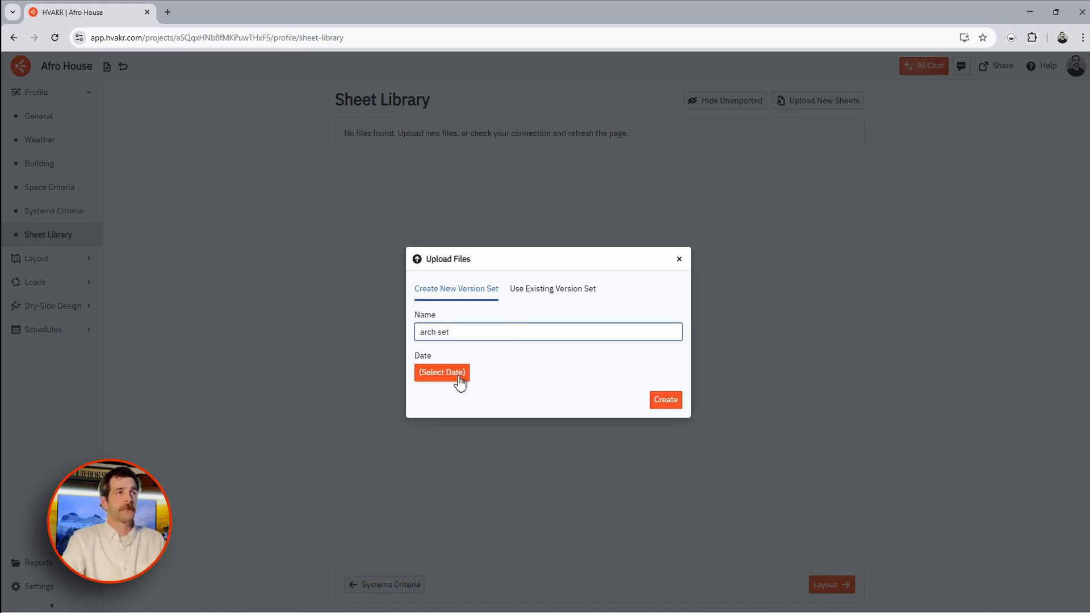
click(460, 374)
click(492, 440)
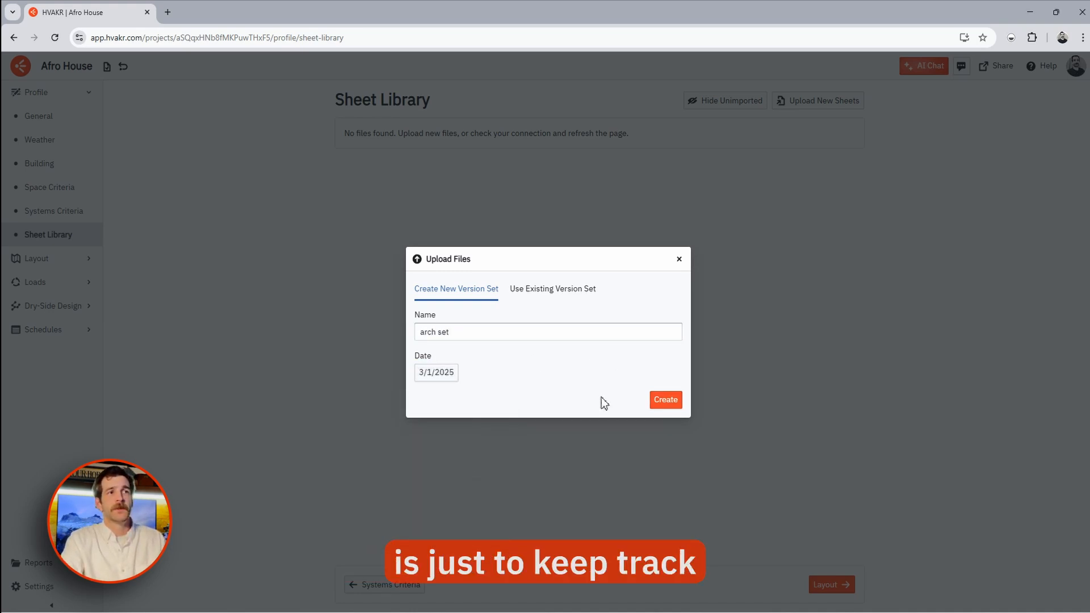
click(666, 400)
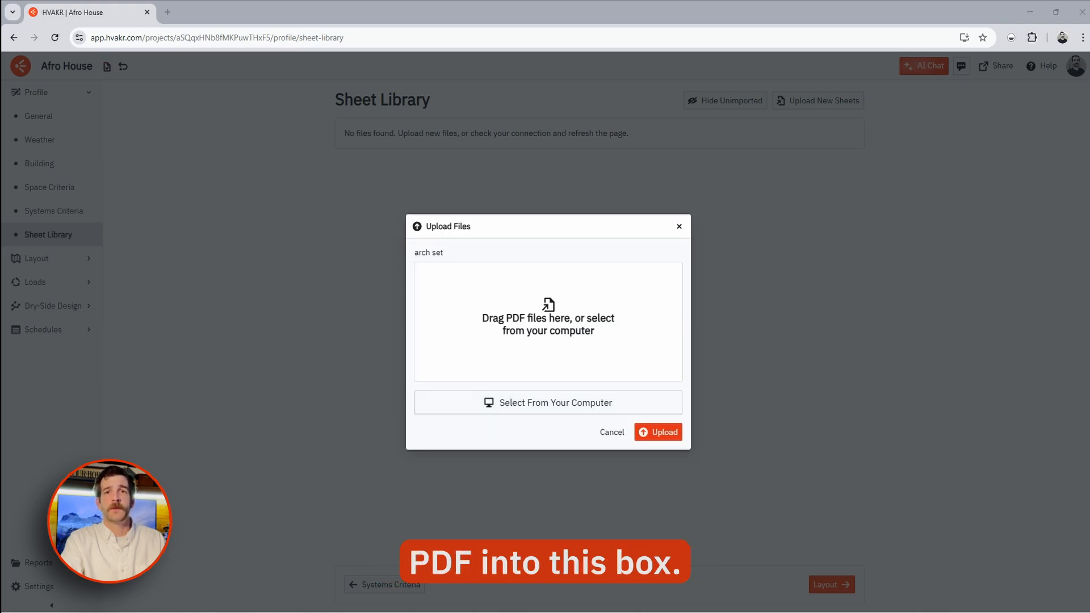
drag(1089, 341, 593, 343)
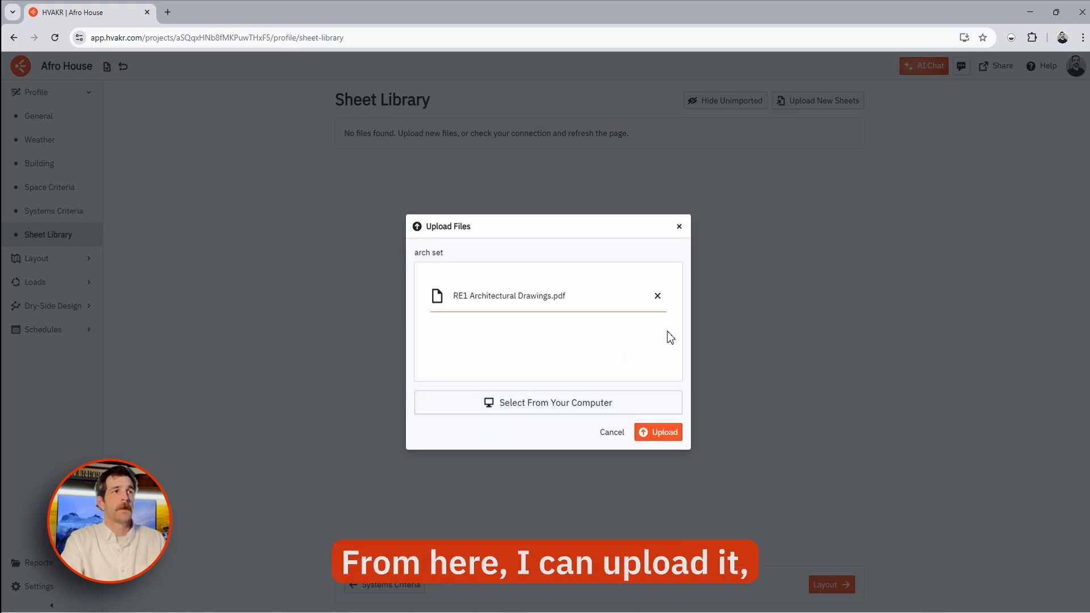
click(658, 435)
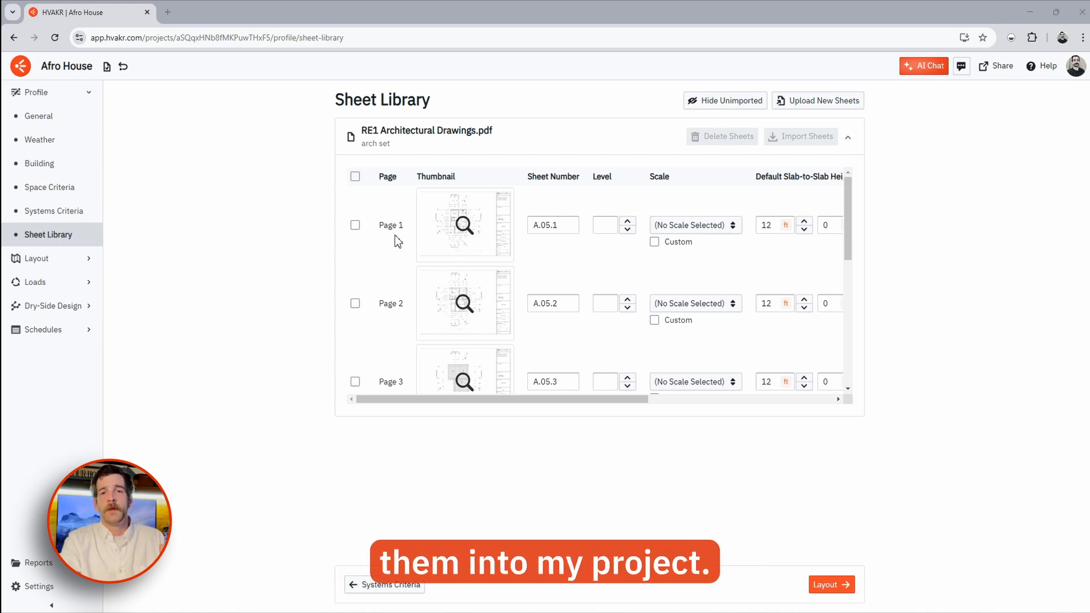
- Give sheet A.05.1 level 1 and a custom 1:100 scale
click(606, 225)
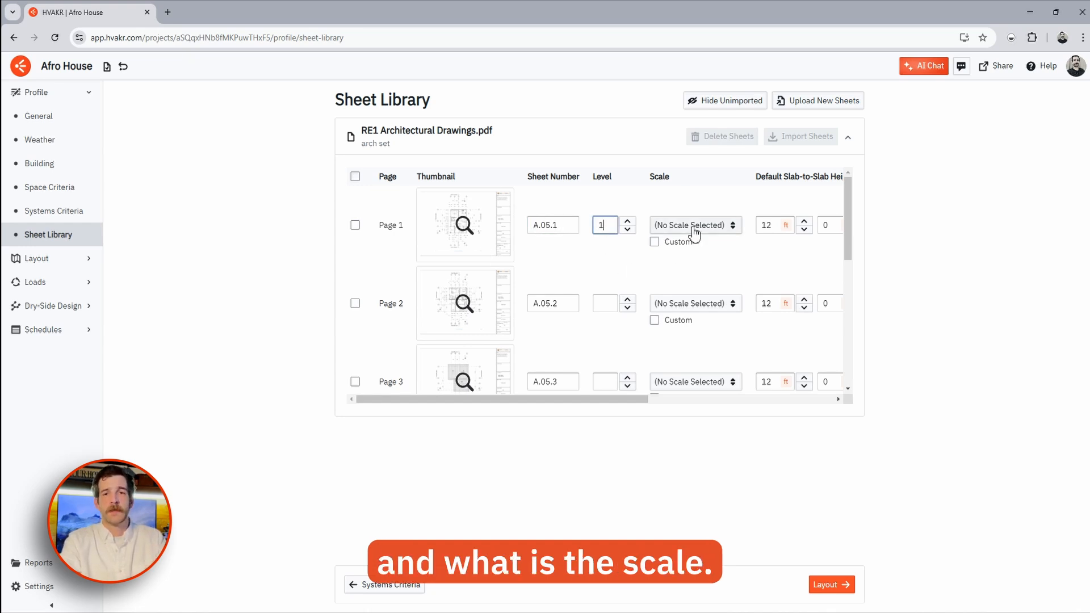
click(654, 242)
double_click(736, 232)
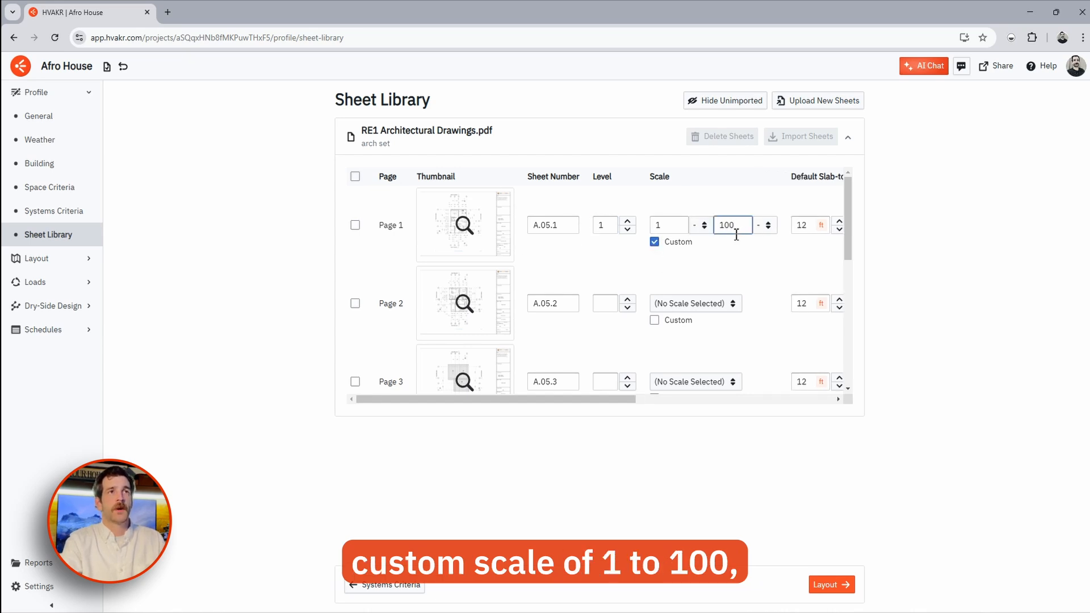
click(719, 270)
scroll(673, 272, right, 5)
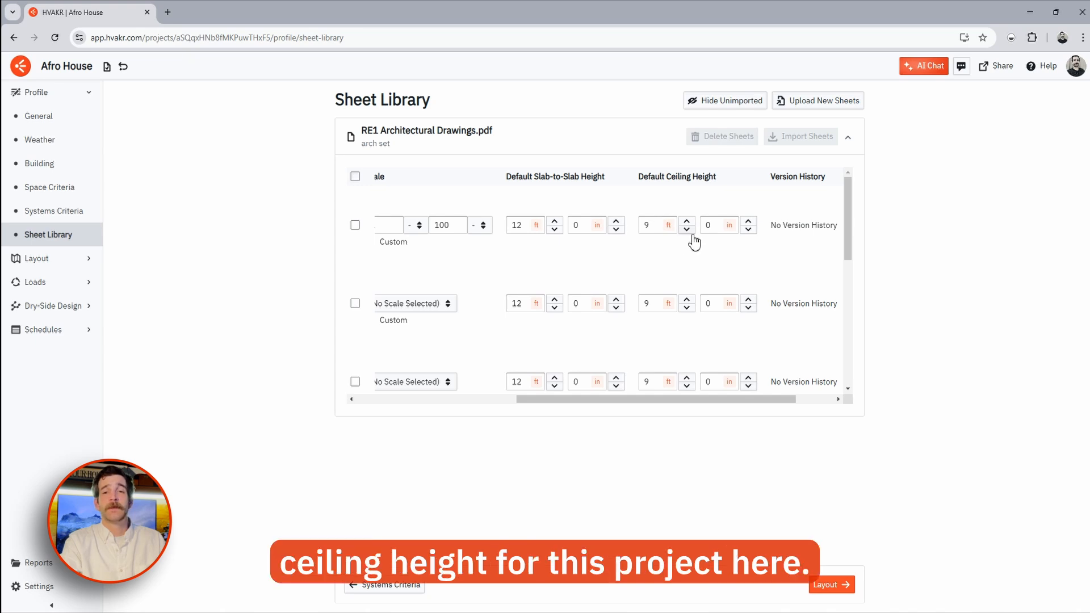
scroll(689, 261, left, 4)
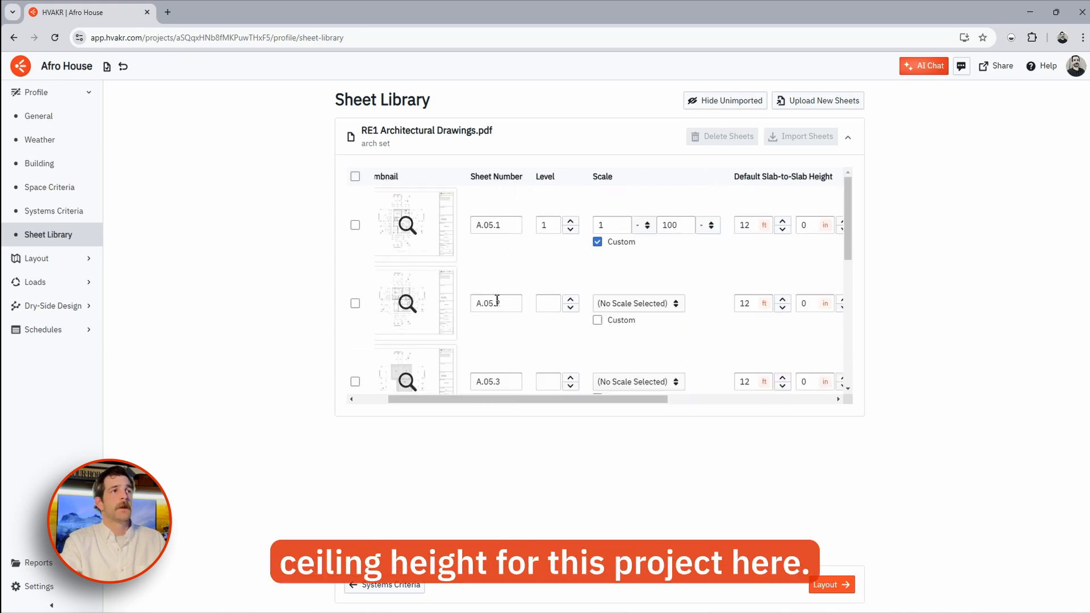
- Set levels and custom 1:100 scales for sheets A.05.2, A.05.3 and A.05.6
click(545, 302)
click(614, 322)
click(680, 305)
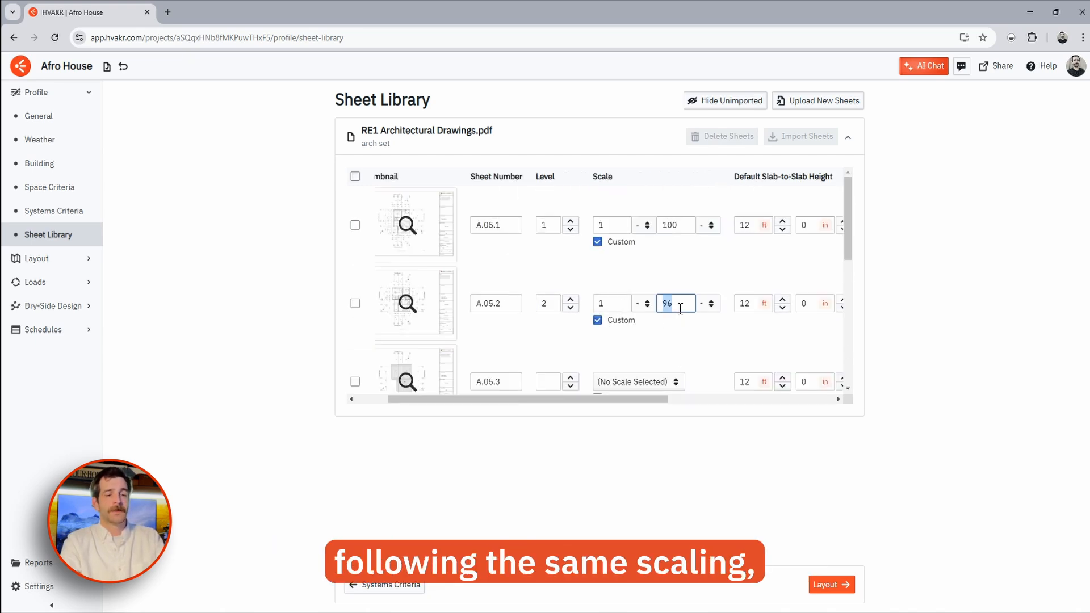
scroll(550, 284, down, 2)
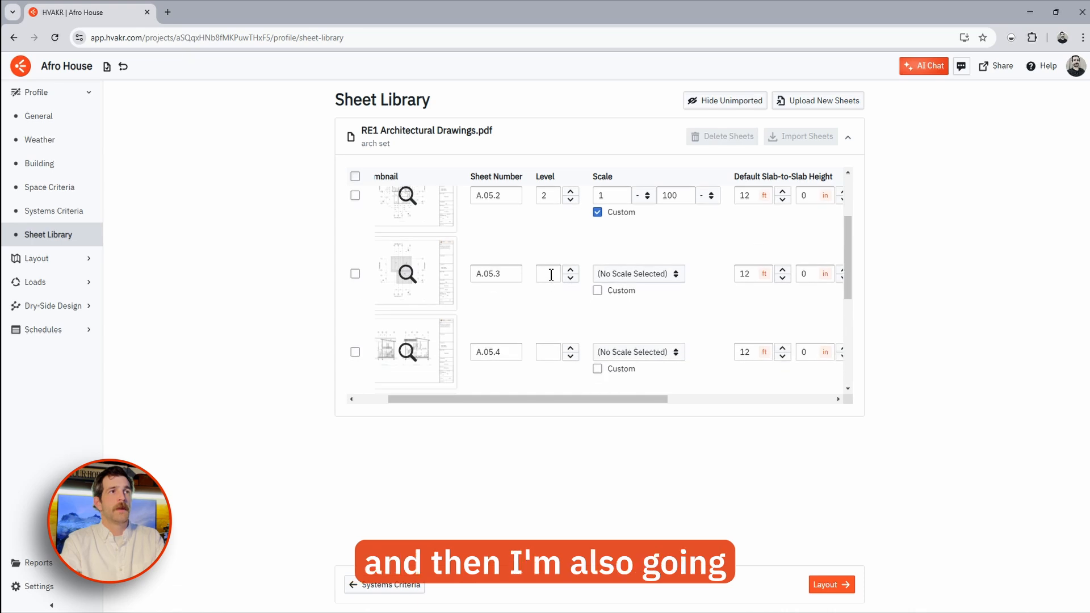
text(3)
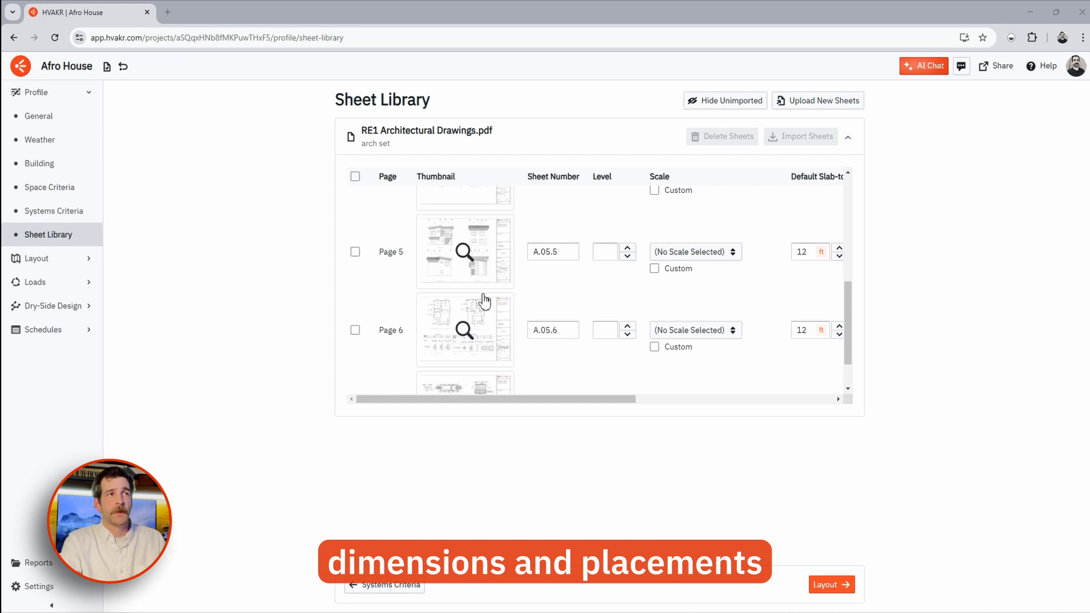
scroll(471, 275, down, 1)
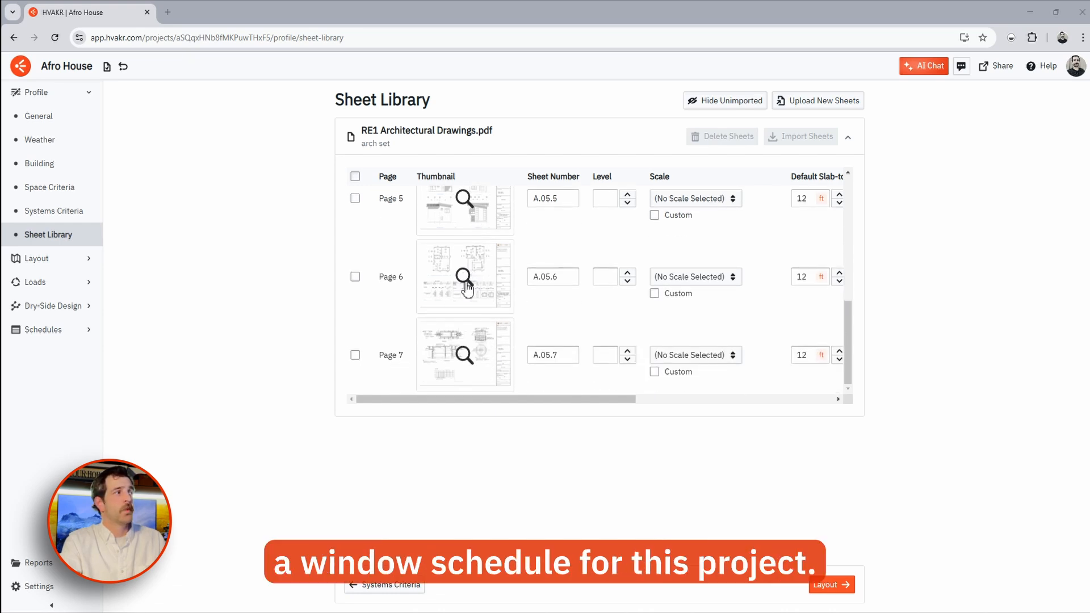
click(355, 278)
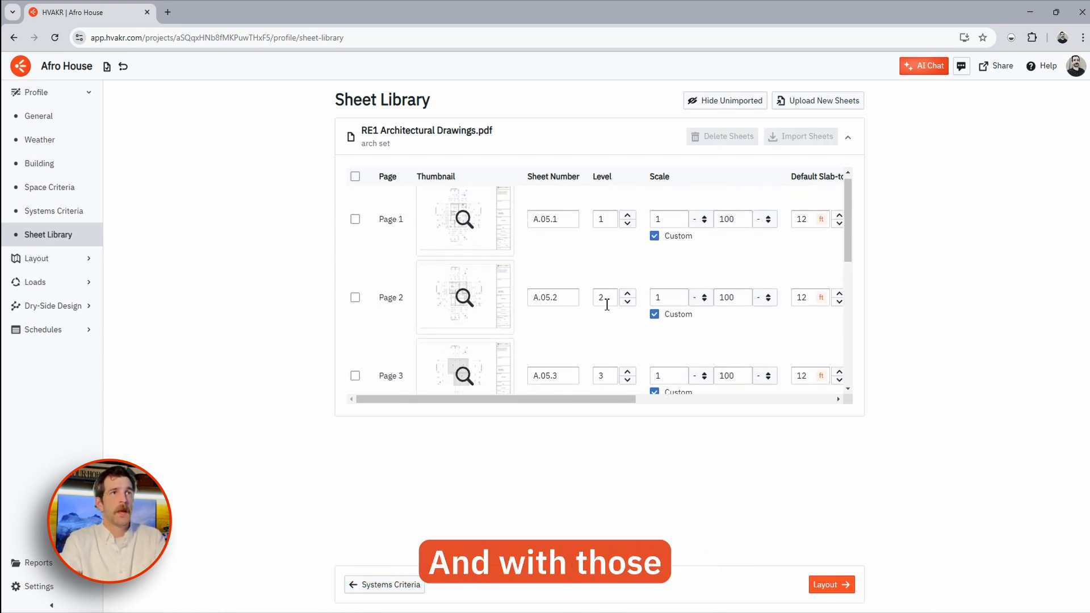
scroll(564, 291, down, 5)
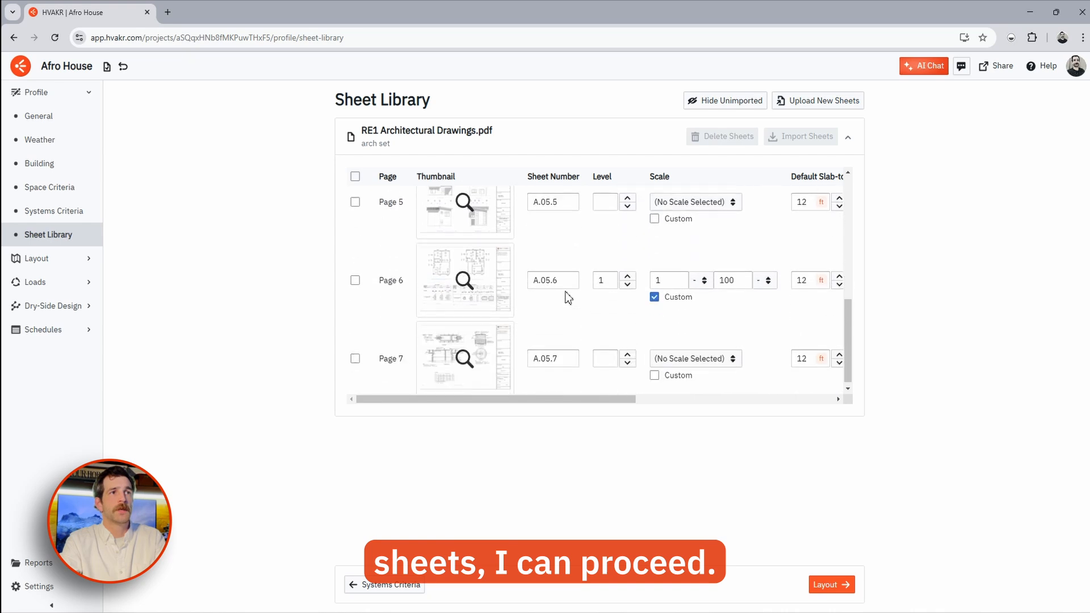
- Check pages 1, 2, 3 and 6 and import those four sheets
click(356, 277)
scroll(366, 278, up, 3)
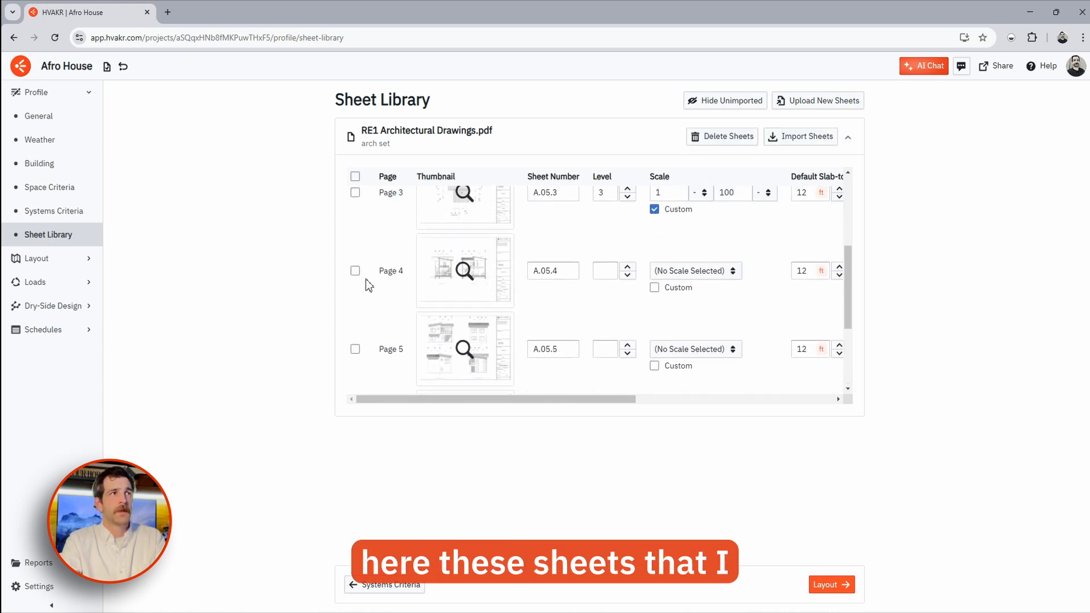
click(356, 298)
click(355, 219)
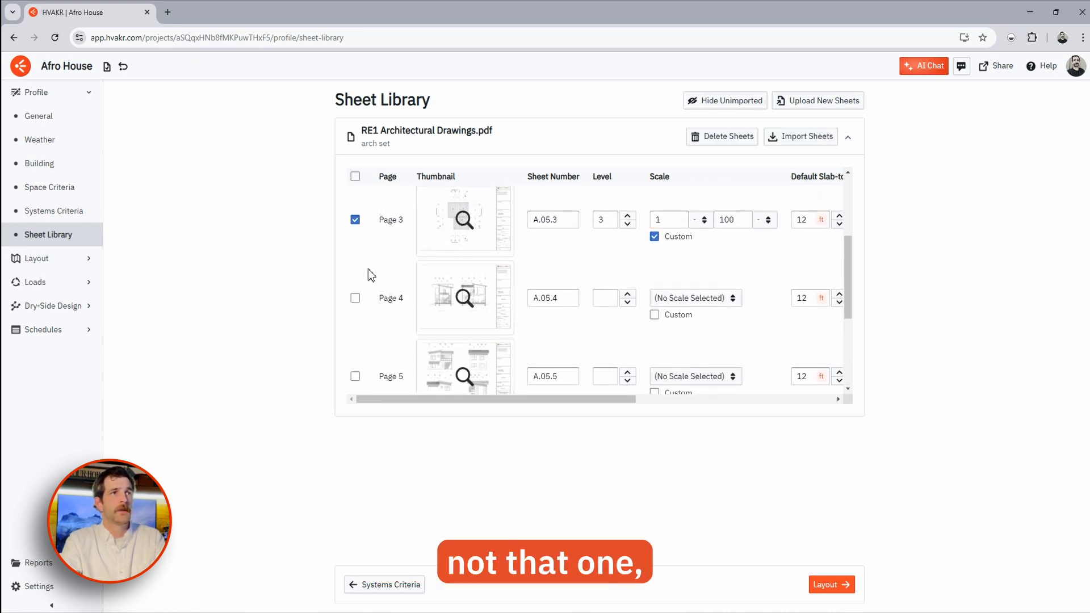
scroll(373, 280, up, 3)
click(356, 303)
click(355, 224)
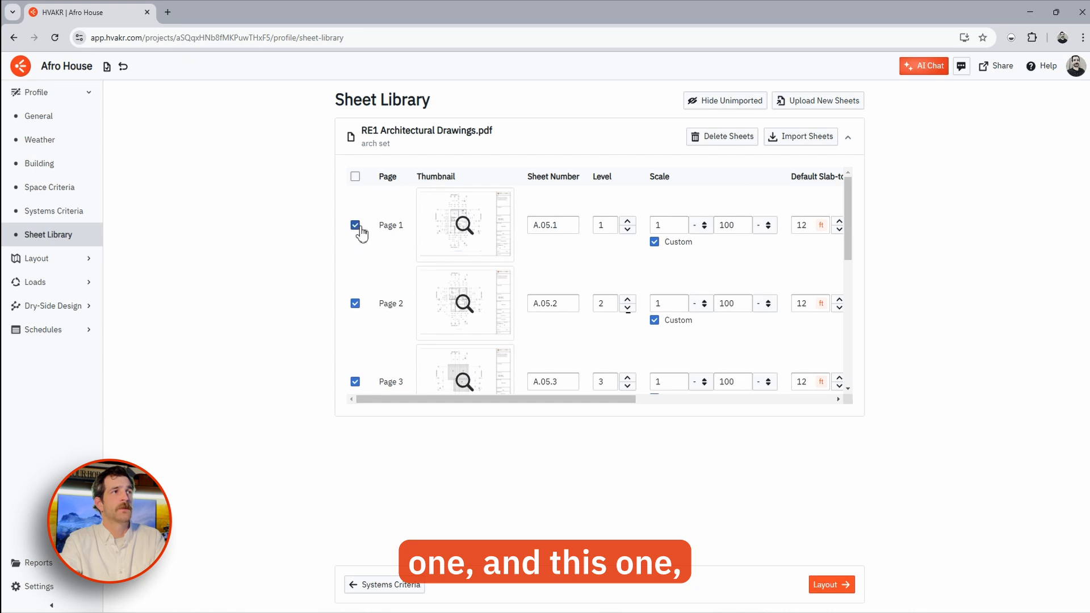
click(794, 142)
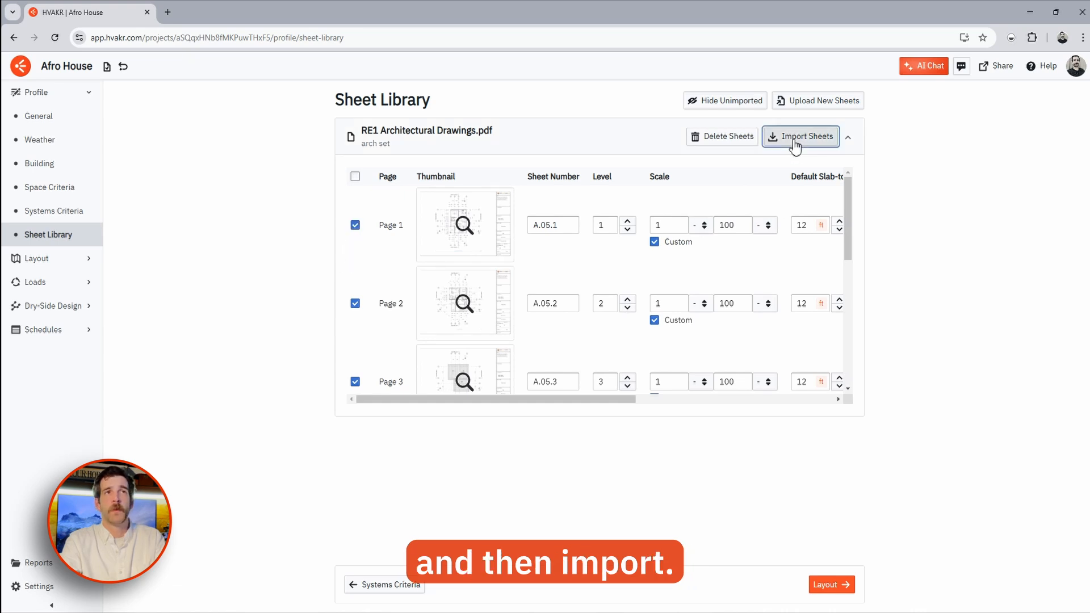
- Show the imported sheets on the layout and browse the level 2 and roof sheets
click(88, 259)
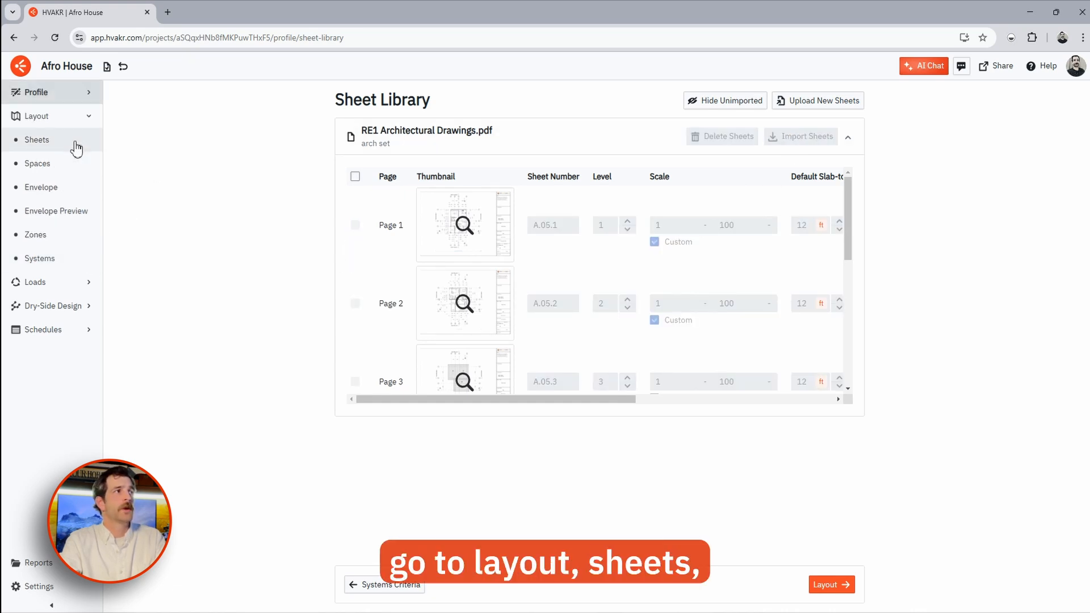
click(76, 141)
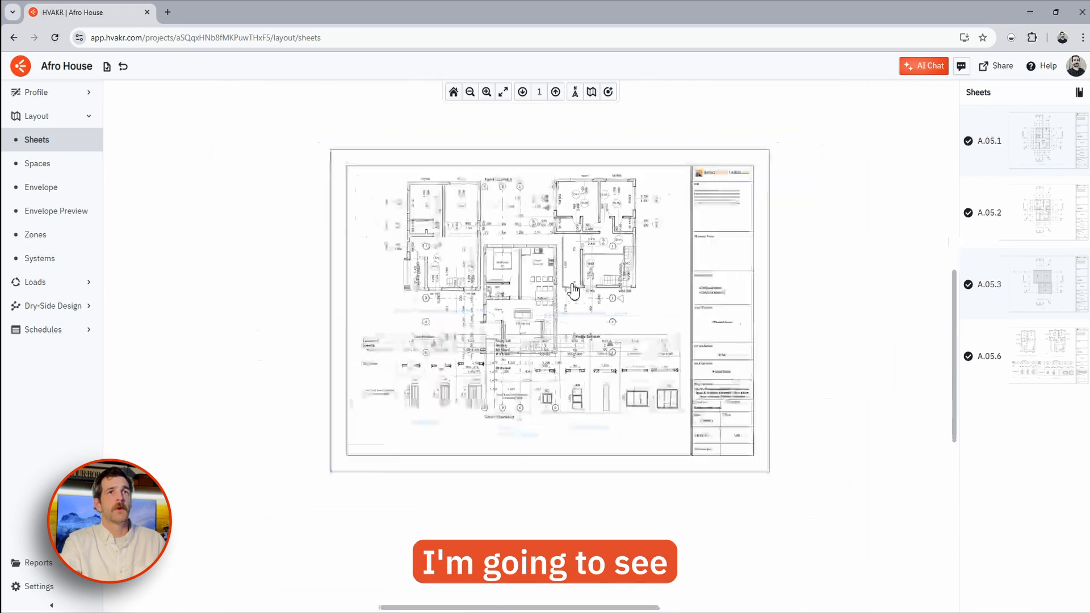
click(555, 91)
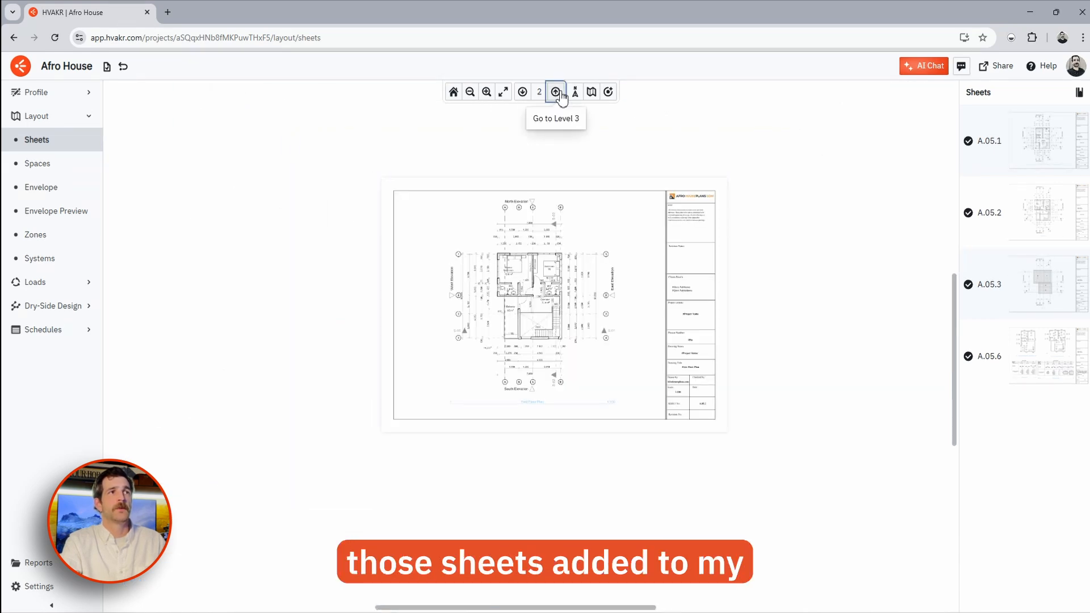
click(556, 92)
click(518, 95)
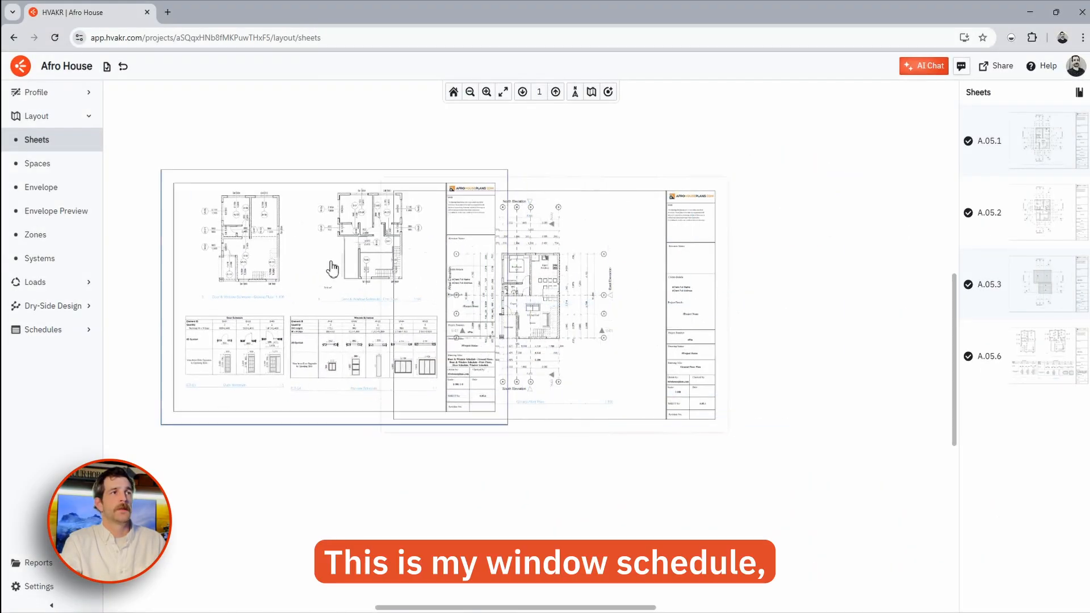
- Drag the window schedule sheet left of the ground-floor plan and center the plan
drag(331, 263, 291, 240)
middle_drag(491, 275, 624, 303)
drag(429, 297, 278, 242)
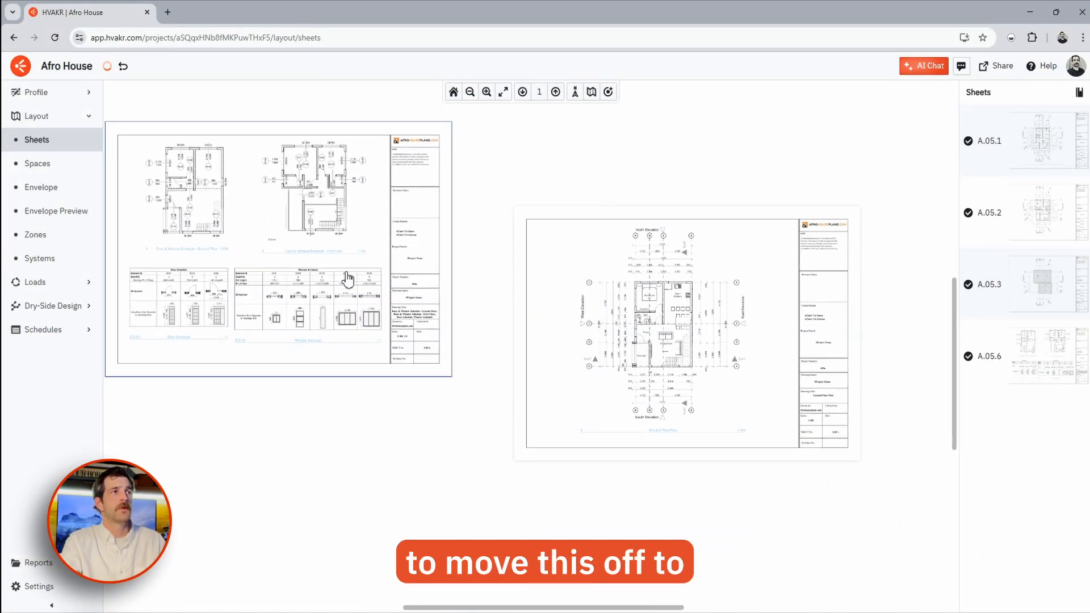
scroll(785, 331, up, 5)
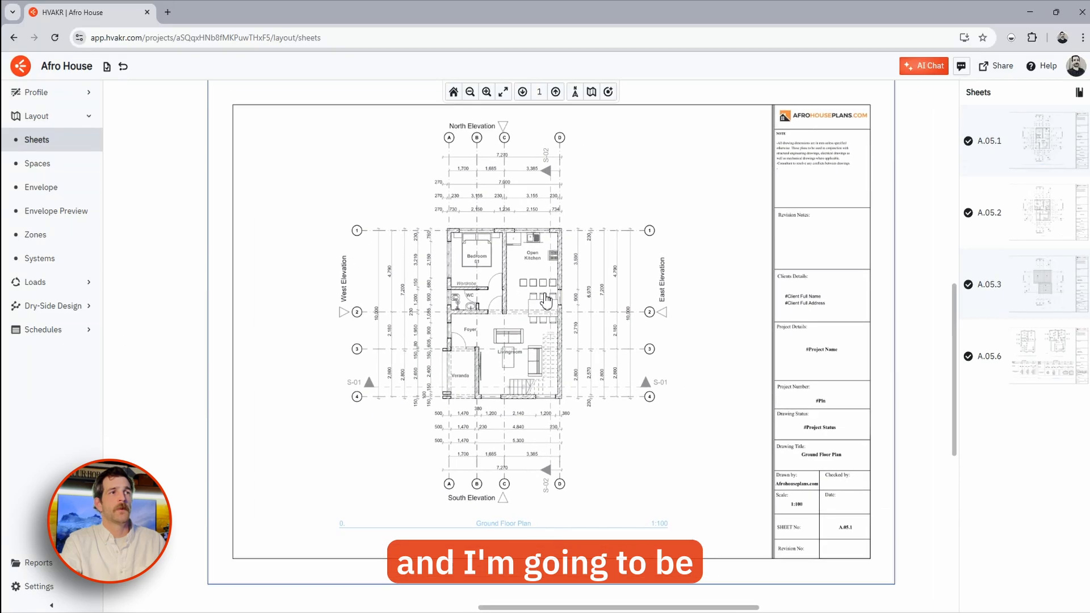
middle_drag(545, 300, 547, 308)
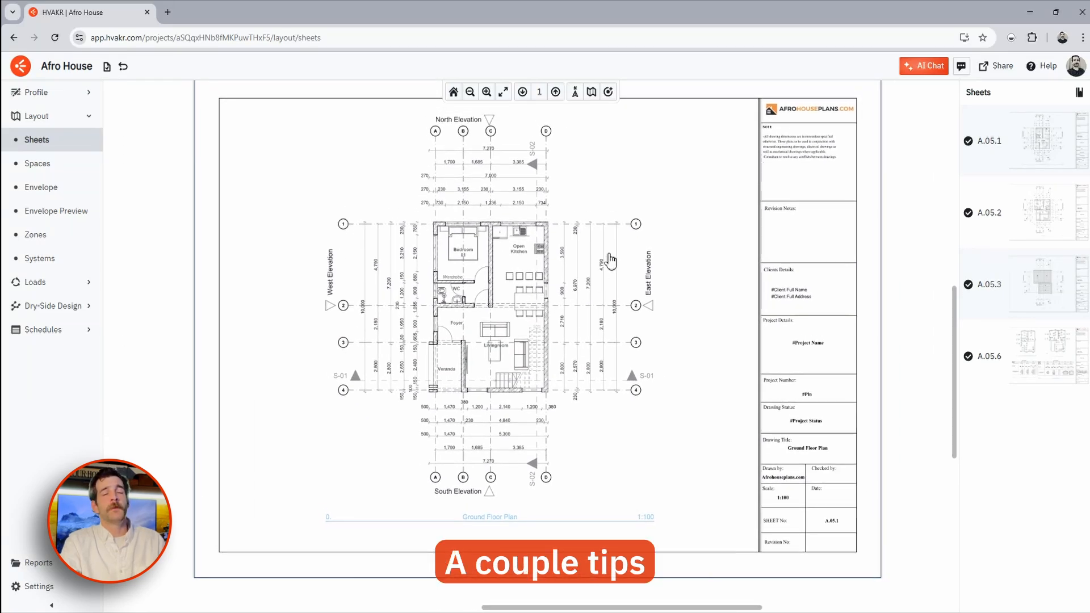
- Crop the ground-floor sheet down to its drawing area
right_click(604, 288)
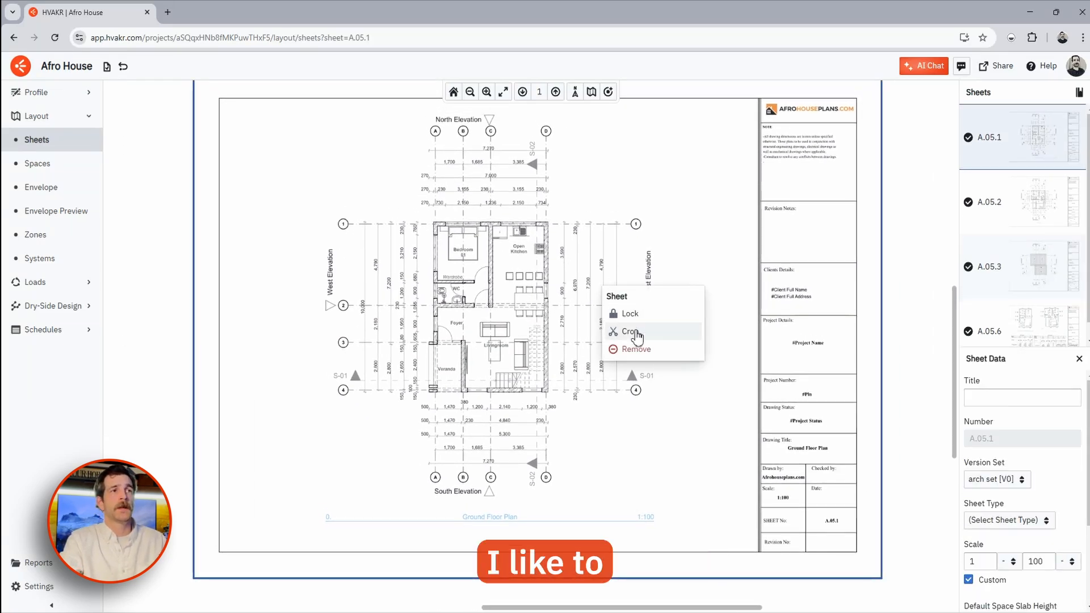
click(634, 332)
drag(881, 579, 714, 543)
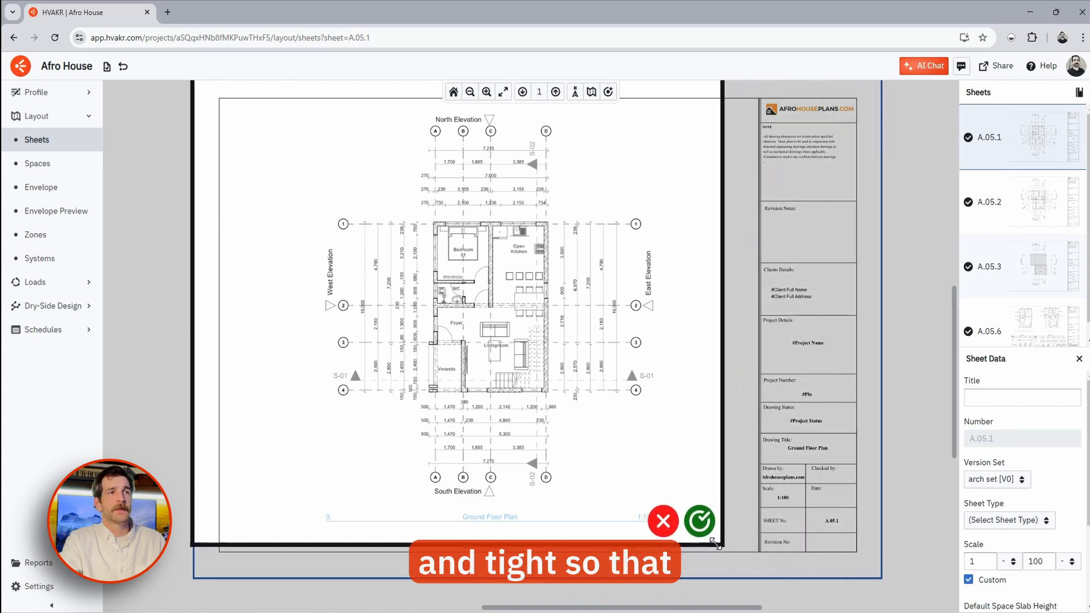
click(699, 521)
- Crop sheets A.05.2 and A.05.3 so only their floor and roof plans remain
click(555, 91)
right_click(571, 318)
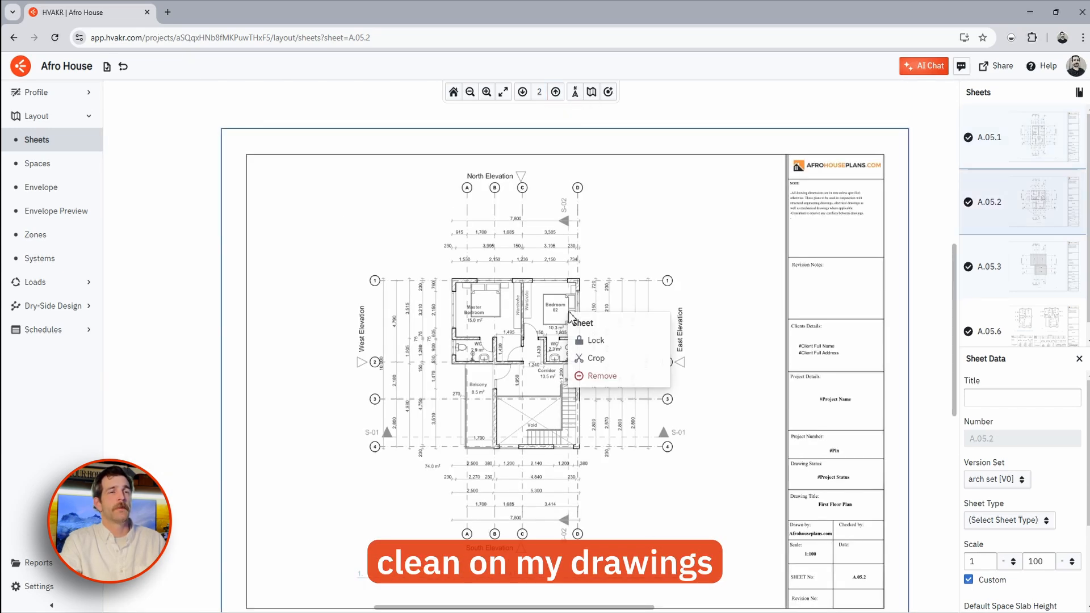
click(593, 357)
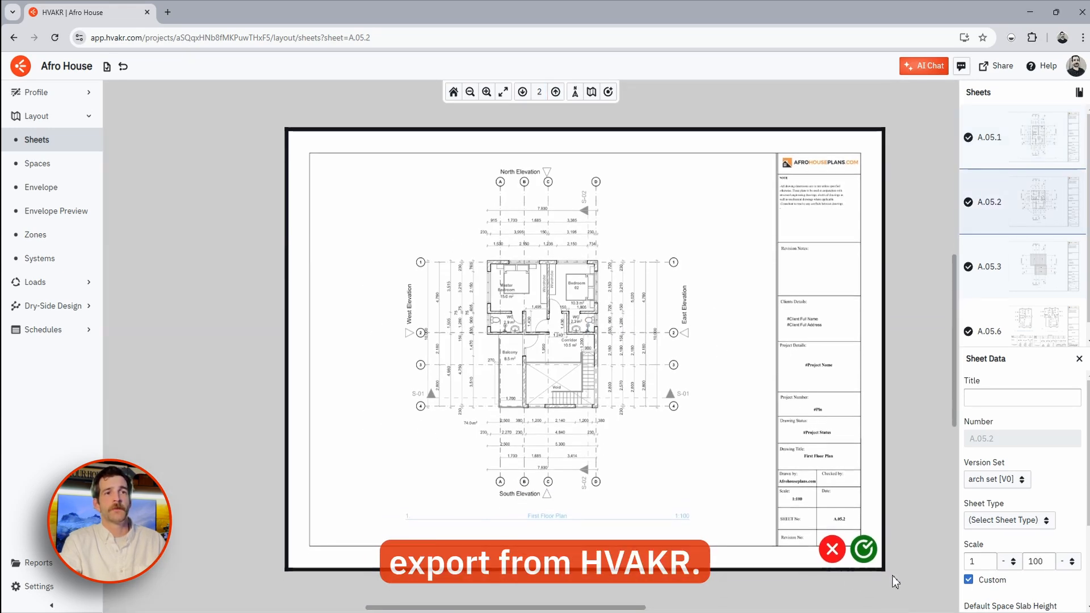
drag(882, 569, 706, 530)
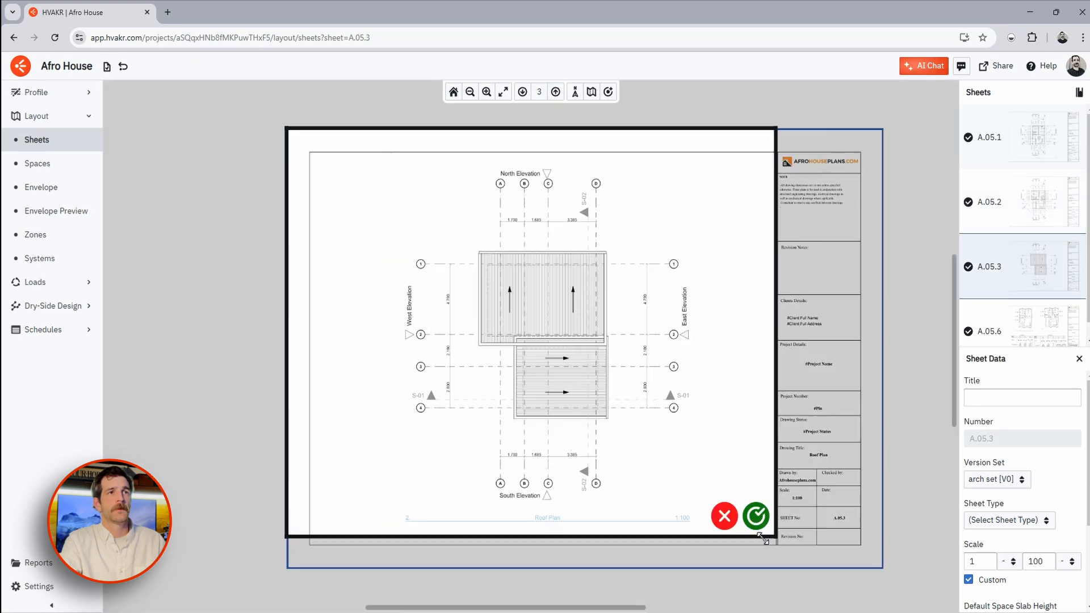
drag(764, 539, 705, 530)
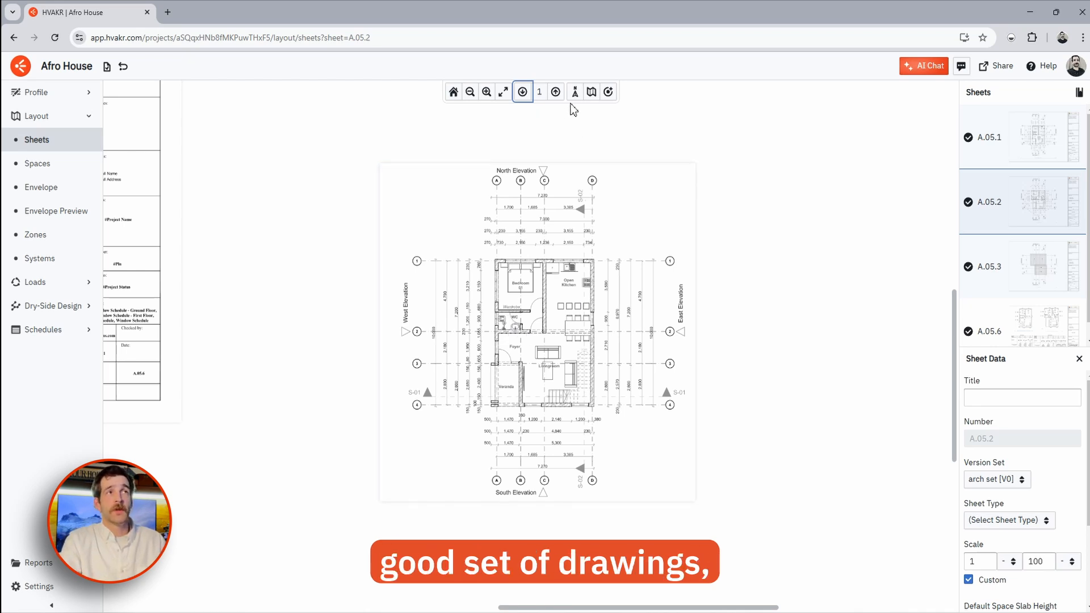
- Place a sheet alignment marker at the Veranda corner of the ground-floor plan
click(608, 92)
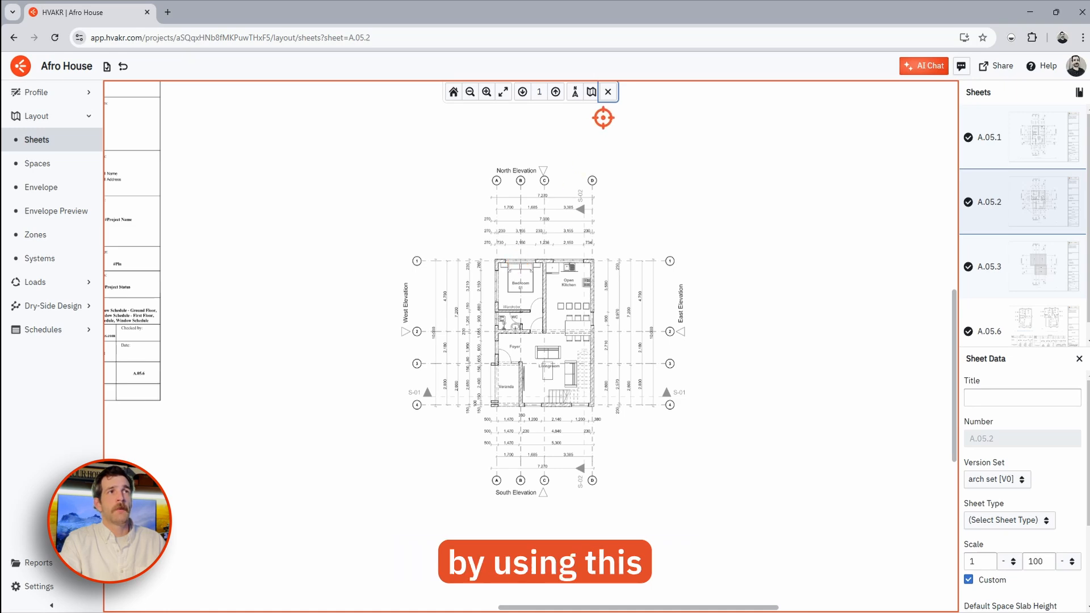
click(608, 92)
click(607, 91)
scroll(491, 406, up, 5)
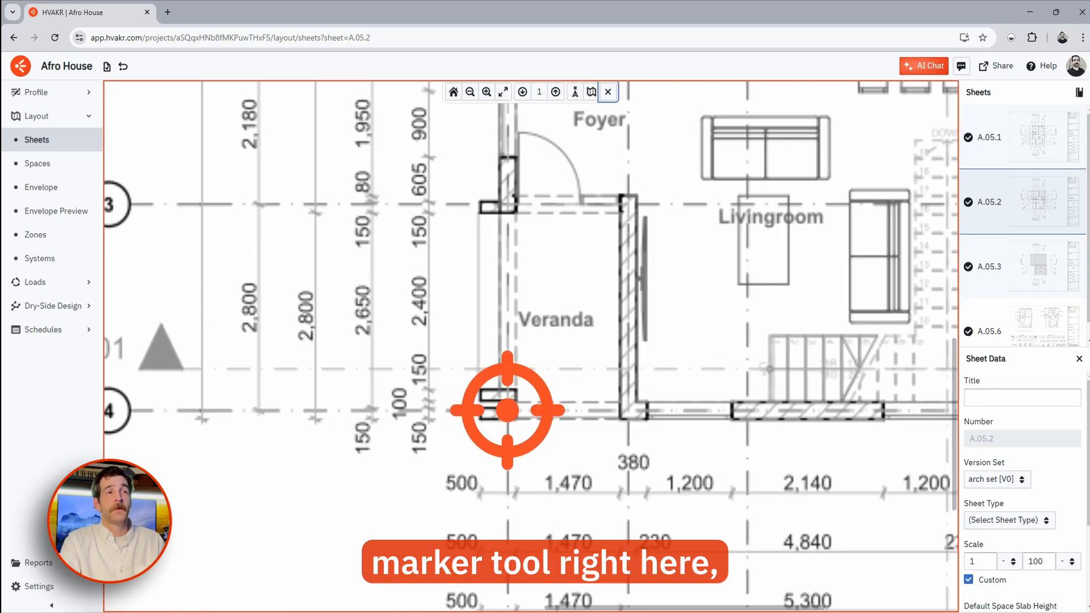
click(509, 410)
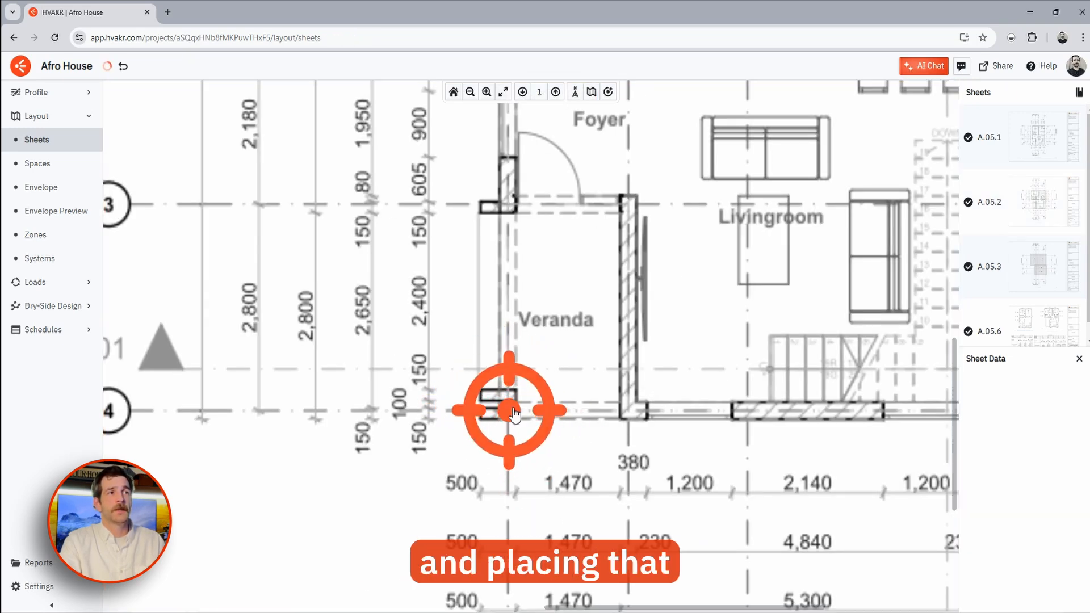
scroll(610, 391, down, 5)
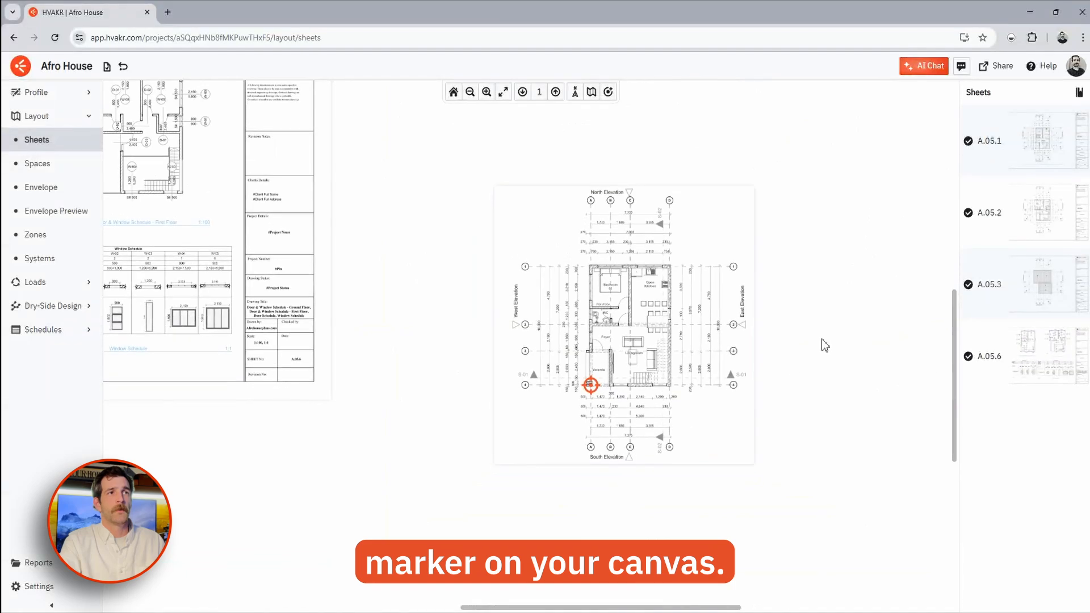
- Align the level-2 and roof plans to the marker, then return to Level 1
click(556, 92)
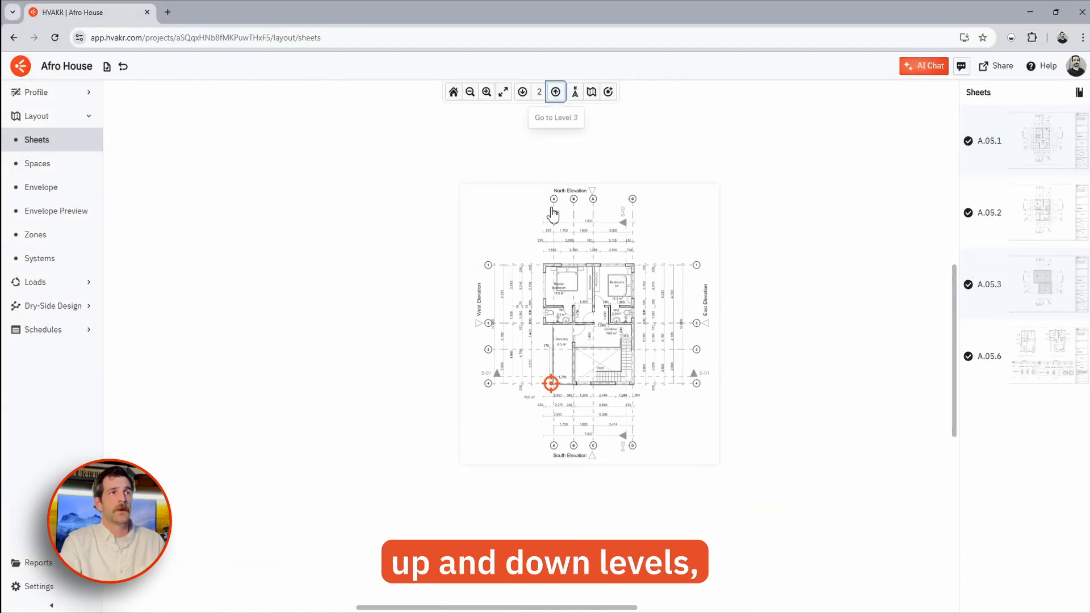
scroll(627, 314, up, 5)
drag(627, 314, 617, 312)
scroll(599, 333, down, 2)
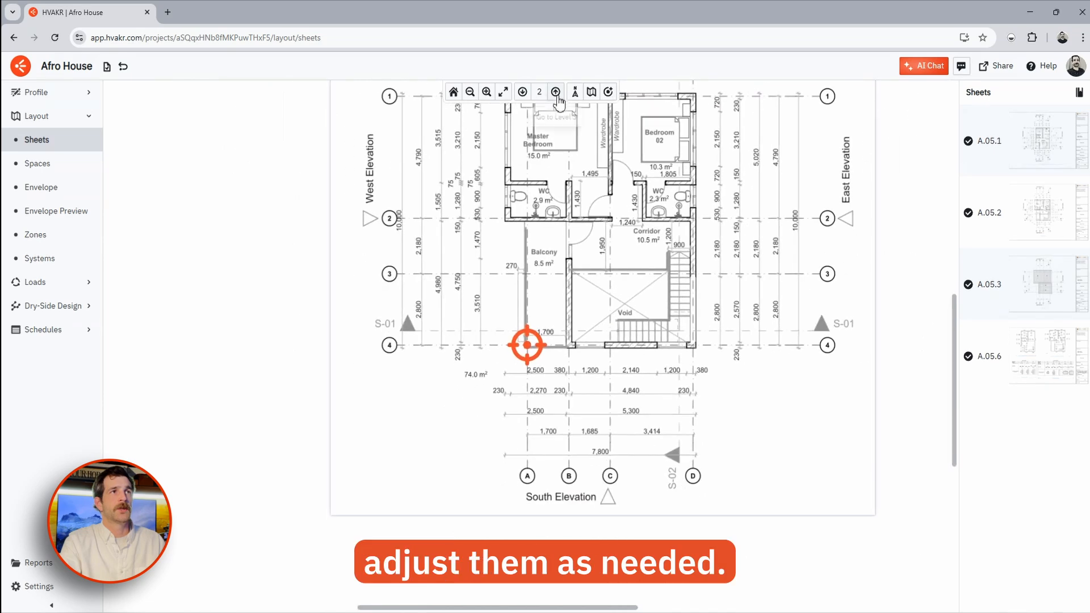
click(555, 92)
drag(649, 325, 647, 323)
scroll(649, 328, down, 2)
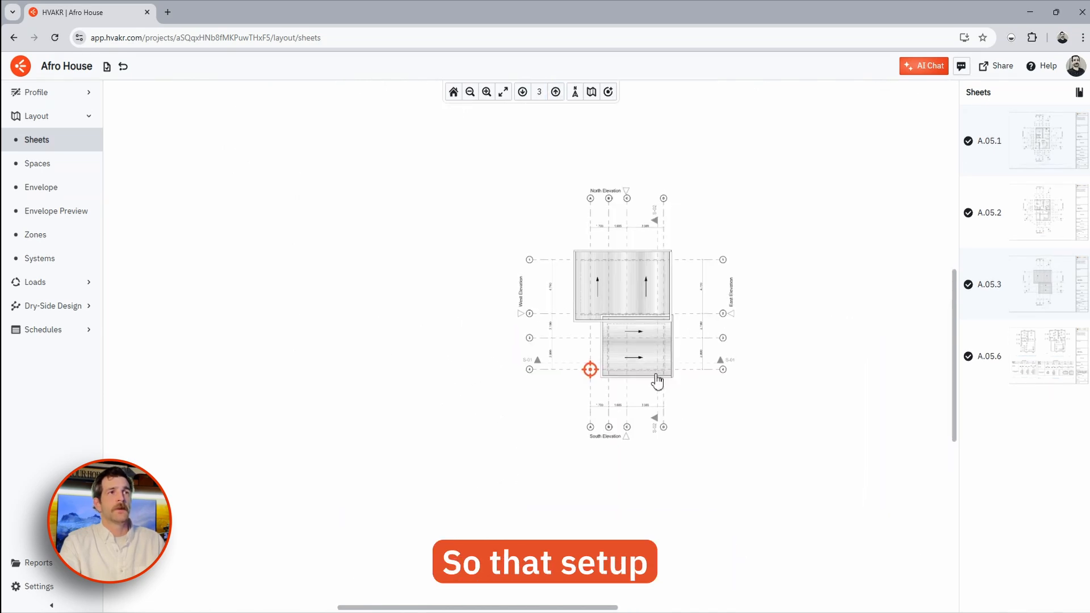
scroll(703, 287, up, 2)
click(523, 92)
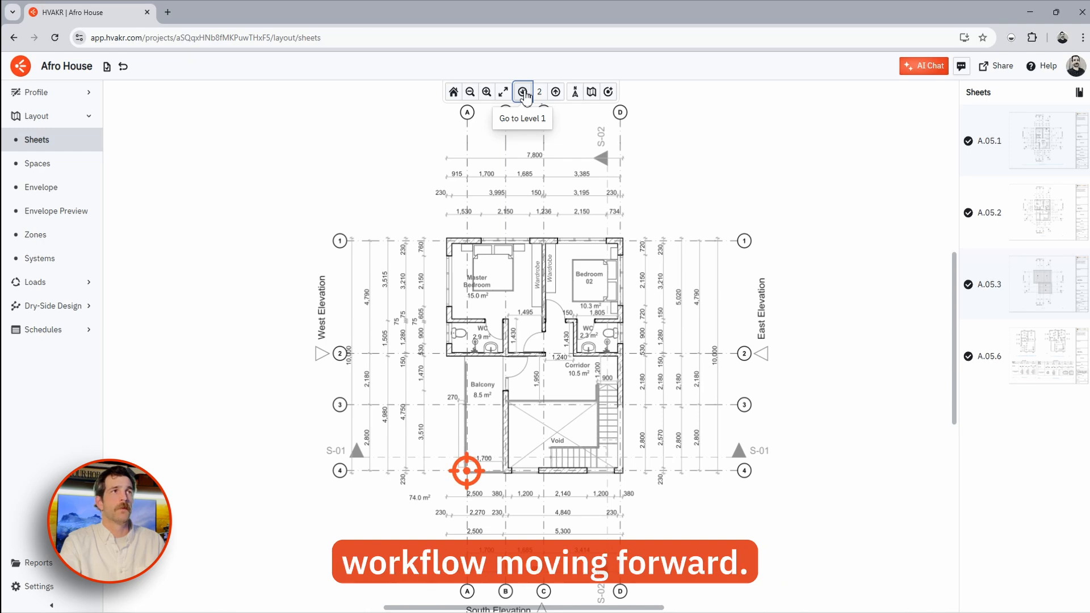
click(523, 92)
scroll(476, 357, up, 2)
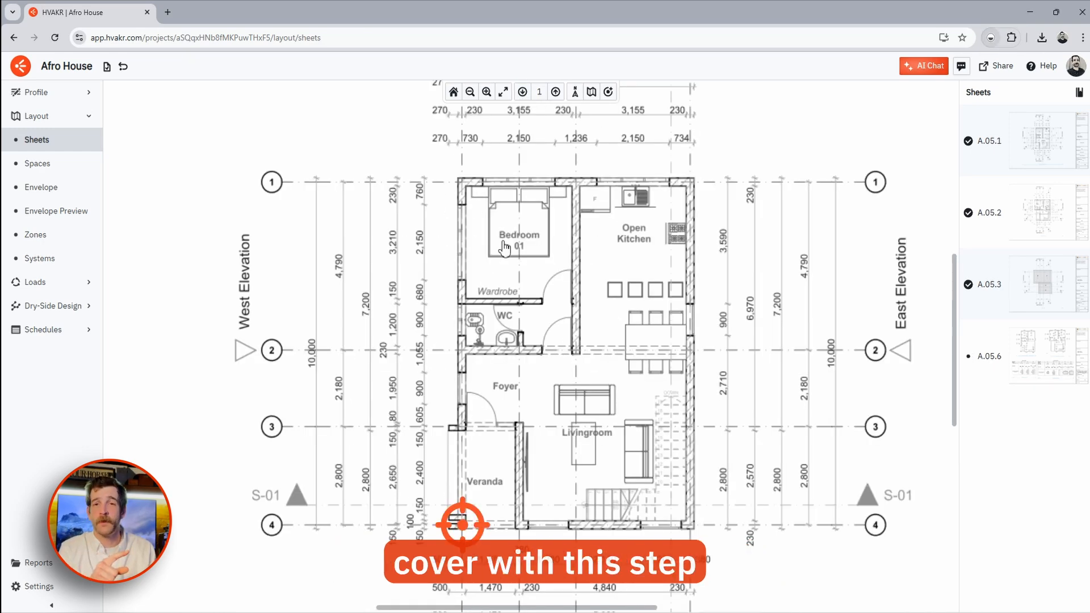
- Keep Plan Rotation at 0 and switch to the Spaces layout for Level 1
click(575, 92)
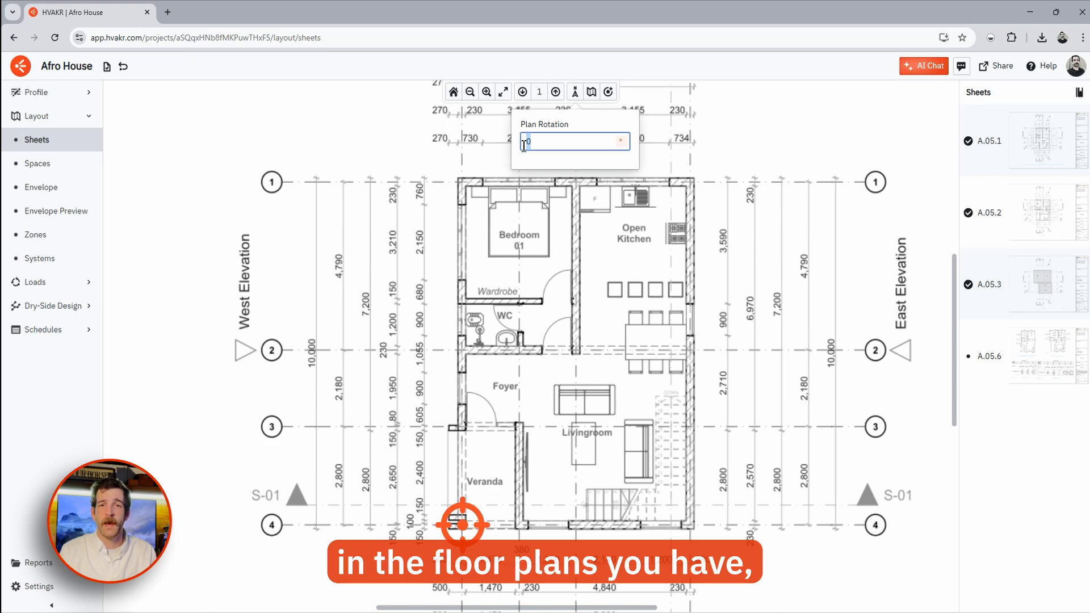
click(575, 92)
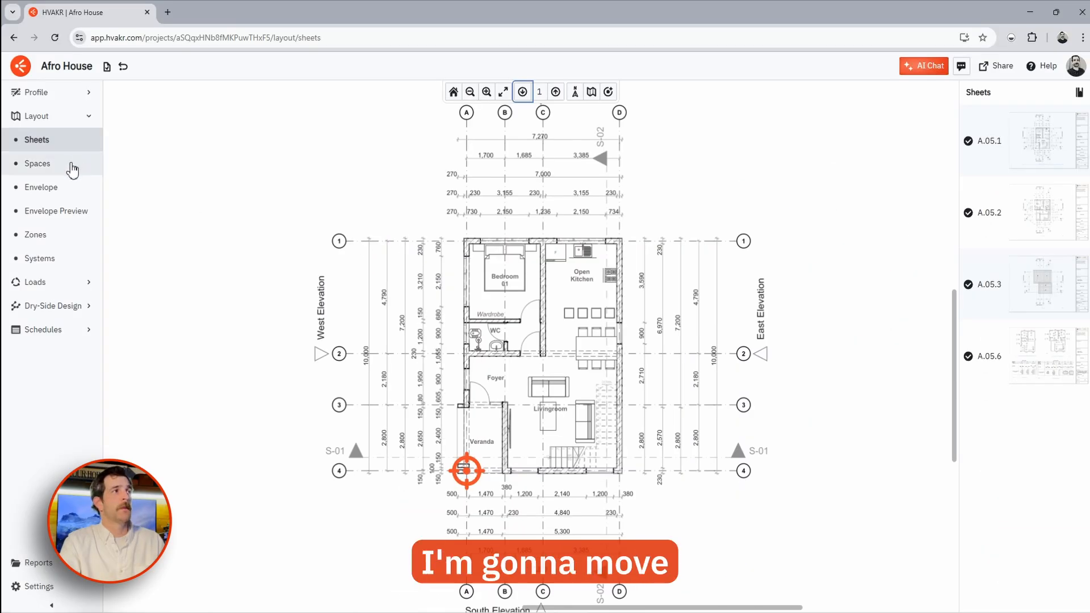
click(37, 164)
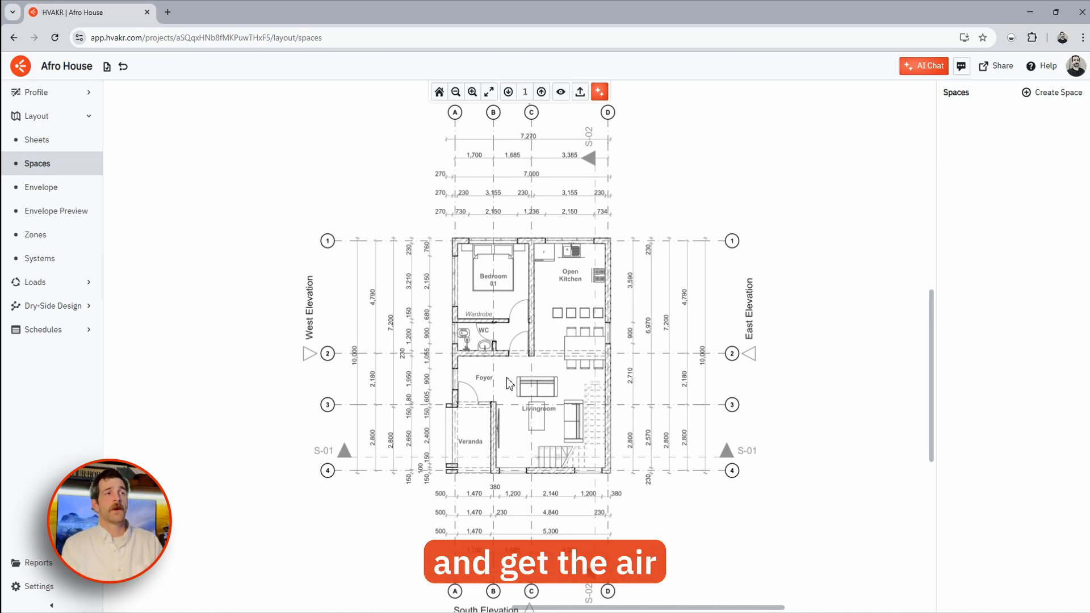
- Trace the bedroom as a four-corner polygon space, 01 Bedroom at 125 ft²
click(1057, 97)
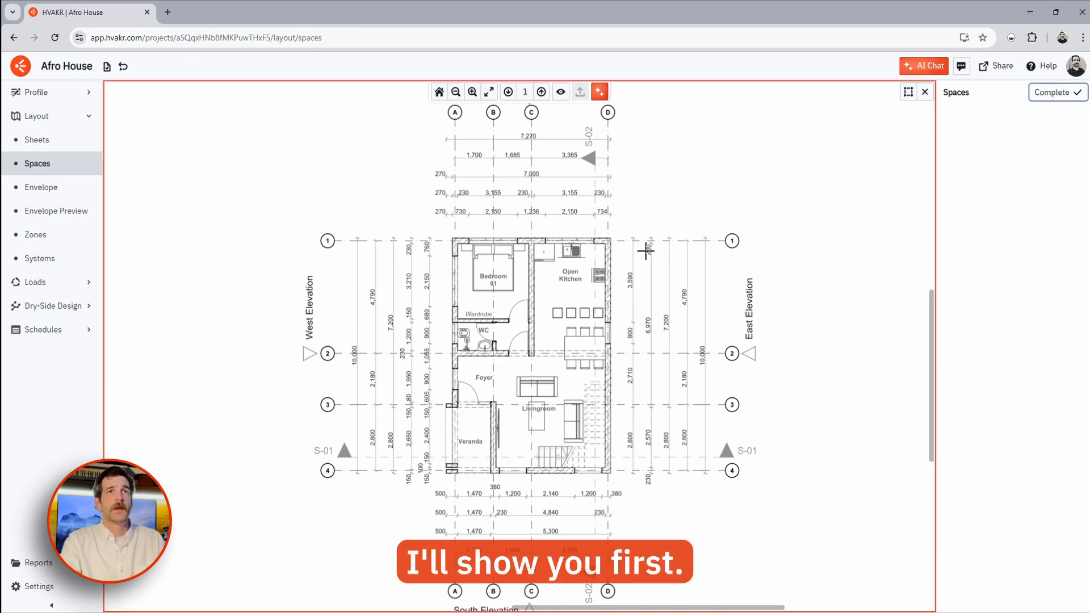
scroll(479, 262, up, 5)
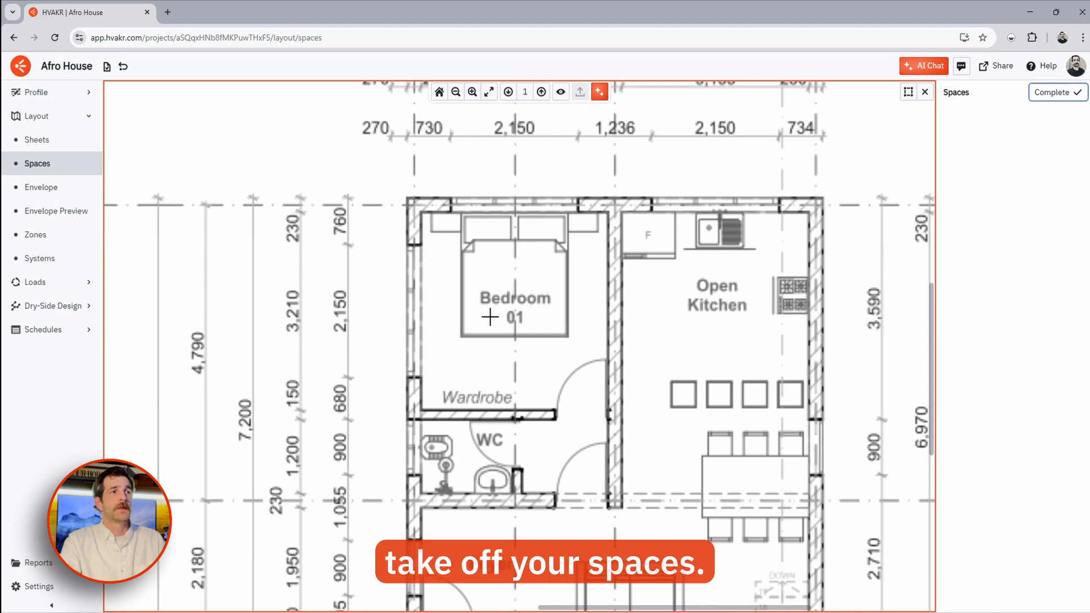
middle_drag(489, 304, 464, 282)
click(389, 183)
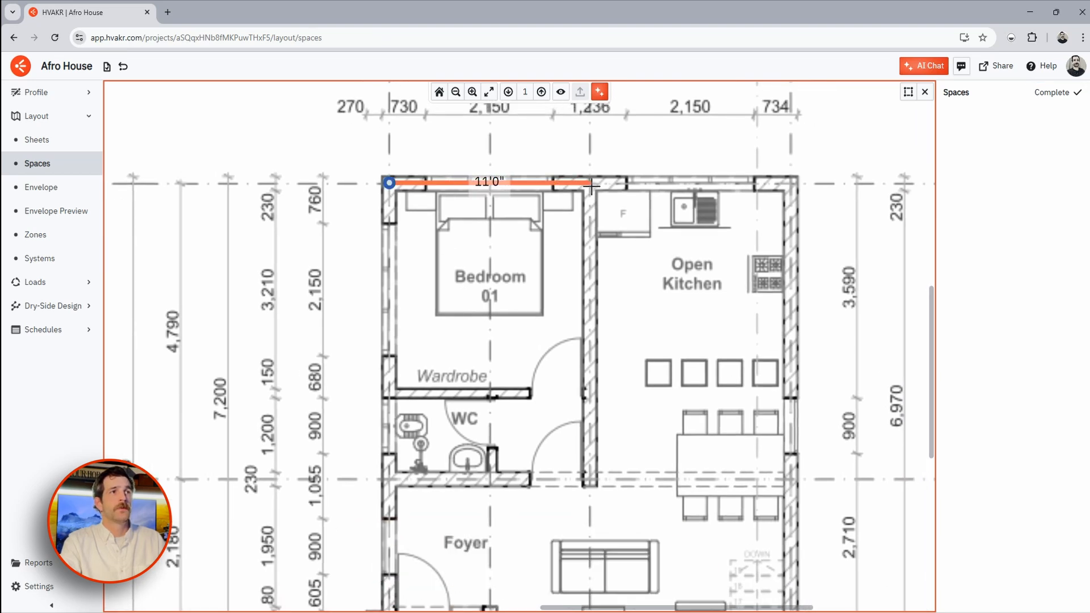
click(591, 183)
click(591, 393)
click(389, 393)
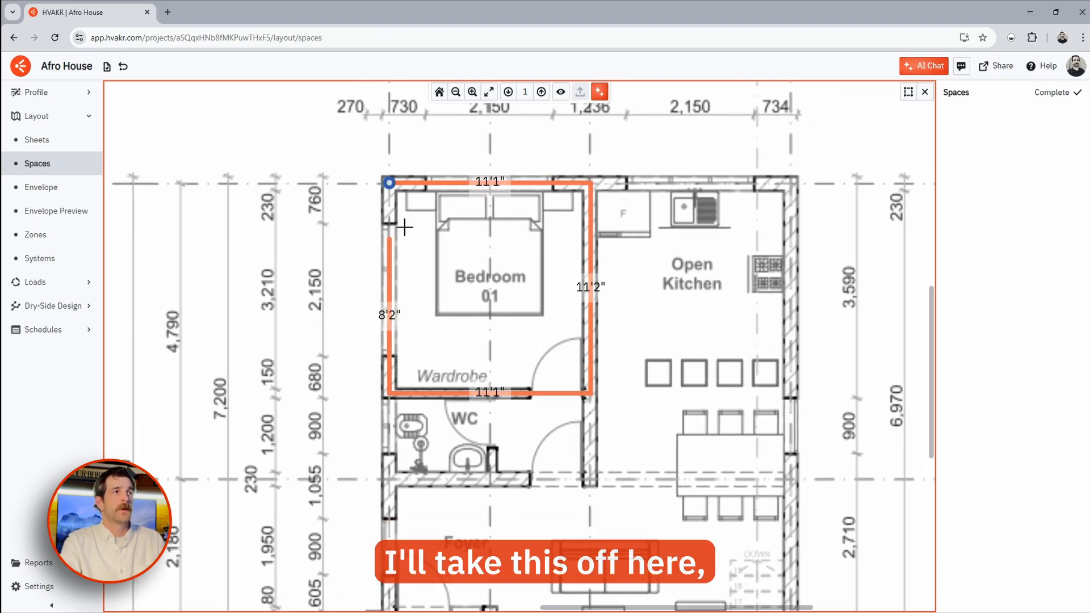
click(390, 183)
- Draw the Kitchen as a rectangular space of 174 ft²
middle_drag(545, 415, 520, 365)
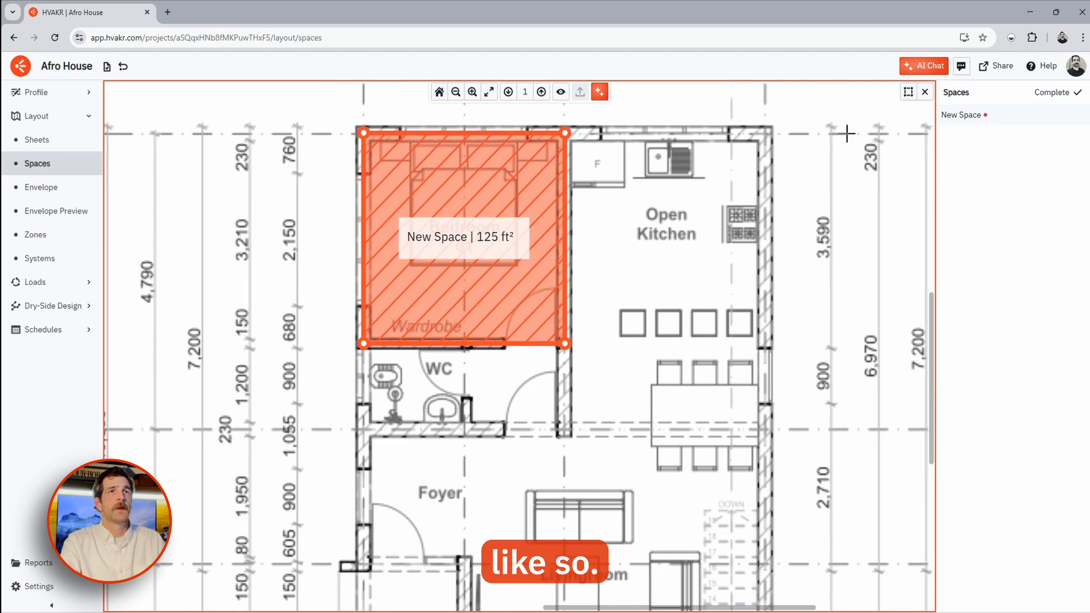
click(907, 97)
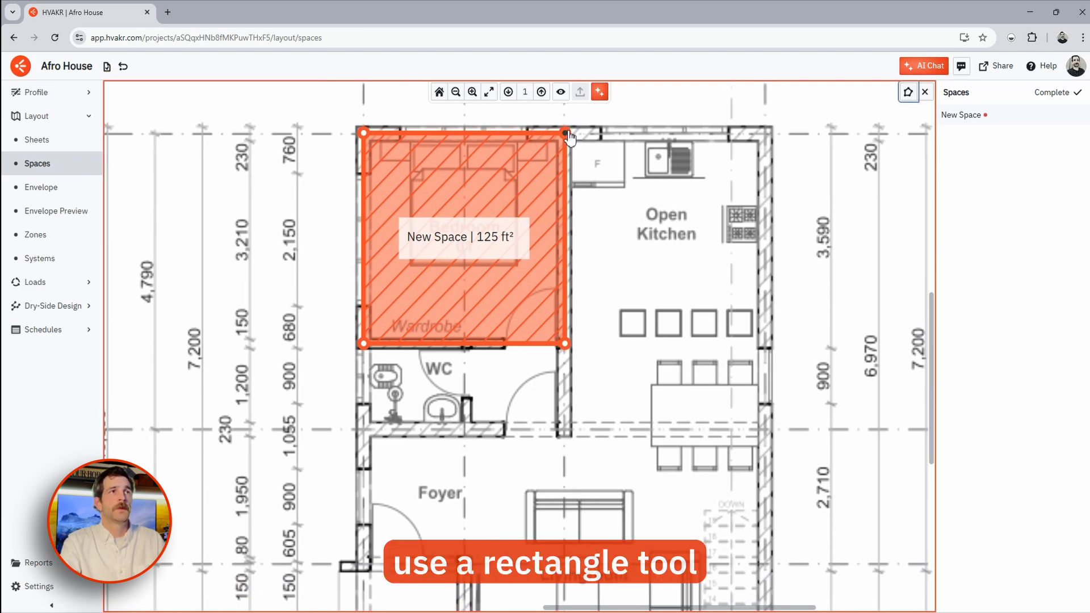
drag(569, 137, 765, 429)
middle_drag(748, 451, 784, 375)
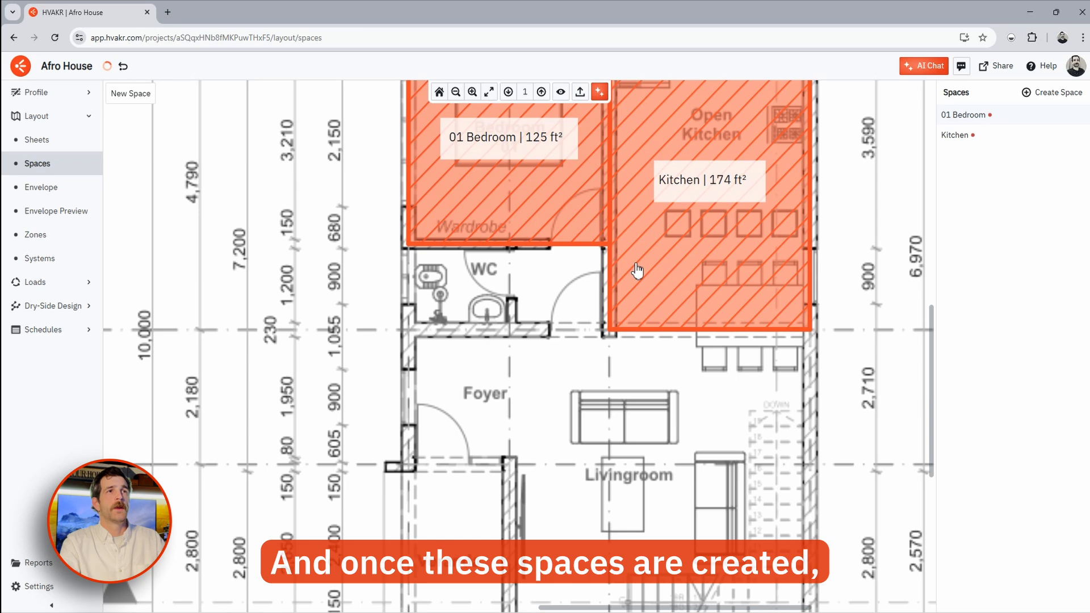
middle_drag(638, 270, 538, 374)
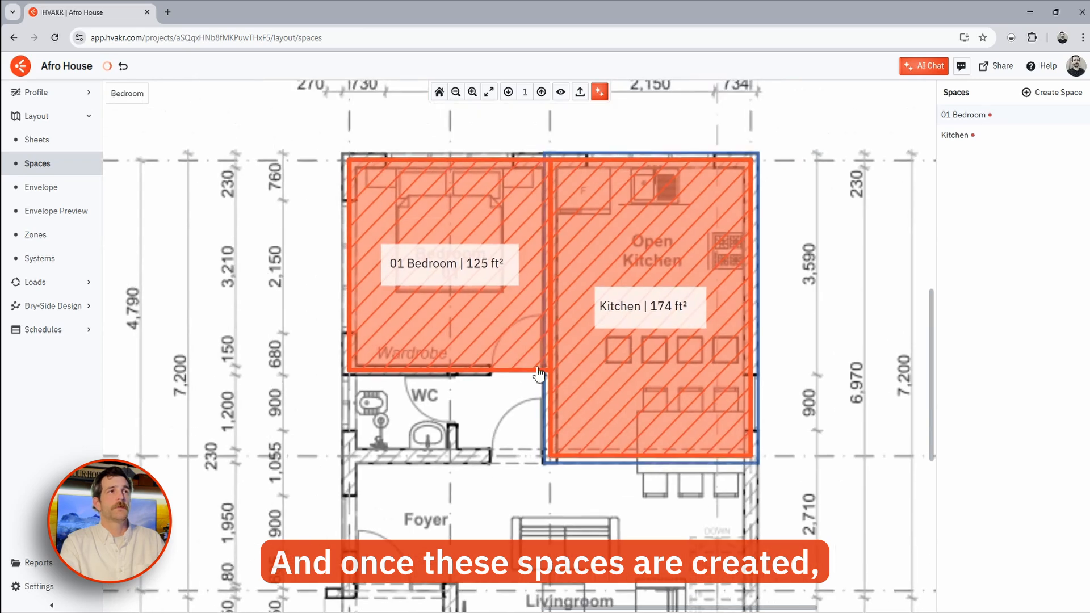
- Make 01 Bedroom a Living Areas & Bedrooms space
click(487, 282)
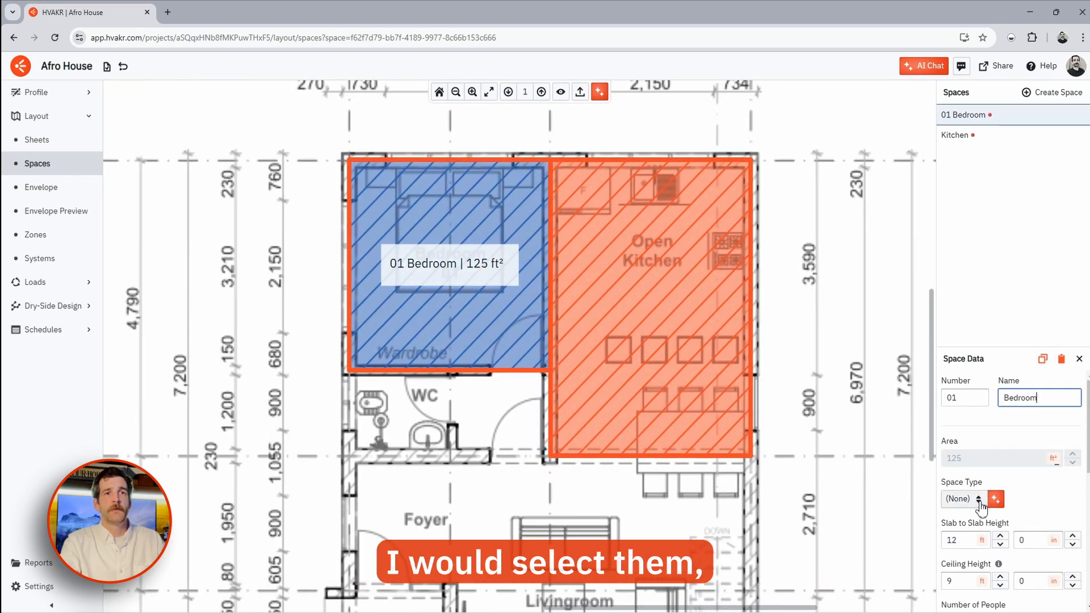
click(981, 505)
click(971, 453)
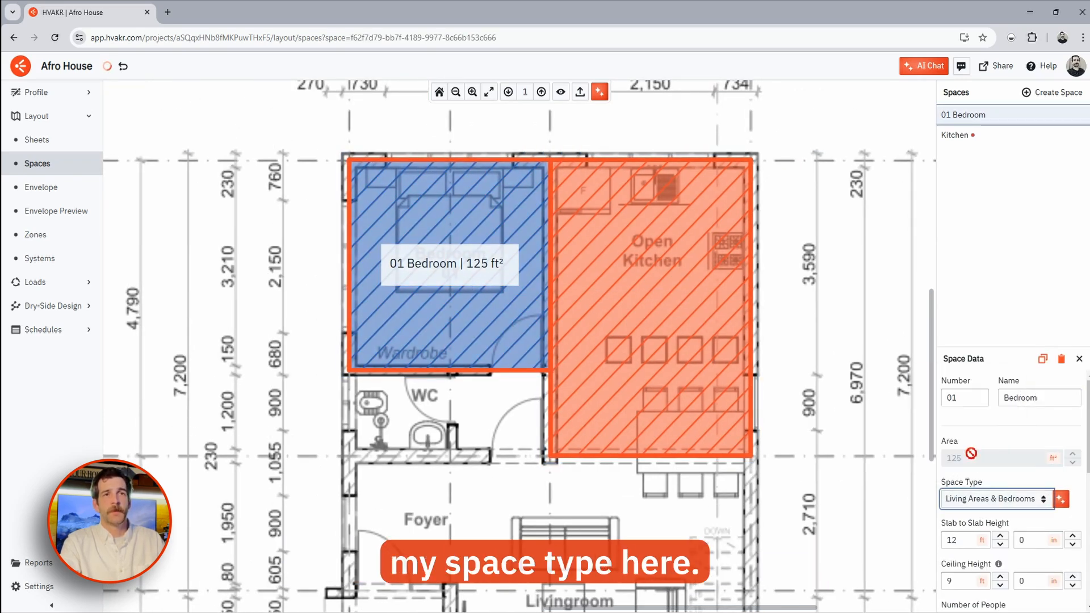
- Set the Kitchen space type to Kitchen with 1 exhaust unit, then go to Envelope
click(701, 338)
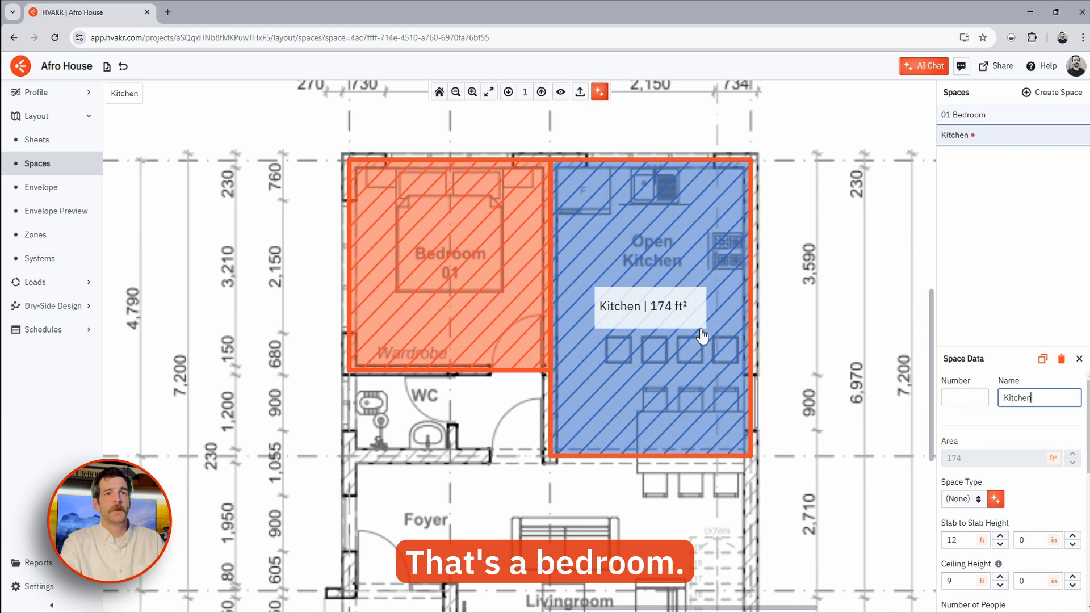
click(963, 499)
click(936, 433)
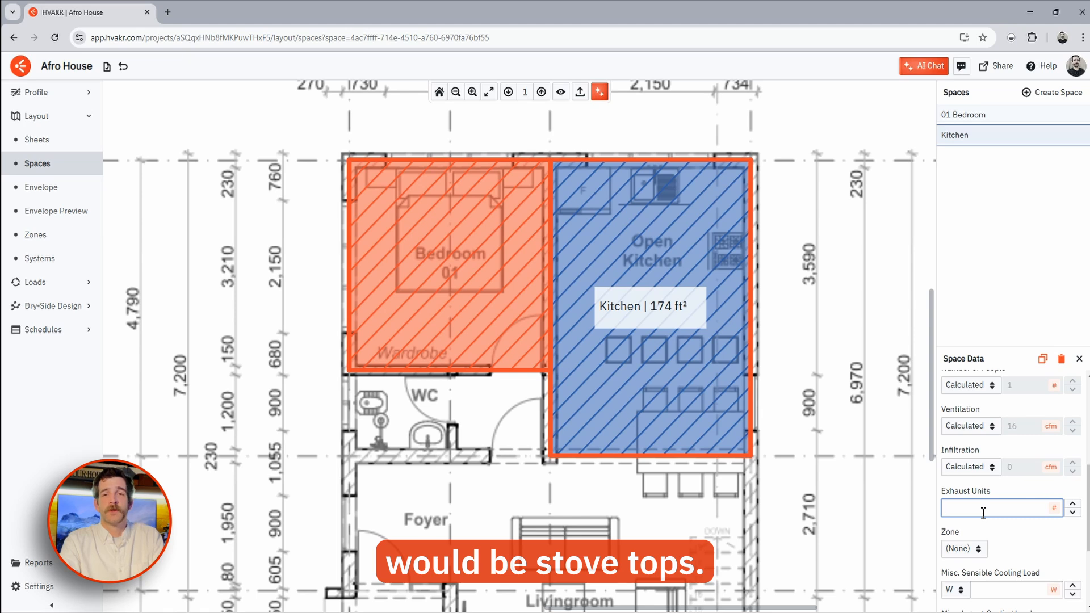
text(1)
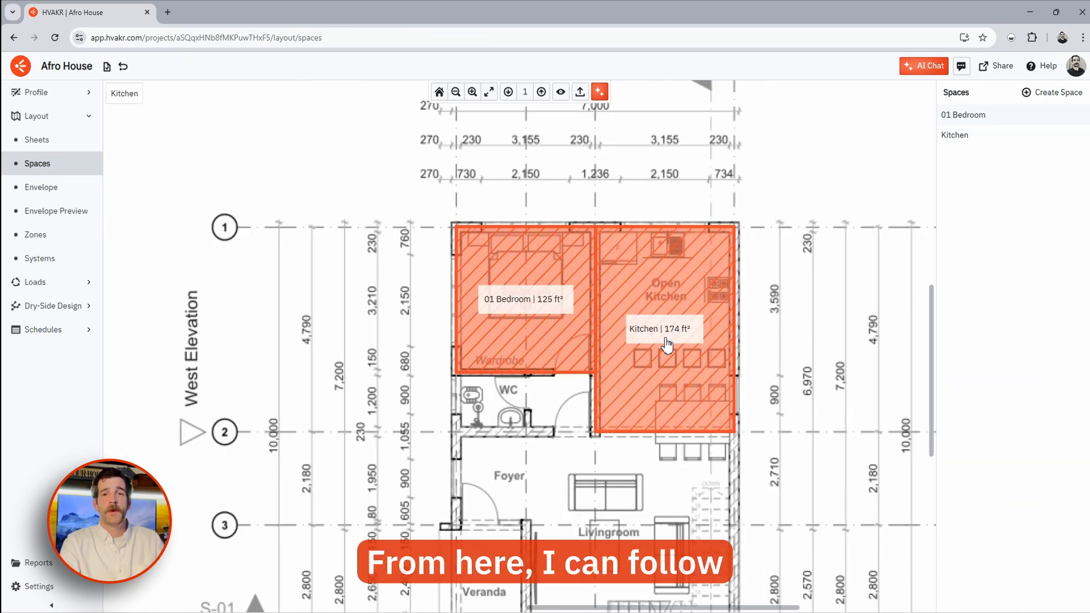
drag(688, 371, 639, 244)
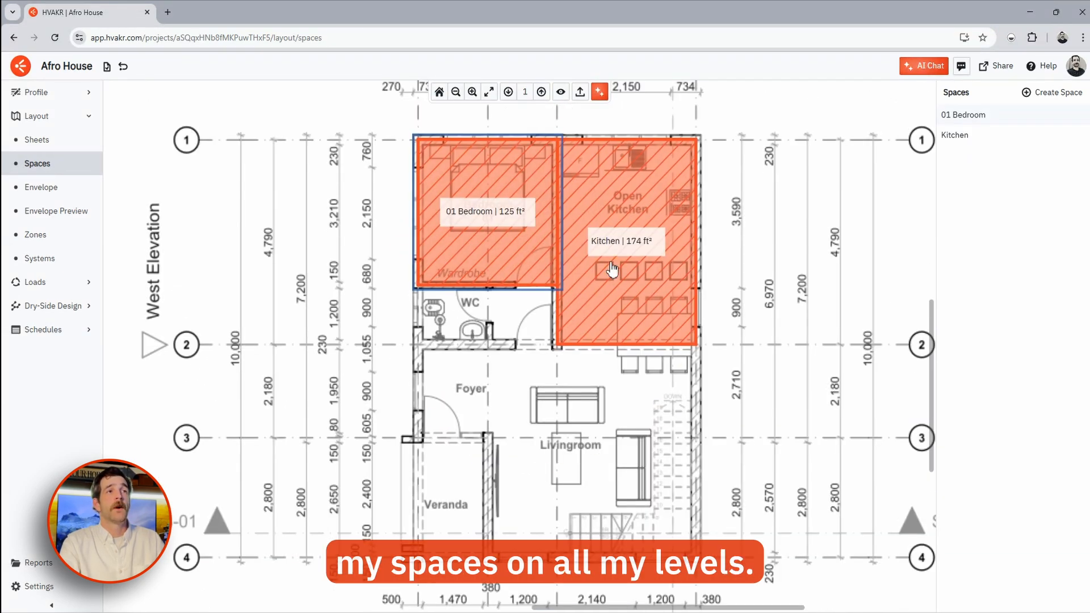
click(41, 186)
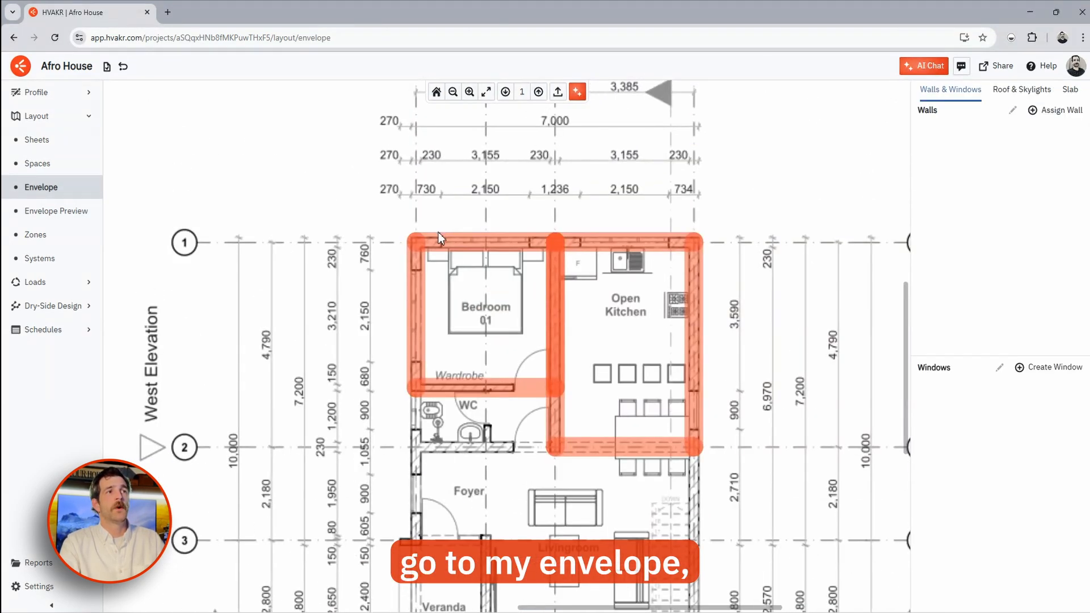
- Assign Std 90.1 - Res - CZ 3 - Wood Framed & Other Walls to Bedroom N, Kitchen N and Kitchen E
click(1037, 112)
click(434, 312)
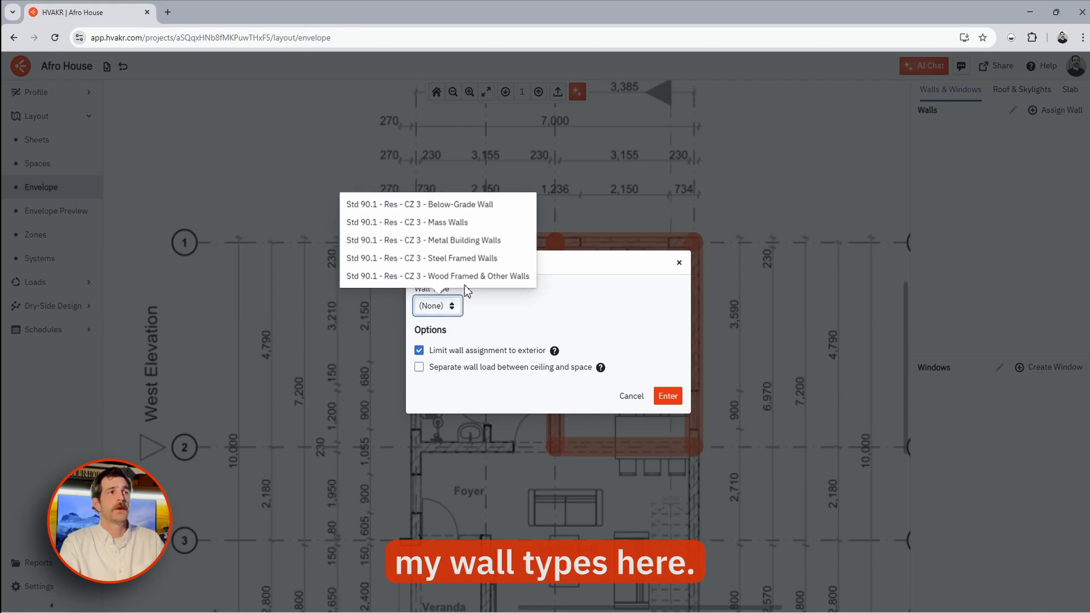
click(480, 275)
click(660, 396)
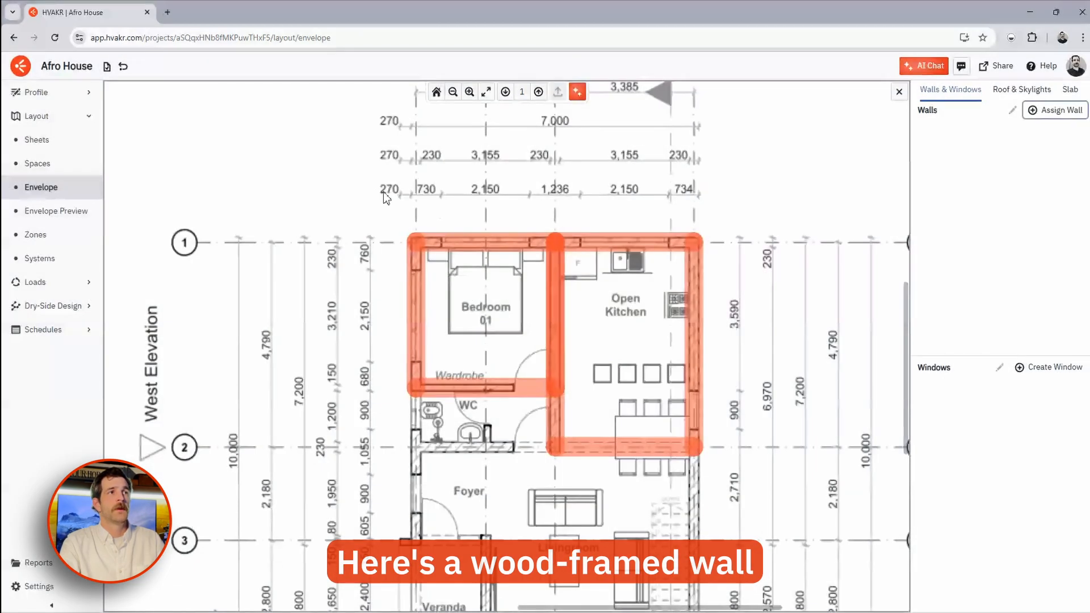
drag(366, 186, 765, 310)
drag(676, 183, 740, 493)
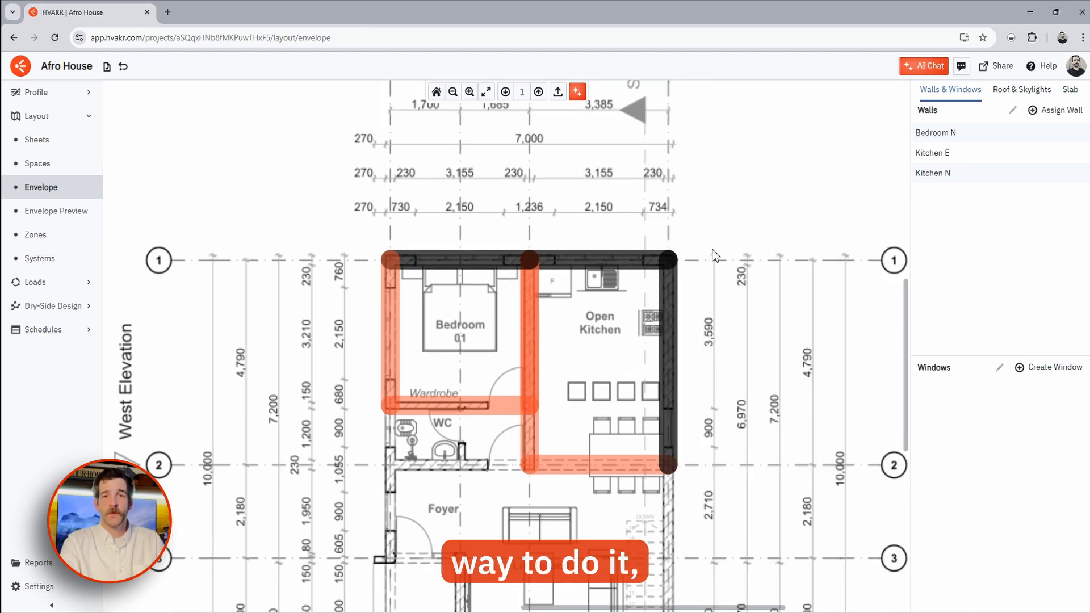
- Auto-name level 2 spaces: Master Bedroom, 02 Bedroom, Bathroom, wc, Corridor and Balcony
click(35, 163)
click(540, 91)
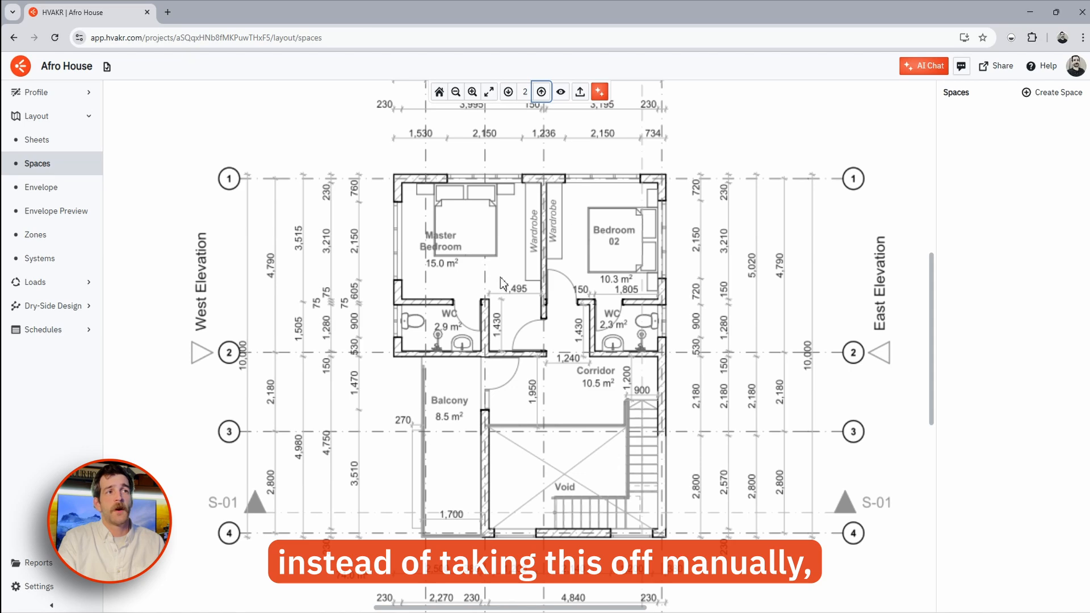
click(600, 91)
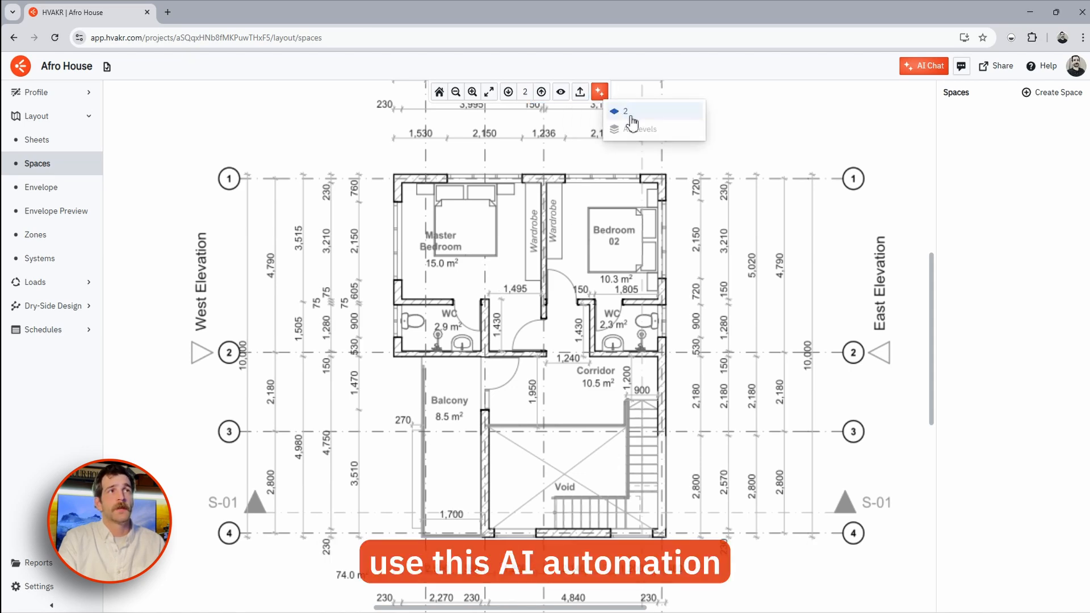
click(631, 112)
click(664, 354)
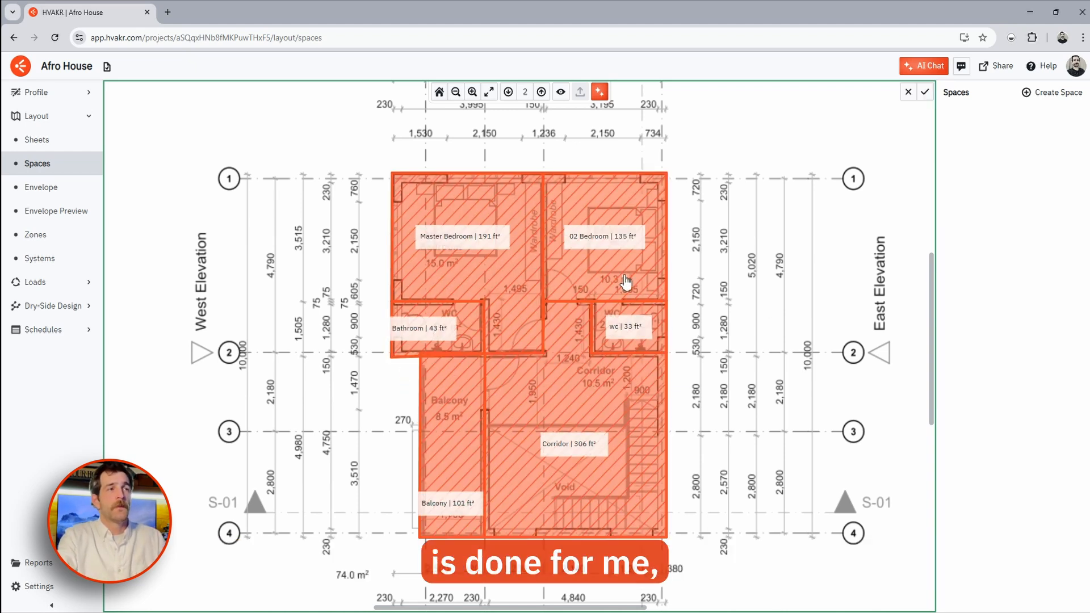
click(926, 95)
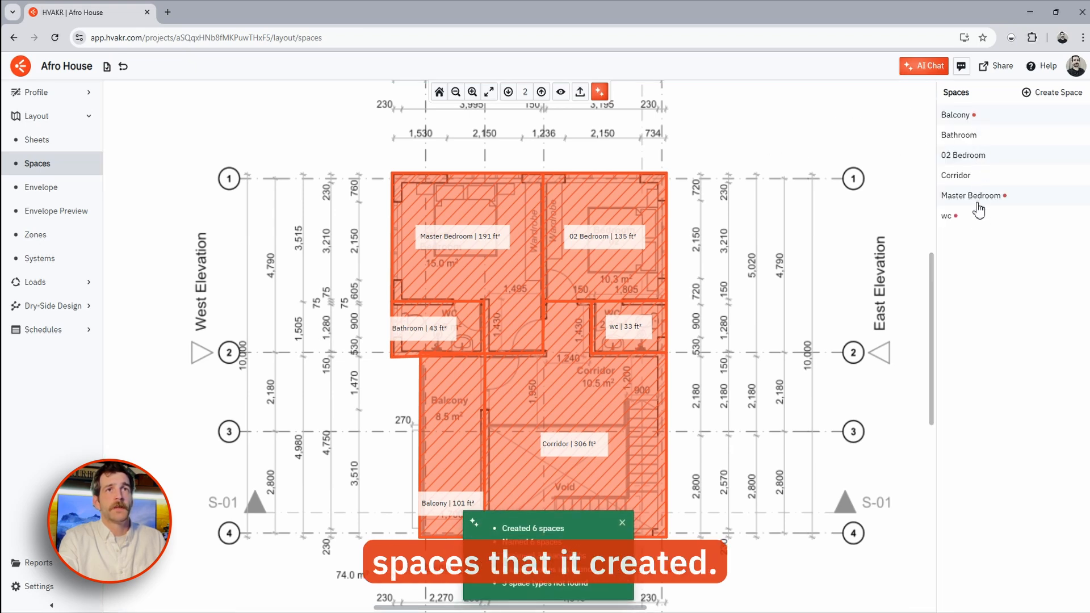
- Set Master Bedroom to Living Areas & Bedrooms and check the 02 Bedroom space
click(486, 242)
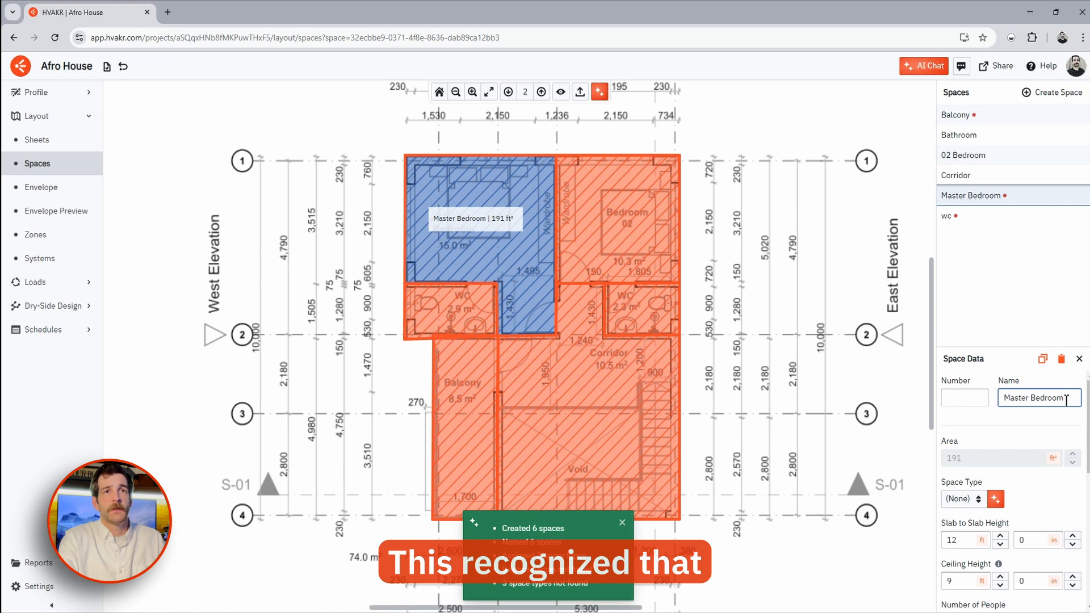
drag(1065, 399, 1005, 400)
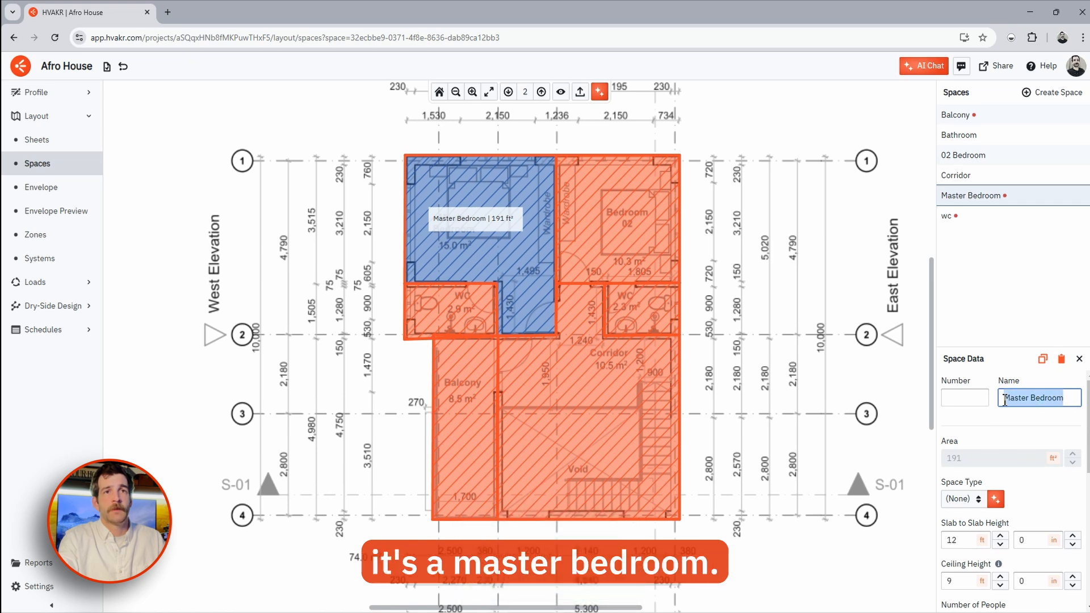
click(965, 499)
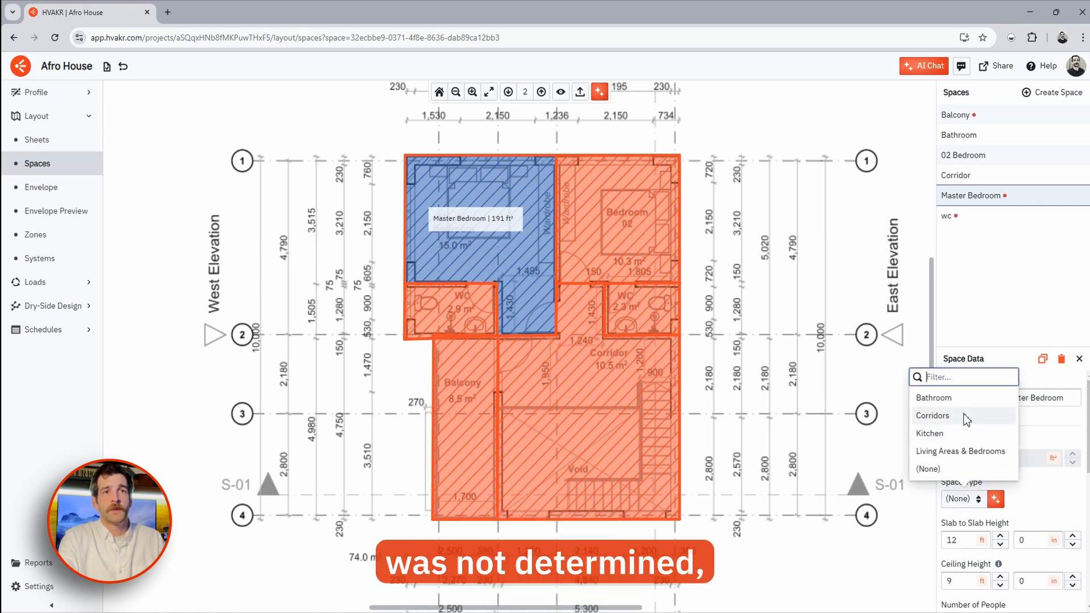
click(947, 451)
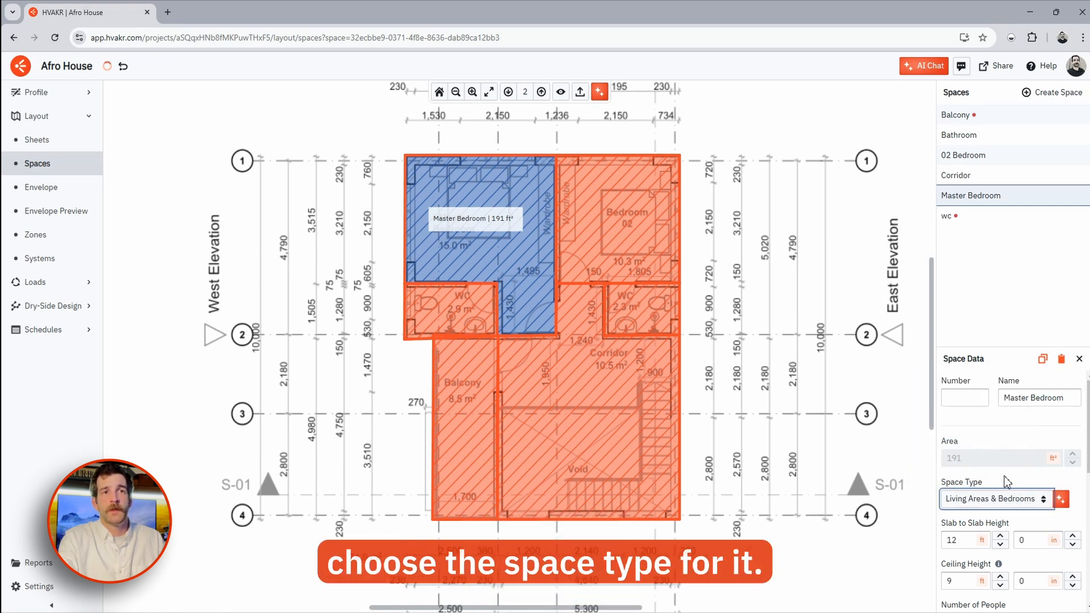
click(653, 281)
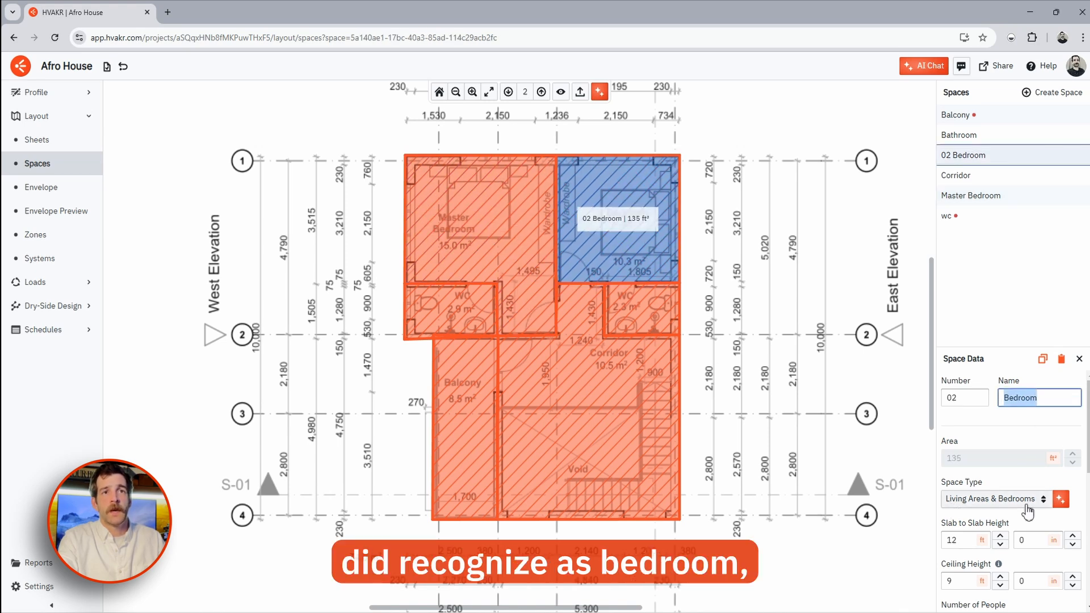
click(1015, 442)
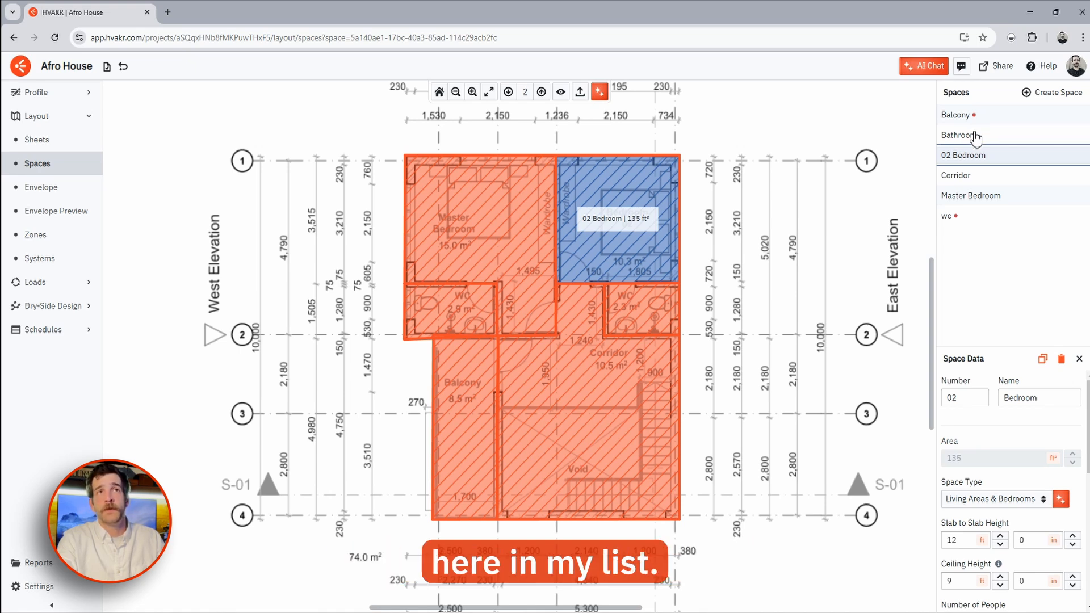
- Make wc a Bathroom space type with 1 exhaust unit
click(968, 222)
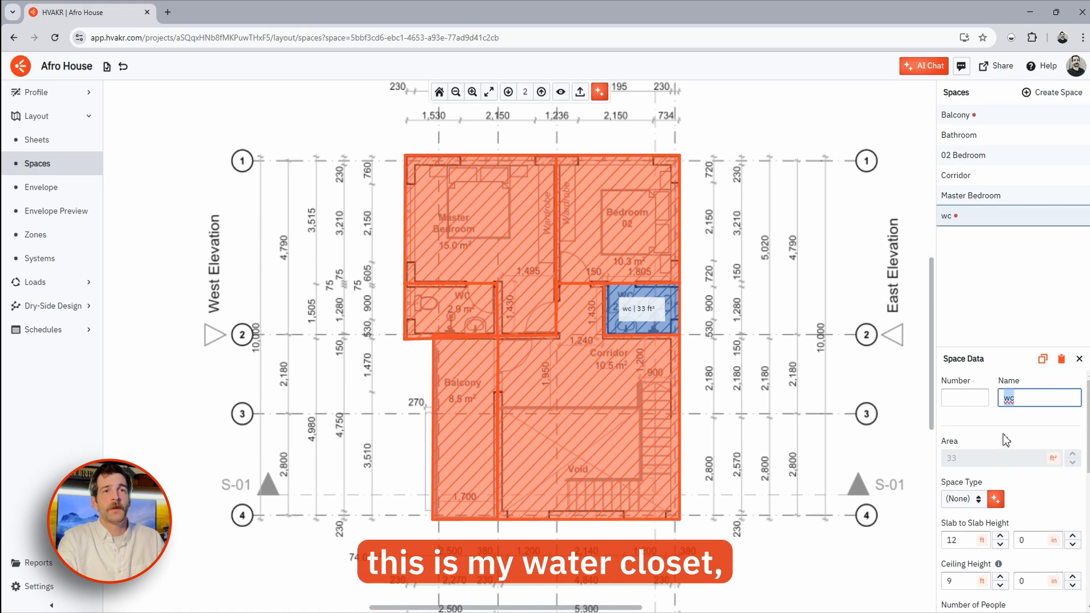
click(960, 499)
click(944, 397)
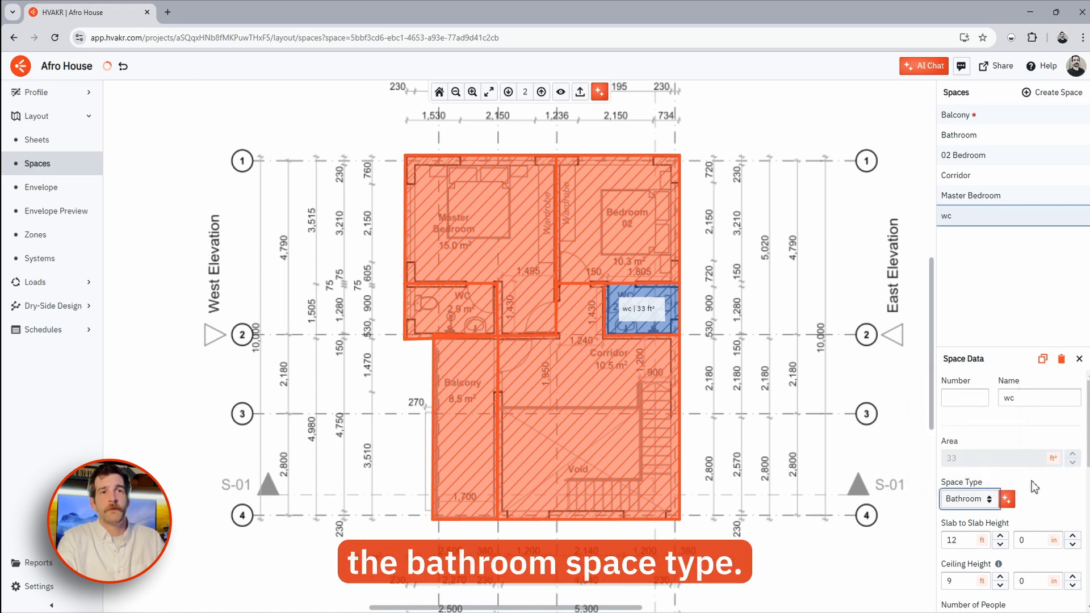
scroll(1031, 481, down, 7)
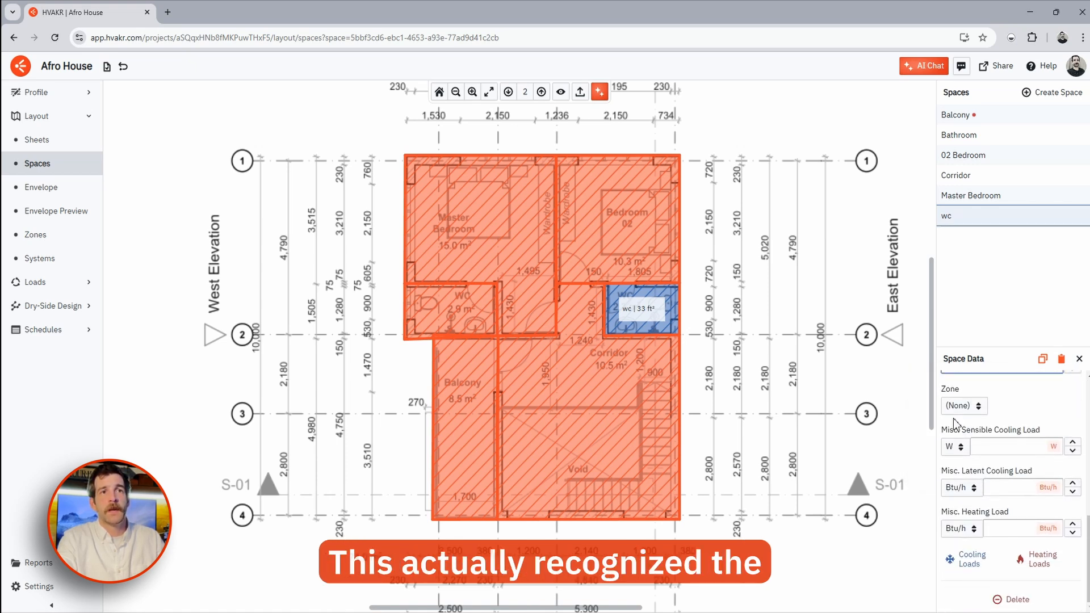
scroll(954, 423, up, 2)
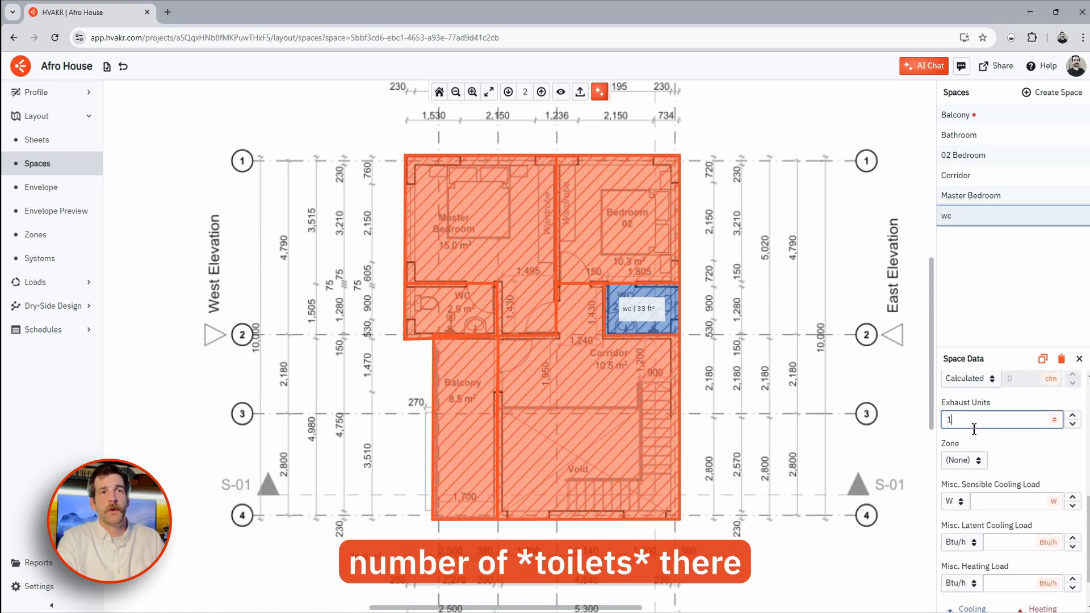
click(1016, 459)
key(Escape)
scroll(566, 416, up, 1)
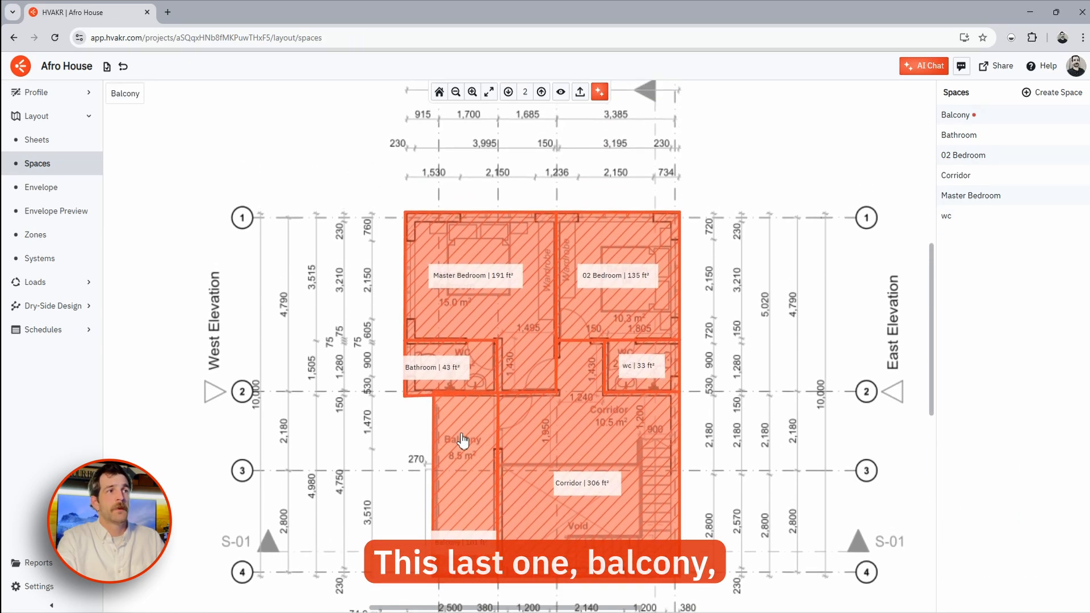
- Delete the Balcony space from level 2
click(462, 440)
drag(539, 471, 547, 416)
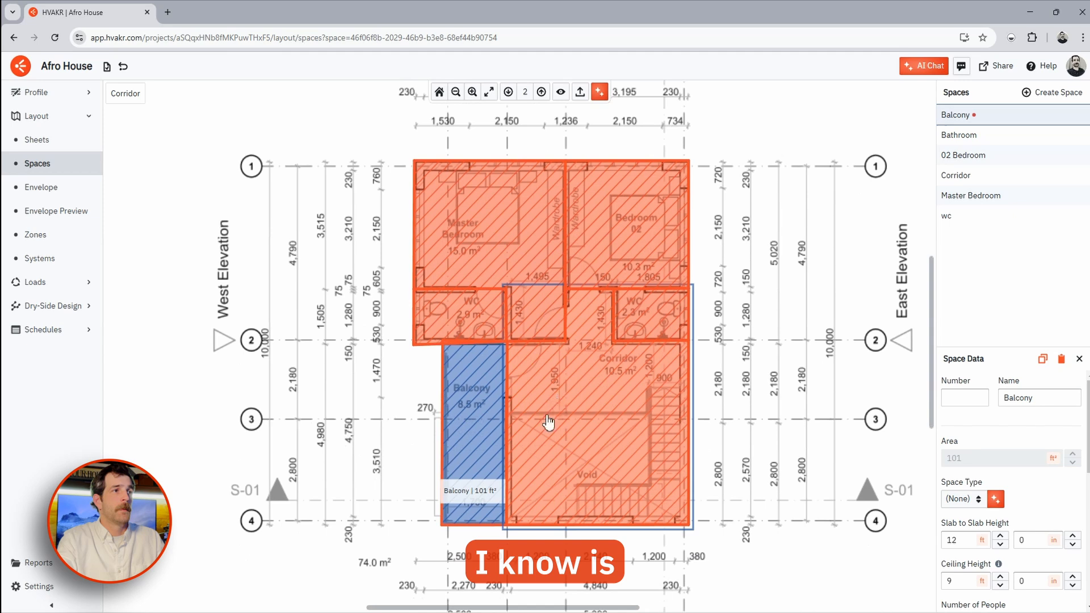
right_click(471, 420)
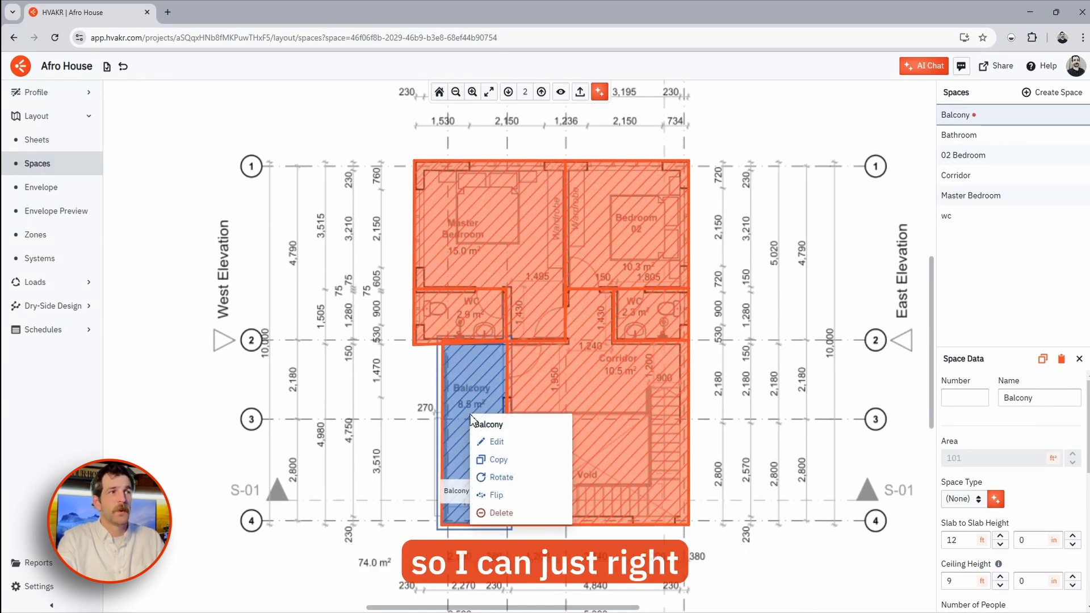
click(488, 513)
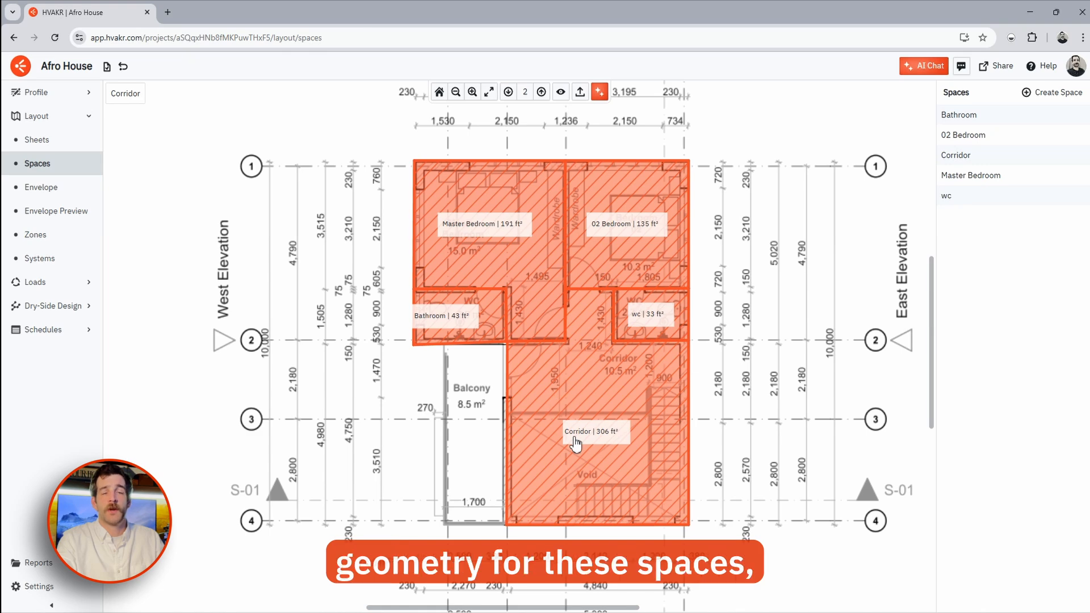
scroll(400, 293, up, 4)
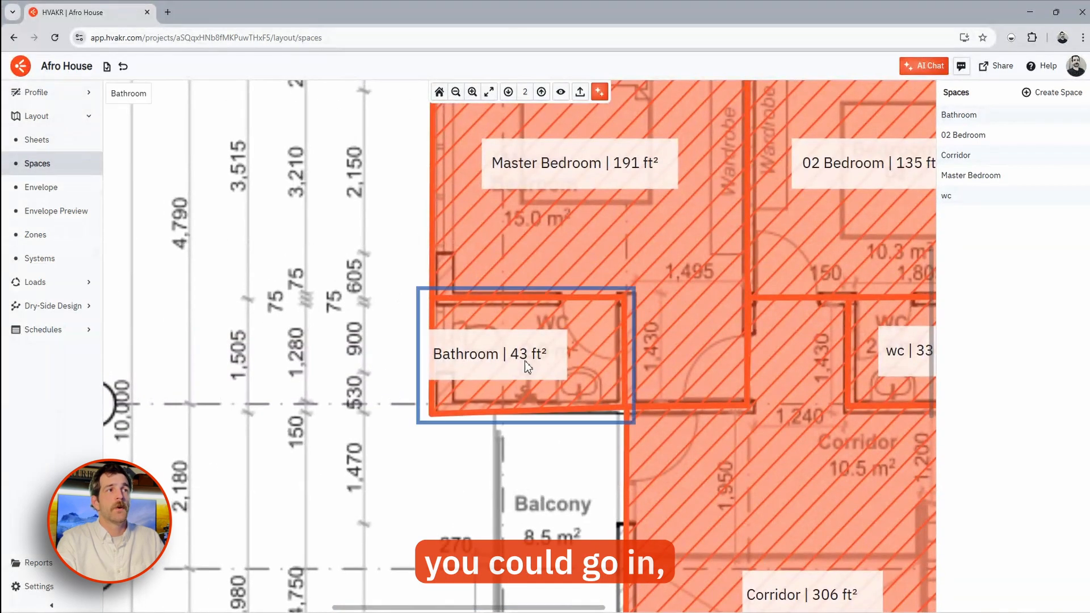
- Edit the Bathroom outline's vertices so it covers 41 ft² and confirm
right_click(525, 360)
click(548, 386)
mouse_move(432, 415)
mouse_down()
mouse_move(436, 436)
mouse_move(436, 423)
mouse_up()
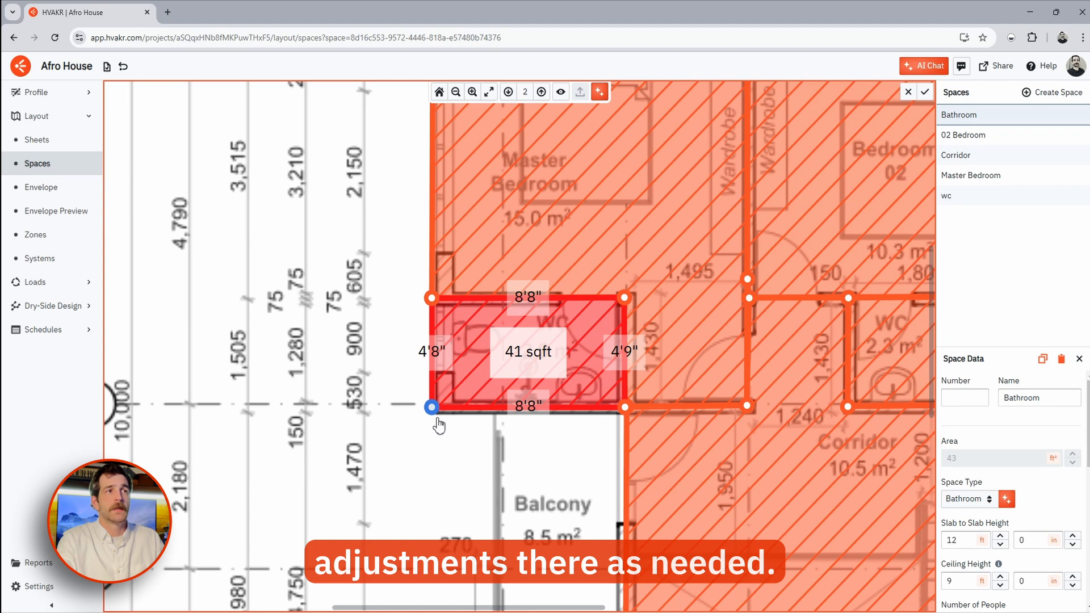
shift+click(514, 406)
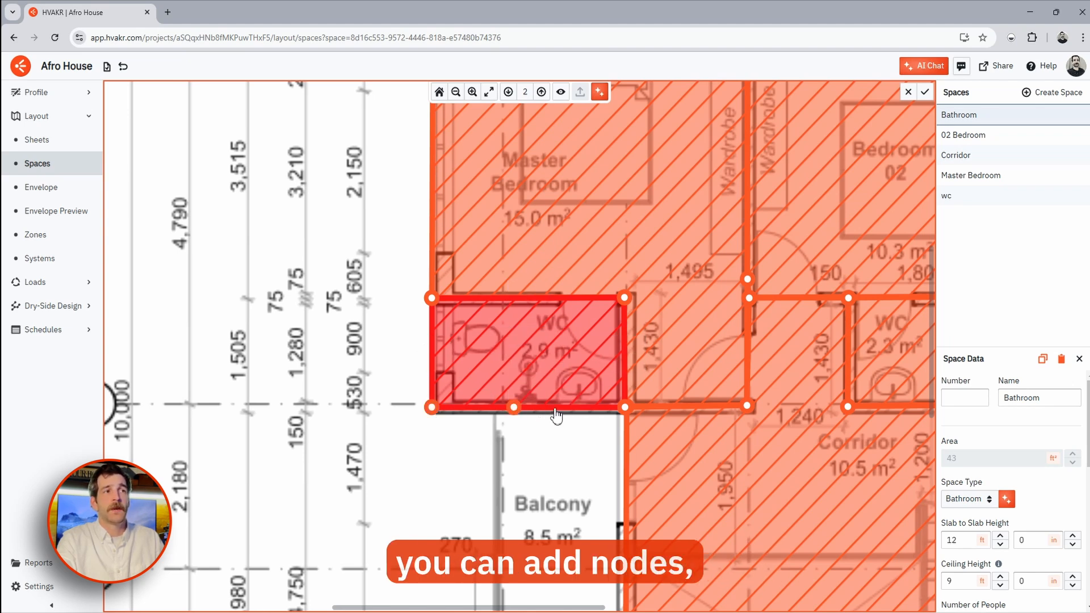
shift+click(553, 407)
drag(514, 407, 491, 406)
shift+click(554, 408)
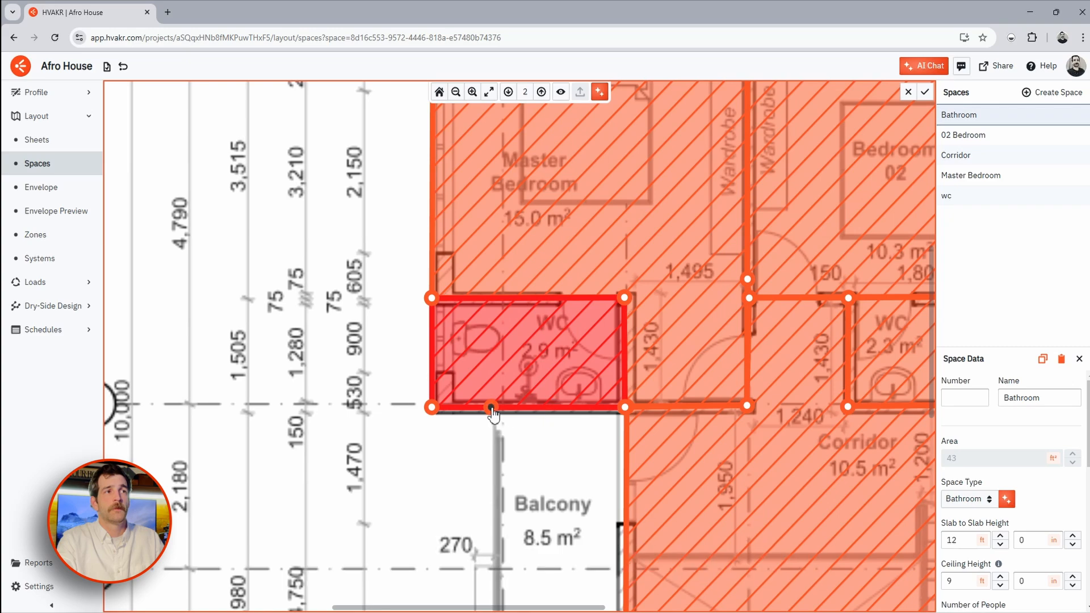
shift+click(491, 407)
key(Return)
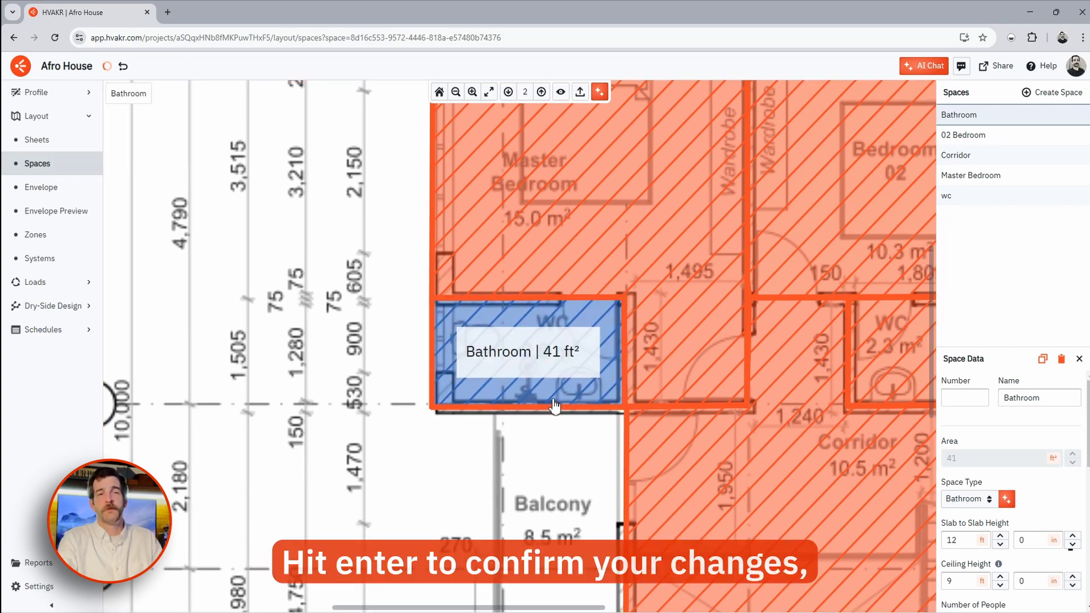
scroll(479, 226, down, 7)
middle_drag(529, 276, 491, 294)
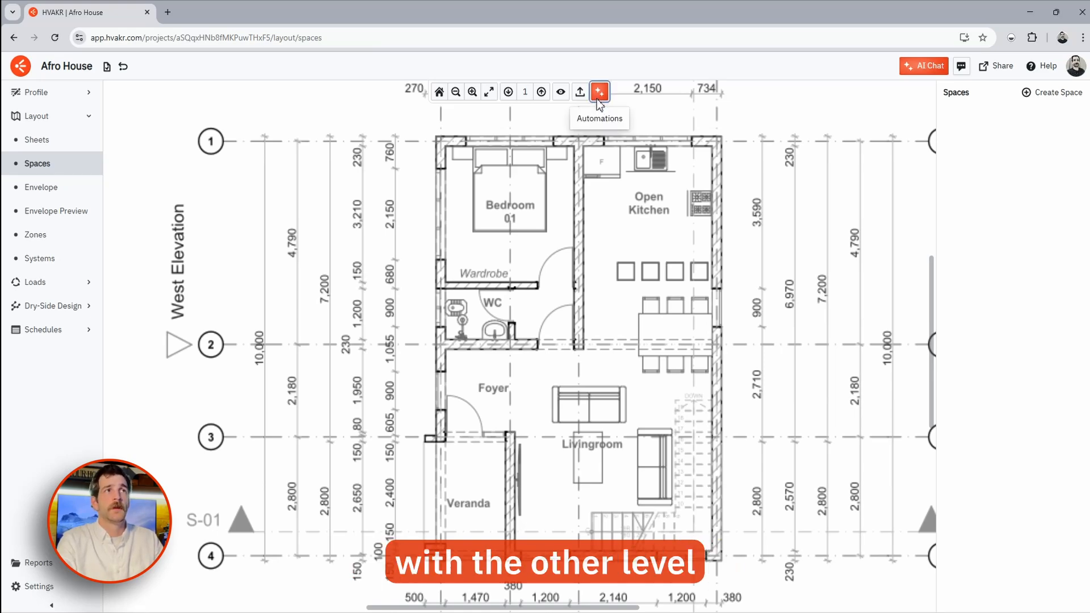
- Auto-place the spaces on level 1 with the Automations tool
click(600, 92)
click(616, 109)
click(661, 355)
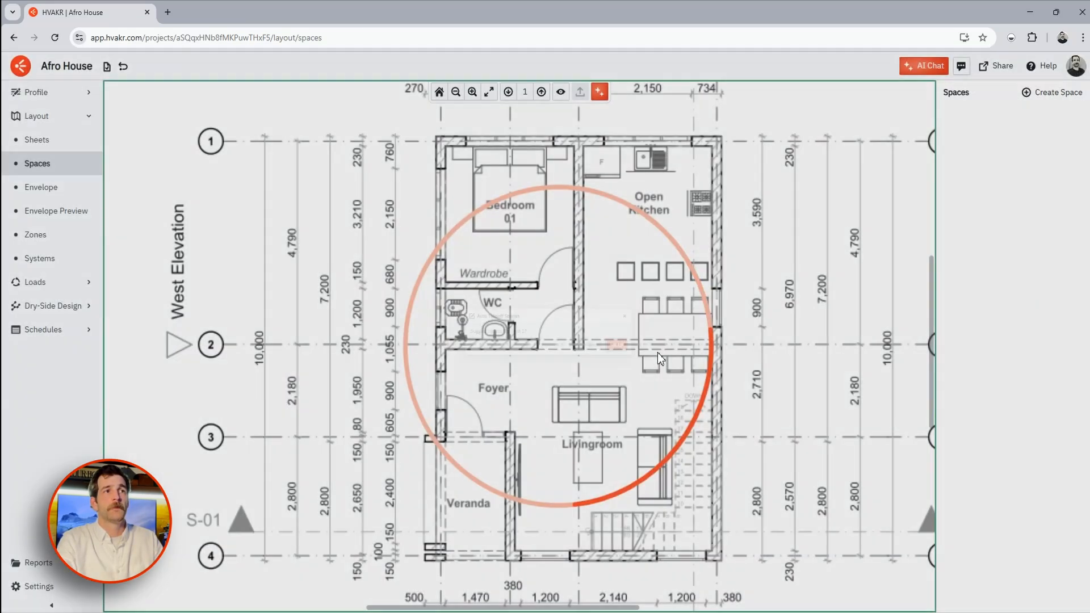
- Check the level 2 spaces, return to level 1 and go to the Envelope page
click(540, 92)
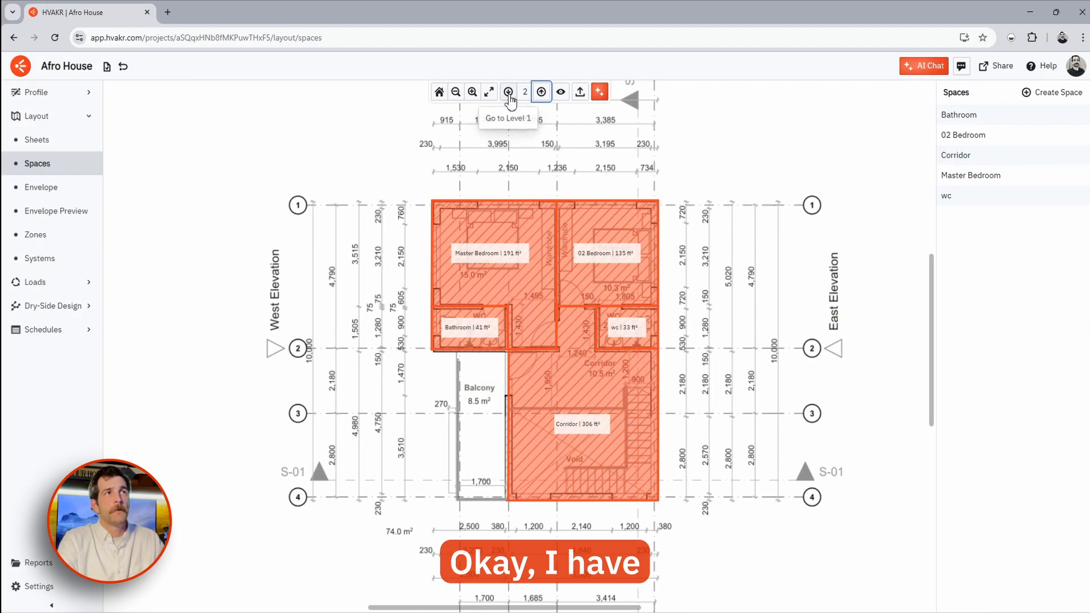
click(509, 92)
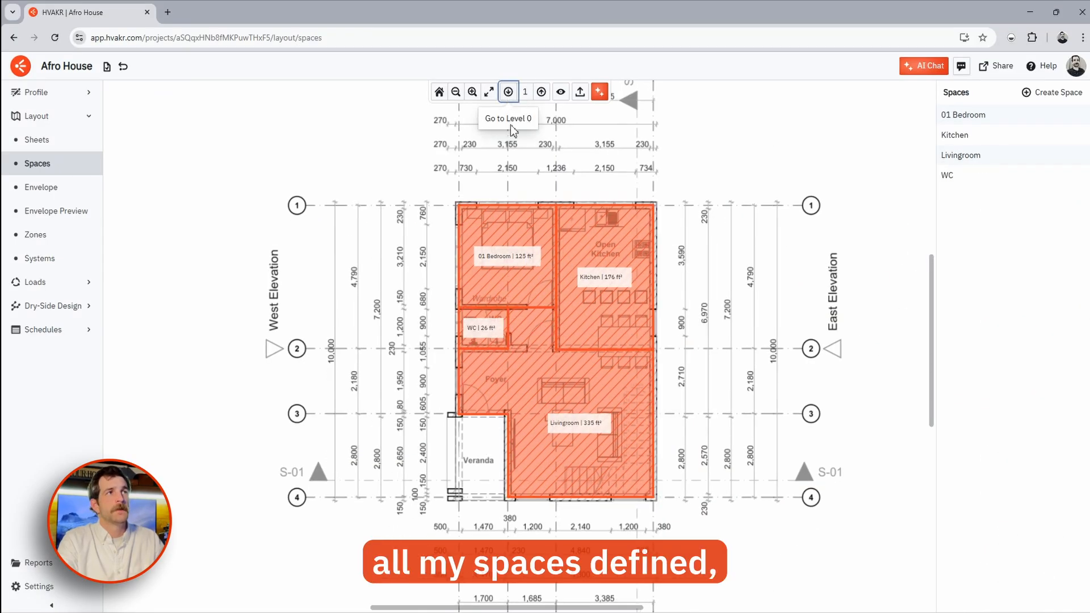
click(64, 194)
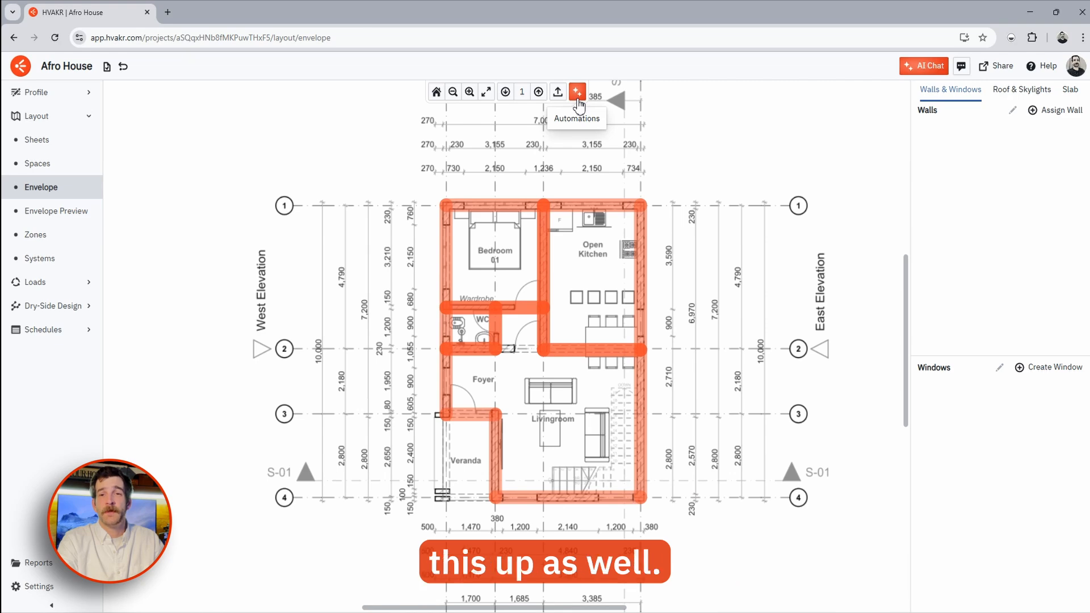
- Auto-create the envelope for all levels: CZ 3 Wood Framed walls, Attic & Other Roofs, Unheated Slab
click(577, 95)
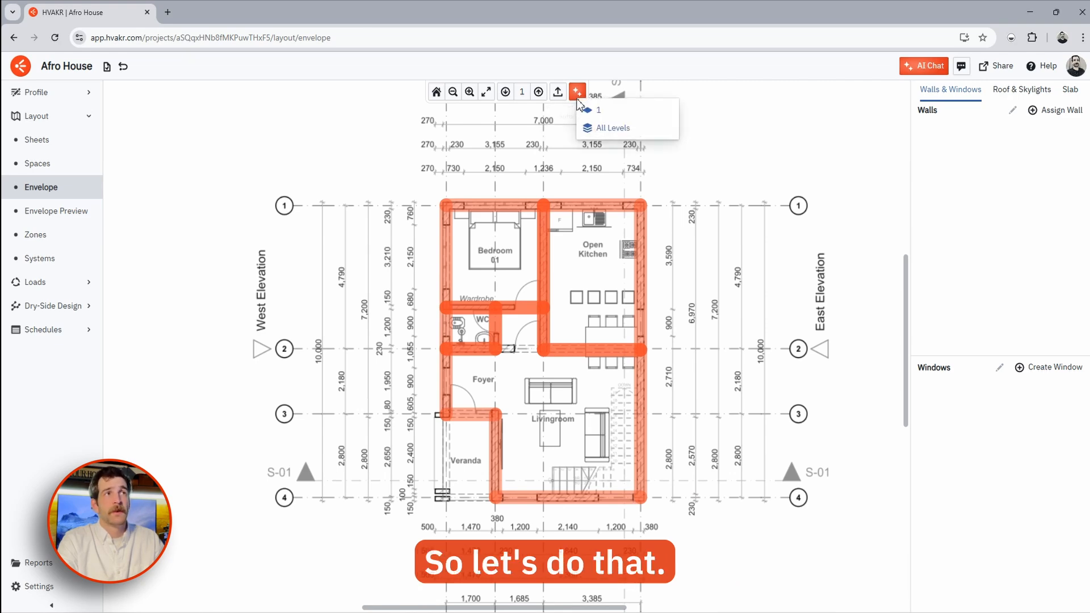
click(623, 128)
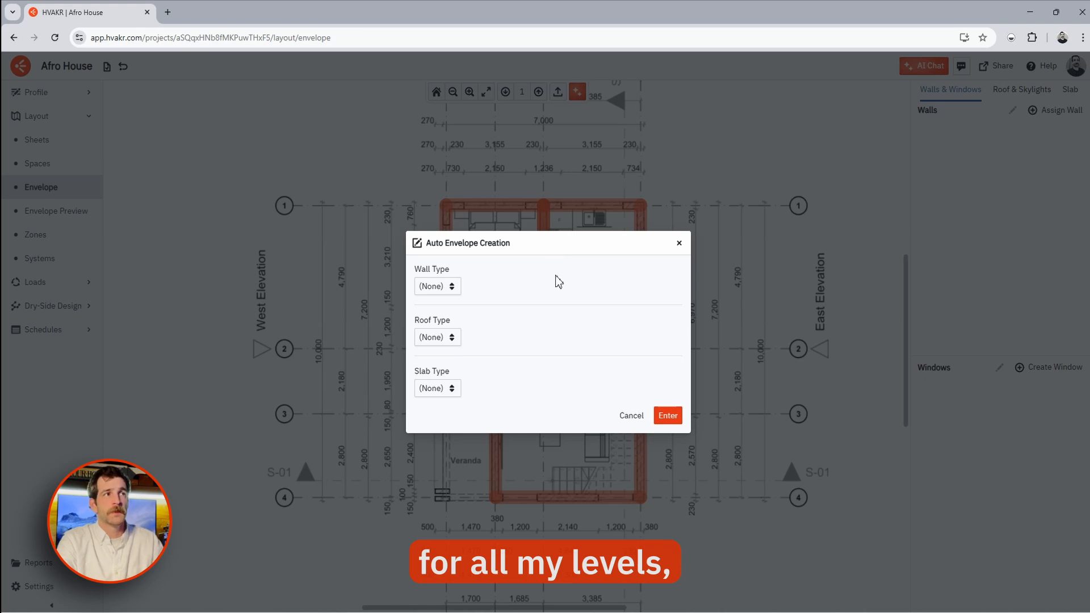
click(451, 285)
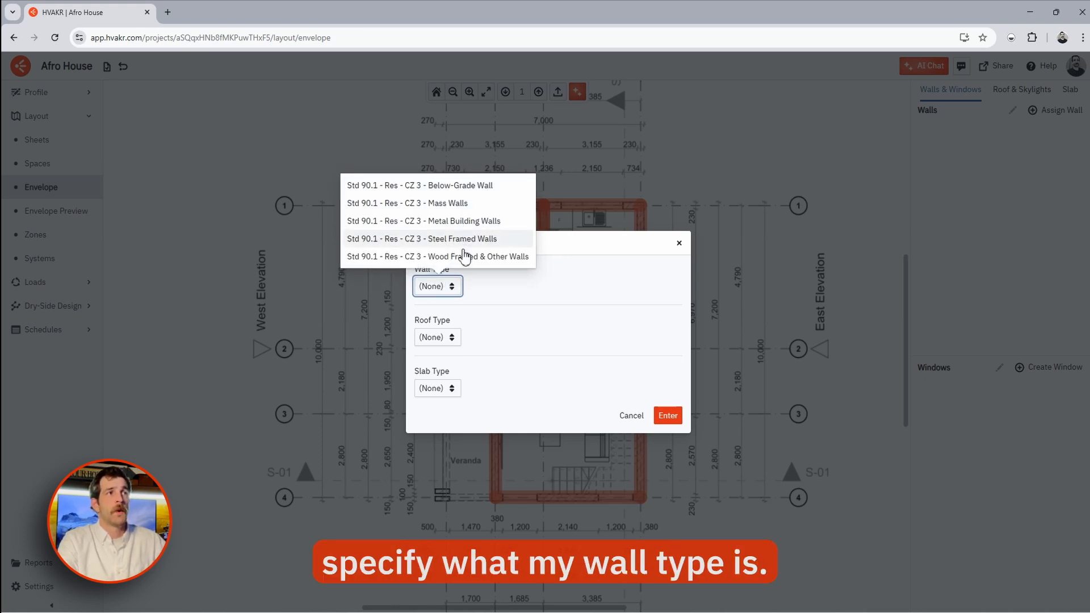
click(464, 256)
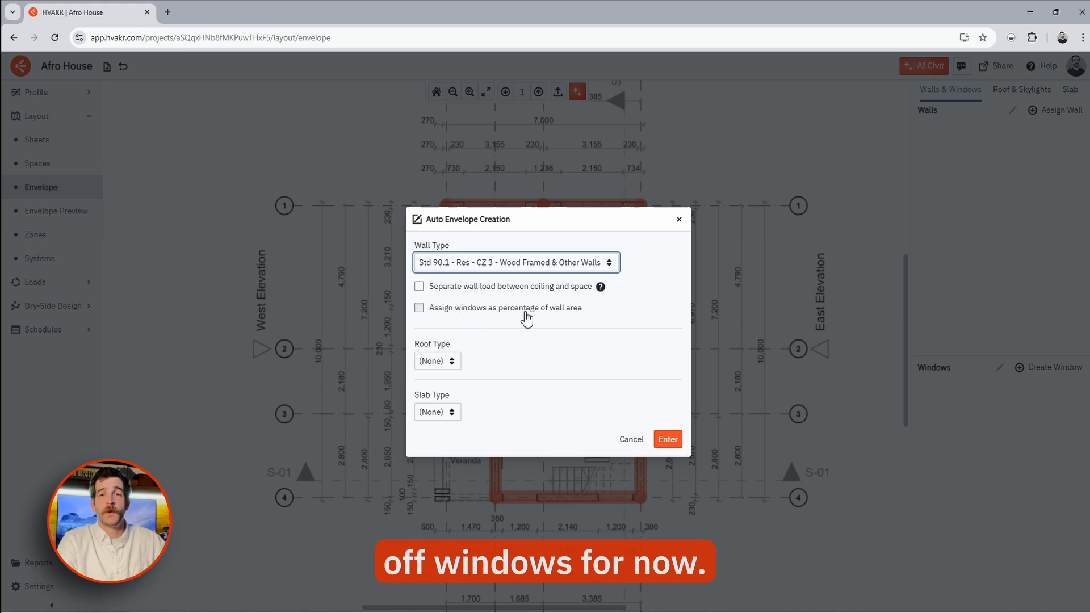
click(448, 362)
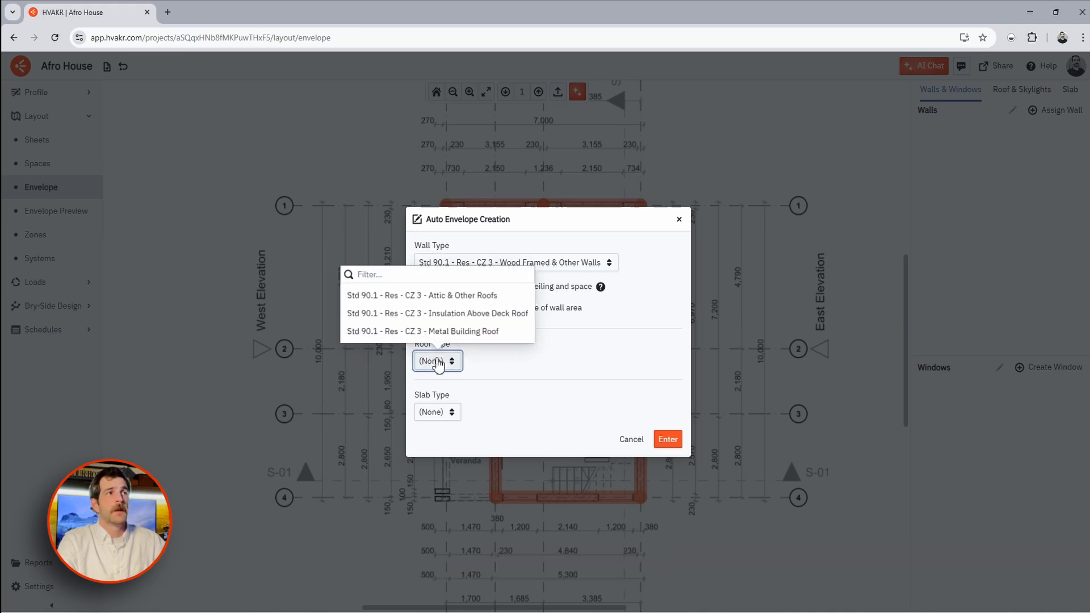
click(423, 296)
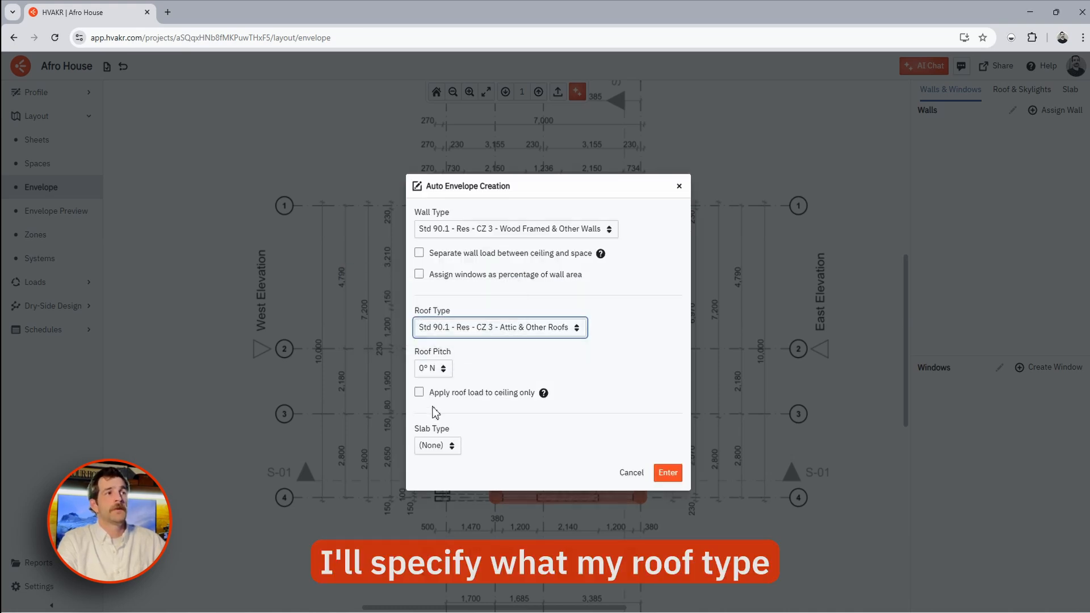
click(437, 445)
click(443, 416)
click(666, 474)
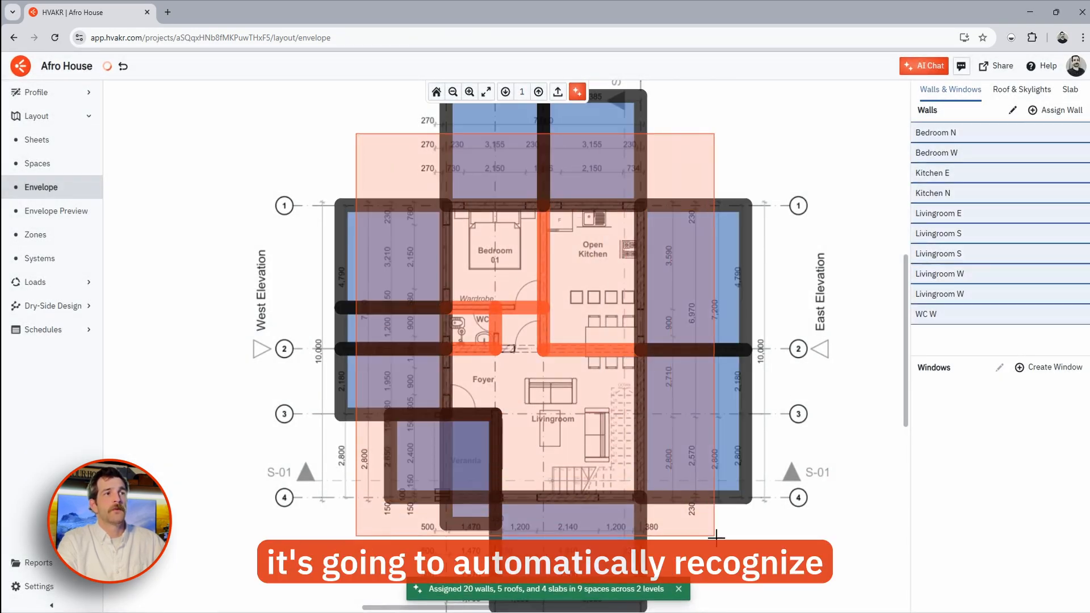
click(538, 91)
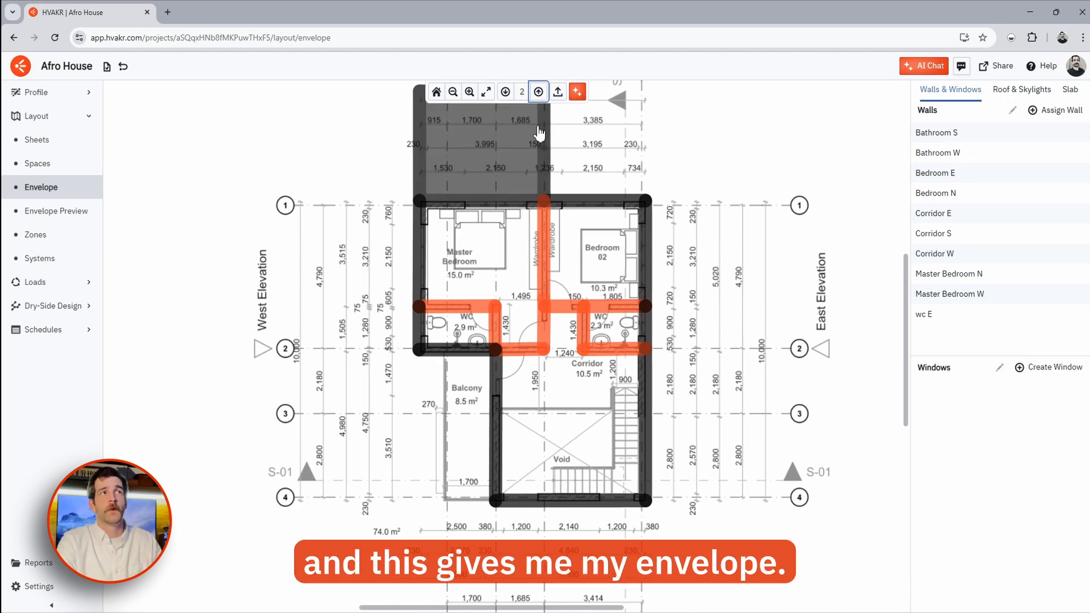
click(1030, 92)
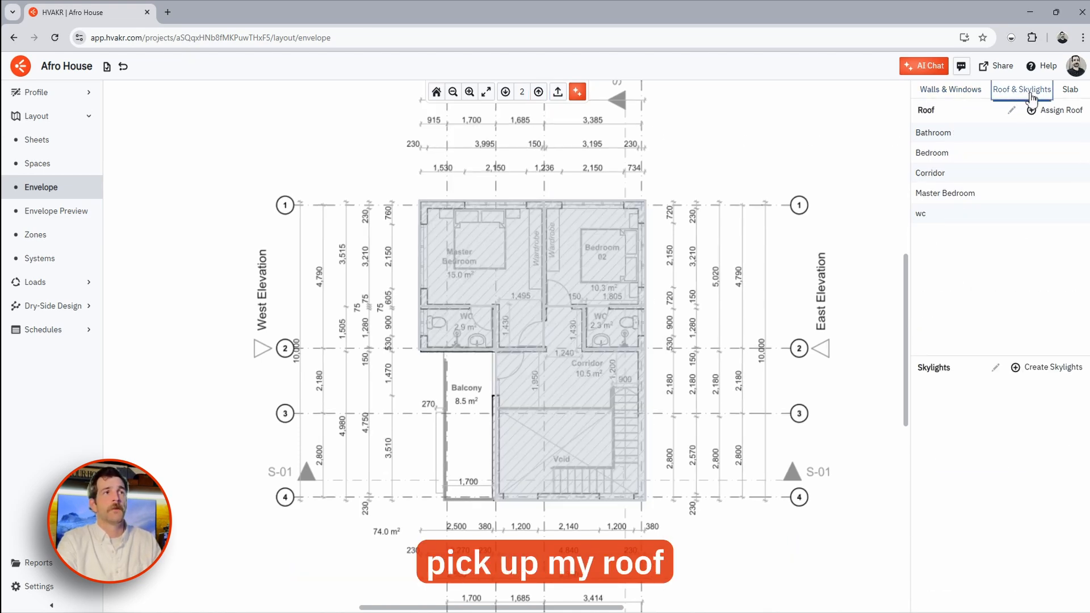
click(505, 91)
click(1070, 90)
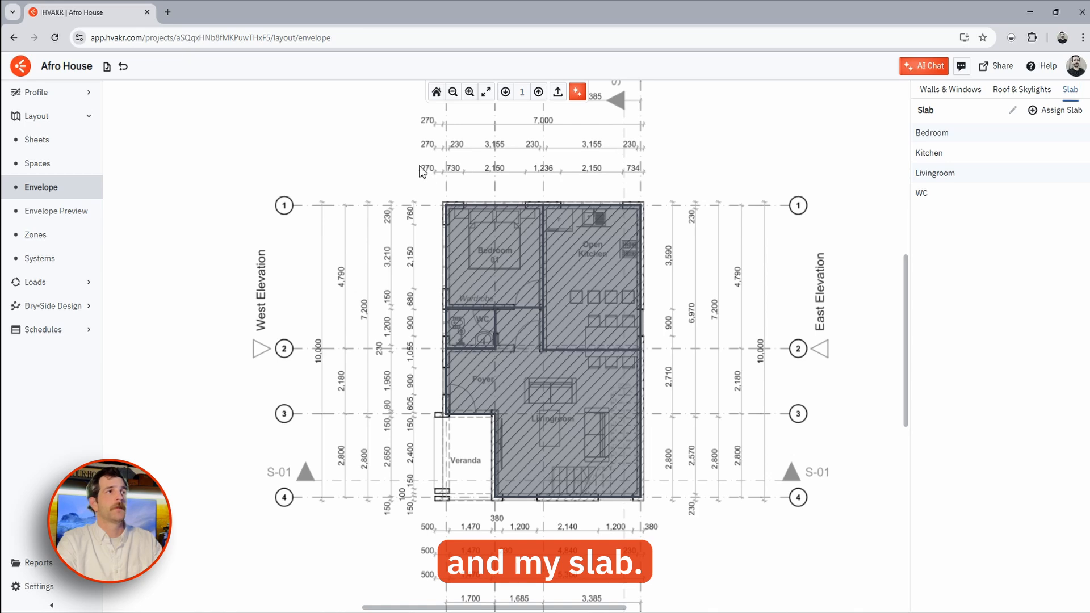
click(85, 212)
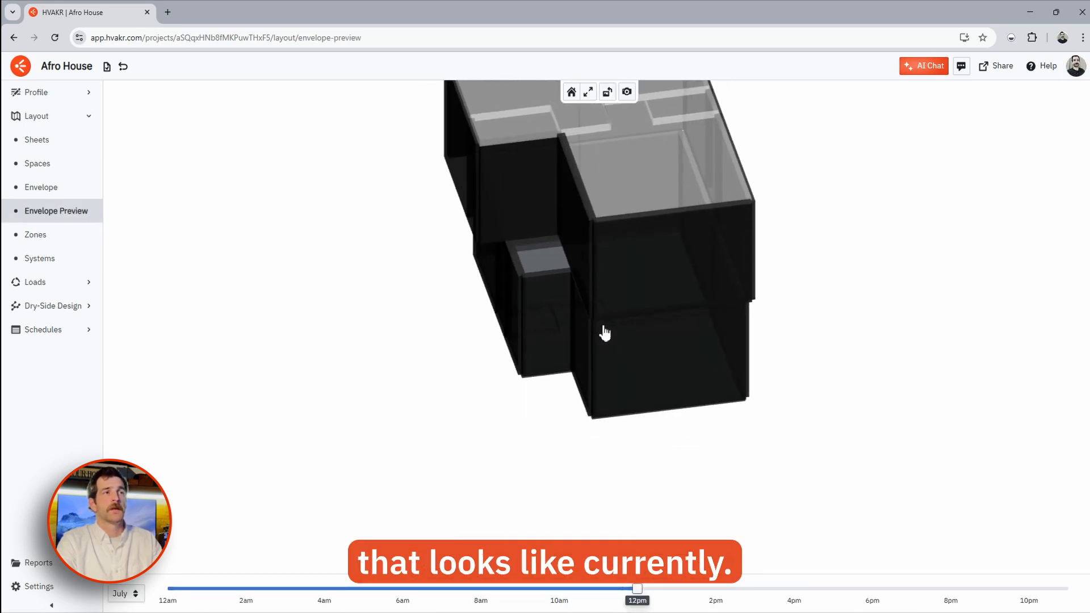
scroll(605, 340, down, 5)
drag(606, 348, 566, 335)
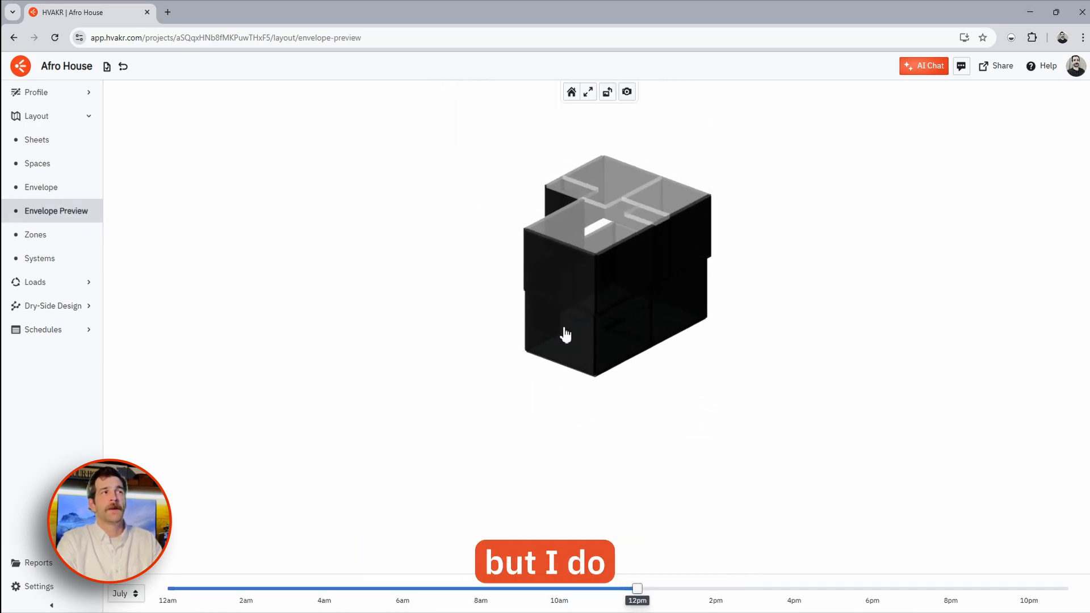
click(98, 193)
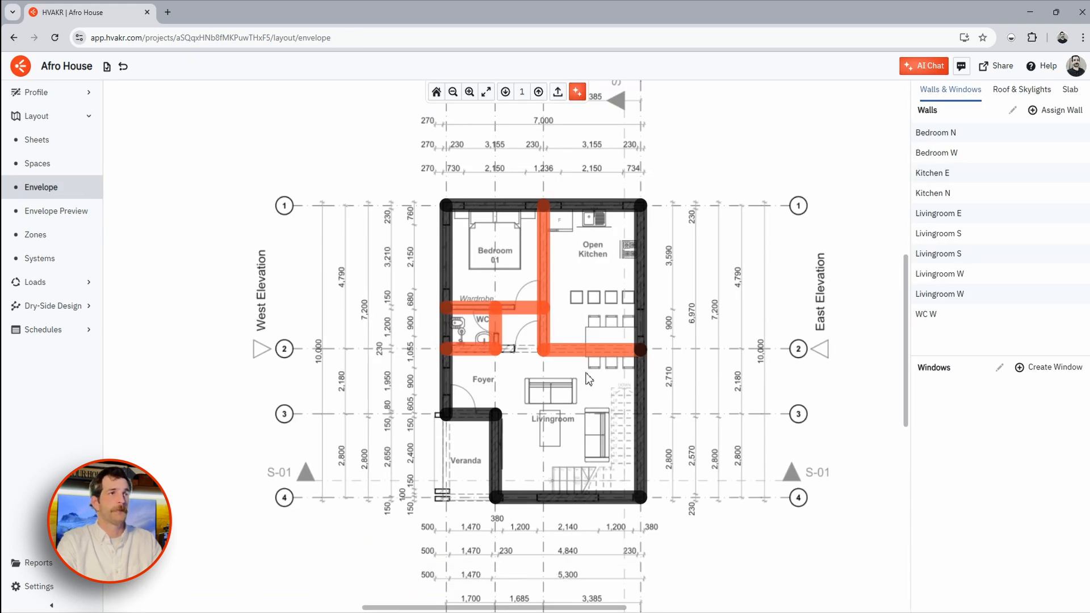
scroll(593, 391, down, 1)
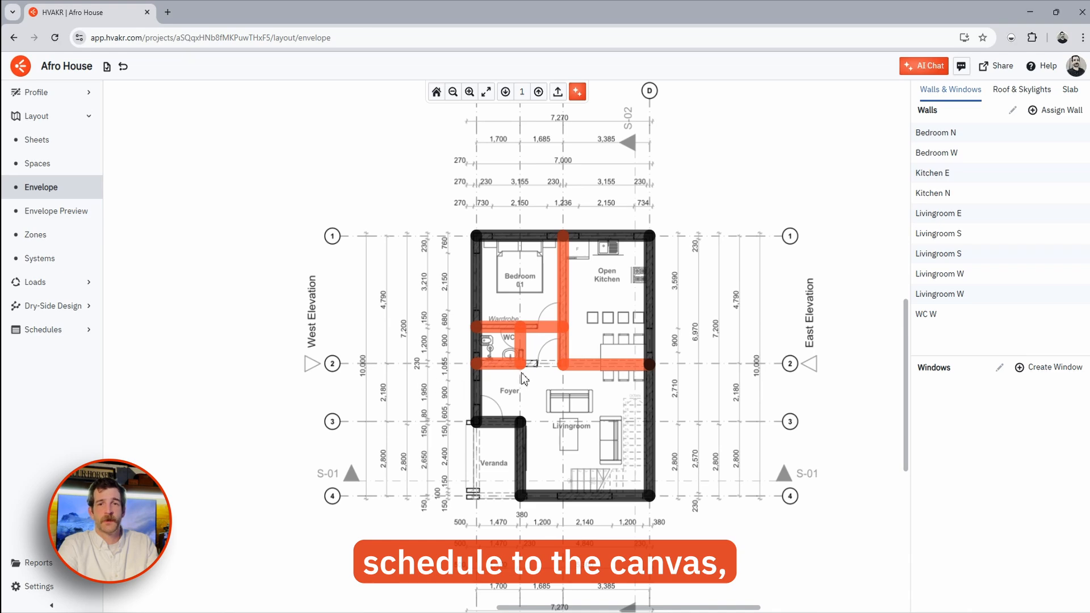
scroll(521, 373, down, 2)
drag(384, 297, 693, 341)
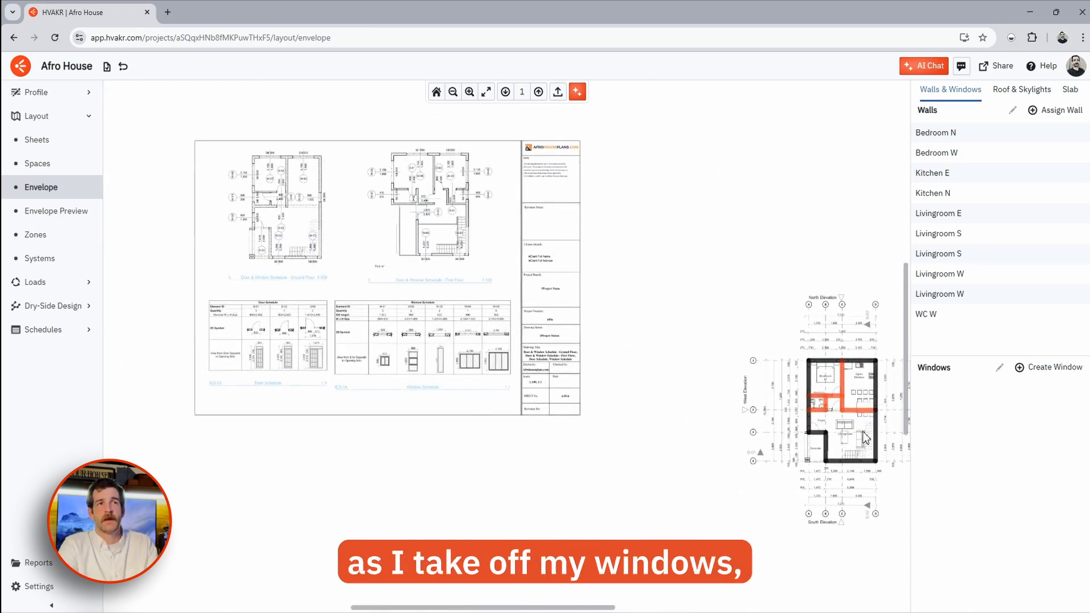
scroll(447, 369, up, 3)
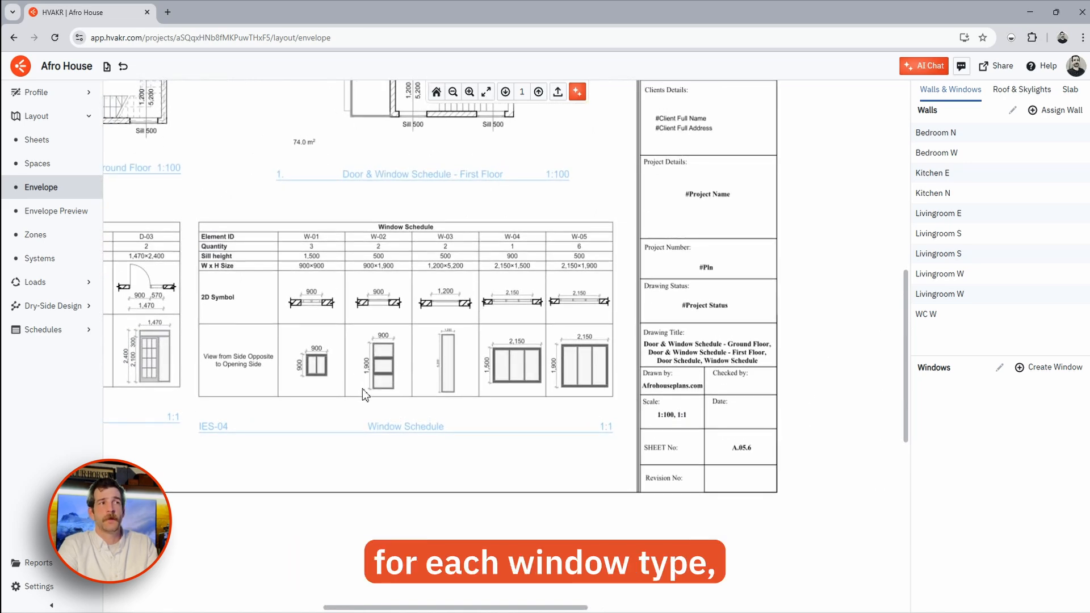
scroll(381, 383, right, 10)
scroll(397, 341, down, 2)
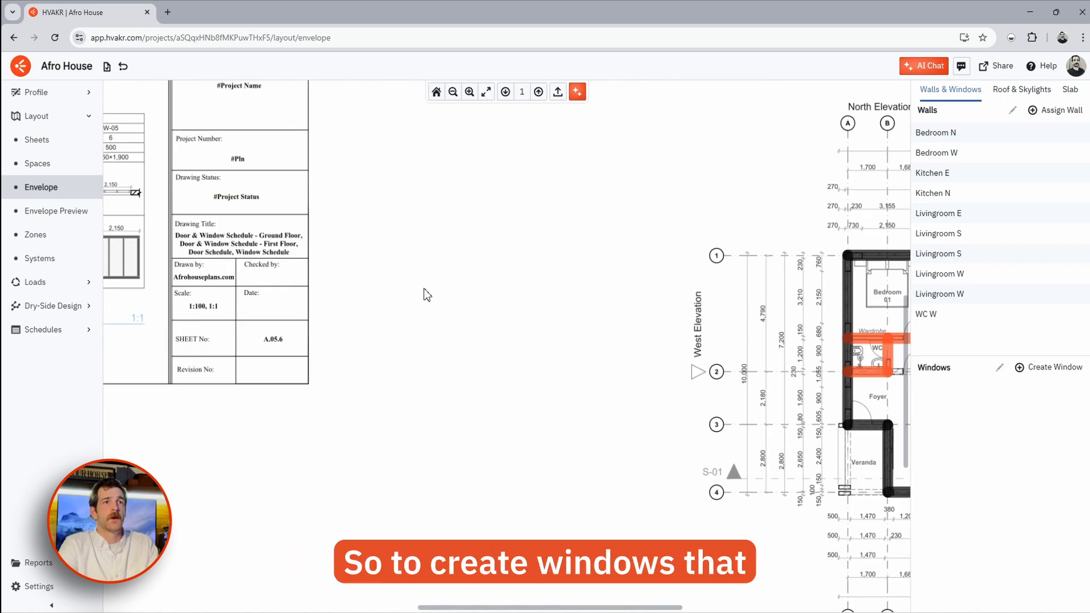
scroll(567, 300, right, 5)
scroll(710, 309, up, 2)
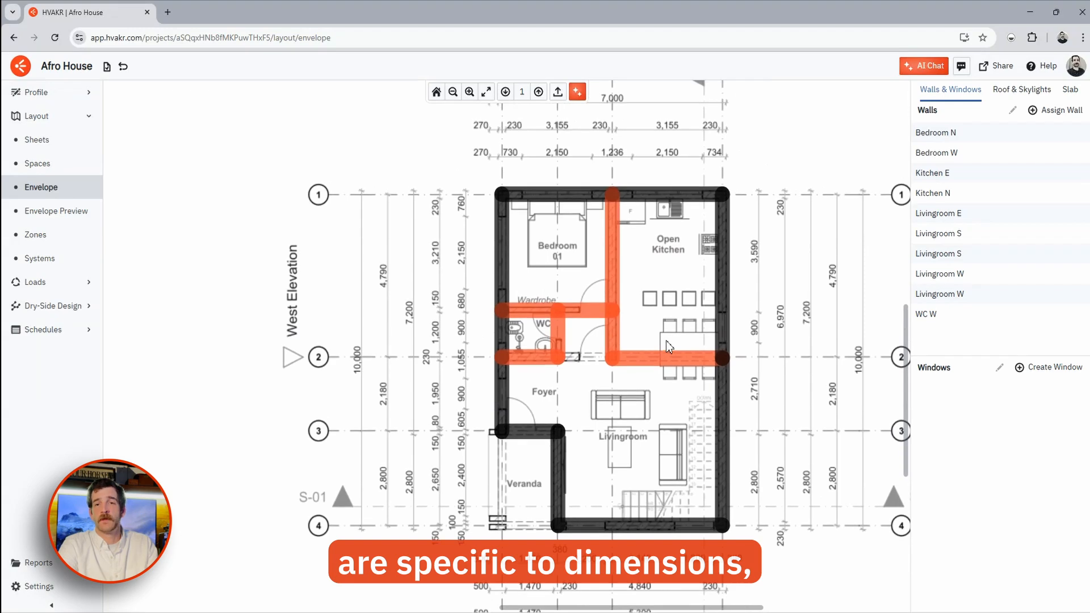
- Define a new 3 ft by 5 ft Fixed Window without external shading
click(1055, 367)
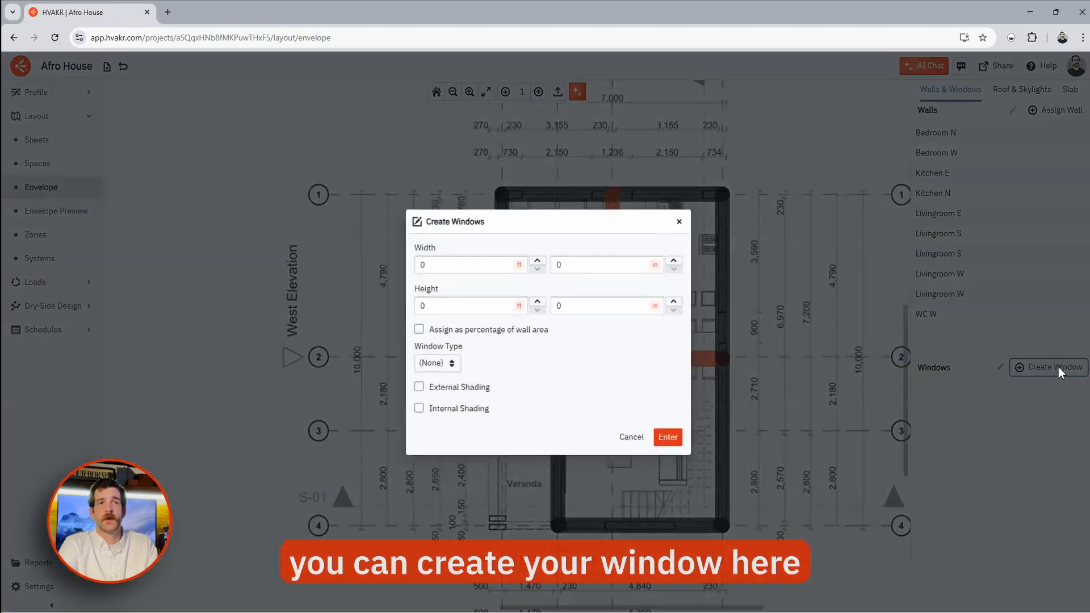
click(469, 268)
text(3)
click(474, 305)
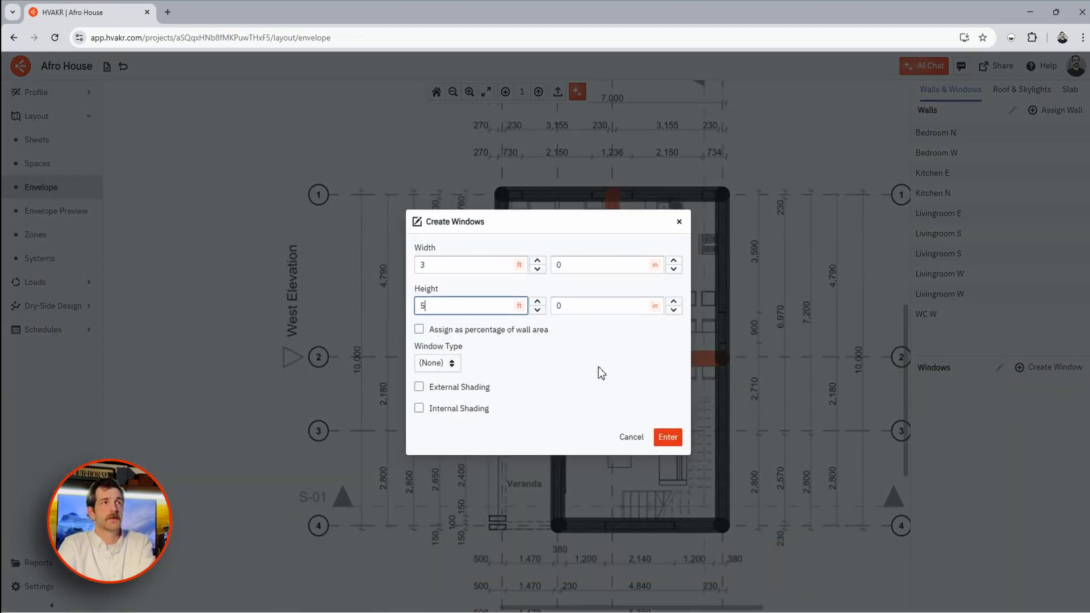
click(437, 363)
click(464, 312)
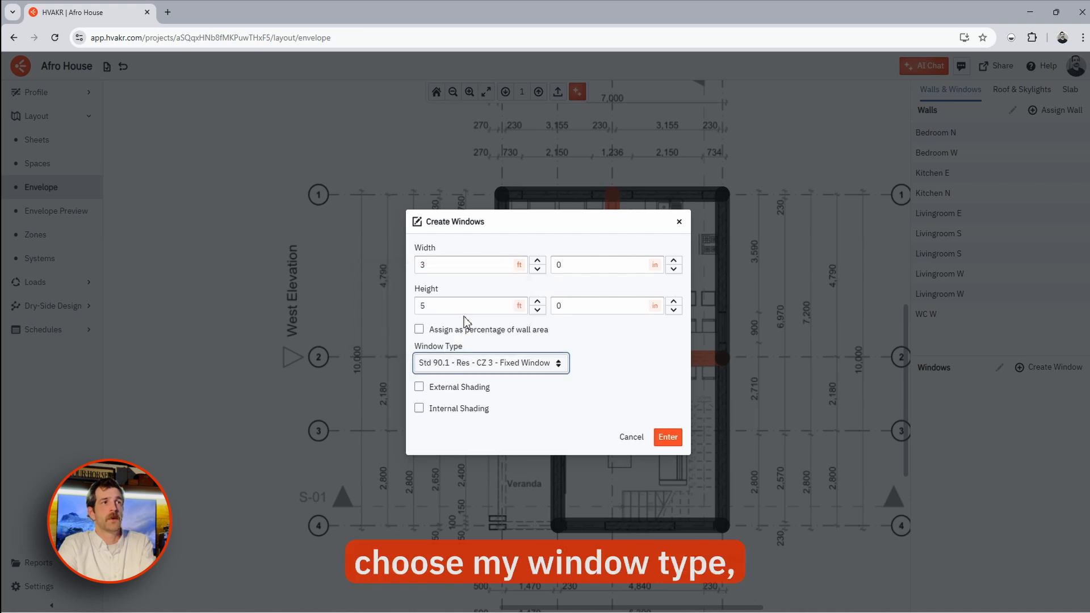
click(419, 387)
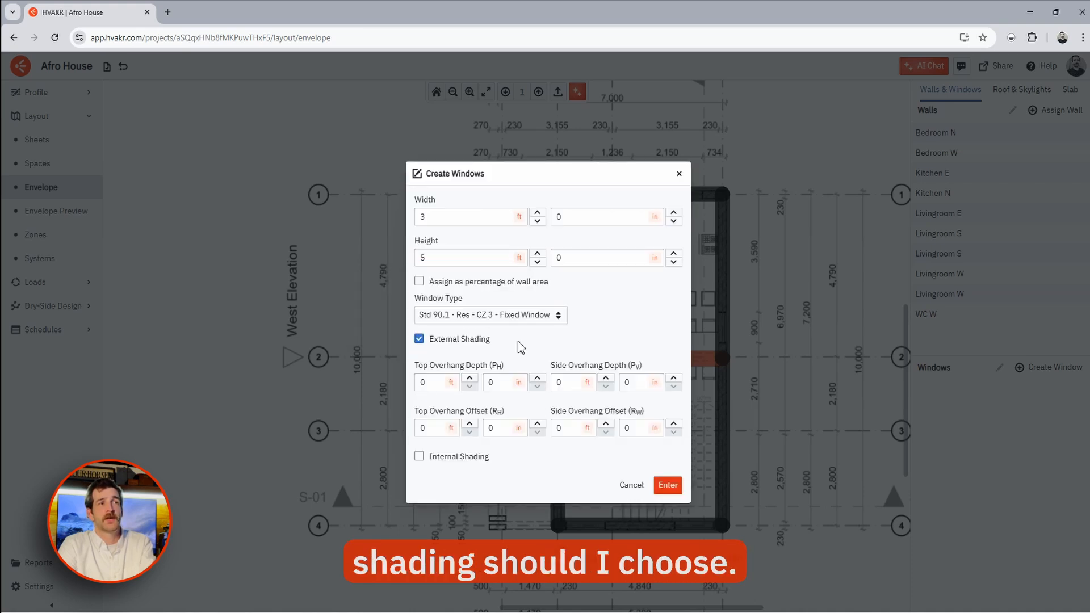
click(421, 340)
click(669, 437)
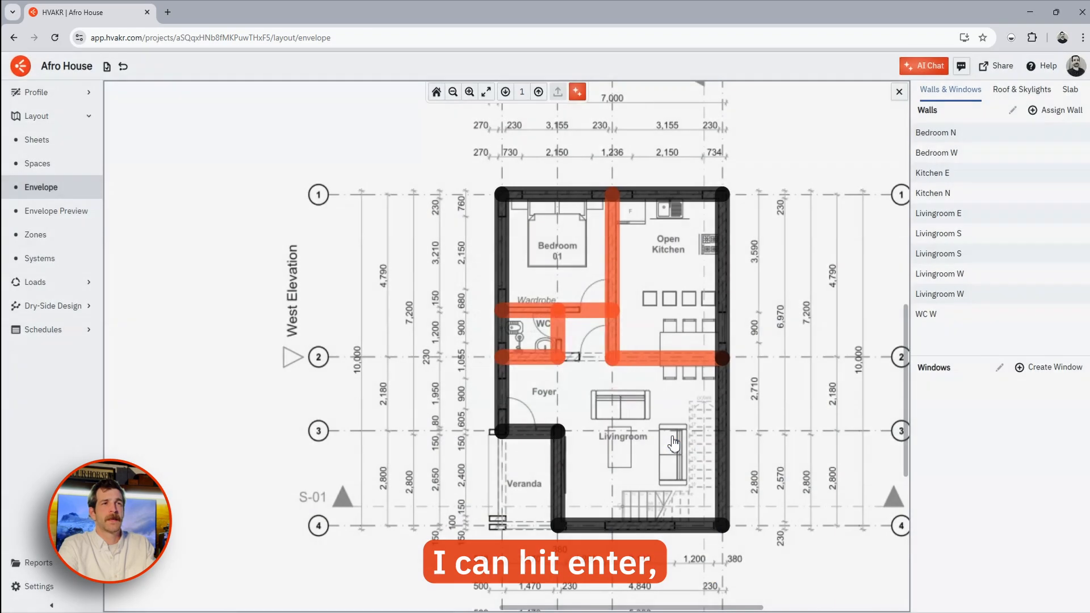
- Place windows on the Kitchen E and Kitchen N walls, widening Kitchen N to 84 inches
click(751, 335)
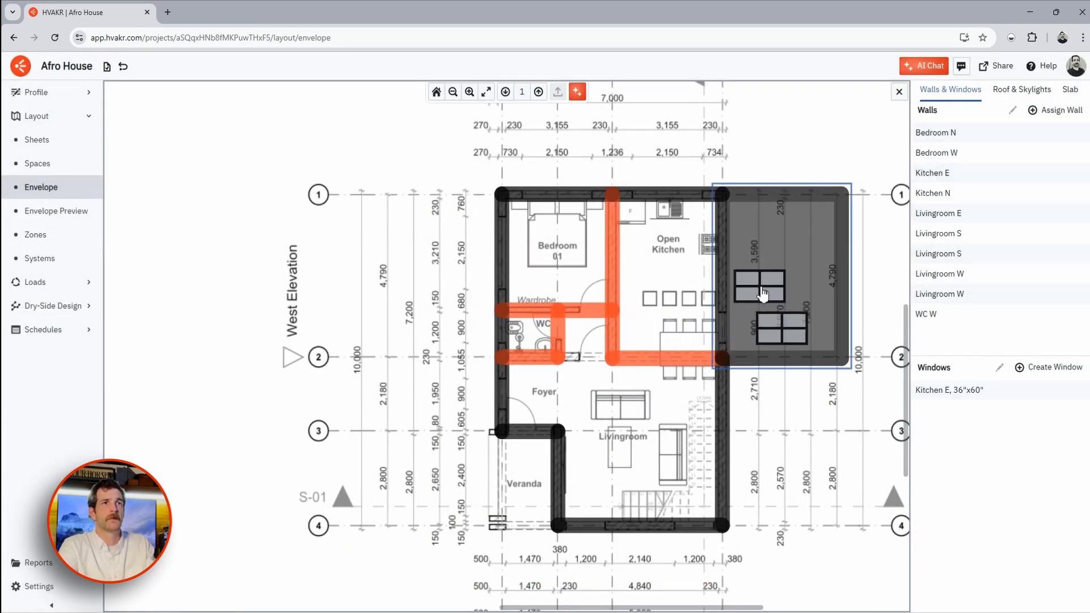
middle_drag(762, 288, 764, 357)
click(673, 234)
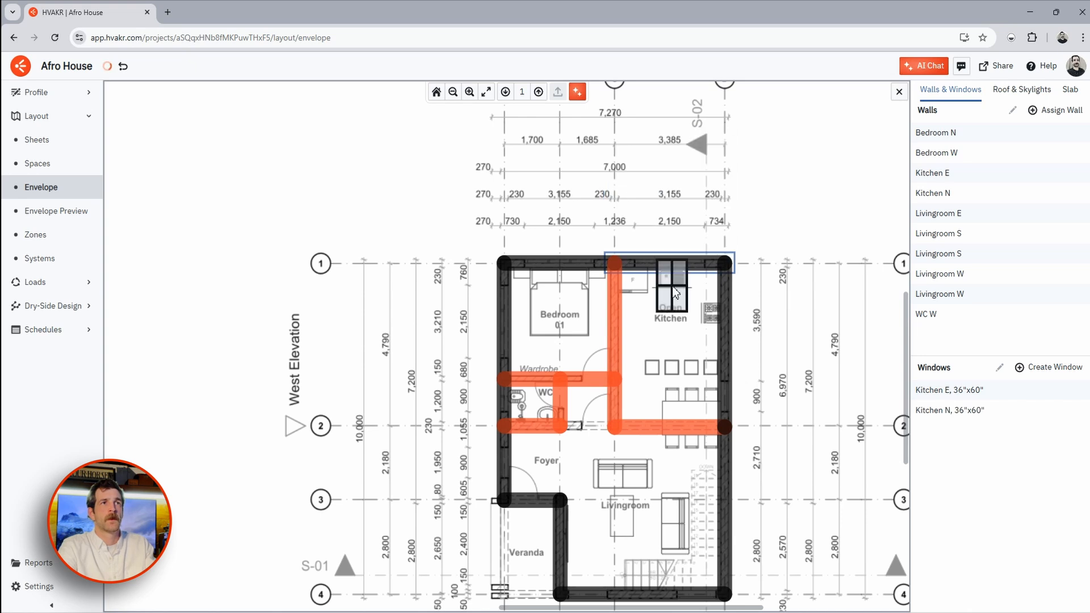
scroll(674, 234, up, 4)
click(631, 236)
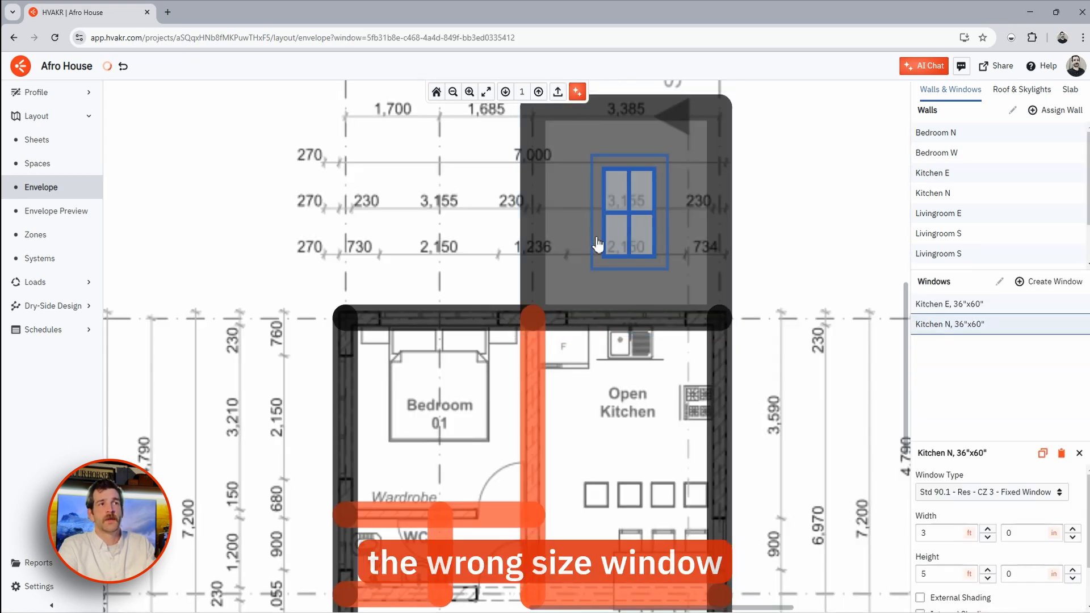
double_click(936, 534)
text(6)
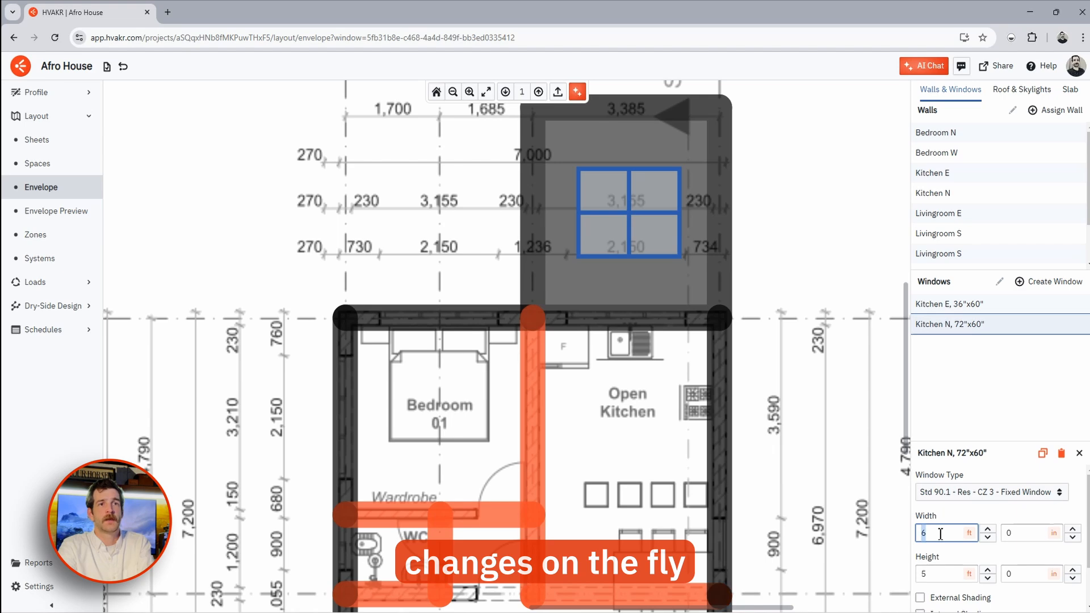
text(7)
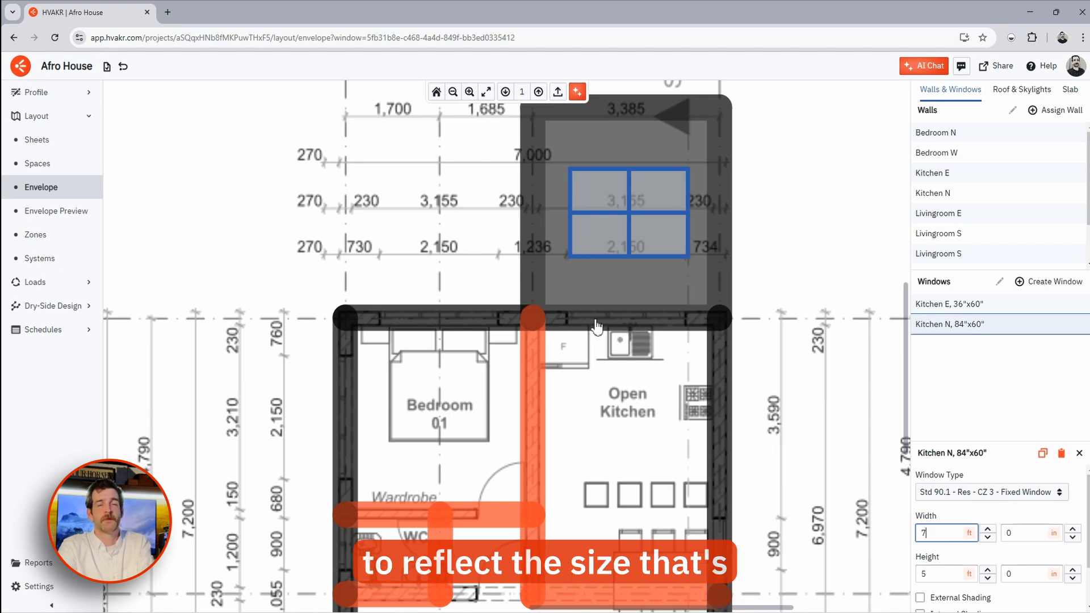
click(840, 337)
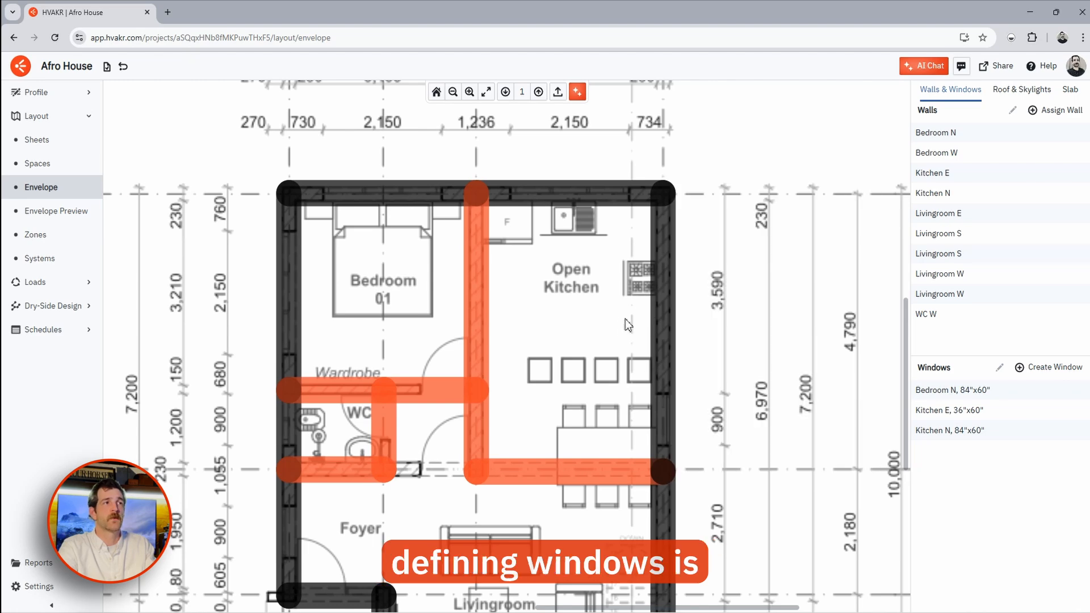
scroll(624, 327, down, 5)
drag(637, 340, 778, 367)
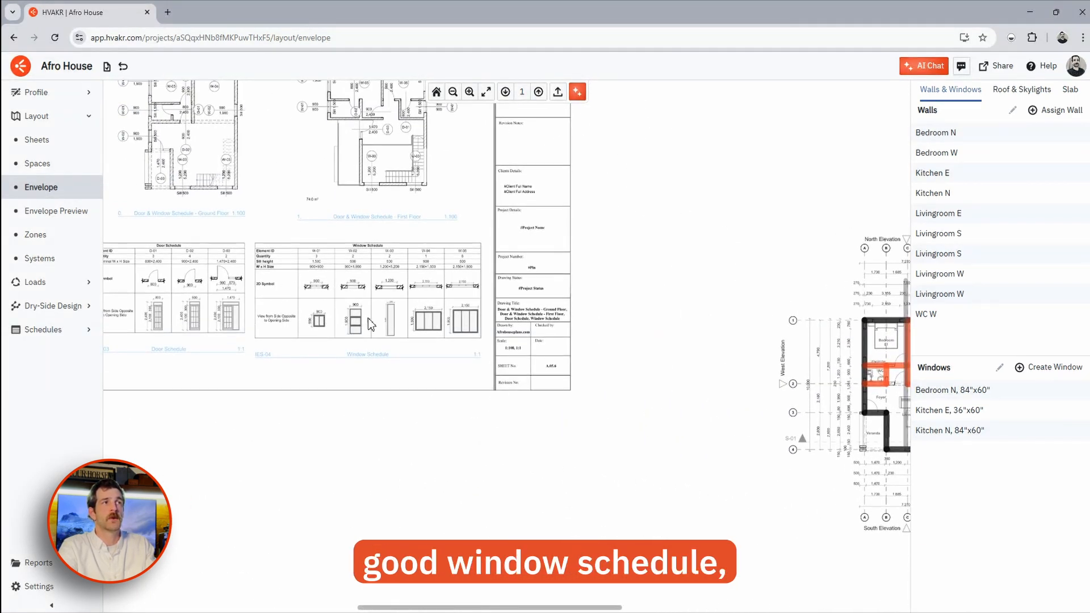
click(40, 164)
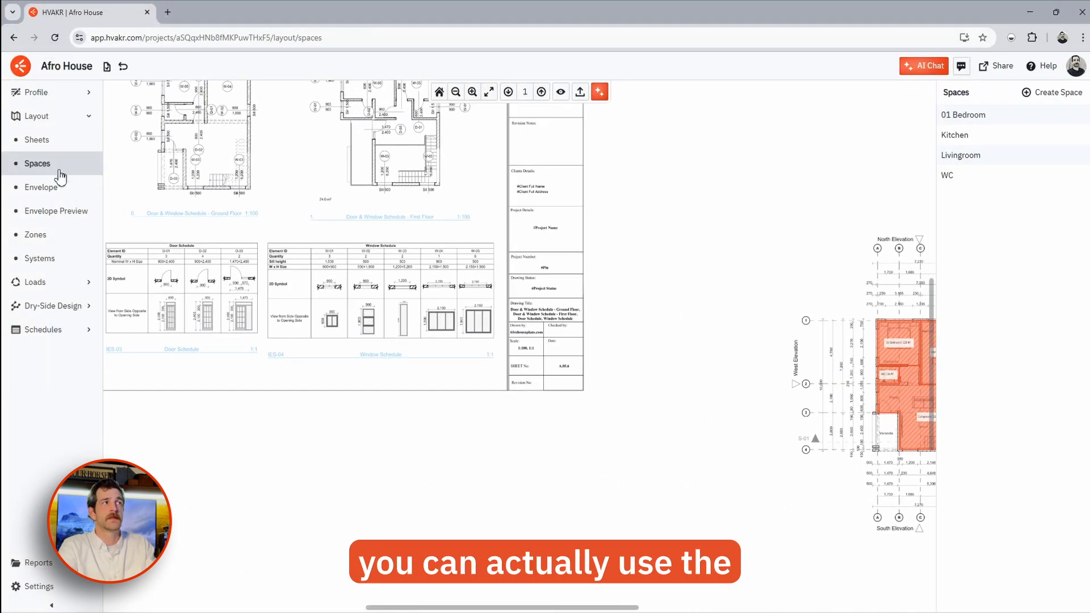
click(1050, 93)
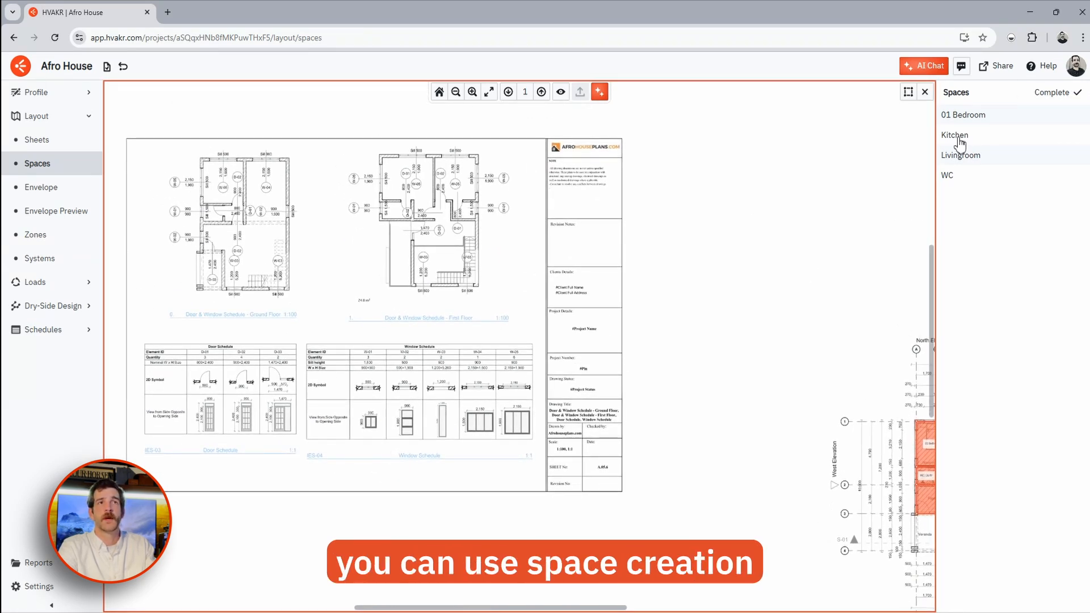
scroll(454, 442, up, 5)
click(338, 443)
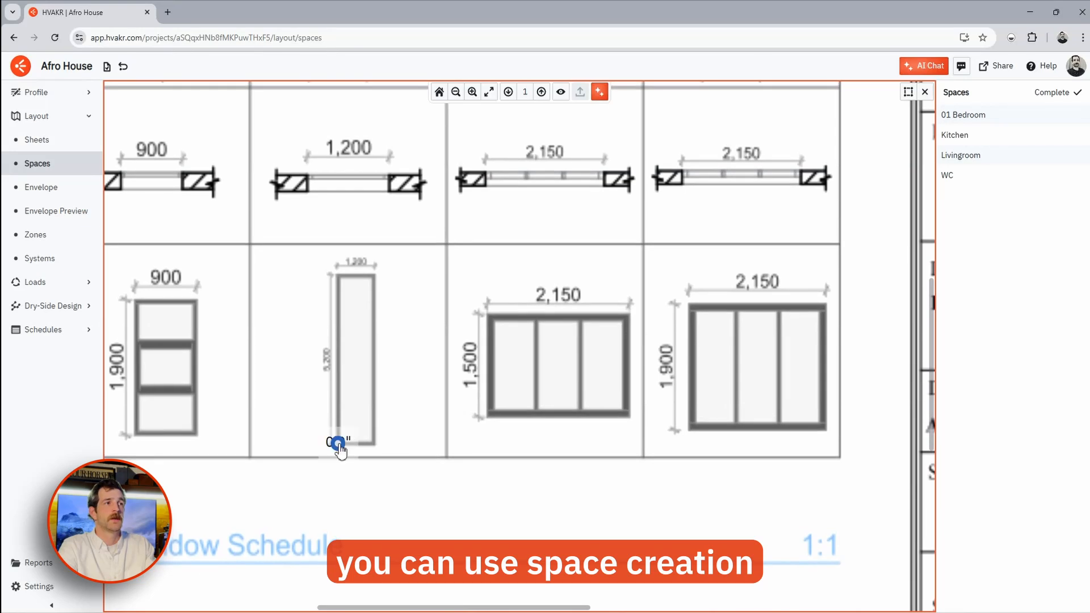
click(337, 278)
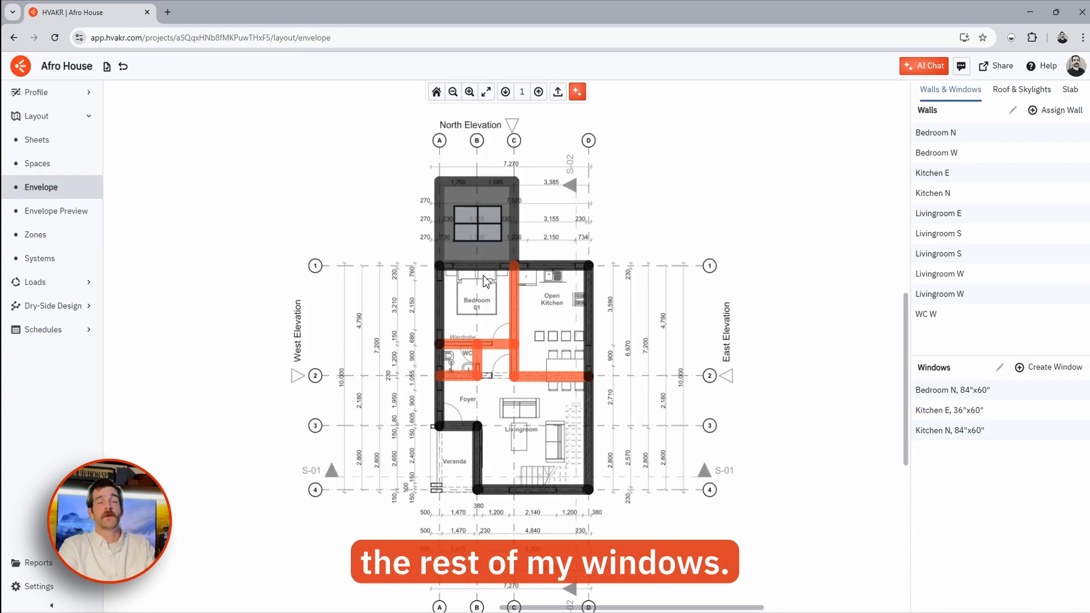
- Box-select all Level 1 walls and windows to review them, then clear the selection
scroll(439, 307, up, 3)
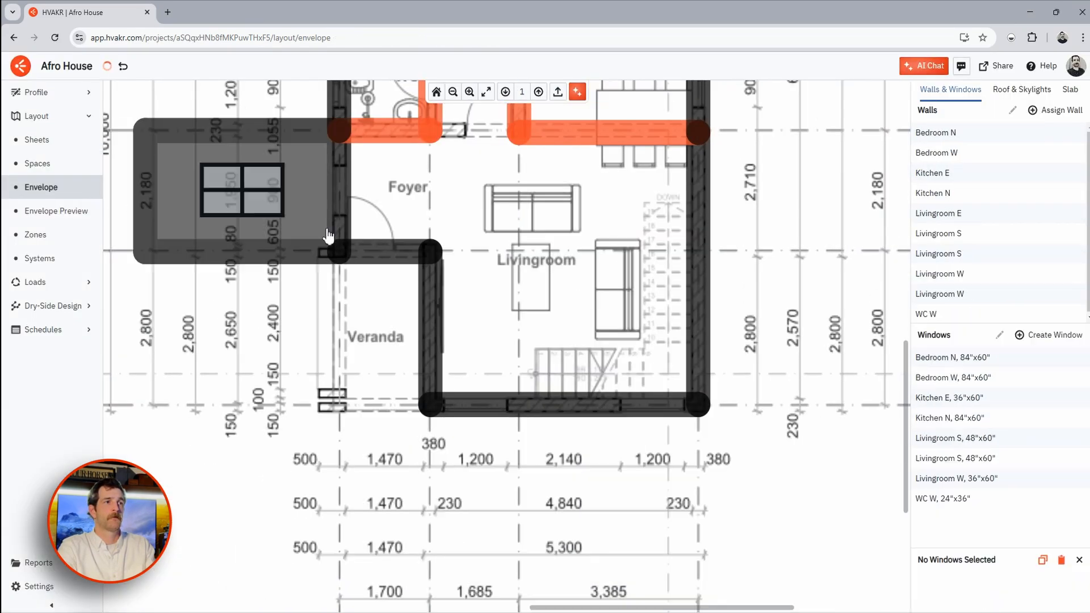
drag(357, 174, 686, 542)
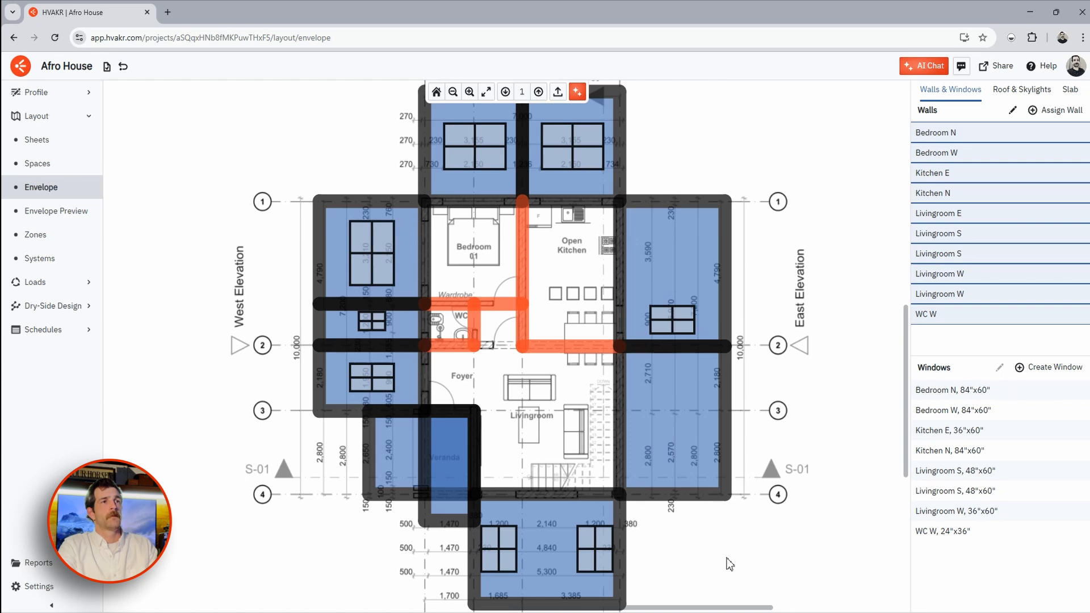
click(729, 564)
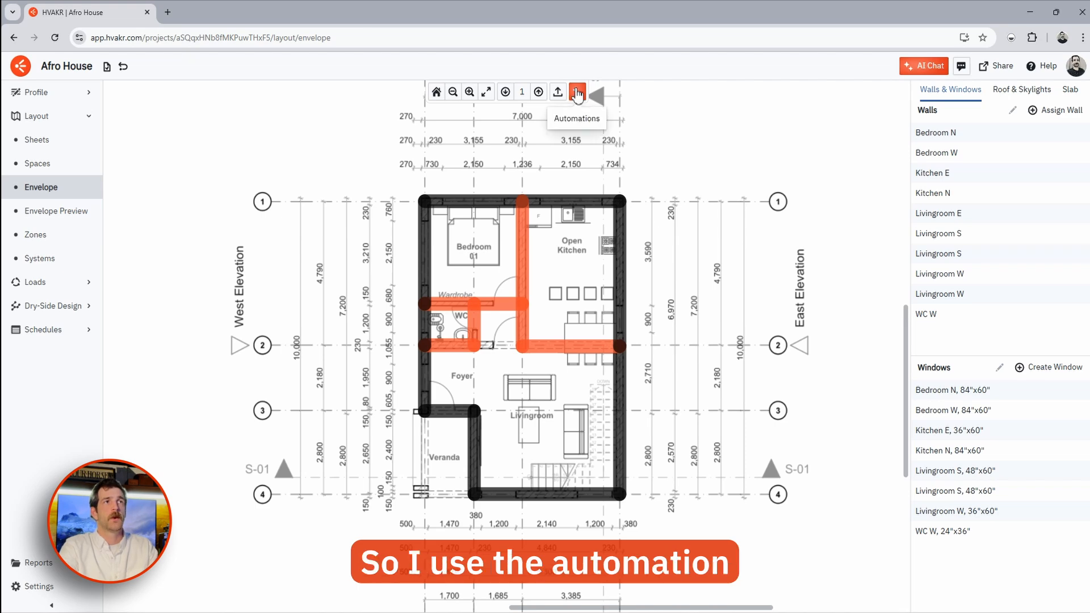
- Make the Level 1 Bedroom N wall a CZ 3 Mass Wall and colour it brown
drag(340, 154, 818, 588)
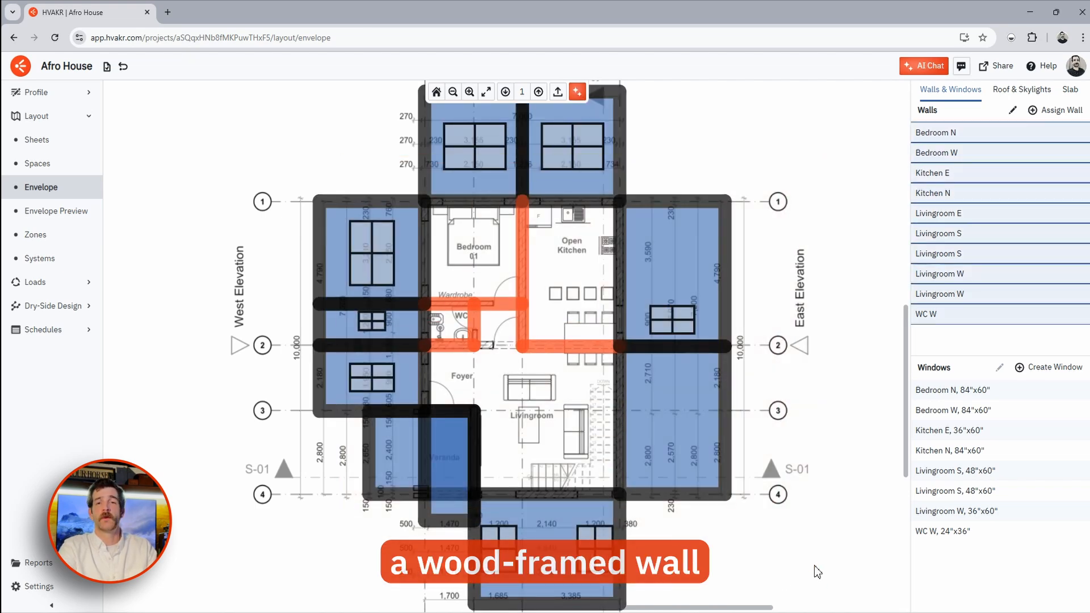
click(754, 576)
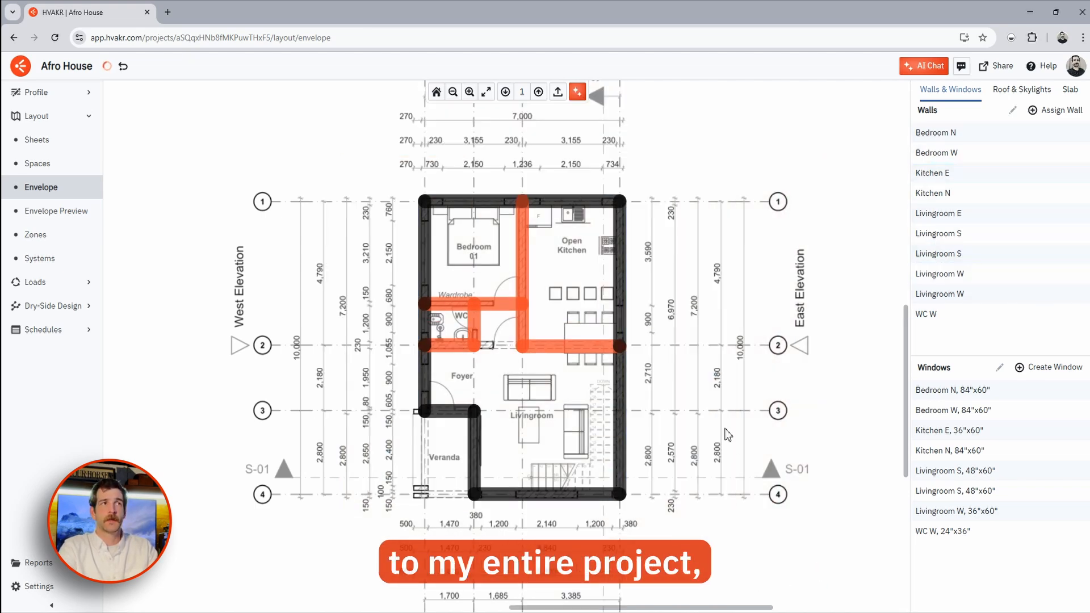
scroll(589, 337, up, 3)
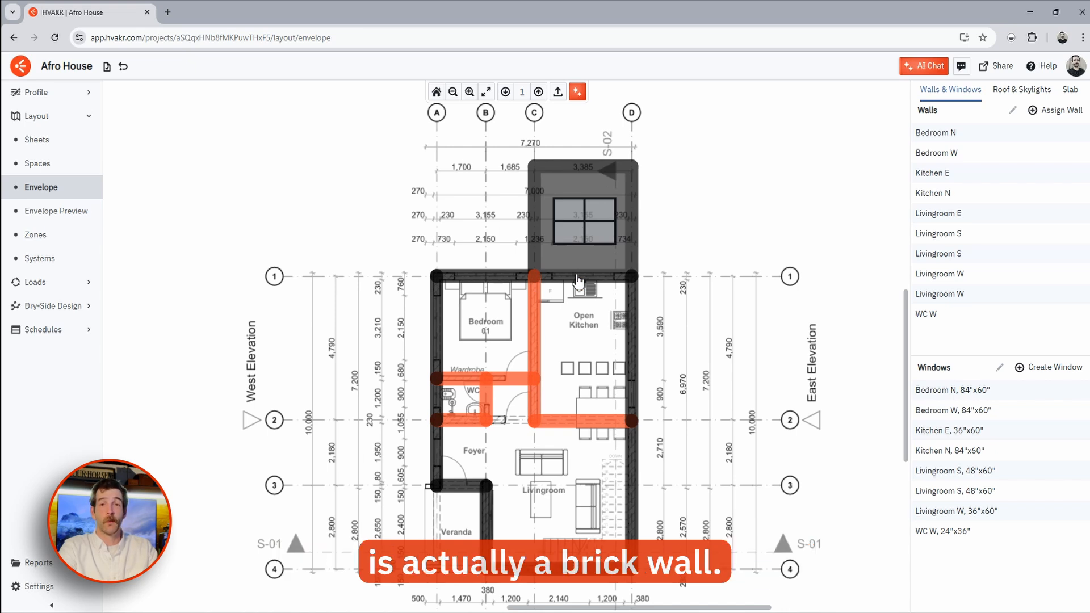
click(514, 276)
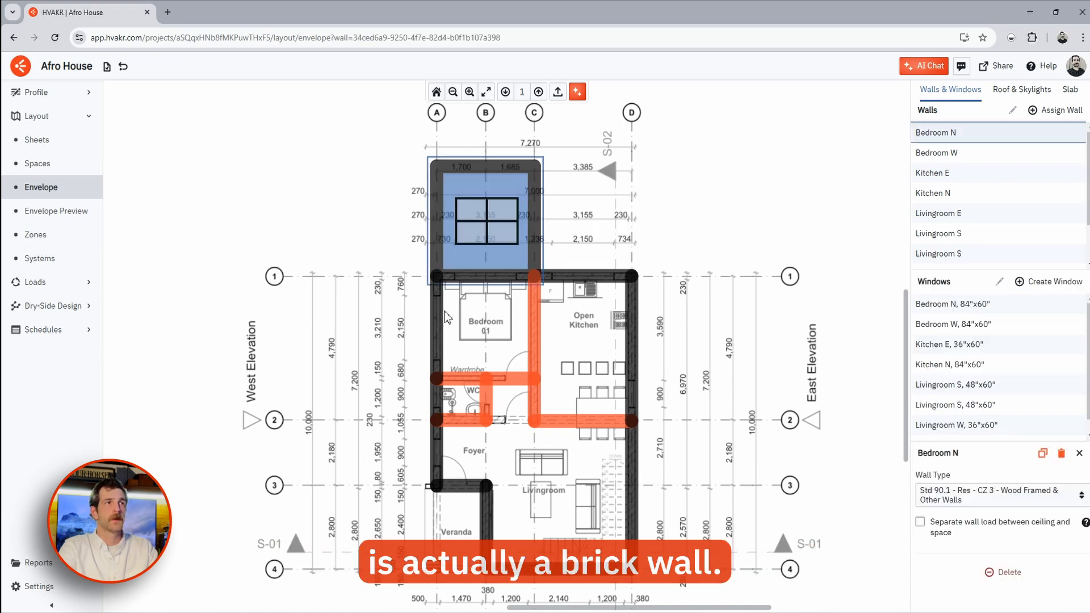
click(947, 502)
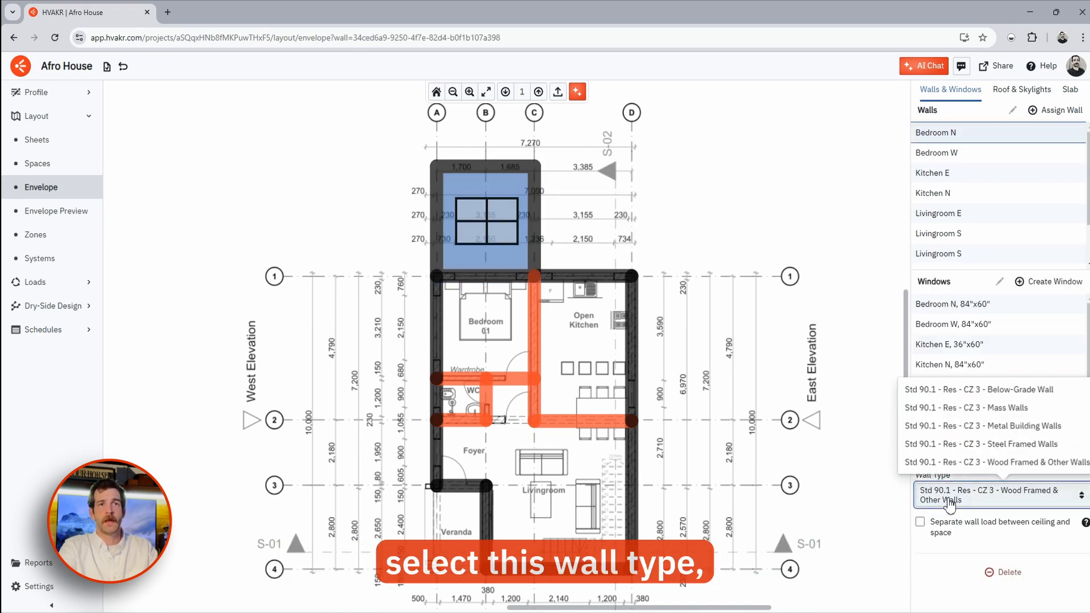
click(979, 410)
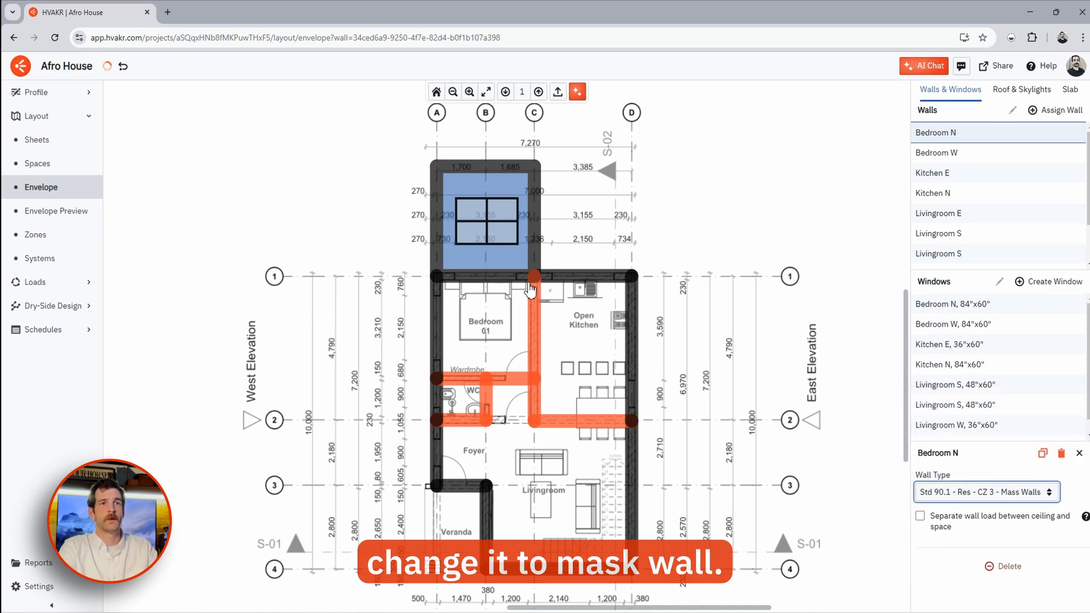
right_click(499, 272)
mouse_move(556, 289)
click(624, 300)
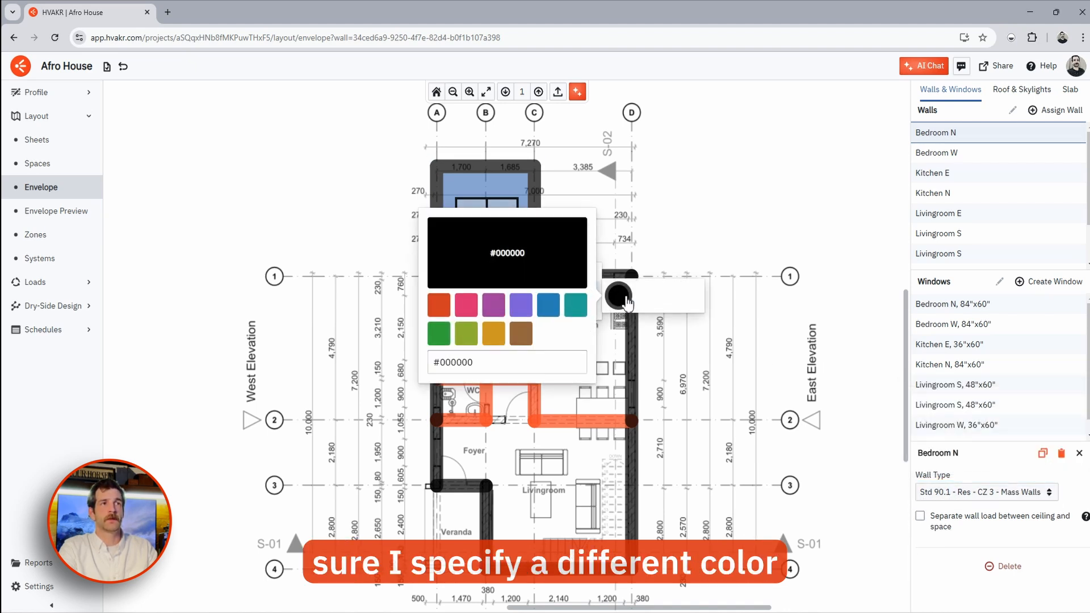
click(521, 333)
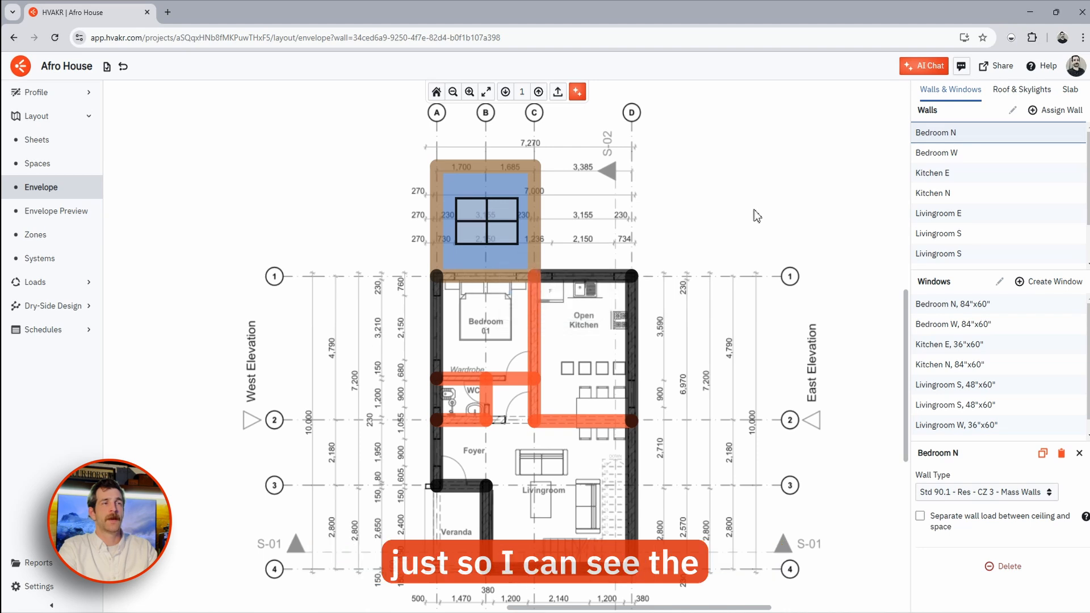
- Change the Kitchen N wall to the CZ 3 Mass Walls type as well
click(689, 226)
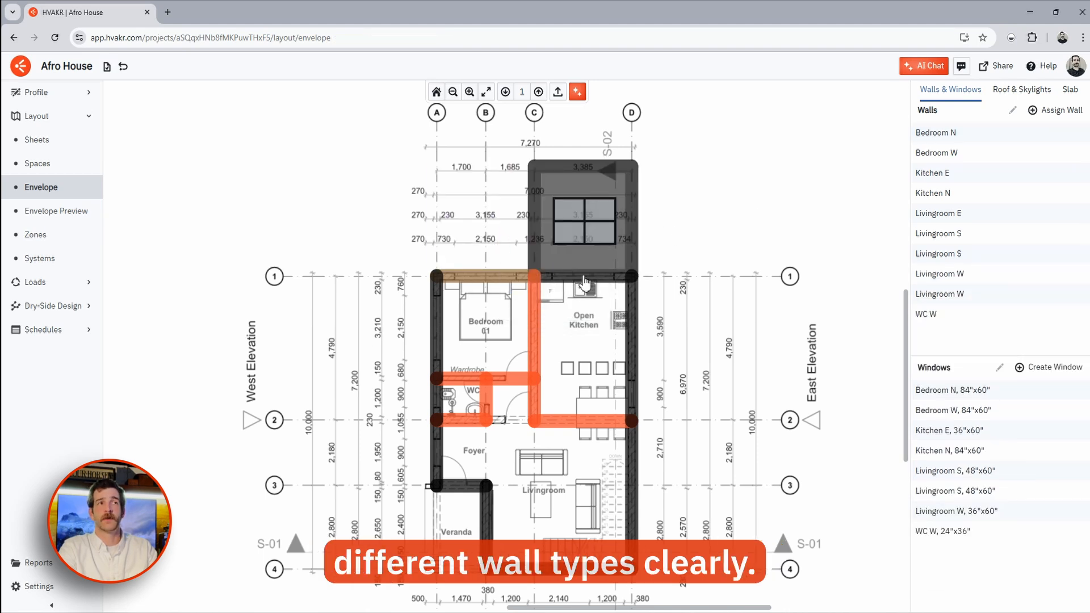
click(585, 281)
click(953, 499)
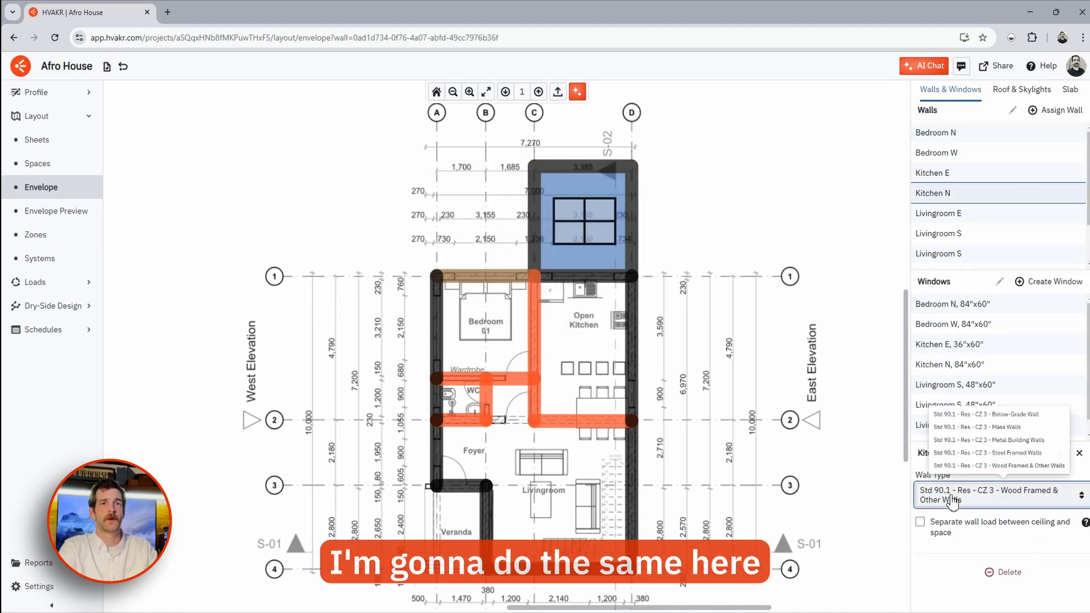
click(958, 414)
- On level 2, set the Master Bedroom N and Bedroom N walls to CZ 3 Mass Walls
click(538, 92)
click(494, 270)
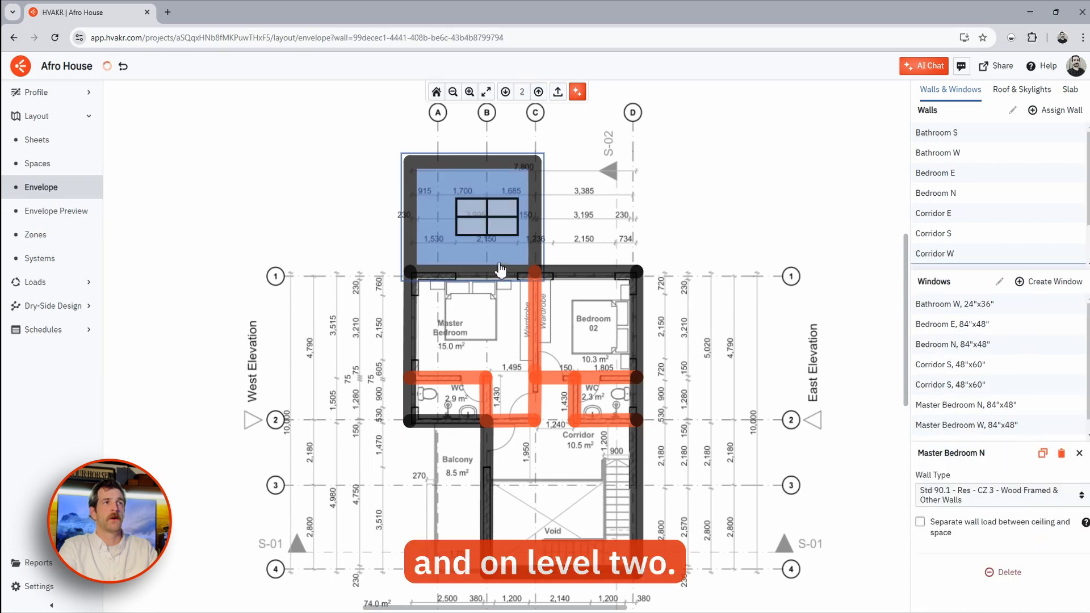
click(942, 493)
click(945, 406)
click(603, 273)
click(936, 495)
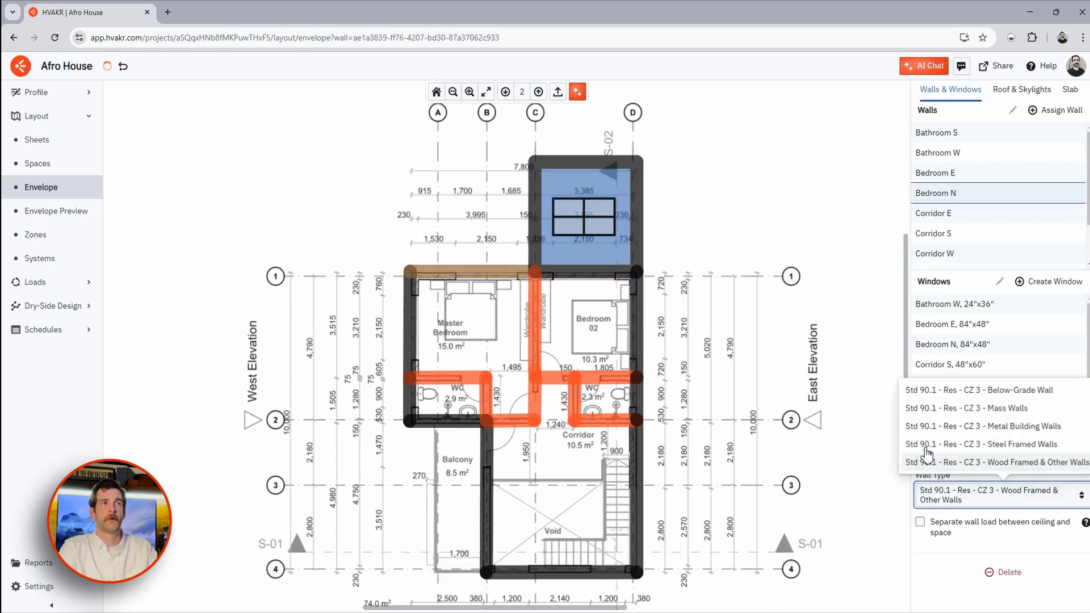
click(937, 406)
click(675, 372)
drag(673, 366, 649, 326)
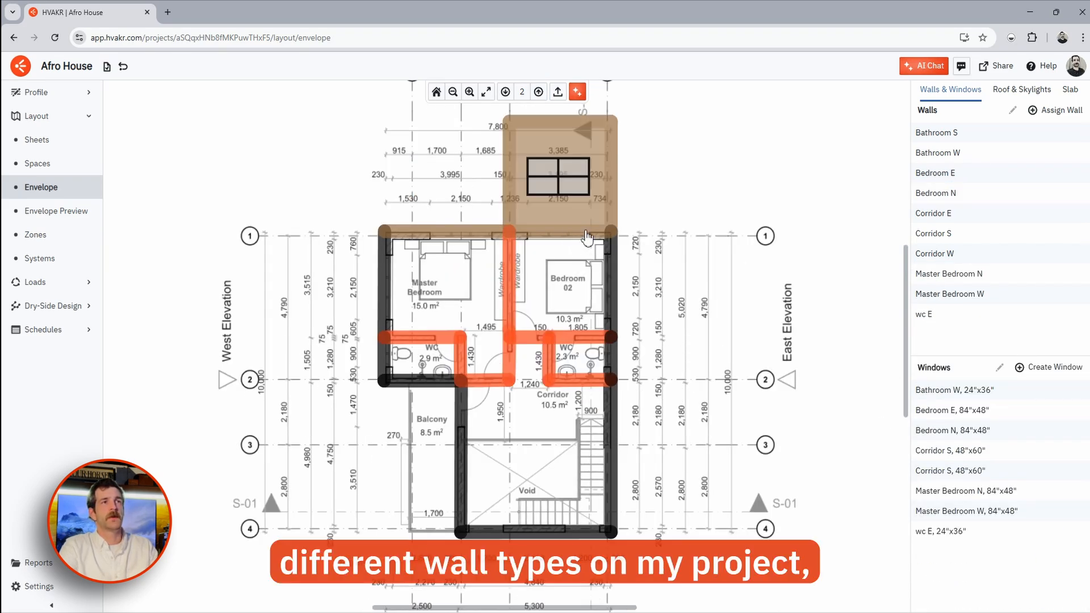
- Inspect the house's 3-D envelope preview from several angles, then go to the Zones page
click(66, 219)
drag(615, 440, 627, 411)
scroll(641, 368, down, 7)
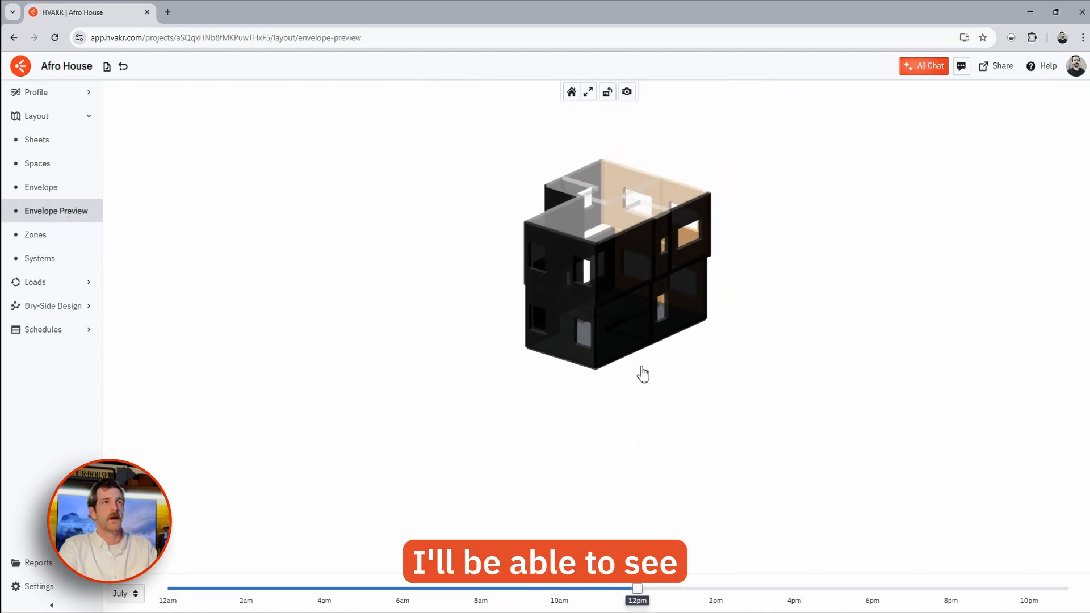
drag(649, 328, 645, 340)
scroll(617, 331, up, 12)
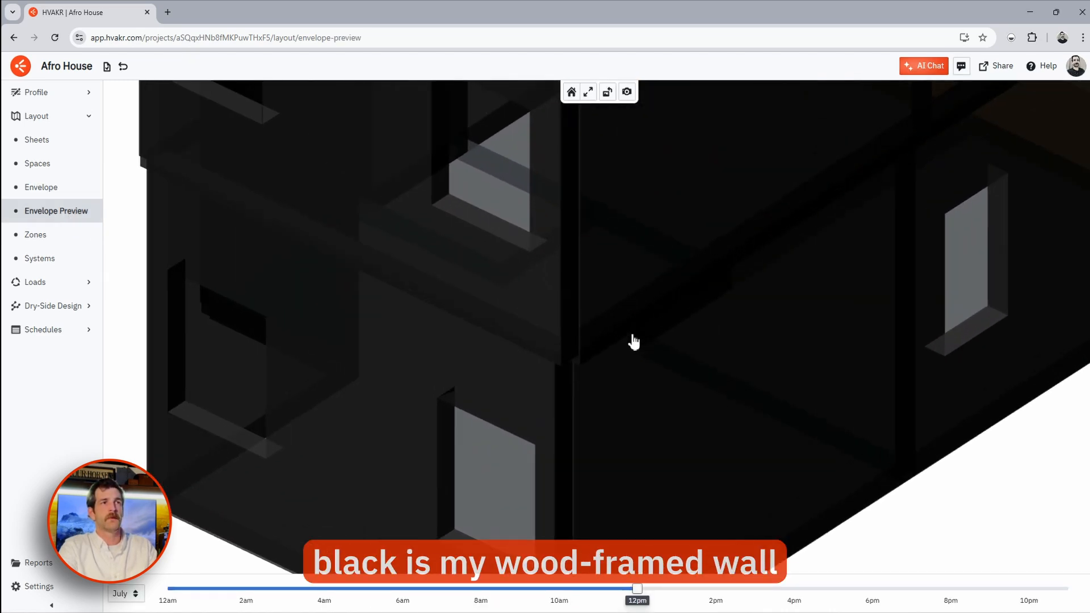
scroll(634, 358, down, 5)
drag(749, 371, 553, 392)
scroll(499, 329, down, 4)
scroll(498, 369, down, 4)
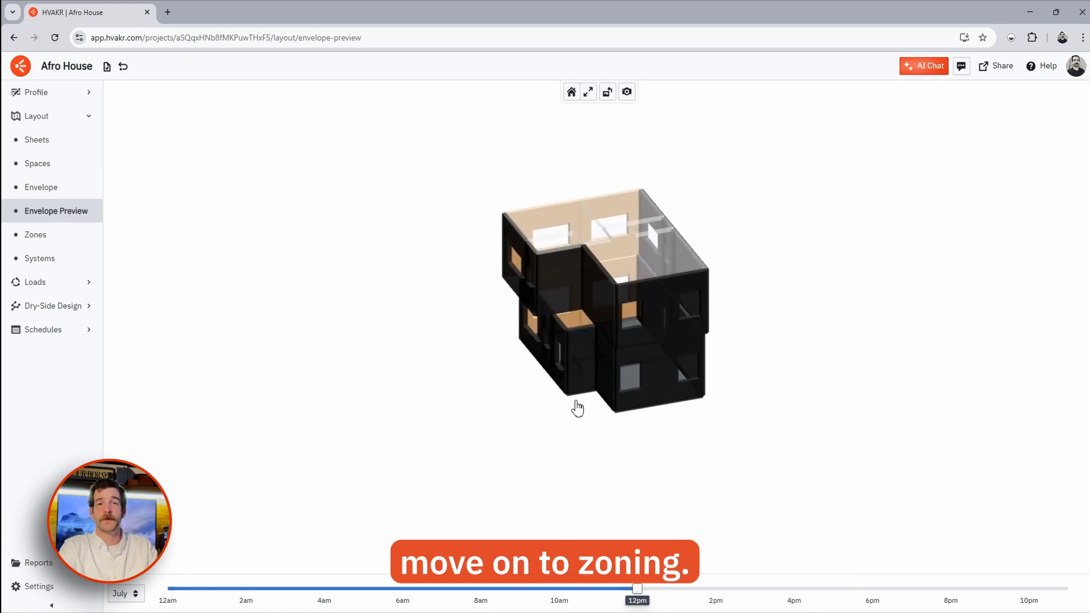
click(53, 240)
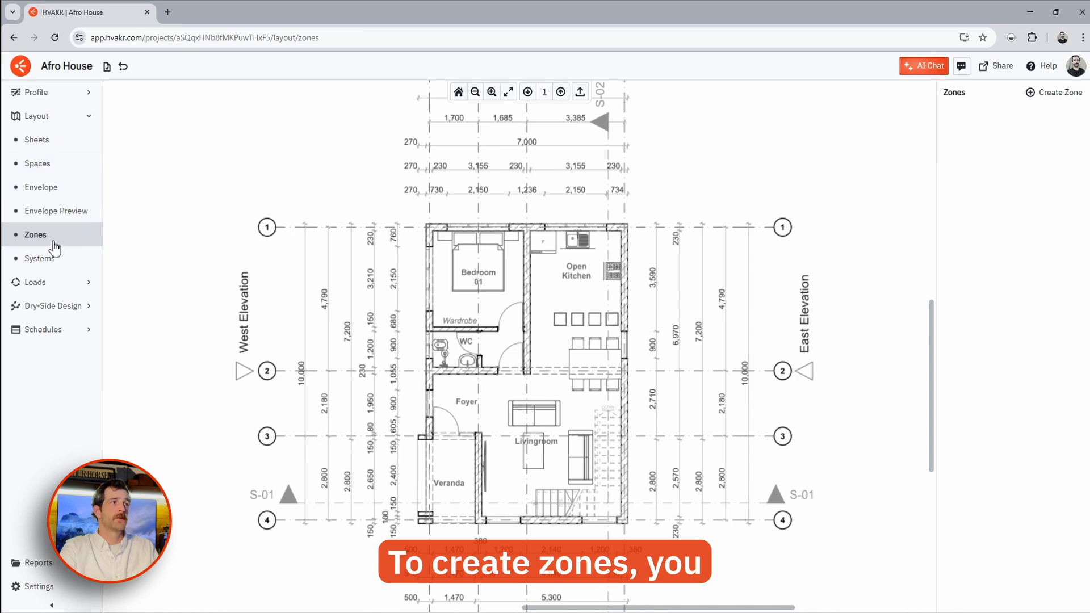
- Create a new zone named AC-1 with a red-orange colour
click(1038, 96)
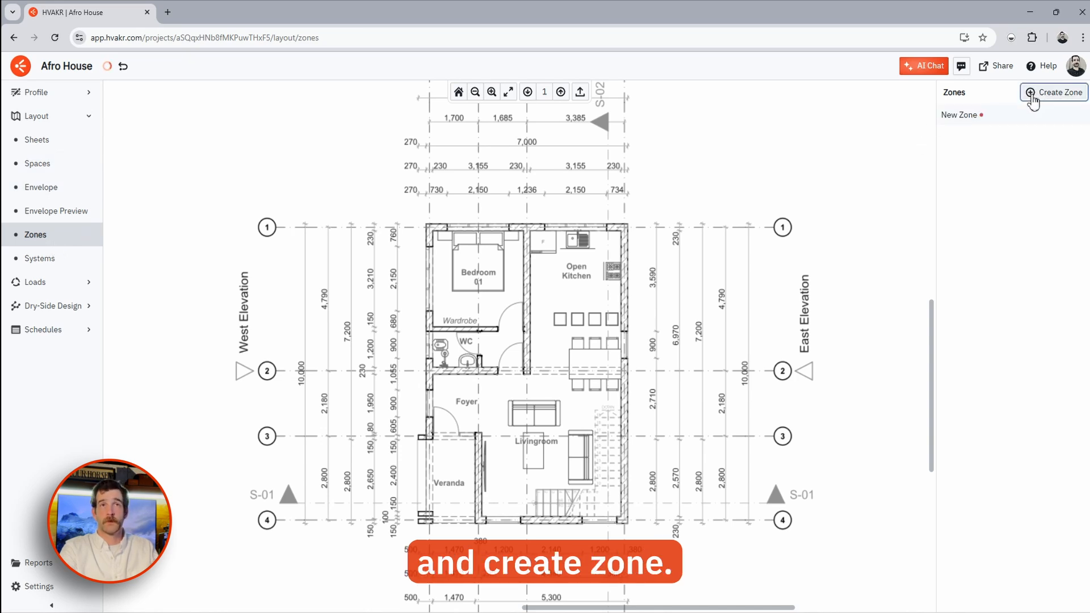
click(969, 119)
double_click(990, 401)
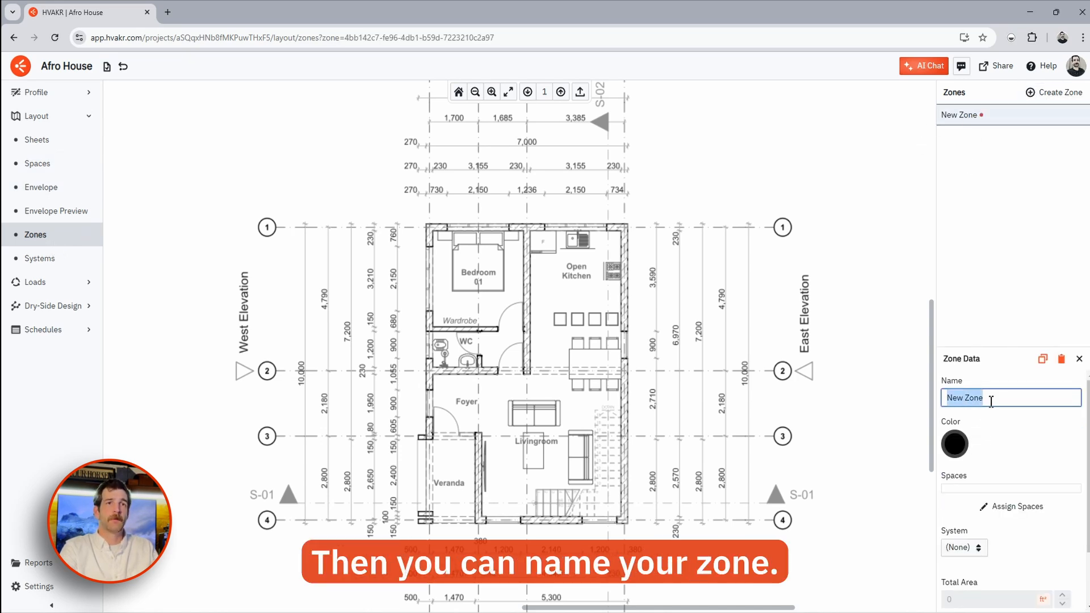
text(AC-1)
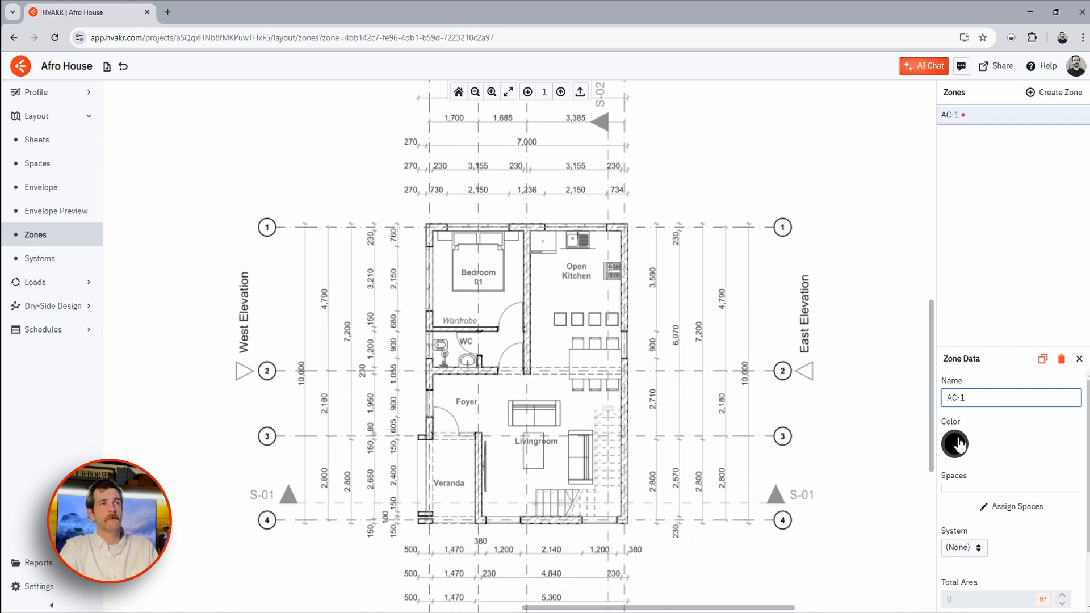
click(954, 443)
click(788, 454)
- Assign 01 Bedroom, WC, Livingroom and Kitchen to zone AC-1
click(1010, 508)
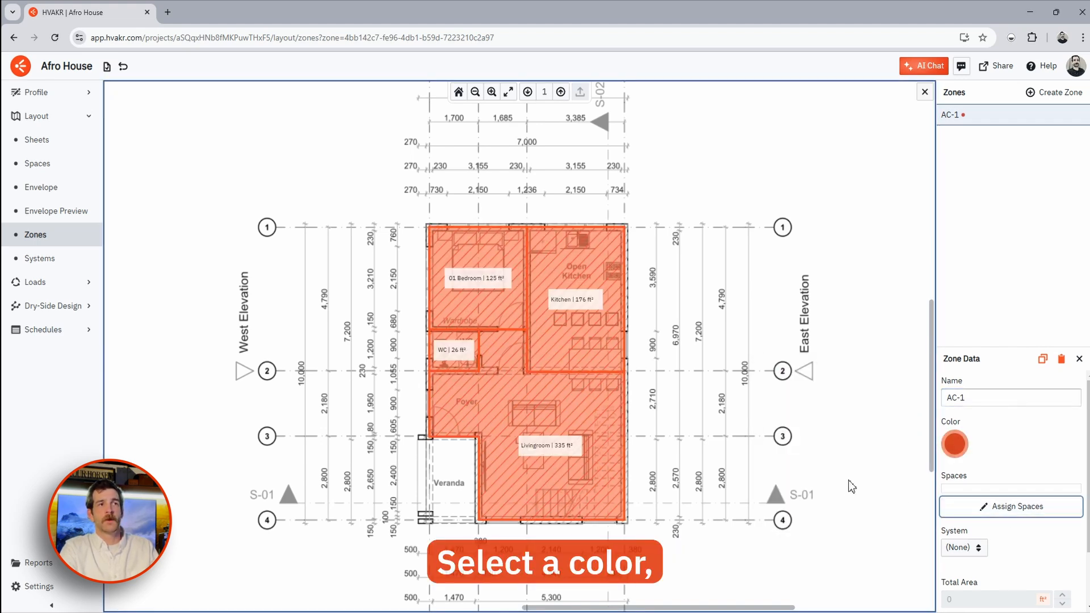
scroll(511, 341, up, 1)
click(476, 352)
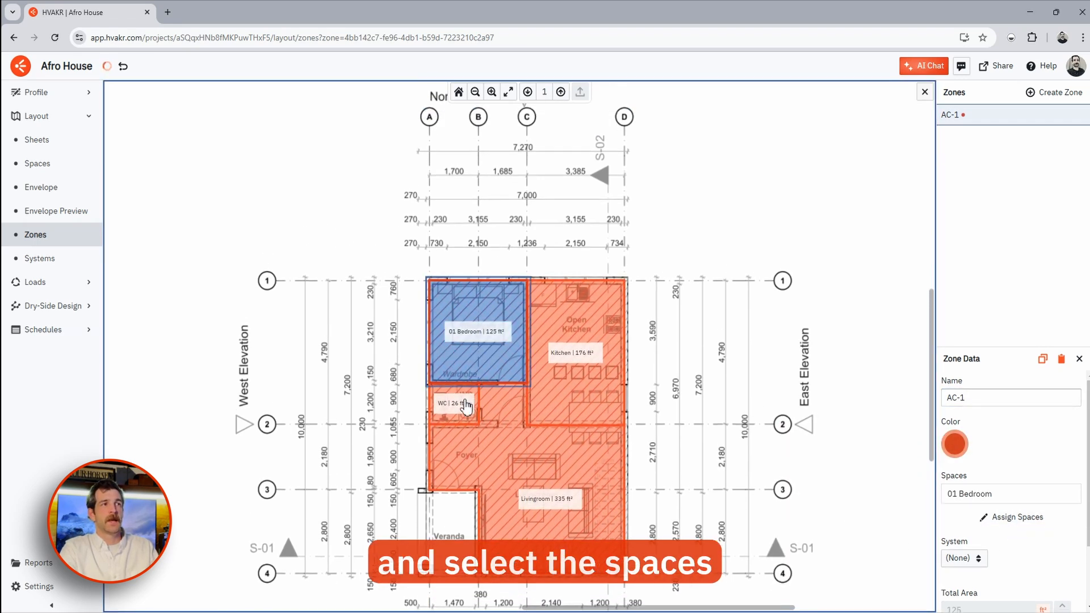
click(454, 404)
click(514, 454)
click(590, 398)
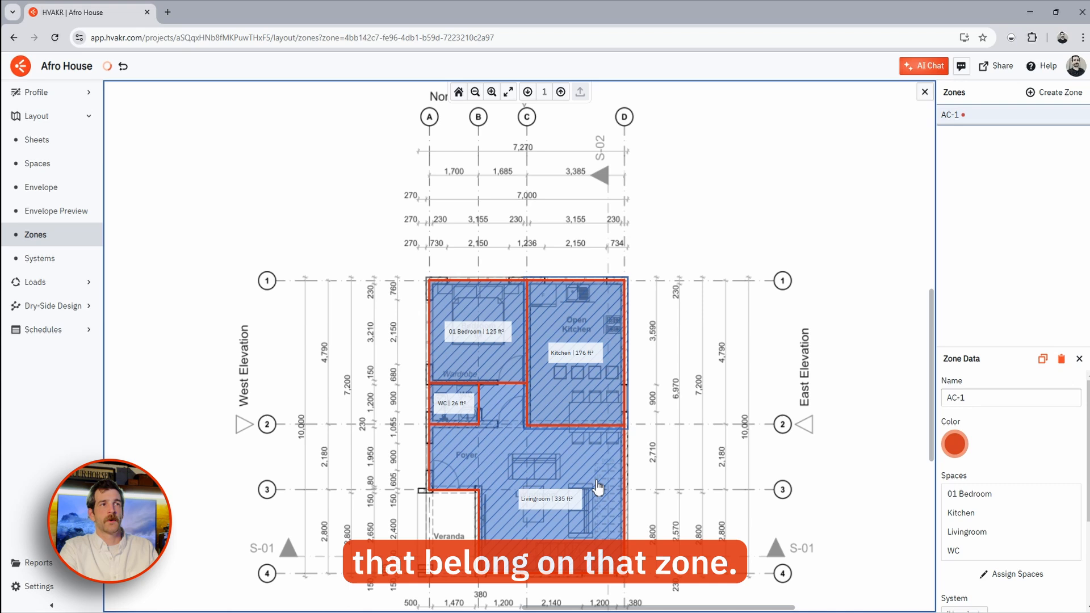
click(751, 393)
drag(734, 456, 743, 405)
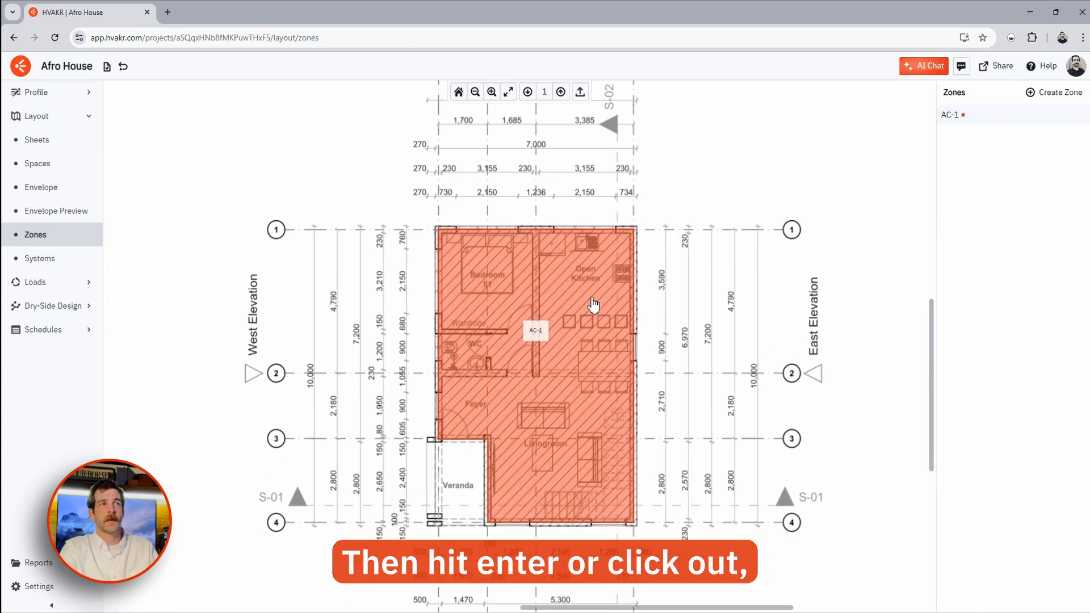
- Create zone AC-2 on level 2 and view its cooling load chart (12887 Btu/h peak)
click(561, 93)
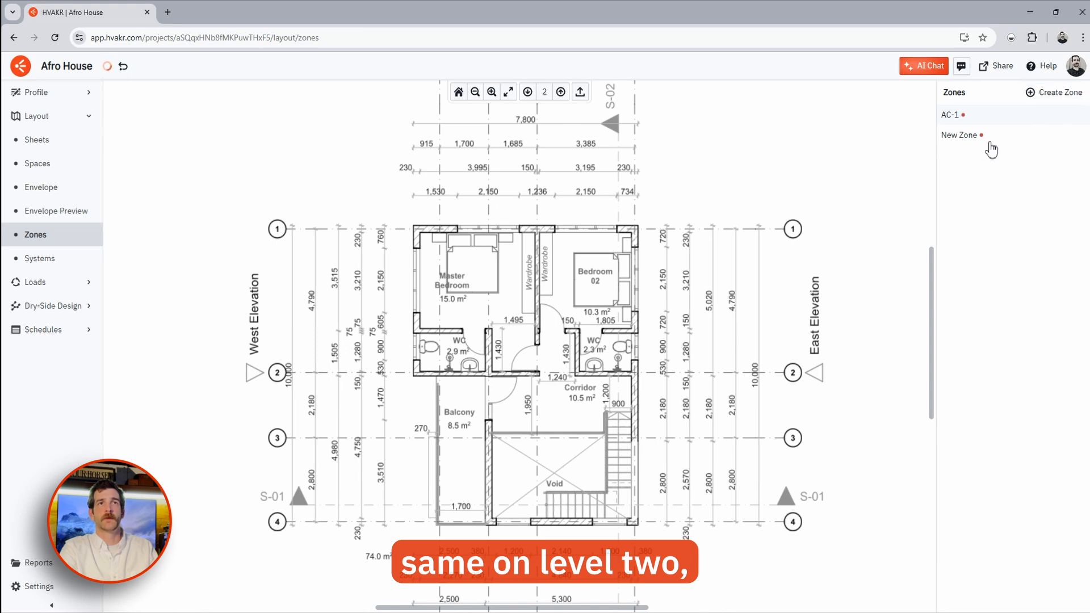
click(989, 143)
text(AC-2)
click(953, 440)
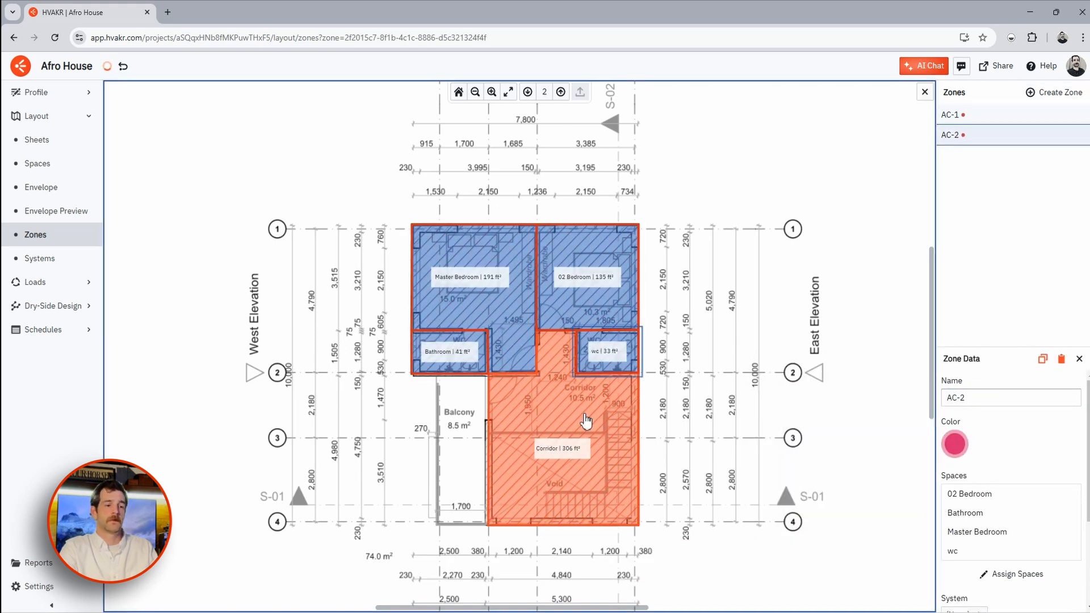
scroll(685, 392, up, 2)
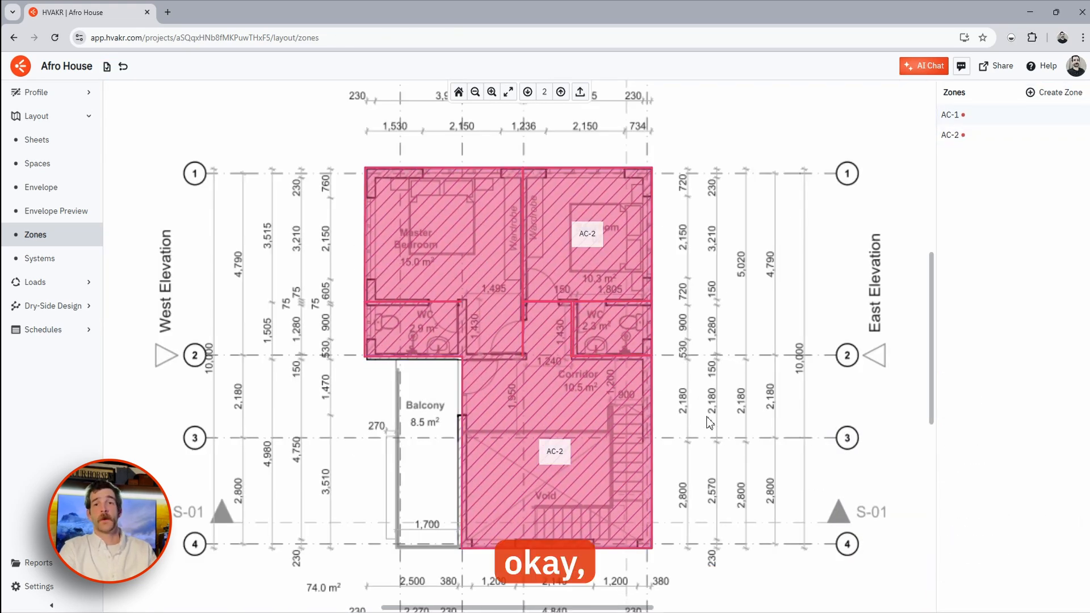
click(487, 270)
scroll(990, 454, down, 3)
click(970, 567)
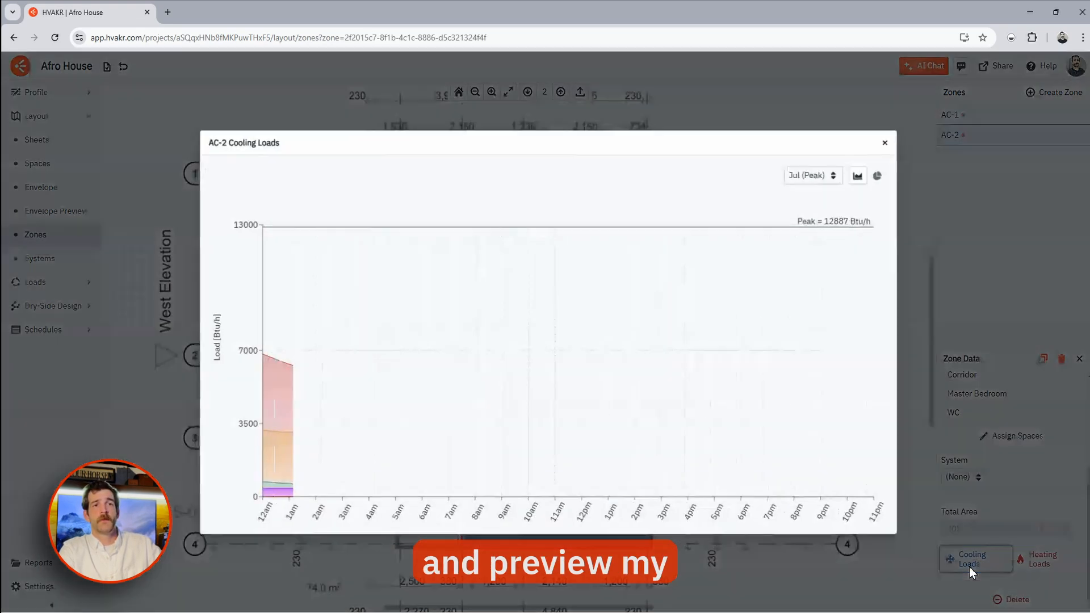
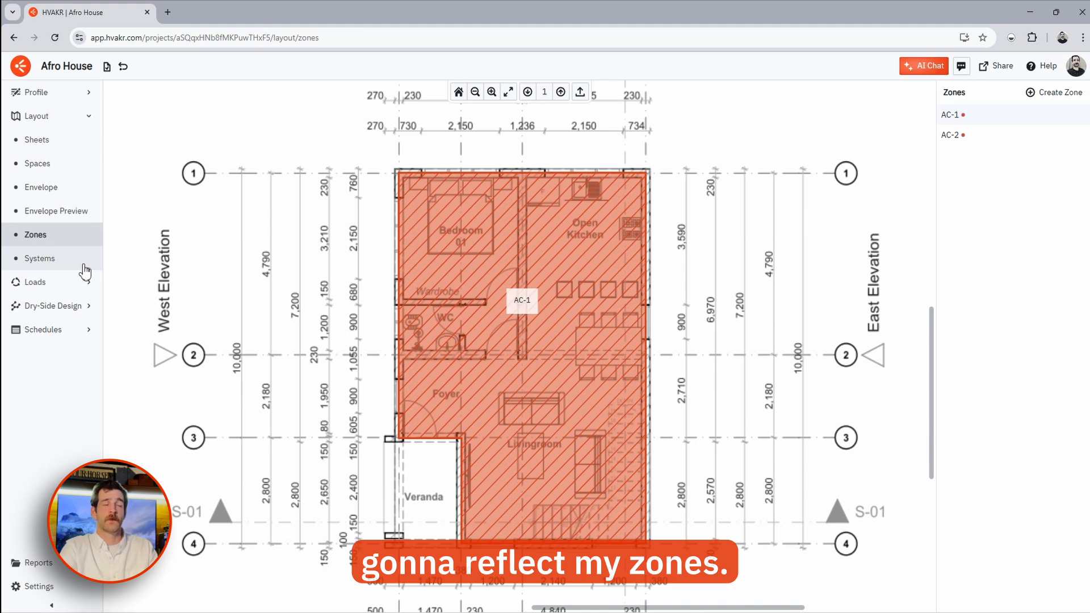
- Go to the Layout > Systems page for the Afro House plan
click(77, 262)
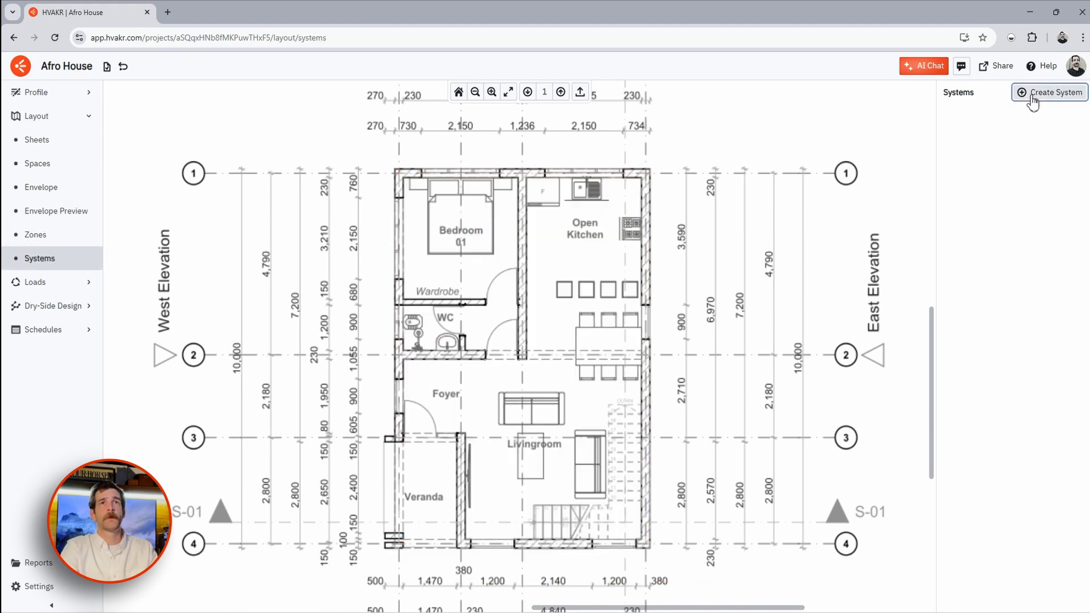
- Create system CU-1 in blue and assign zone AC-1 to it
click(1030, 93)
text(CU-1)
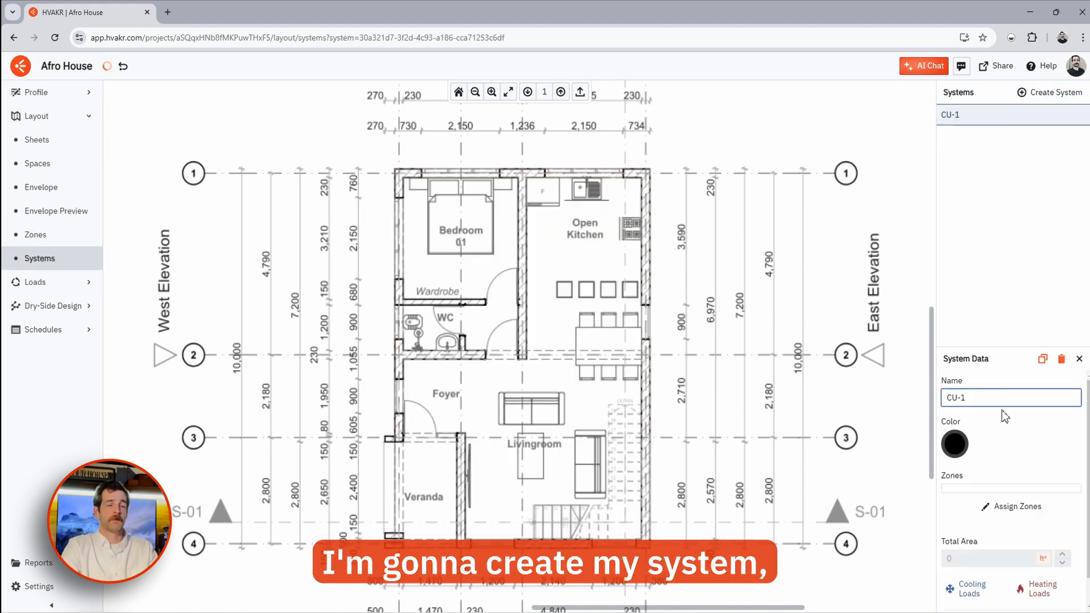
click(951, 445)
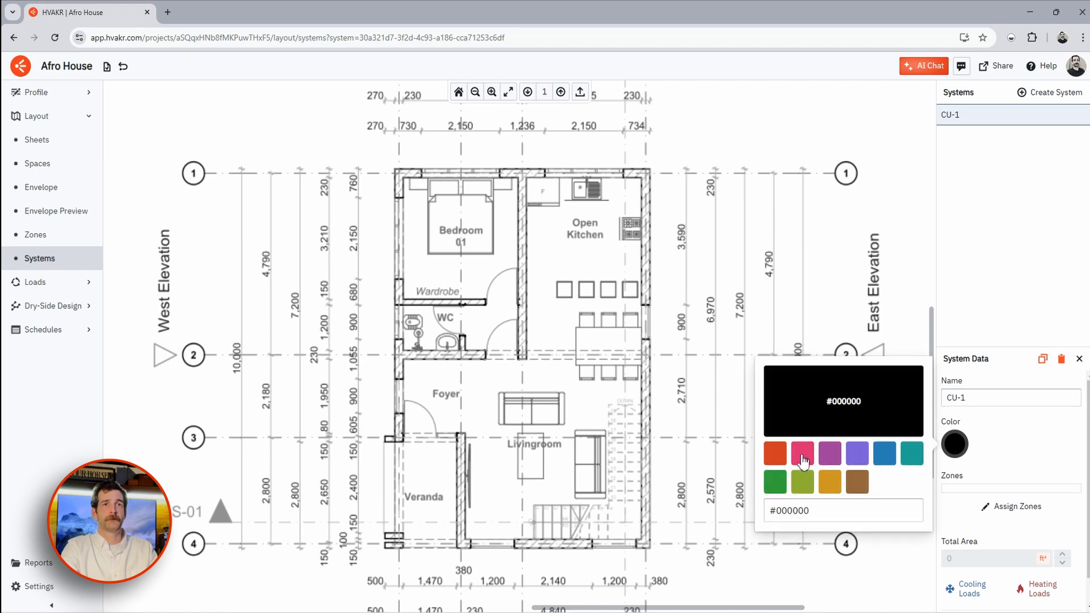
click(886, 457)
click(1011, 506)
click(596, 340)
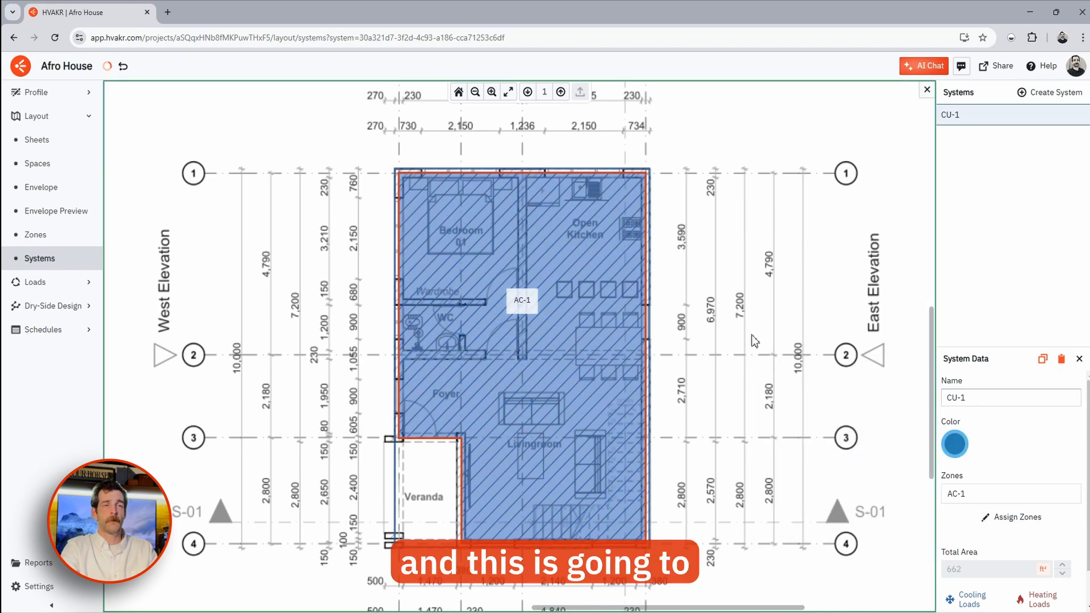
click(718, 317)
- On level 2, create system CU-2 in teal serving zone AC-2
click(560, 92)
click(1050, 92)
text(CU-2)
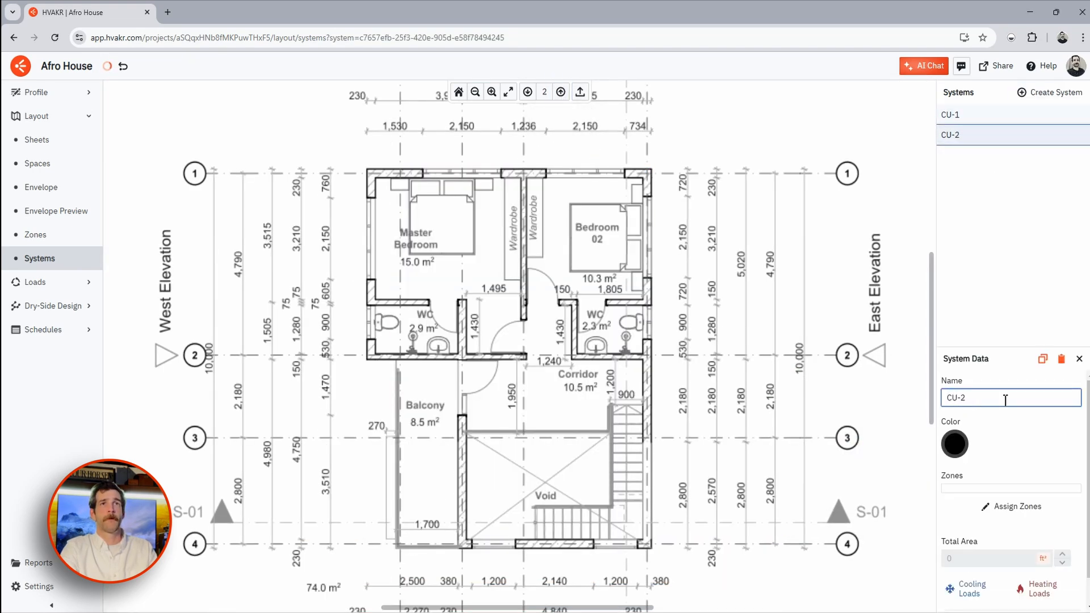
click(954, 443)
click(911, 454)
click(1012, 507)
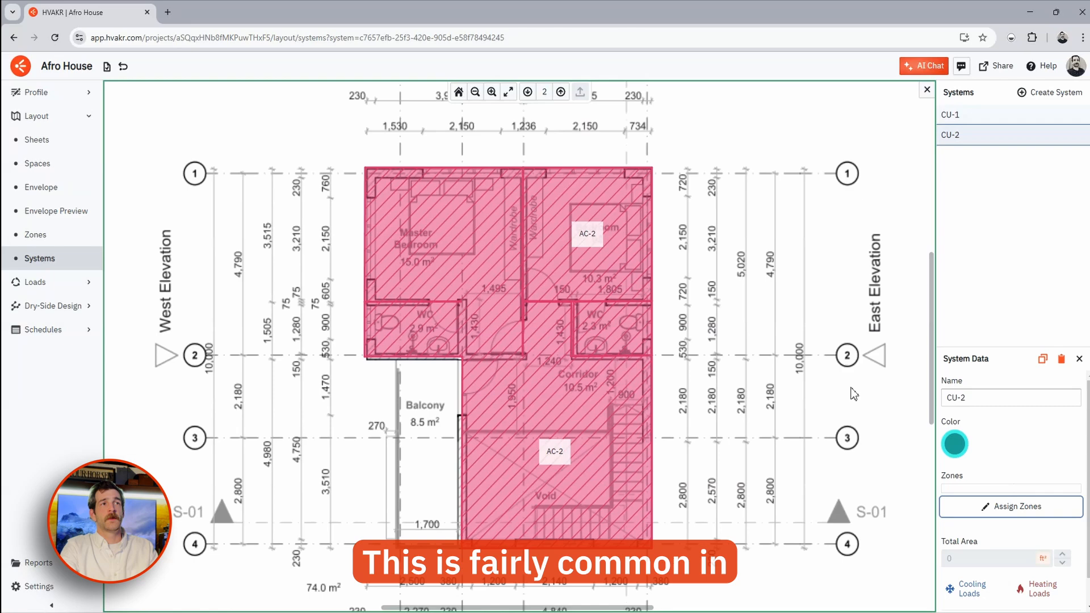
click(568, 347)
click(759, 347)
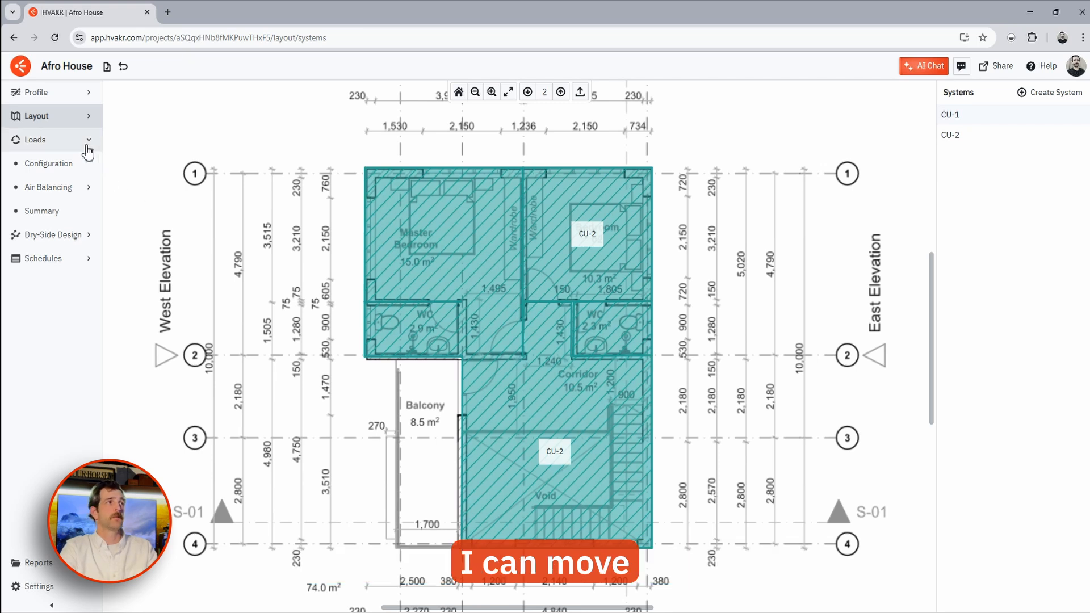
- In Loads Configuration, add return air, a cooling coil and a heating coil to both terminal units
click(23, 165)
drag(621, 392, 536, 278)
drag(560, 381, 542, 330)
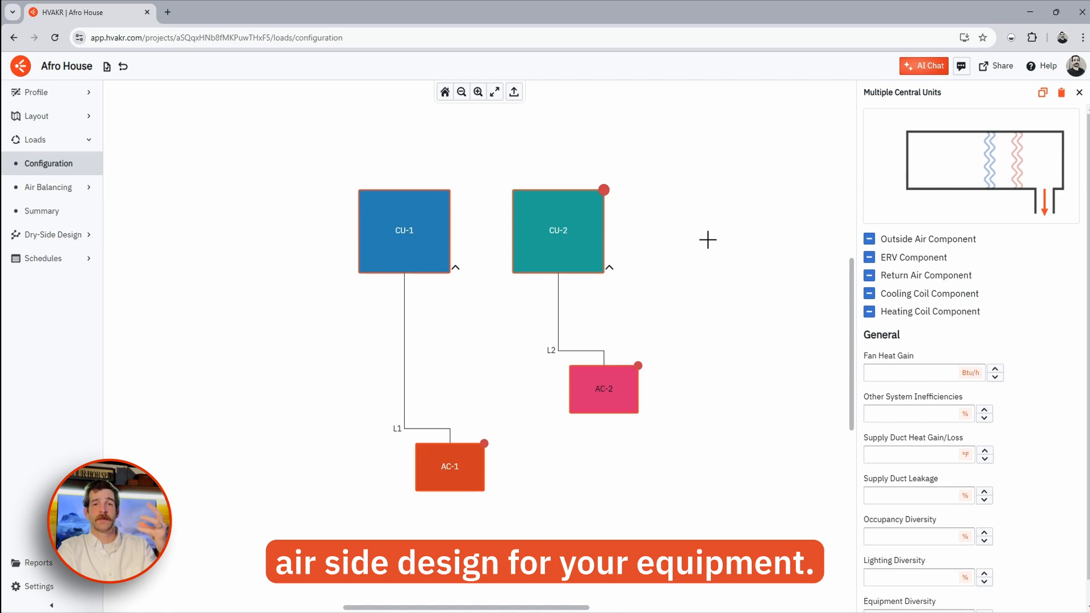
click(707, 239)
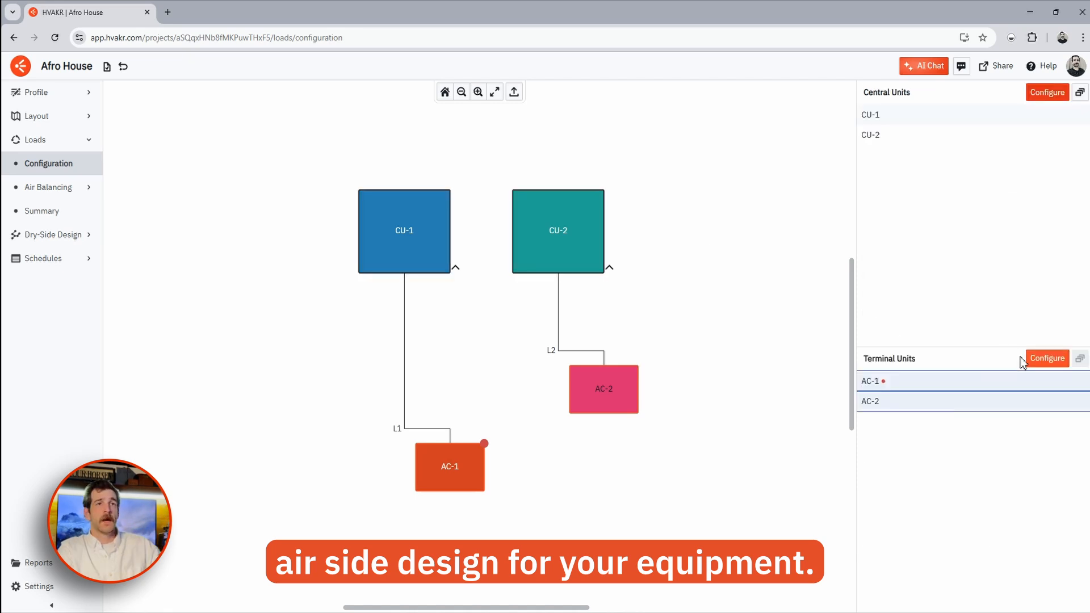
click(1033, 361)
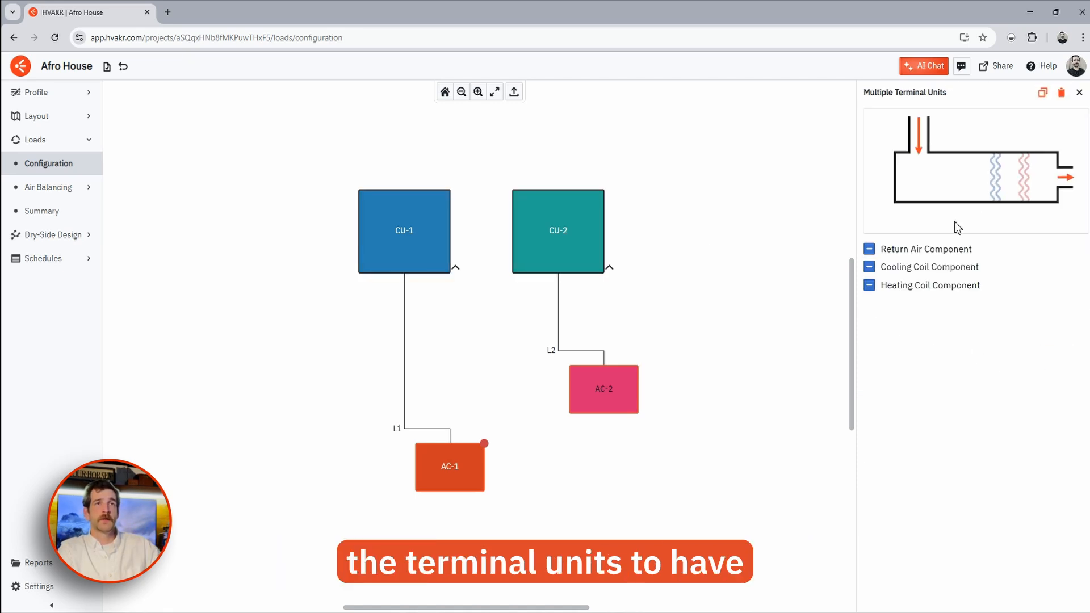
click(918, 249)
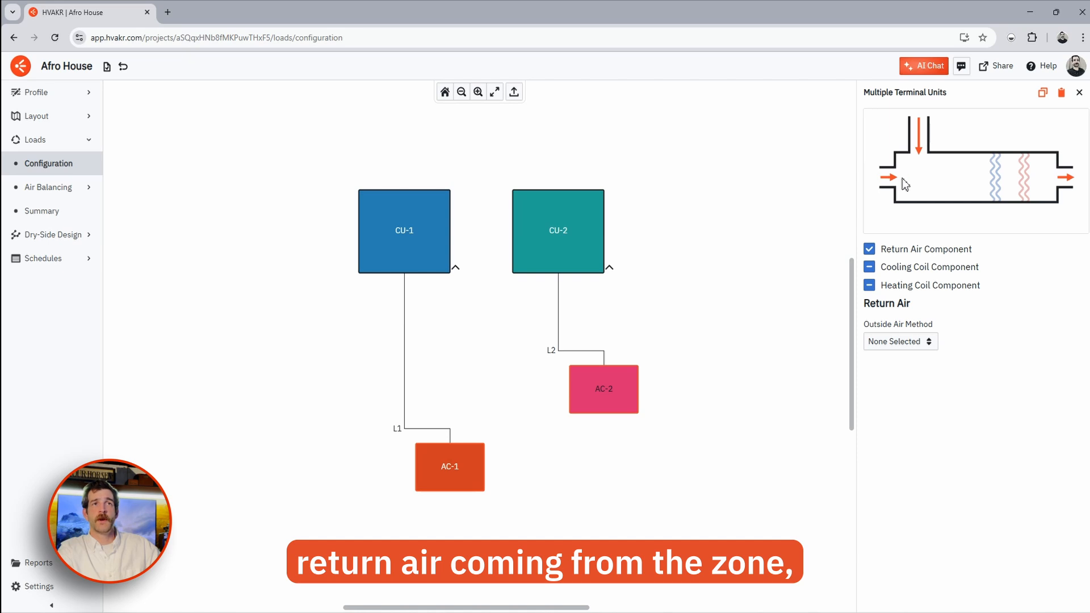
click(995, 177)
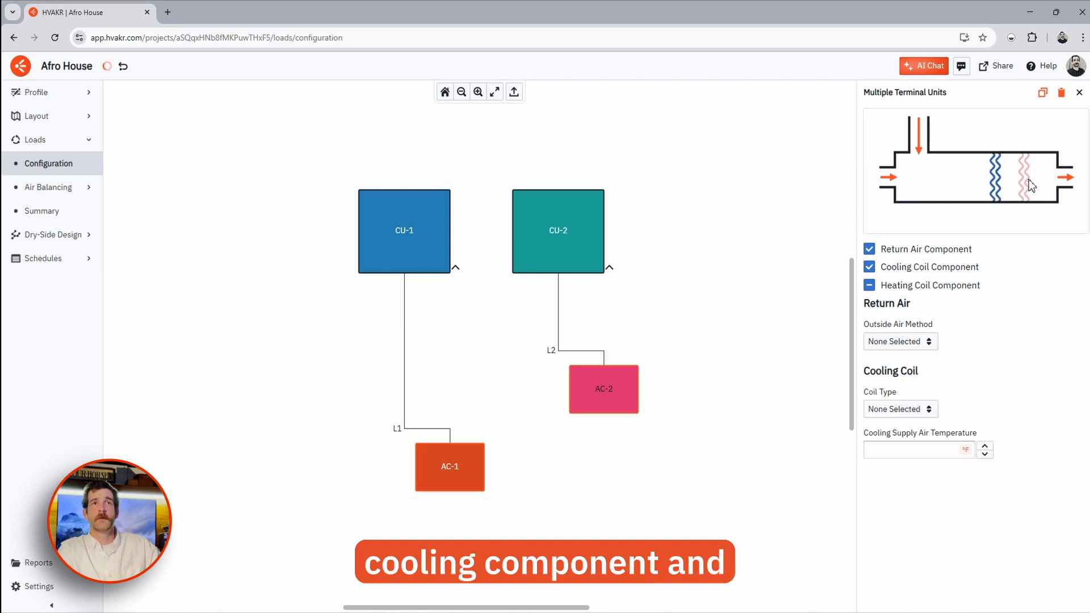
click(1025, 181)
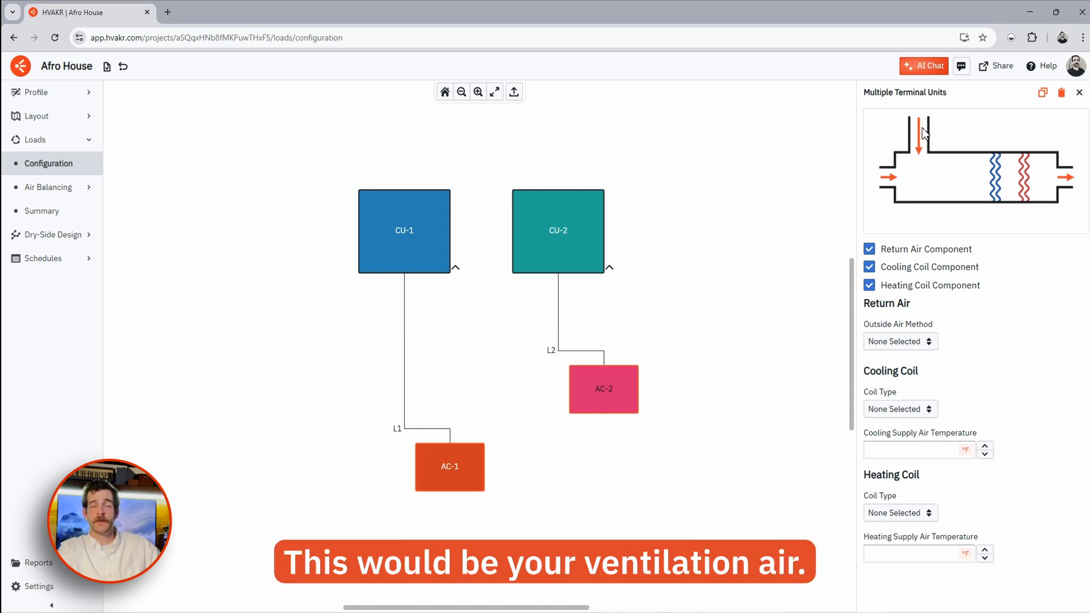
- Set terminal units' outside air to Sum of Spaces, with 55 °F cooling and 90 °F heating supply
click(926, 342)
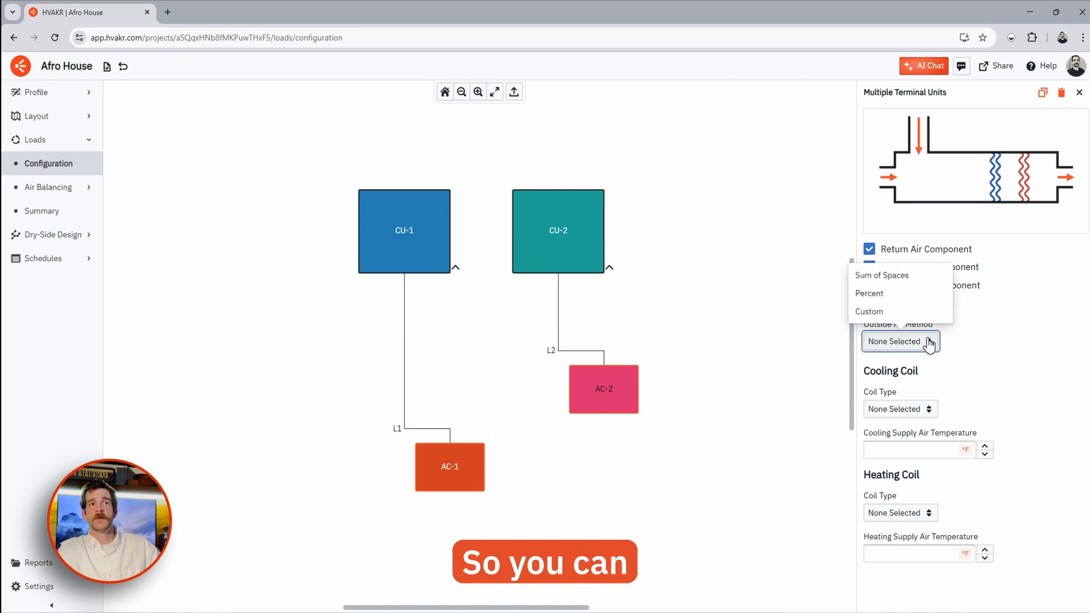
click(903, 277)
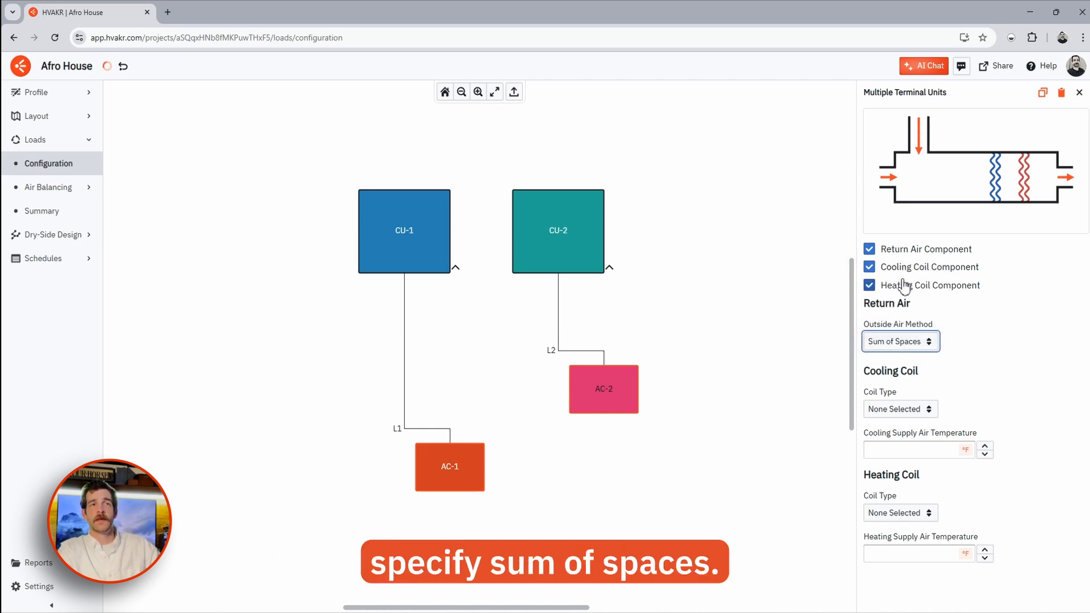
click(908, 451)
click(962, 436)
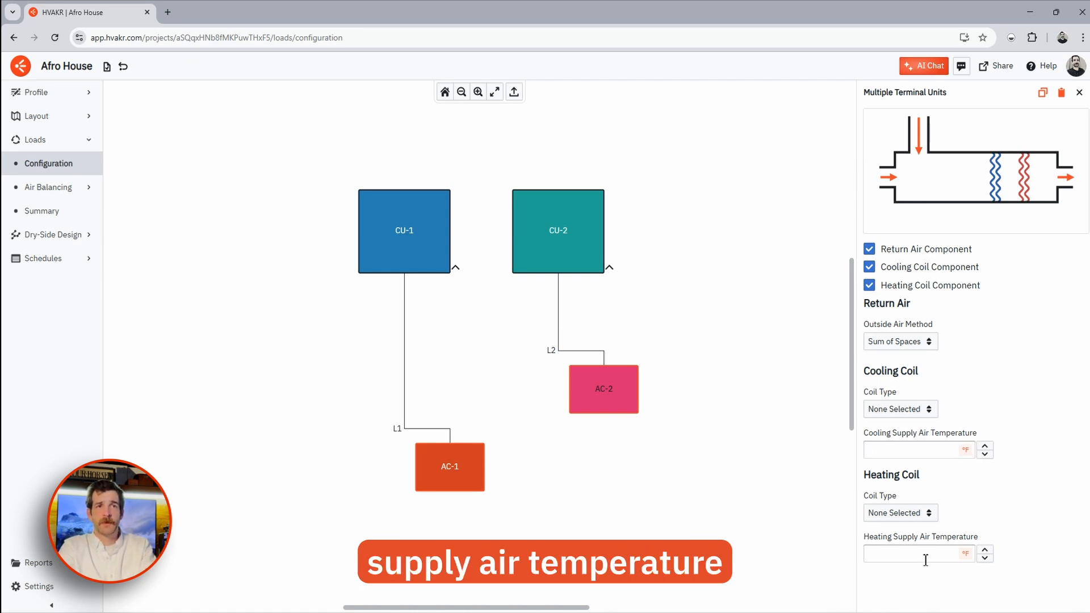
click(906, 455)
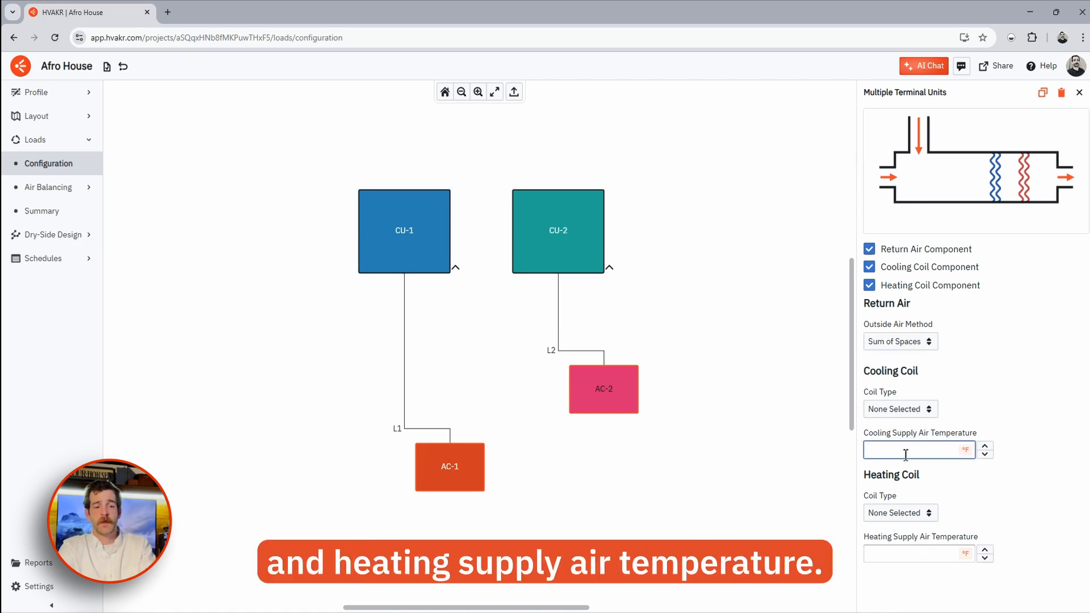
text(55)
click(893, 555)
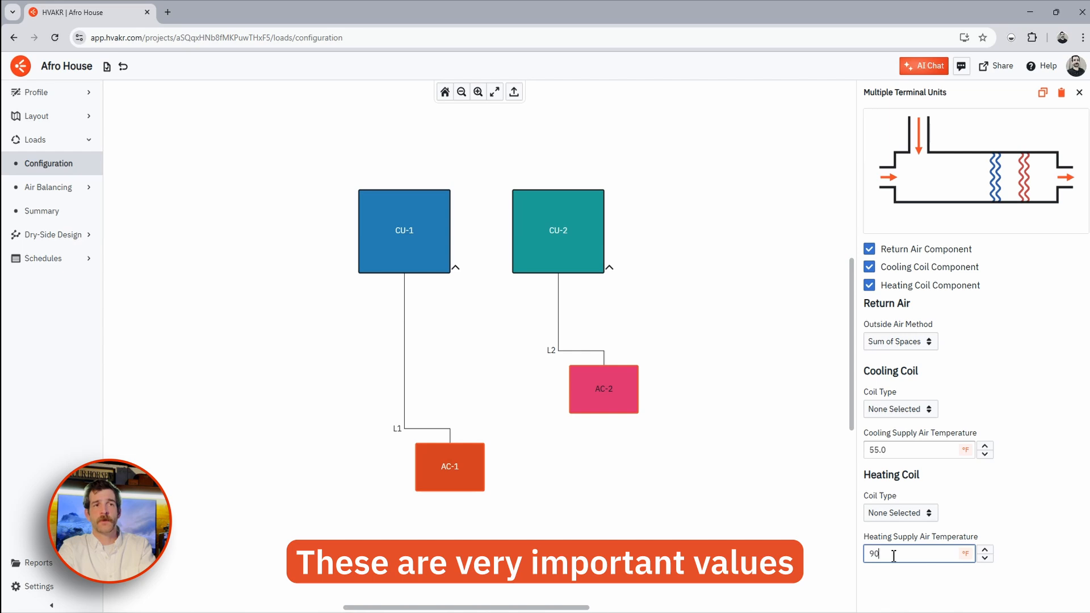
click(959, 487)
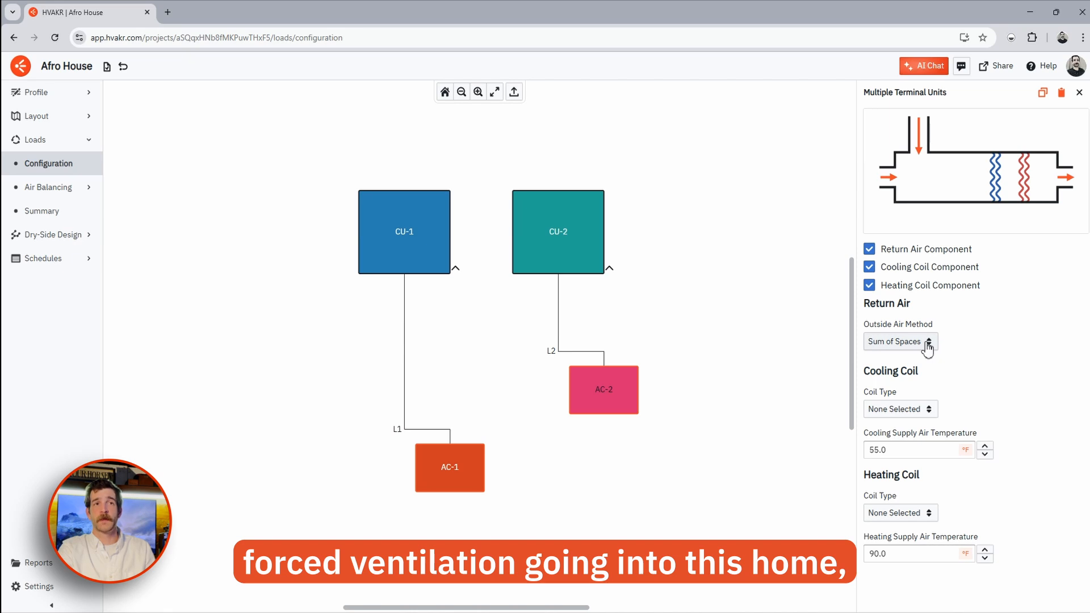
- Try Custom outside air at 0 flow, revert to Sum of Spaces, and select both central units
click(928, 341)
click(868, 309)
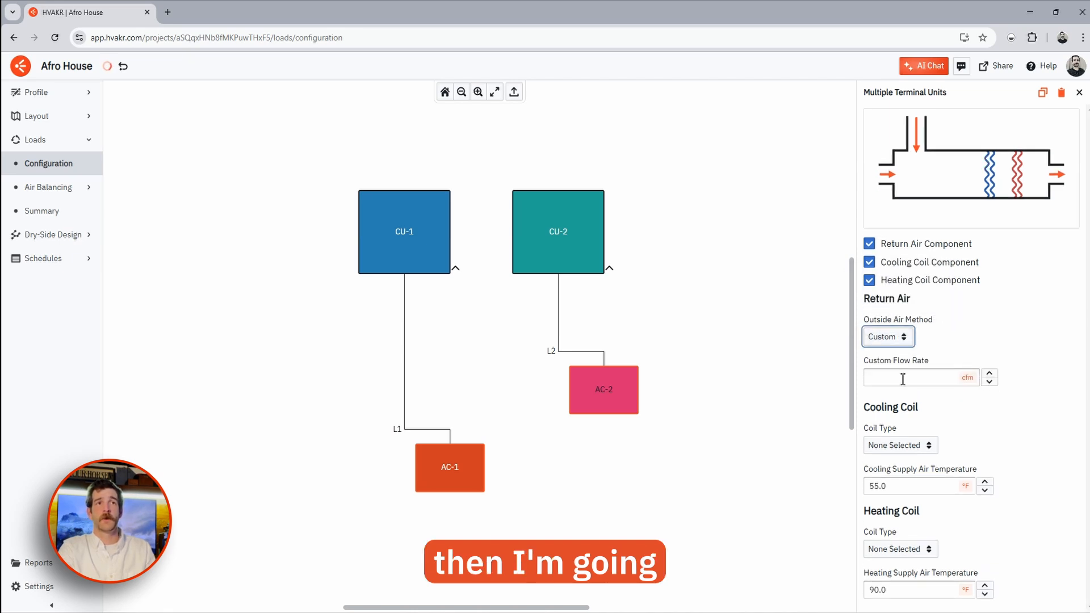
click(902, 378)
click(970, 362)
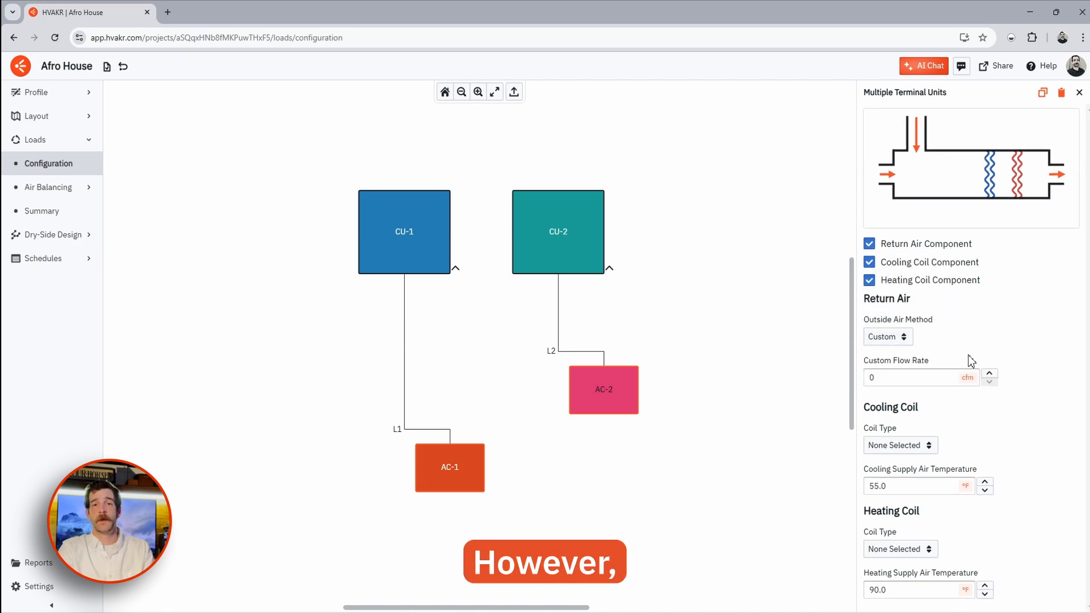
click(919, 380)
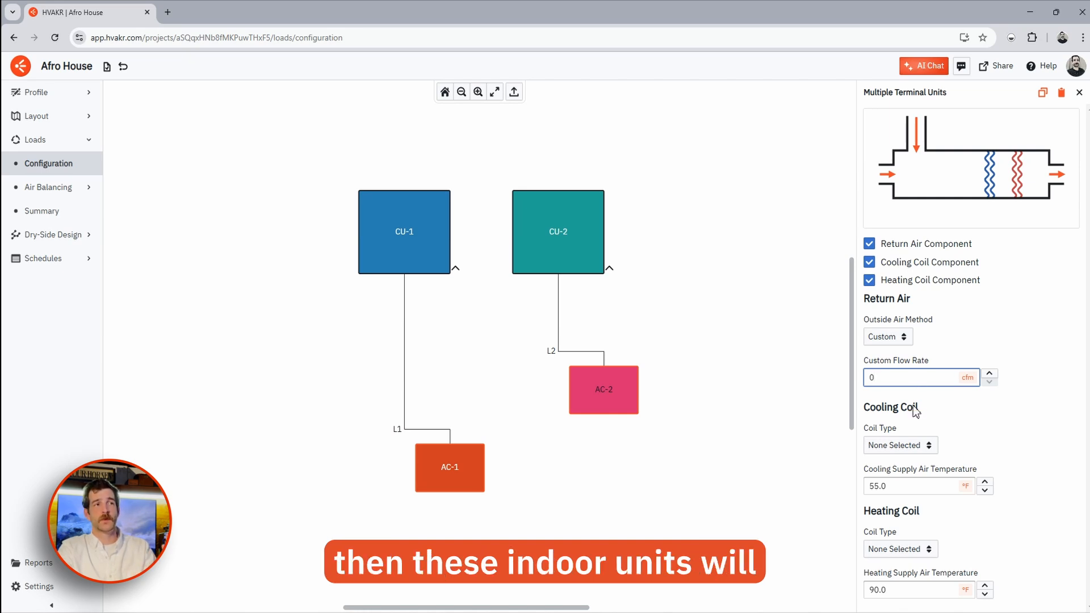
click(897, 337)
click(890, 274)
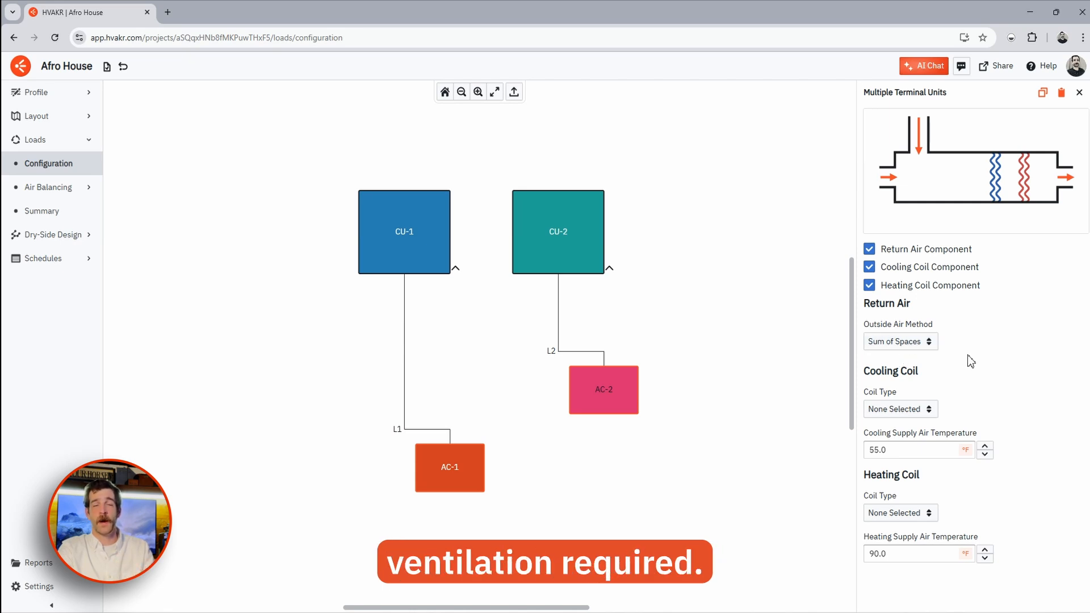
drag(311, 154, 688, 314)
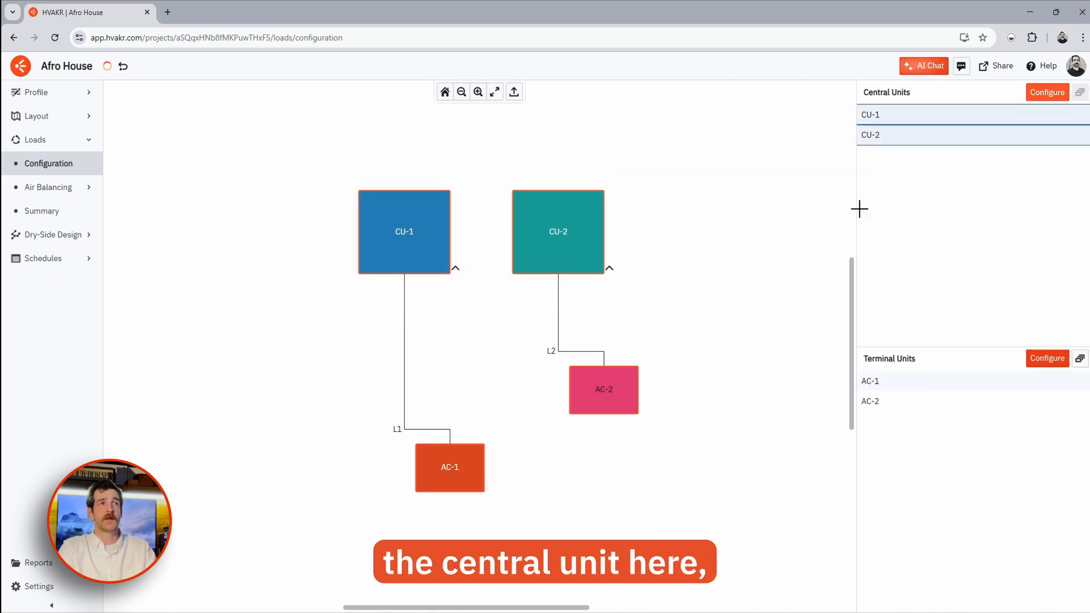
- Add outside air to central units CU-1 and CU-2 using the Sum of Spaces method
click(1047, 92)
click(897, 239)
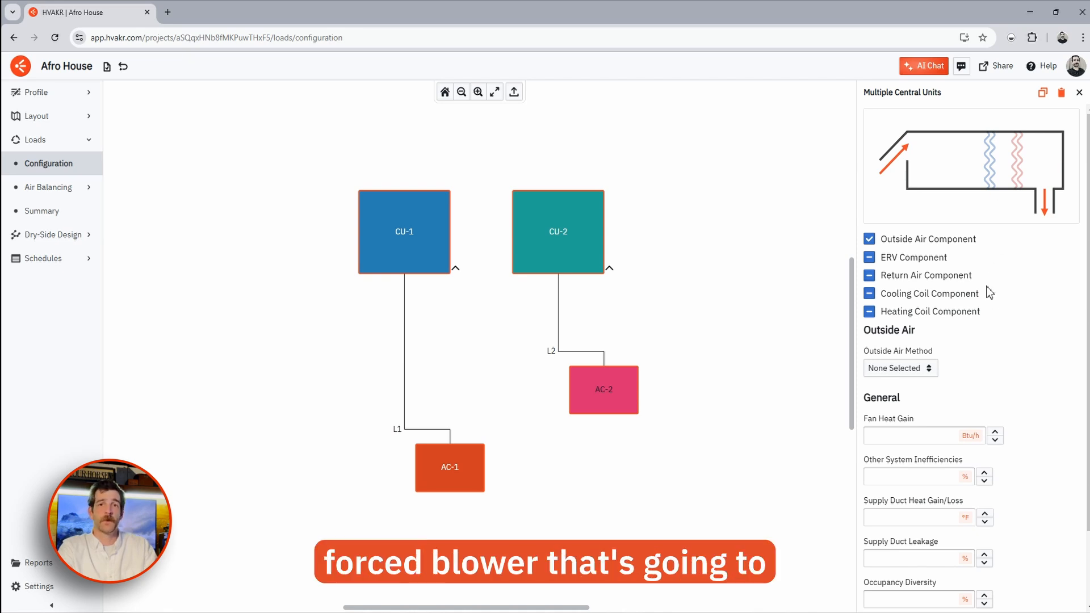
click(924, 369)
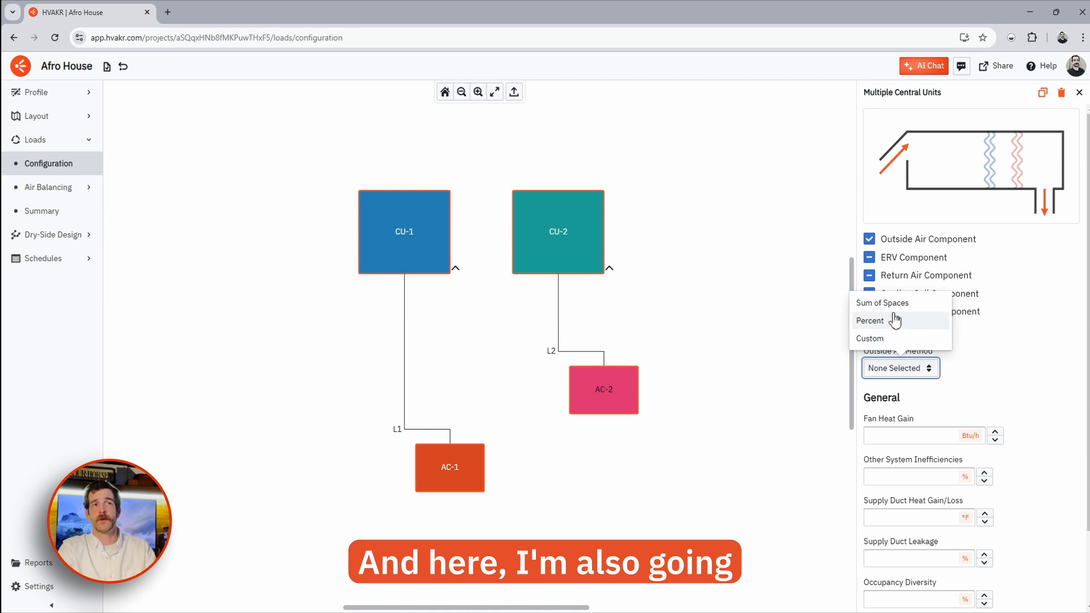
click(908, 303)
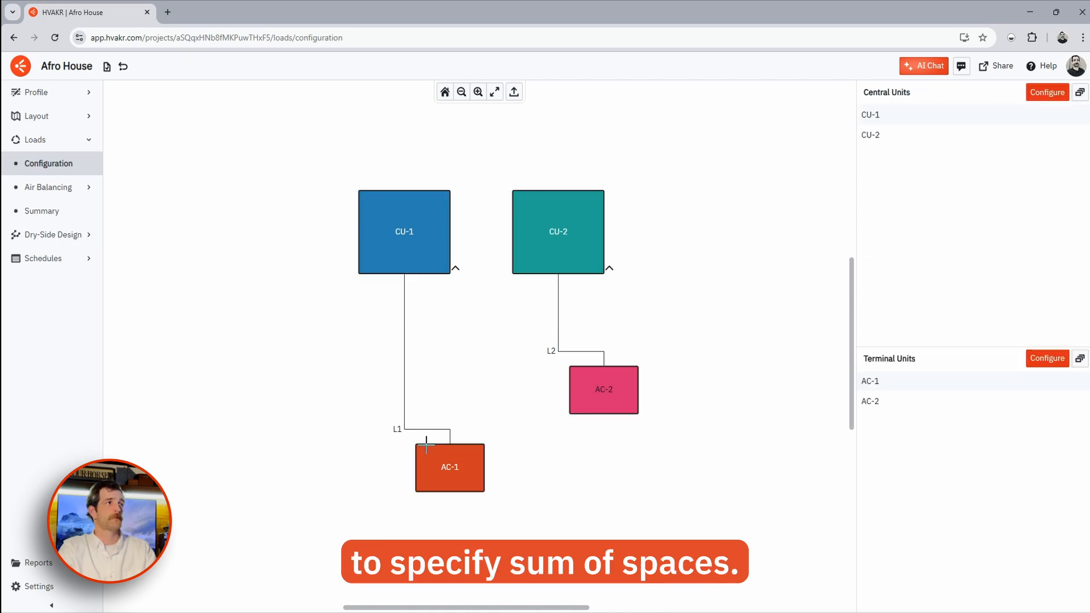
- Check terminal unit AC-1's saved settings, then expand the Air Balancing section
click(426, 485)
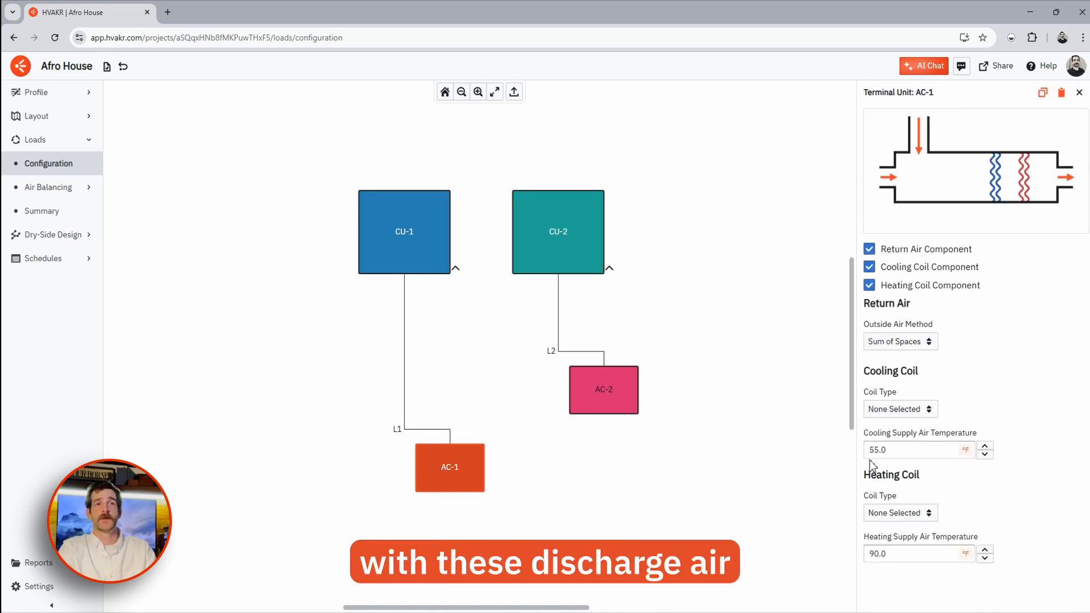
click(787, 445)
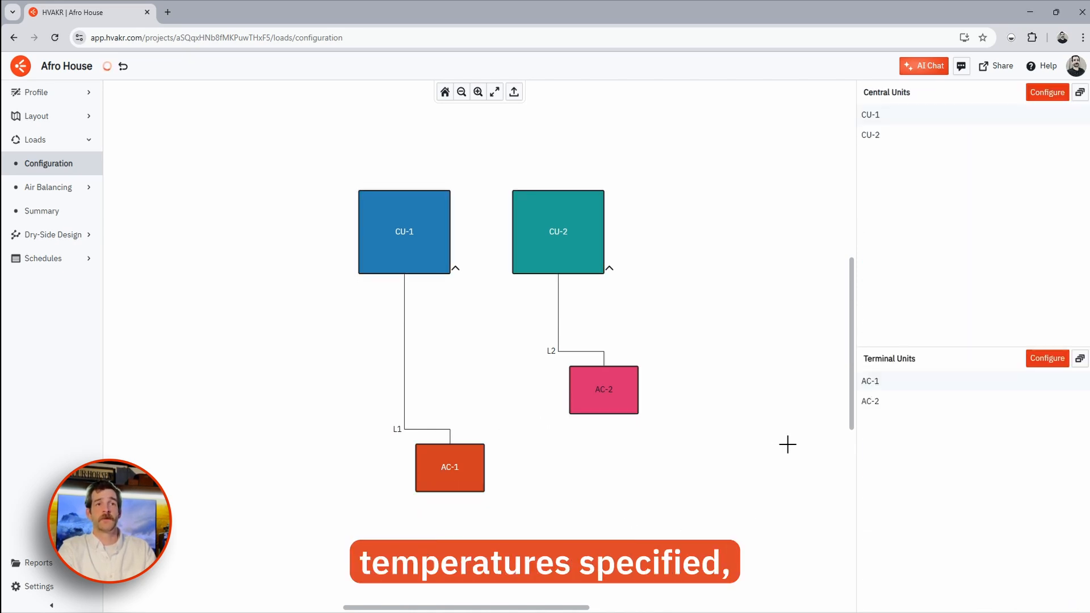
click(72, 193)
- Show the level 1 Air Balancing Spaces plan with room CFMs like 01 Bedroom 190 cfm
click(66, 213)
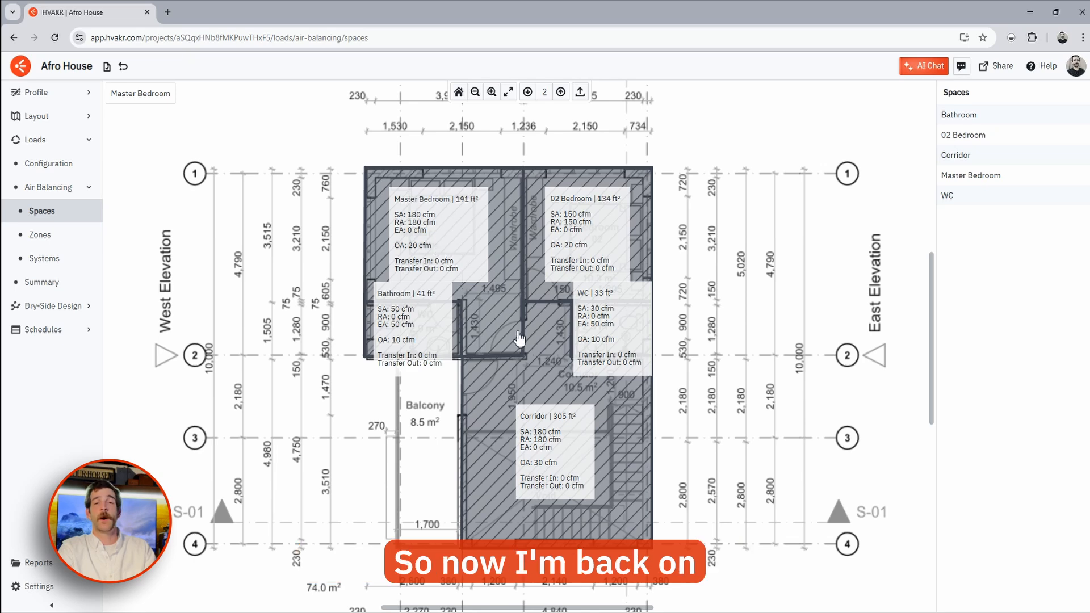
click(528, 92)
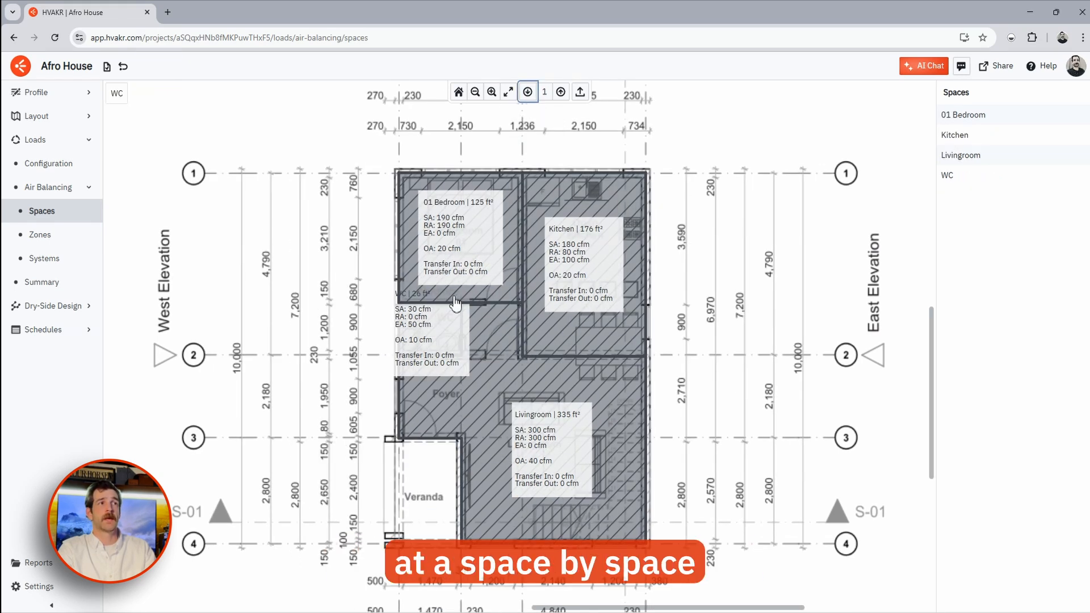
scroll(478, 252, up, 3)
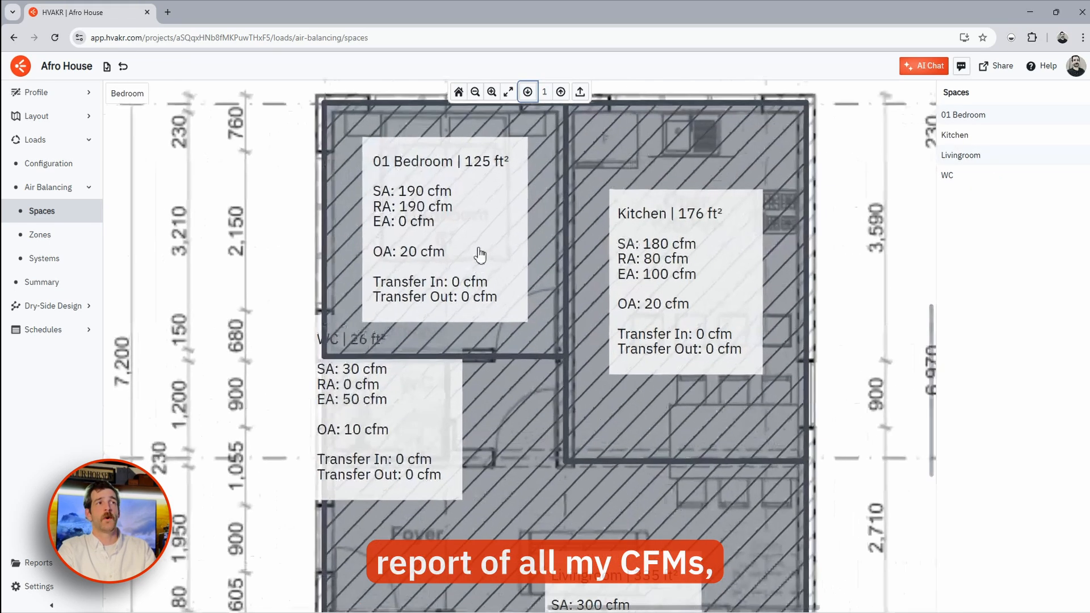
drag(541, 270, 525, 292)
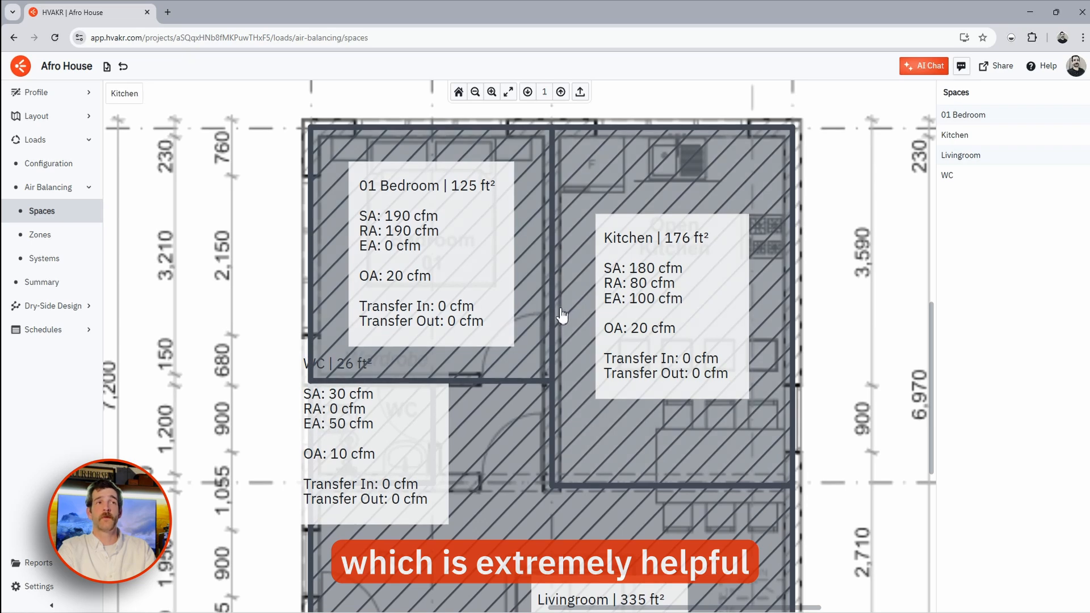
scroll(560, 313, down, 2)
drag(556, 347, 553, 308)
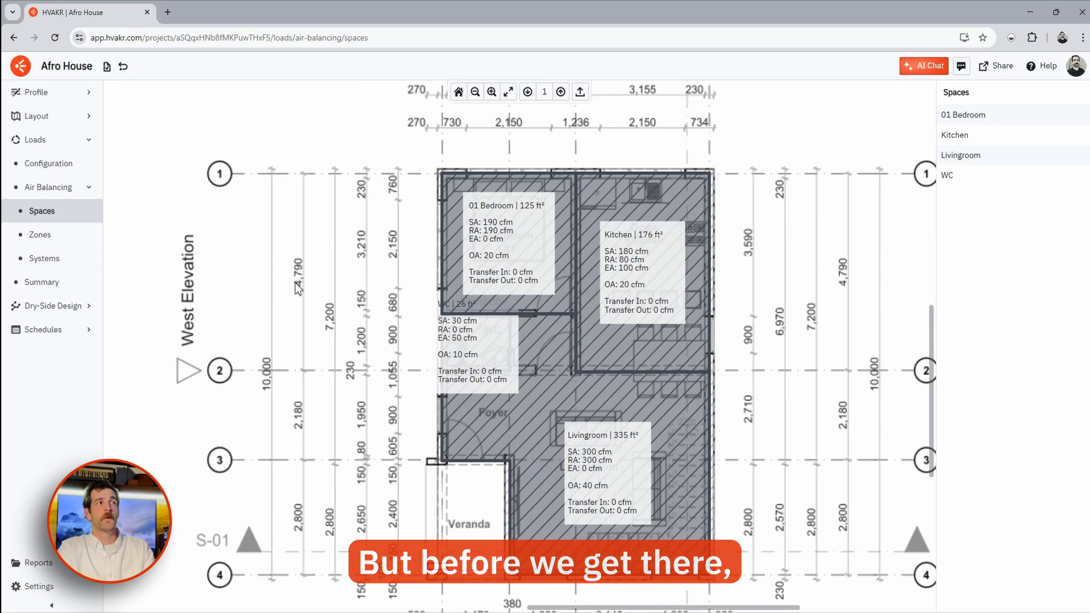
- In Loads Summary, browse CU-1, AC-1 and its rooms (01 Bedroom, Kitchen, Livingroom, WC)
click(44, 281)
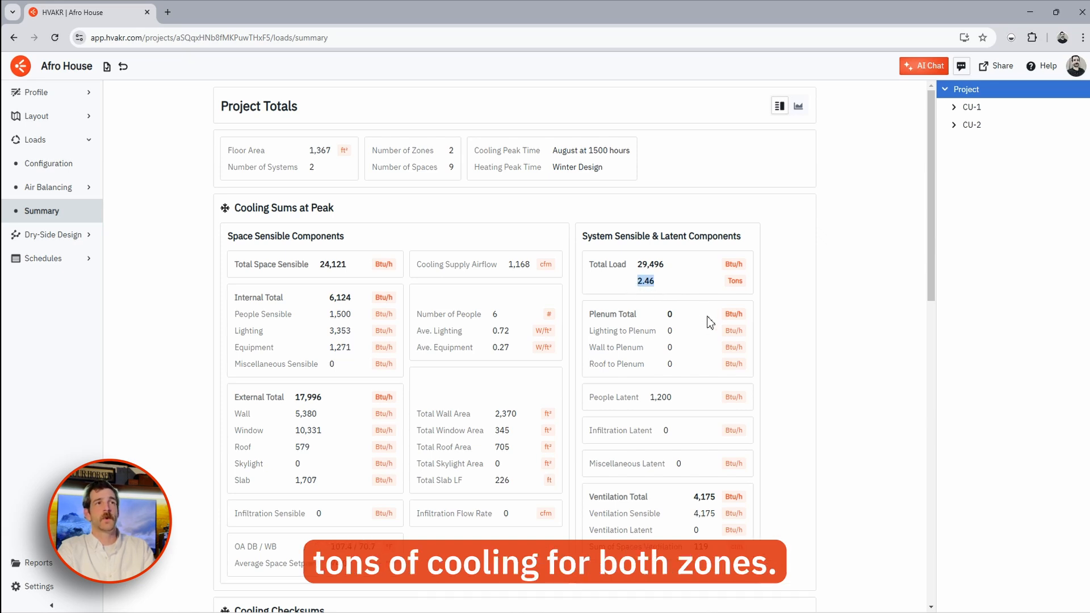
scroll(886, 127, down, 1)
click(954, 107)
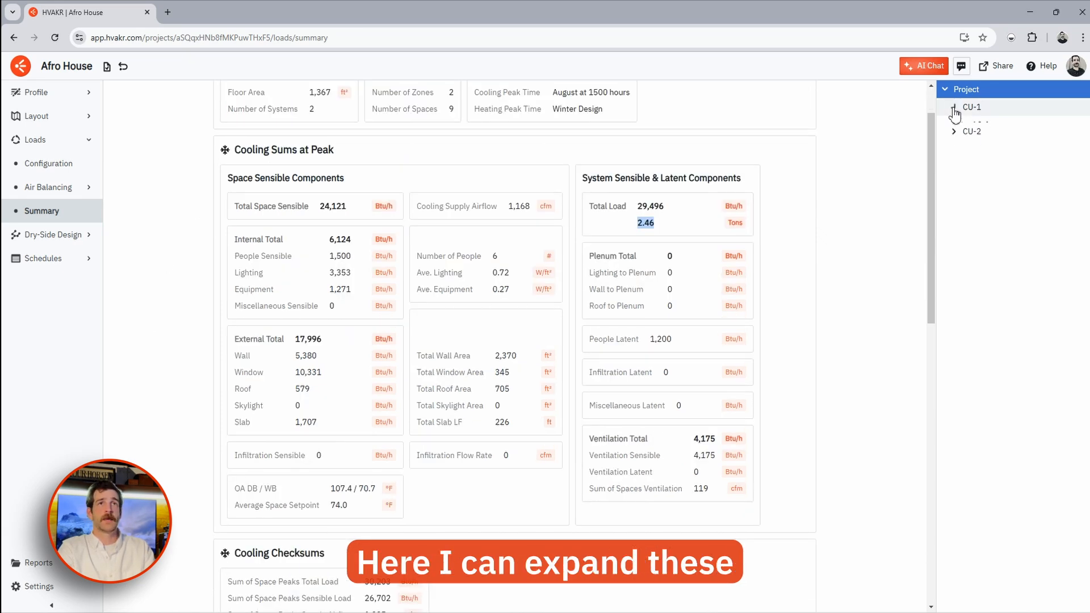
click(980, 125)
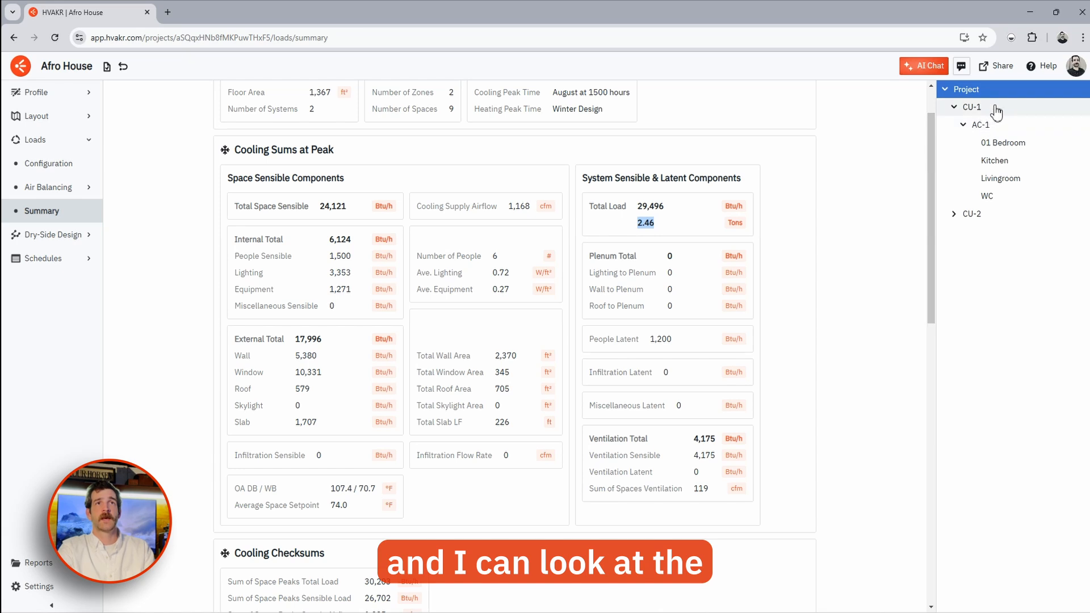
click(996, 112)
click(992, 126)
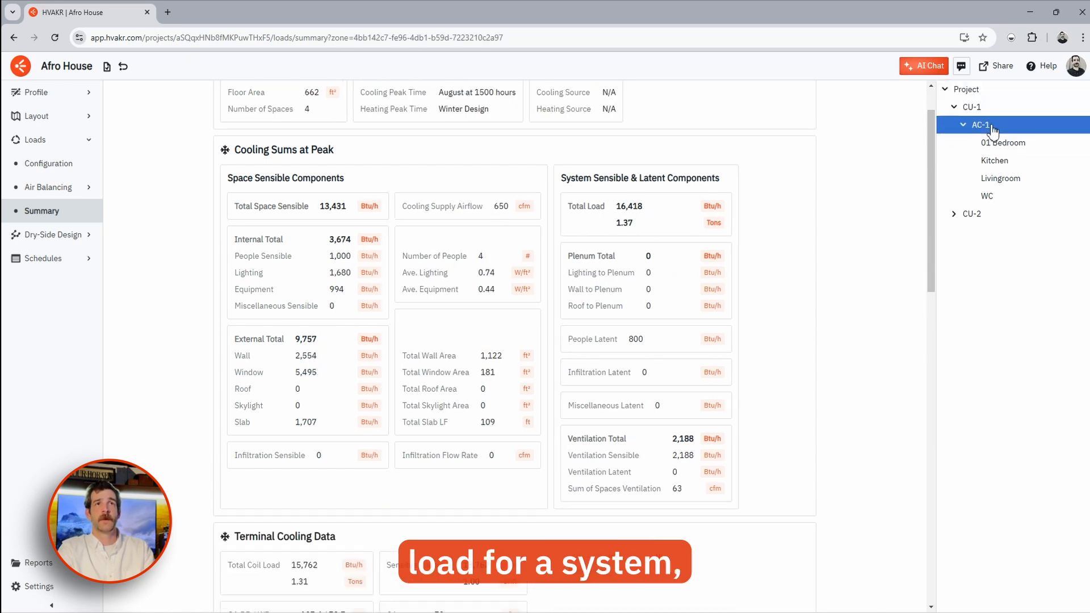
click(1002, 143)
click(995, 160)
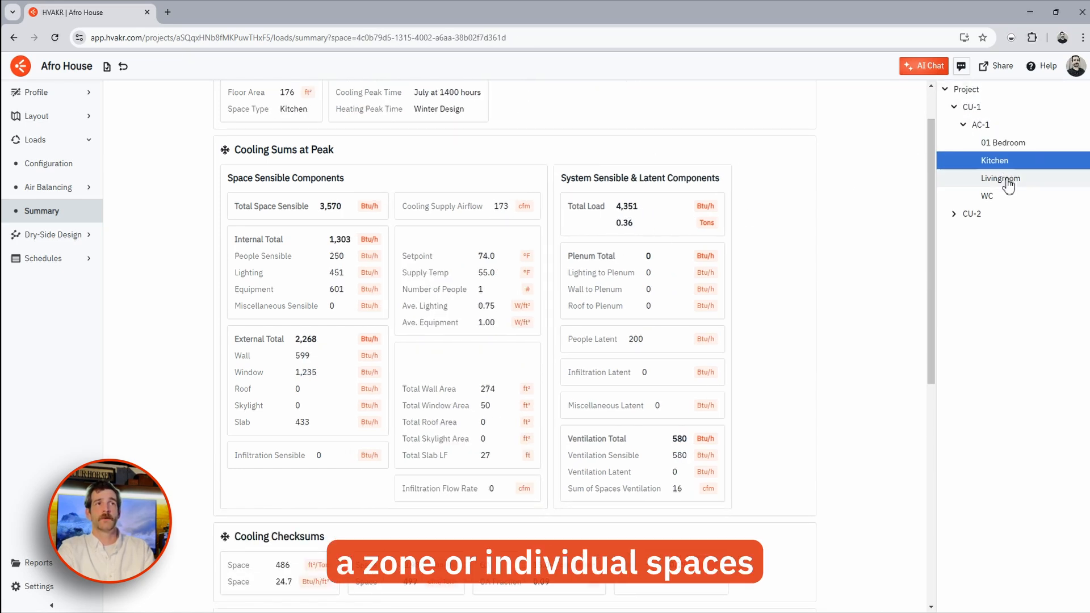
click(1007, 180)
click(1007, 197)
click(997, 125)
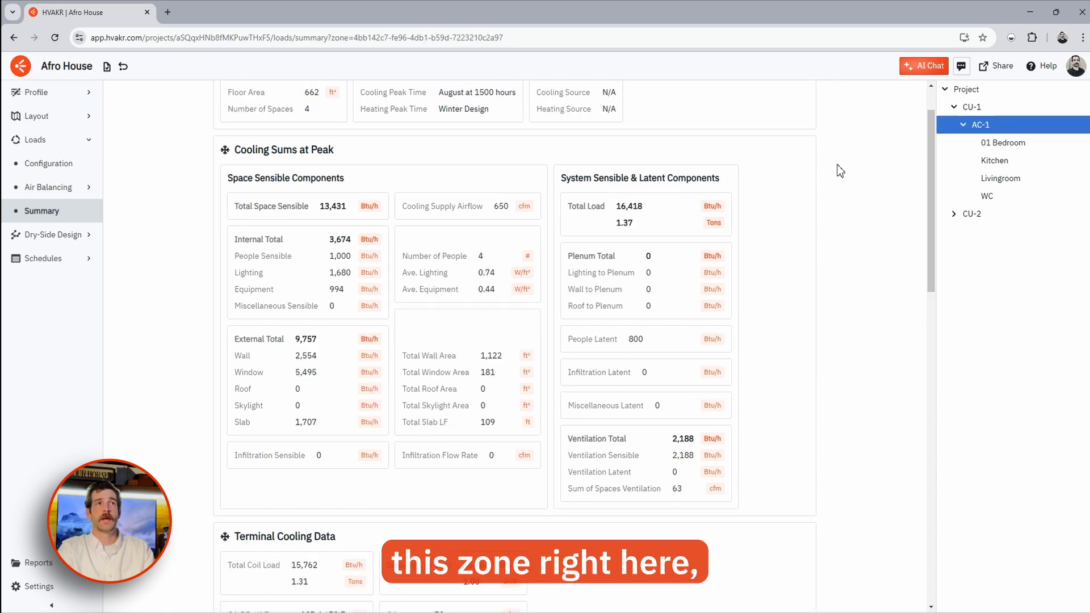
- Review AC-1 results: 1.37 tons, 650 cfm supply, coil loads, 55.0/54.3 °F leaving air, 484 ft²/Ton
drag(638, 226, 614, 226)
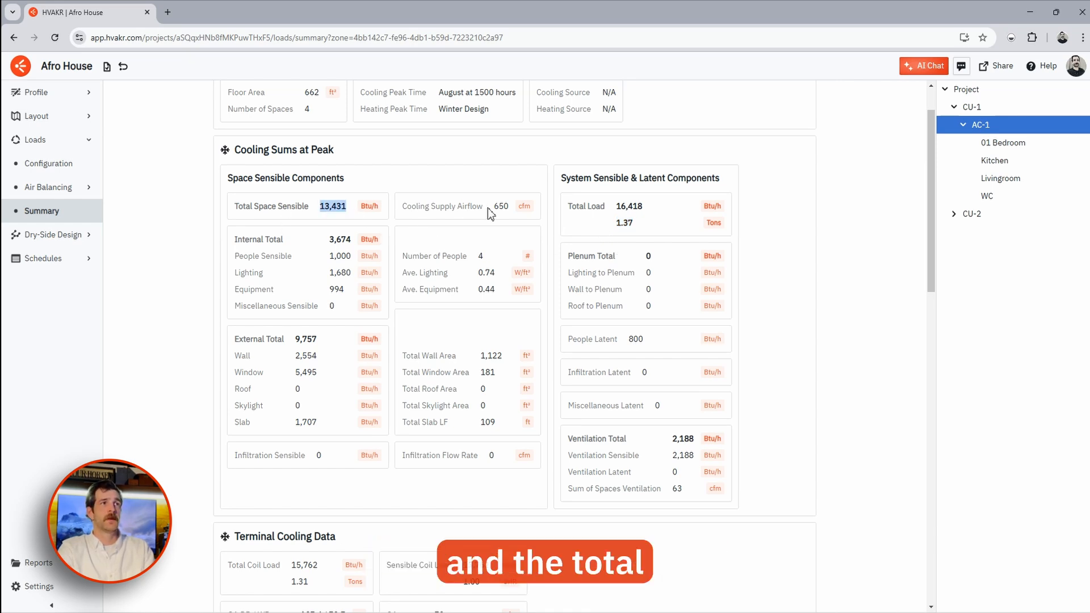
drag(493, 207, 510, 213)
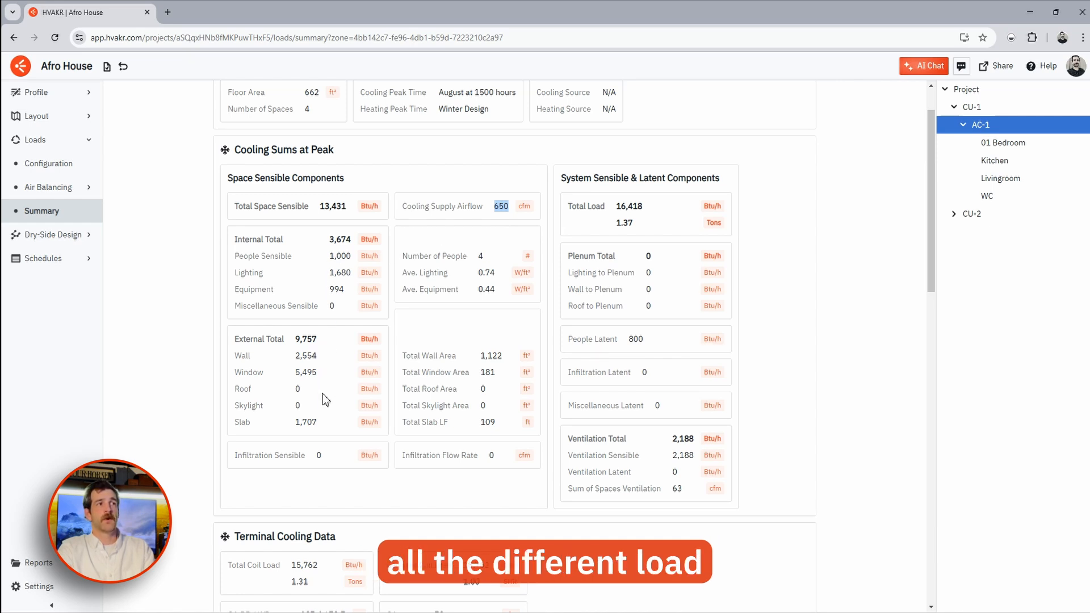
click(623, 306)
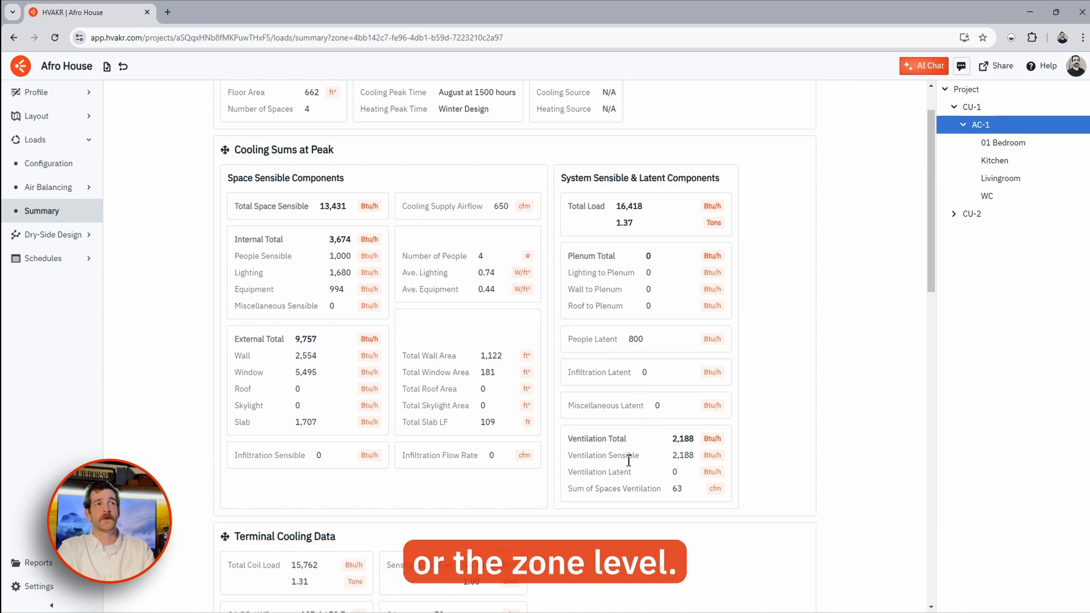
scroll(482, 341, down, 4)
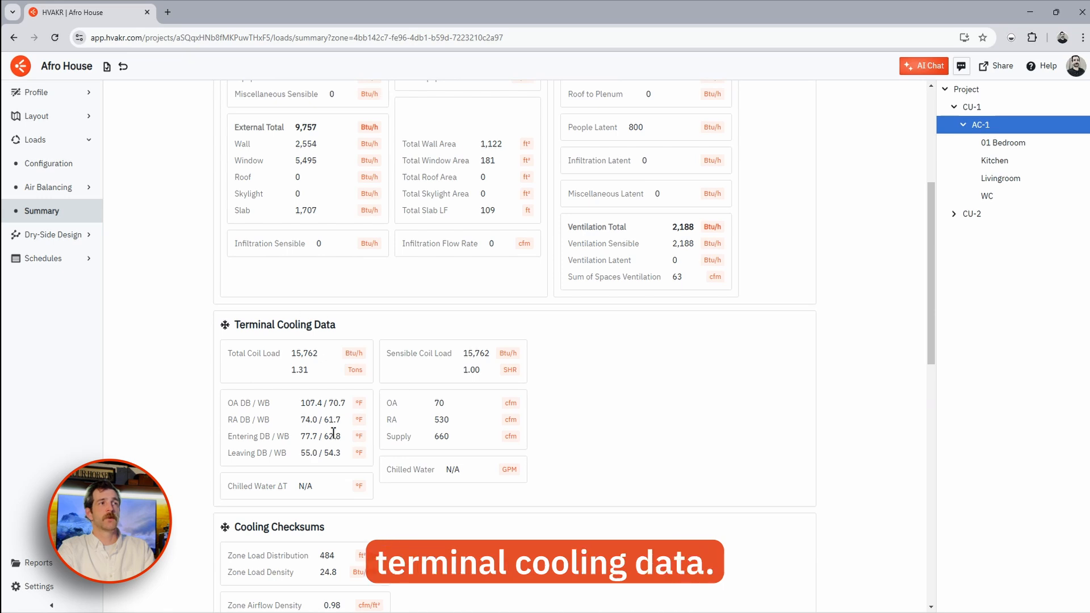
drag(311, 374, 234, 358)
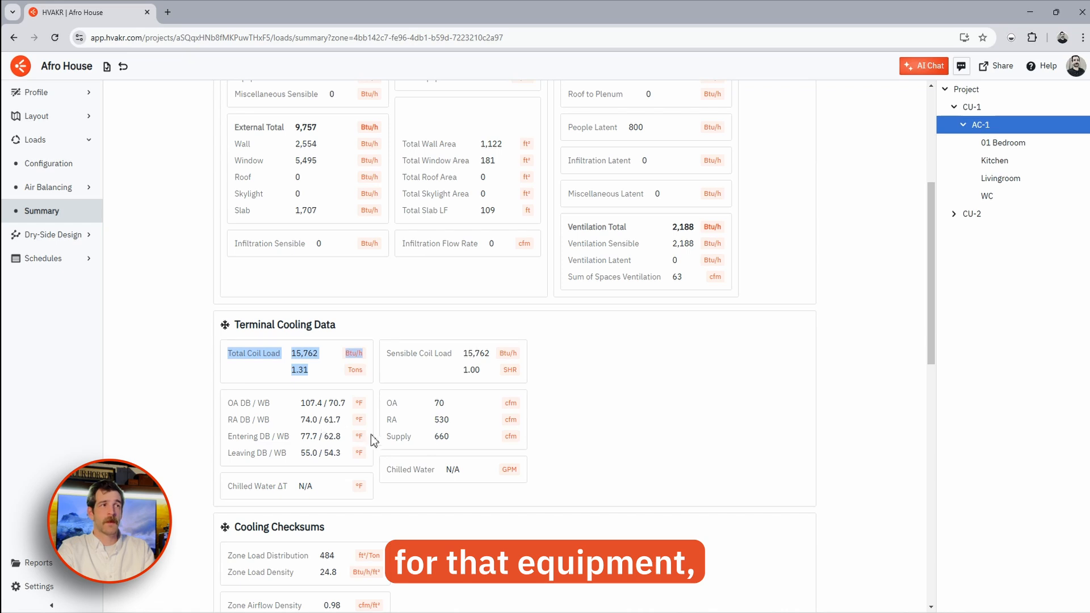
drag(460, 440, 422, 411)
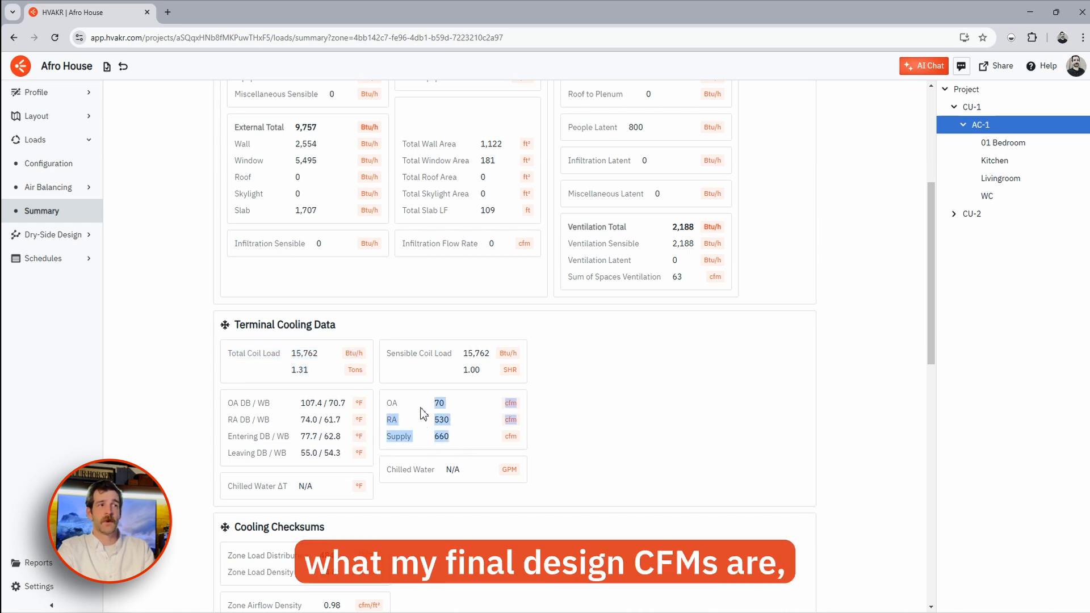
drag(346, 454, 291, 459)
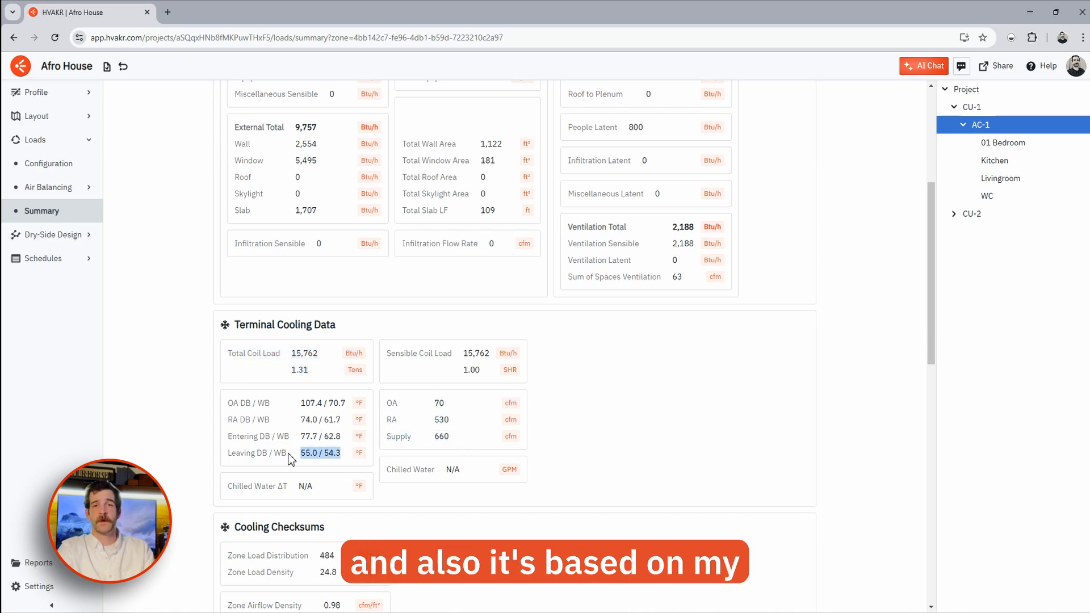
click(352, 245)
scroll(352, 245, down, 6)
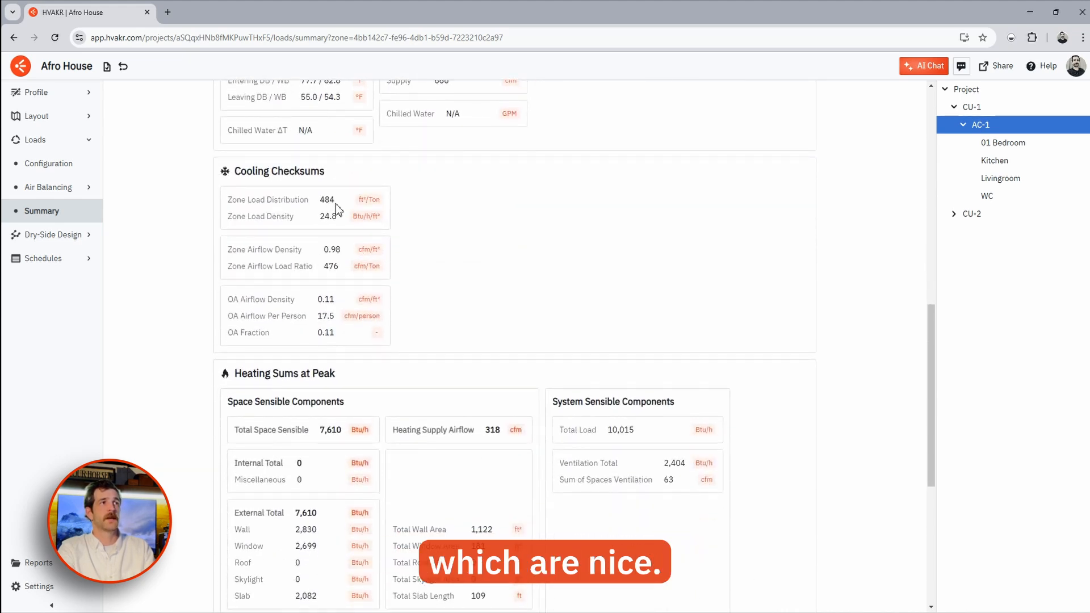
drag(335, 205, 319, 201)
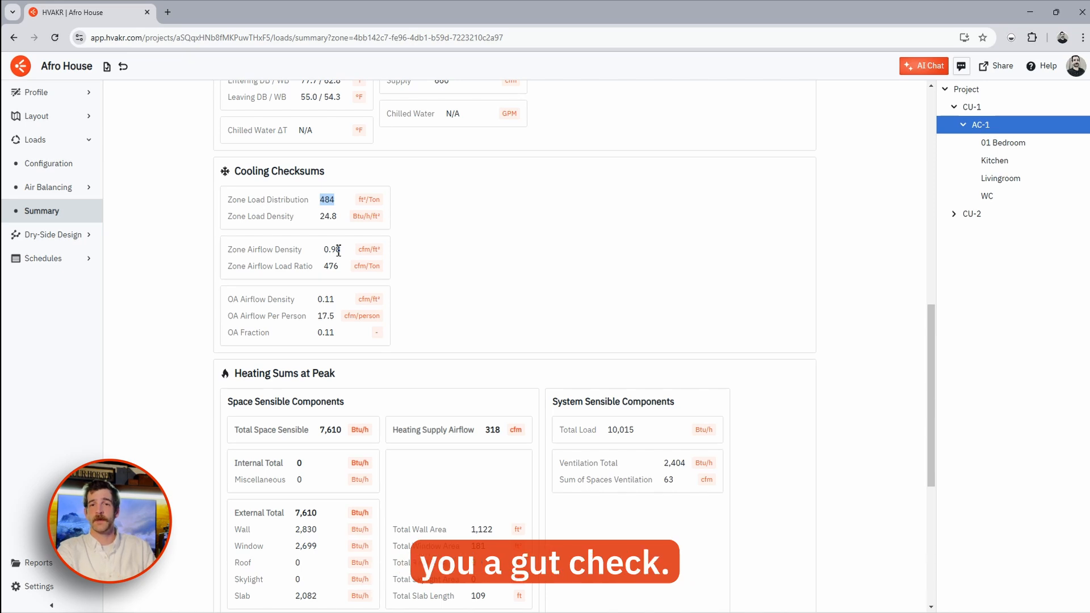
scroll(313, 248, down, 2)
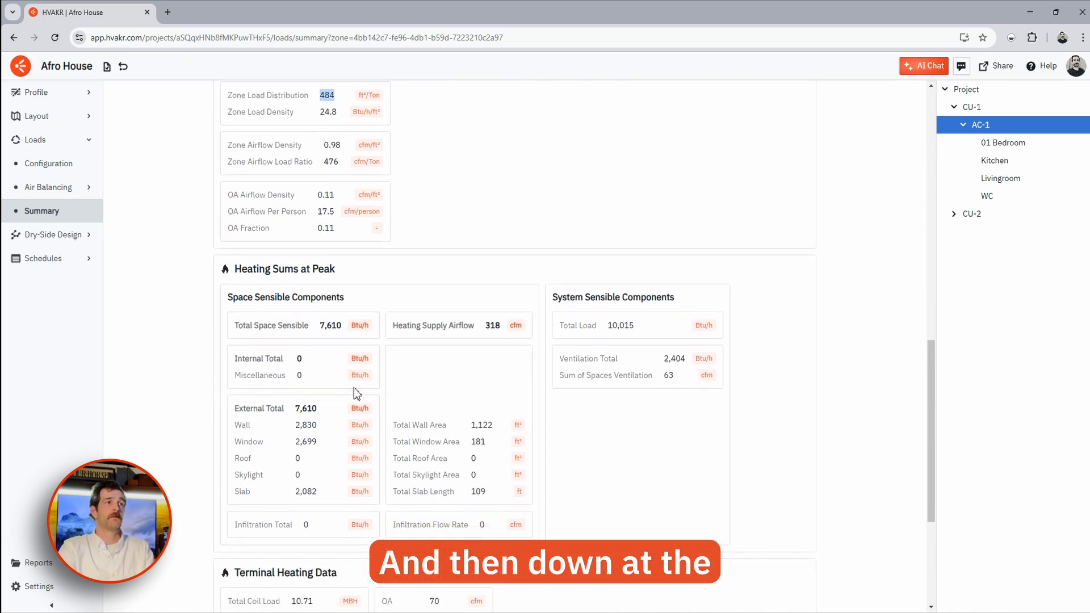
scroll(391, 359, down, 2)
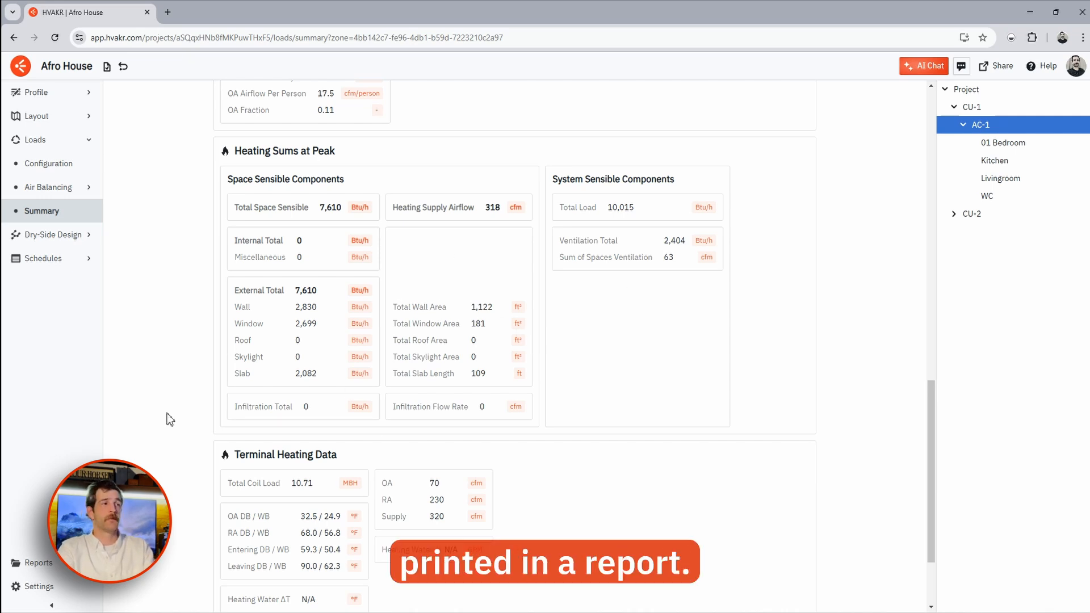
- Browse the report types in Generate Report, then cancel without creating a report
click(53, 565)
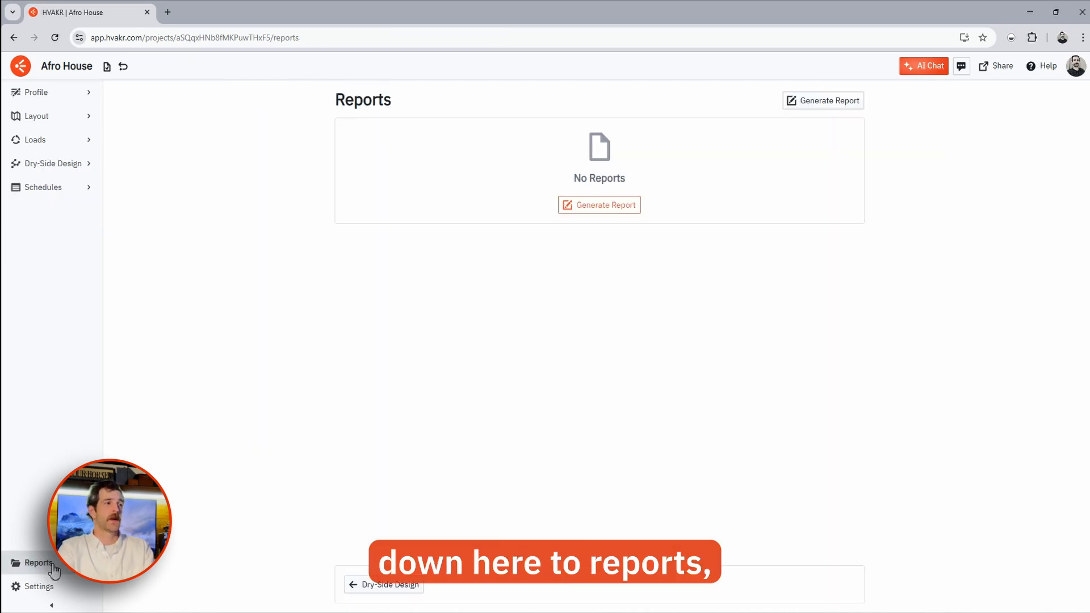
click(586, 211)
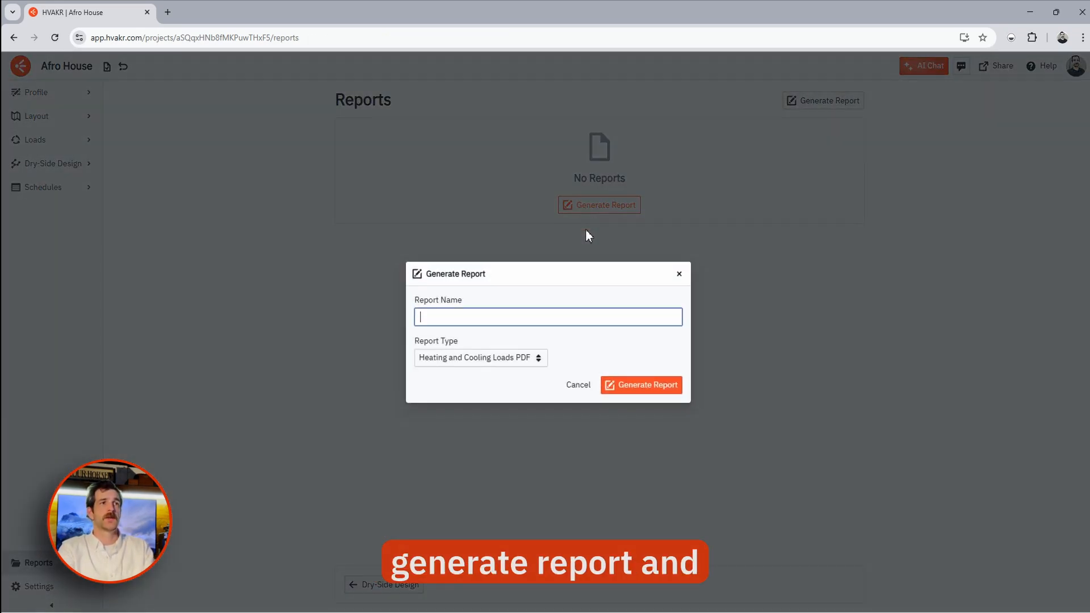
click(506, 359)
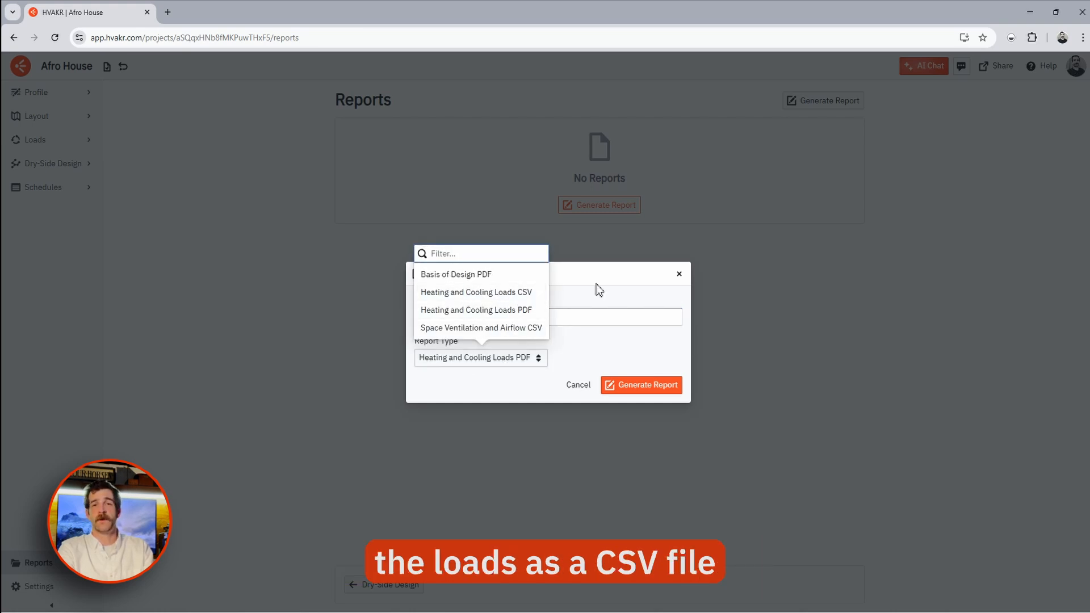
click(679, 284)
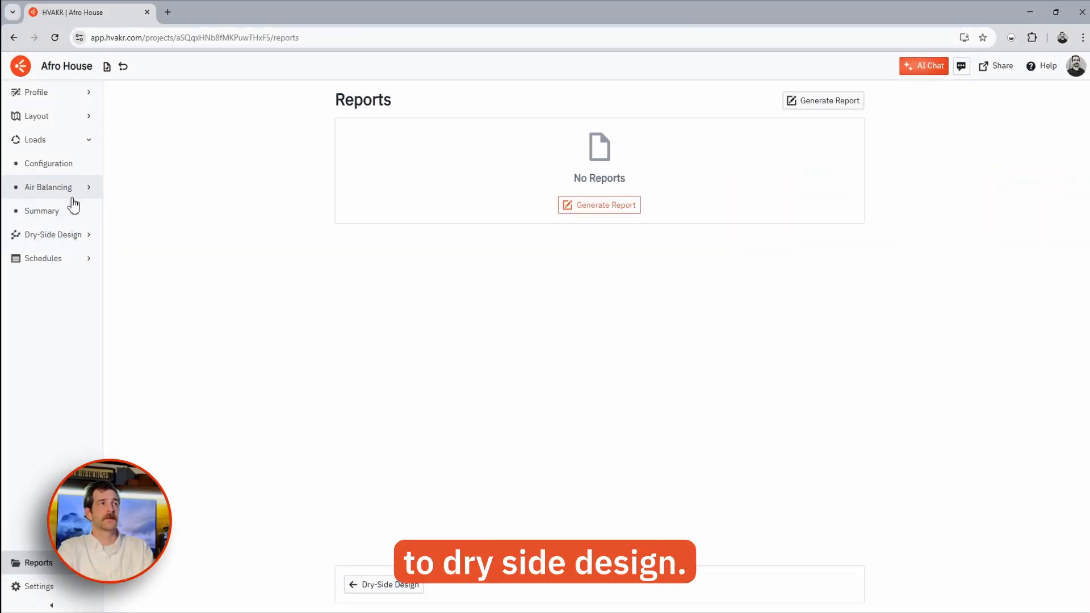
- Revisit Air Balancing > Spaces, then open the Dry-Side Design plan
click(72, 190)
click(72, 214)
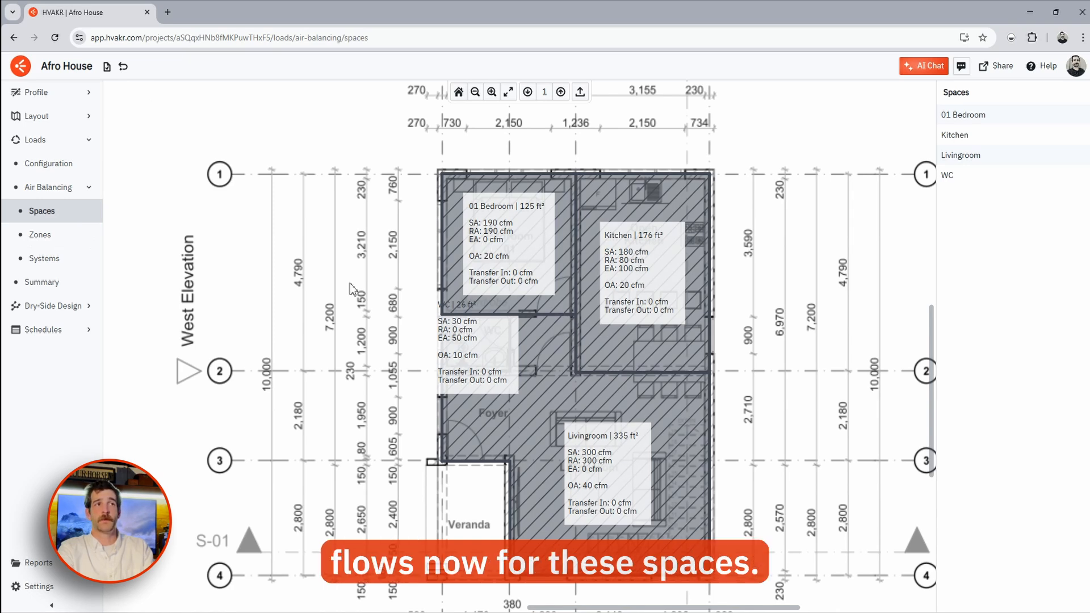
click(57, 305)
click(69, 194)
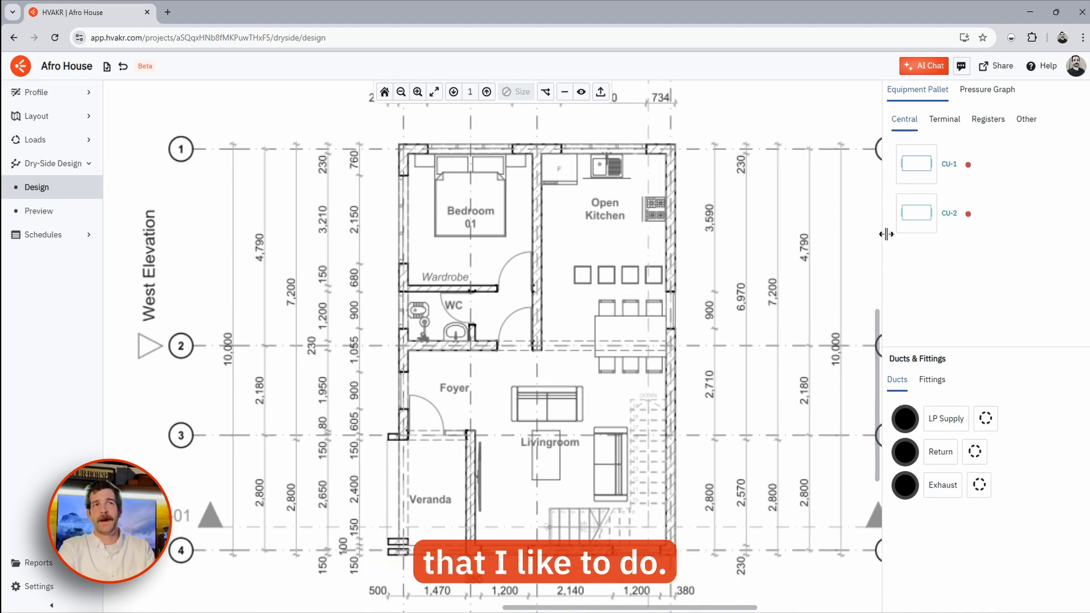
- Widen the equipment palette and colour LP Supply ducts blue
drag(886, 234, 845, 234)
click(866, 429)
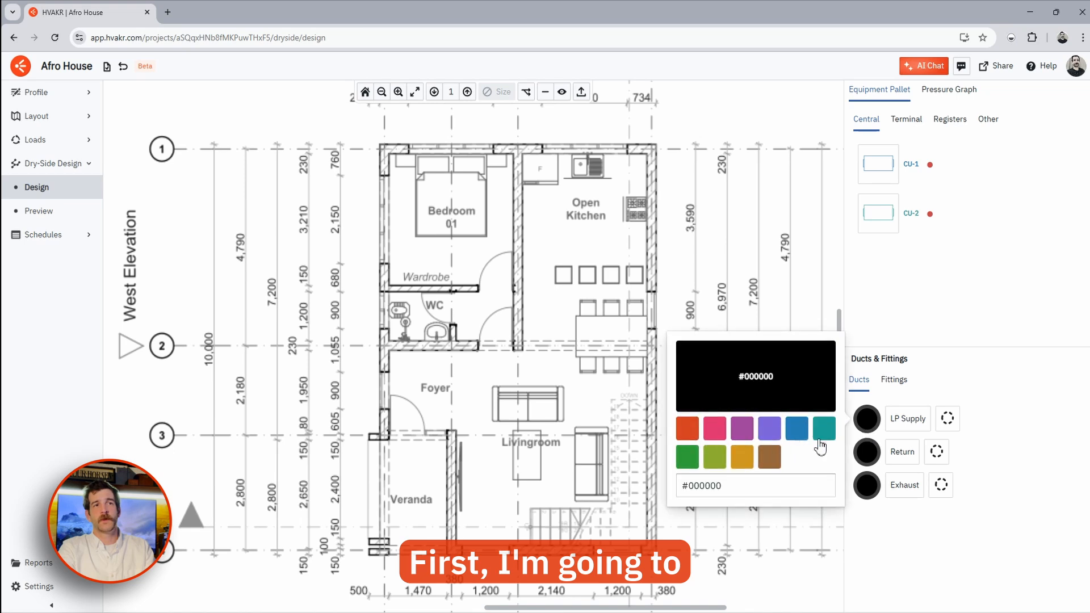
click(797, 428)
click(1005, 400)
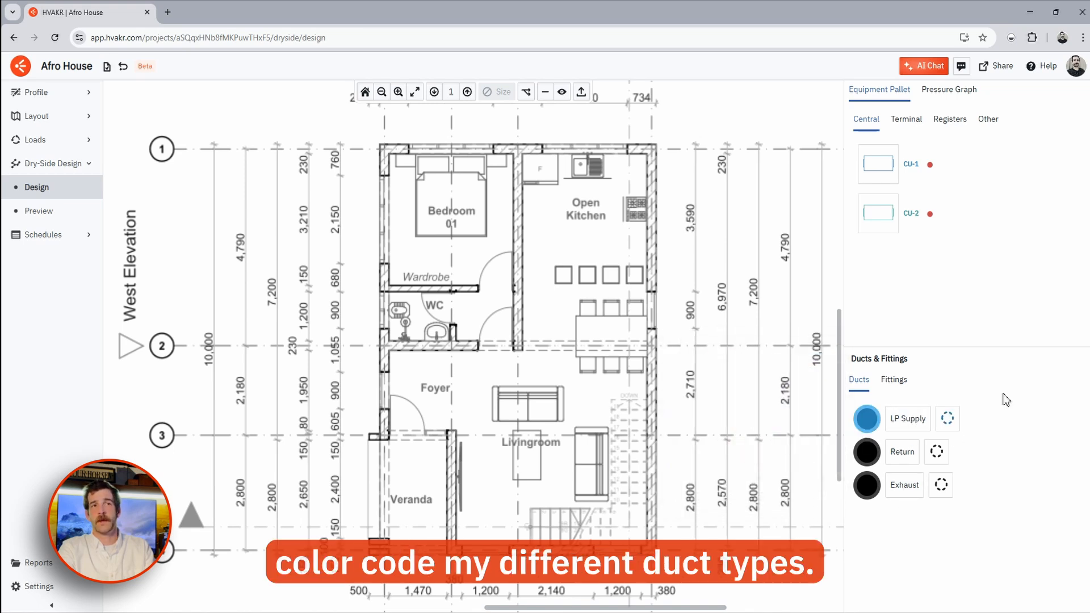
click(911, 430)
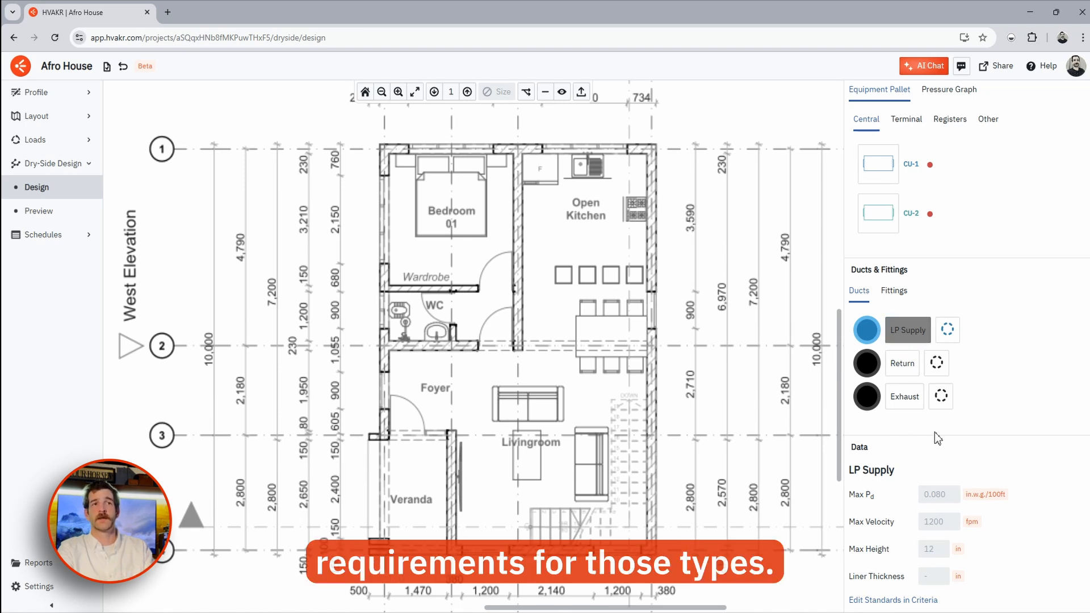
- Colour Return ducts red and Exhaust ducts green, then show the register types
click(902, 363)
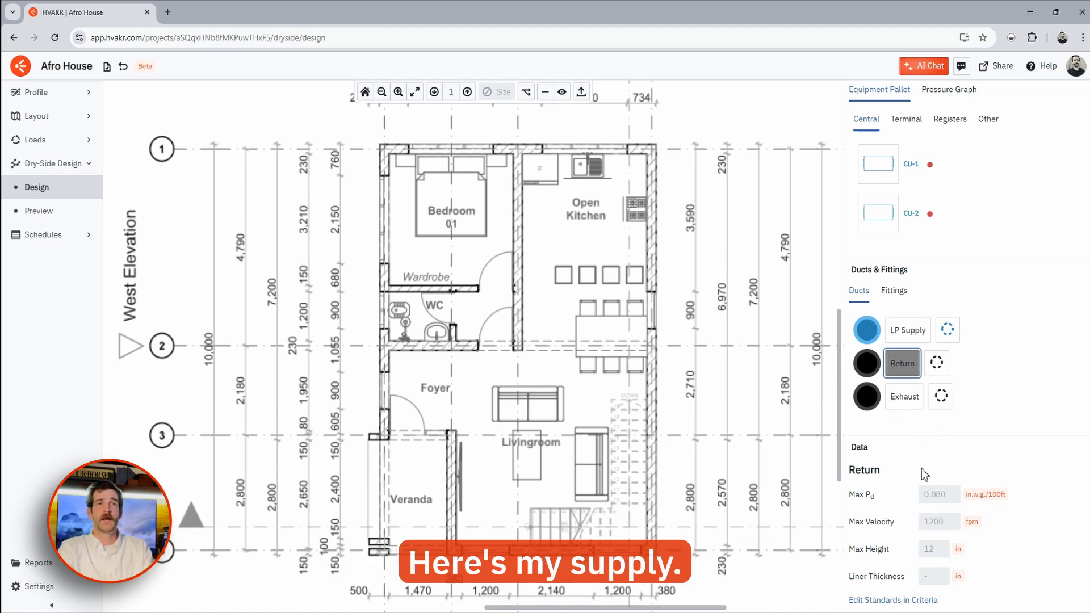
click(866, 363)
click(687, 372)
click(866, 396)
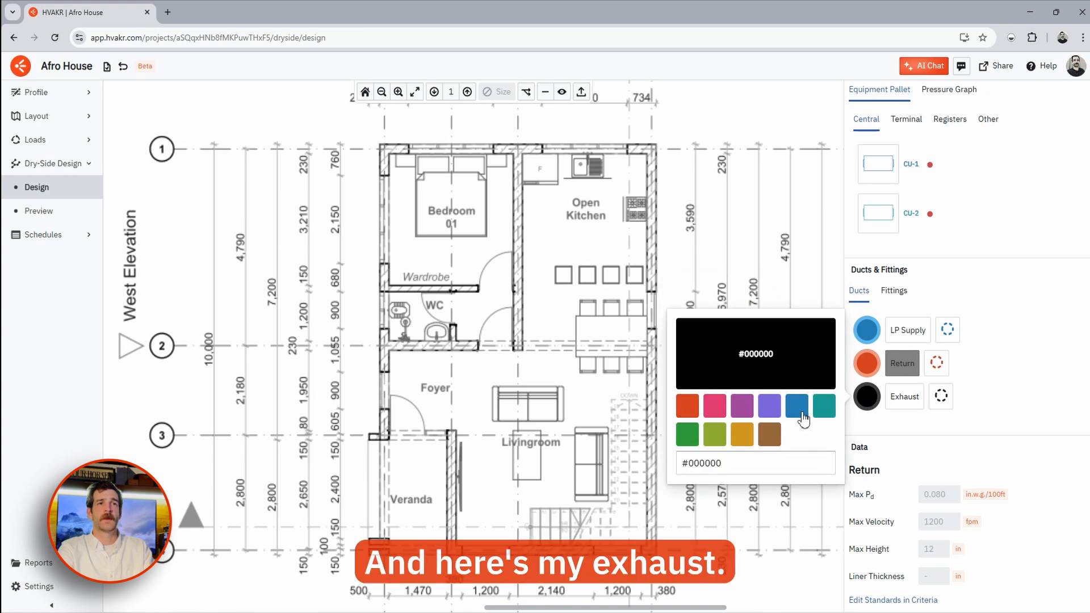
click(688, 435)
click(965, 436)
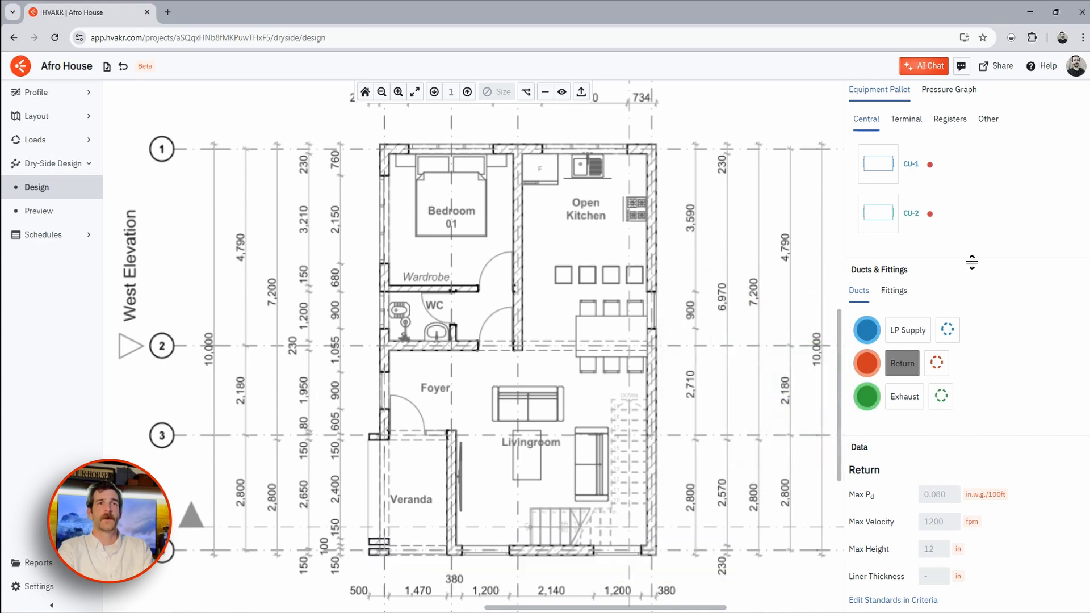
click(949, 120)
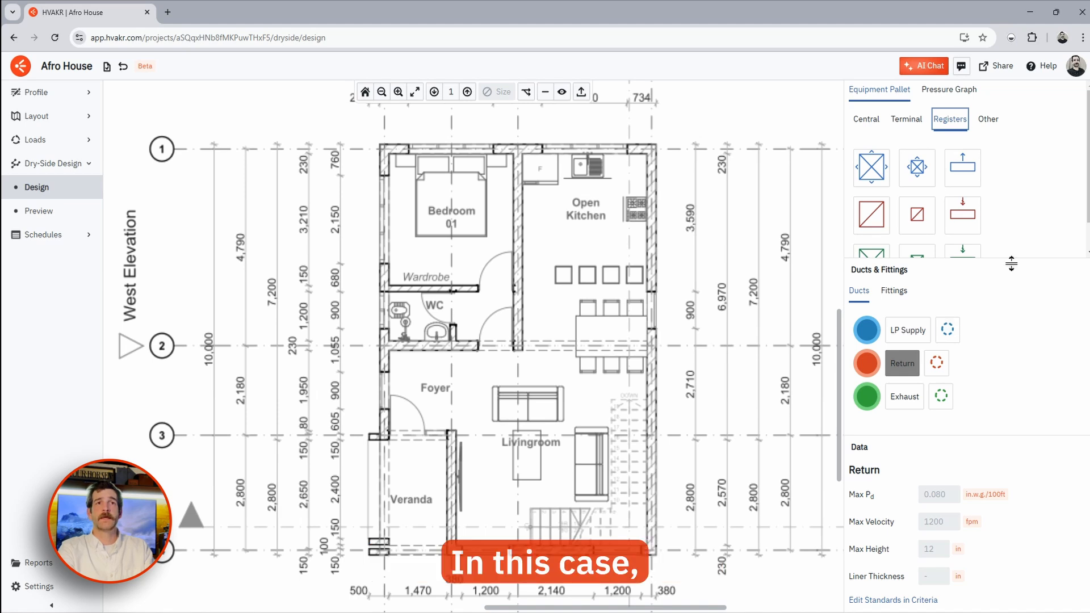
- Retag the Small Supply Register from SG-1 to SD-1 and set its size to 16 × 8 in
drag(1009, 261, 1004, 374)
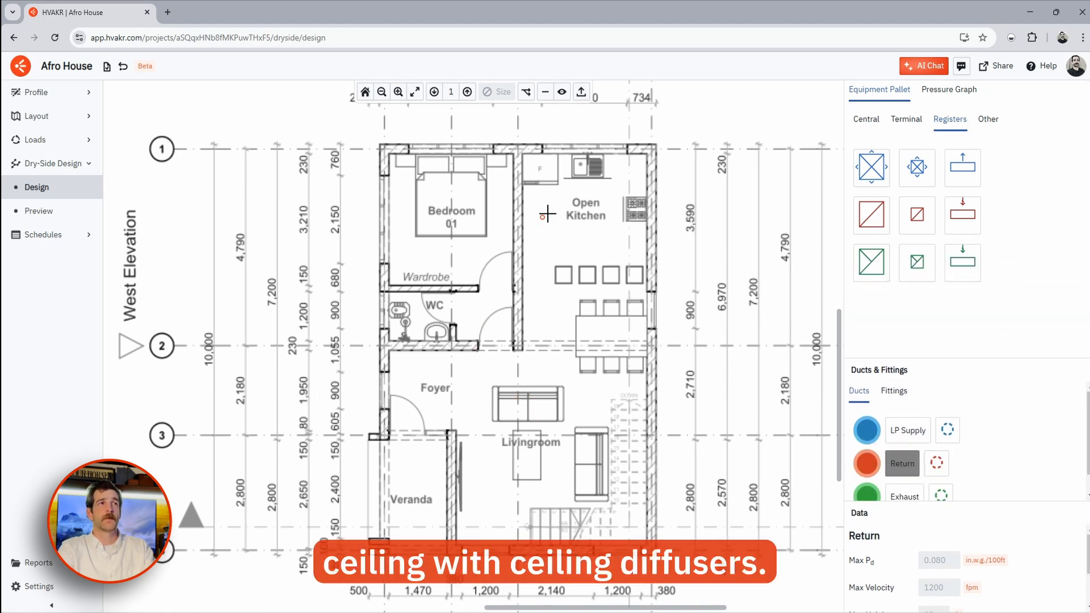
key(Escape)
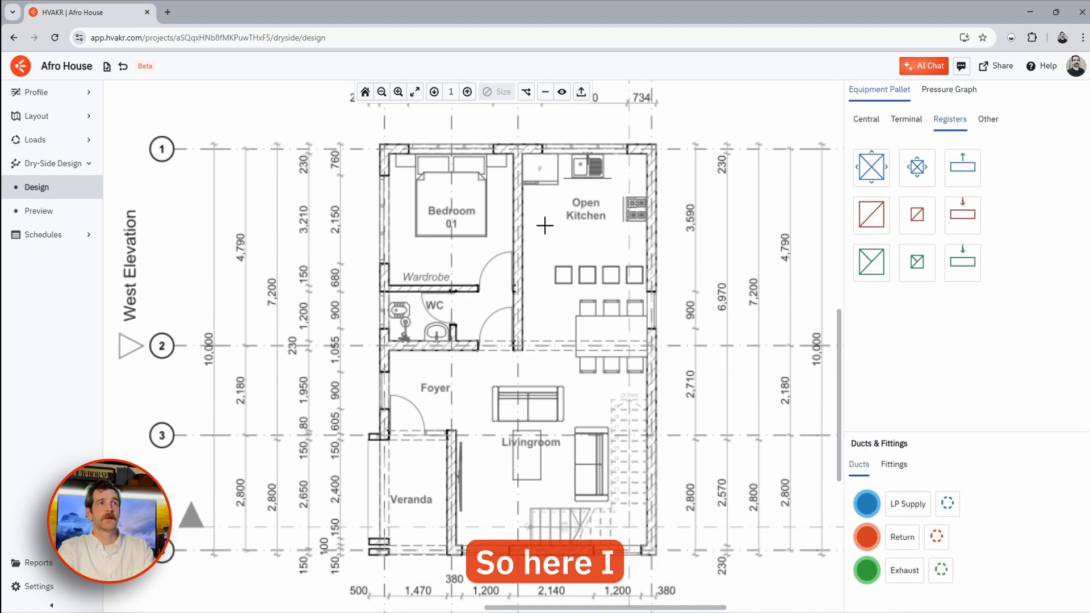
click(917, 168)
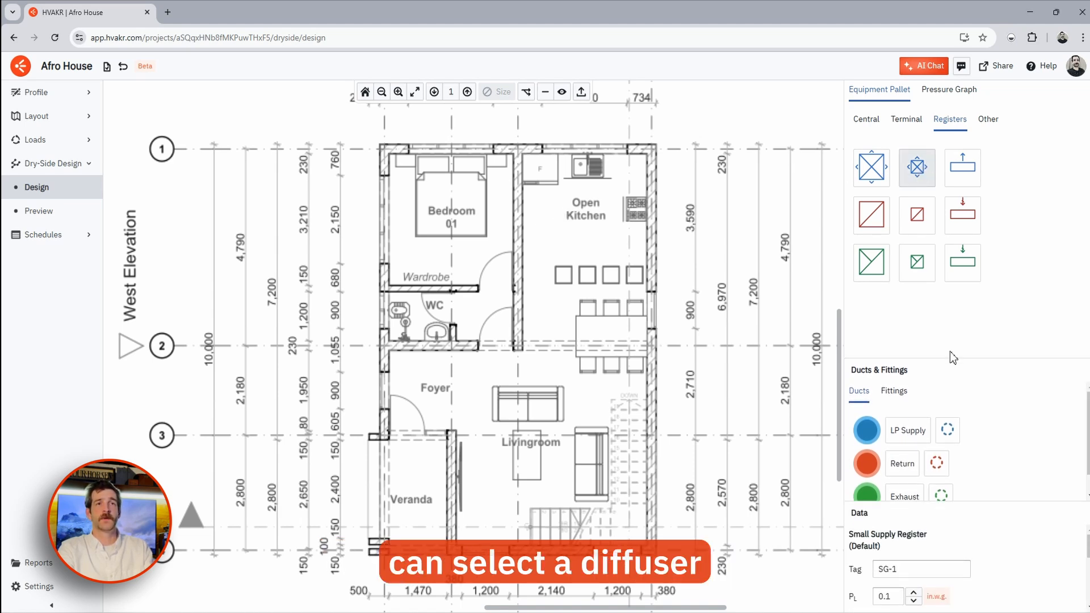
drag(949, 360, 949, 257)
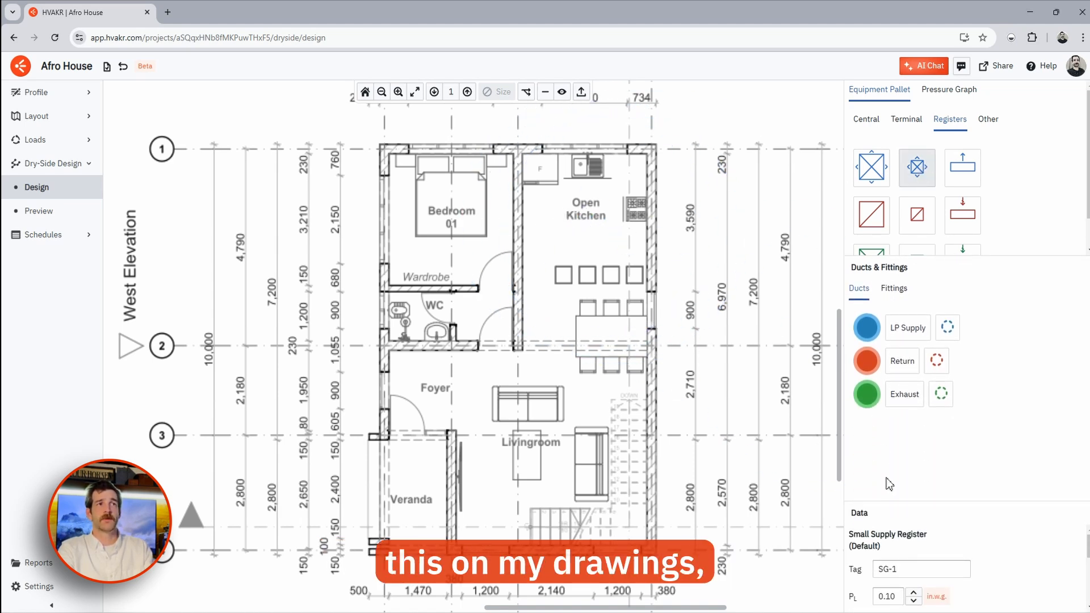
drag(890, 502, 890, 319)
triple_click(914, 386)
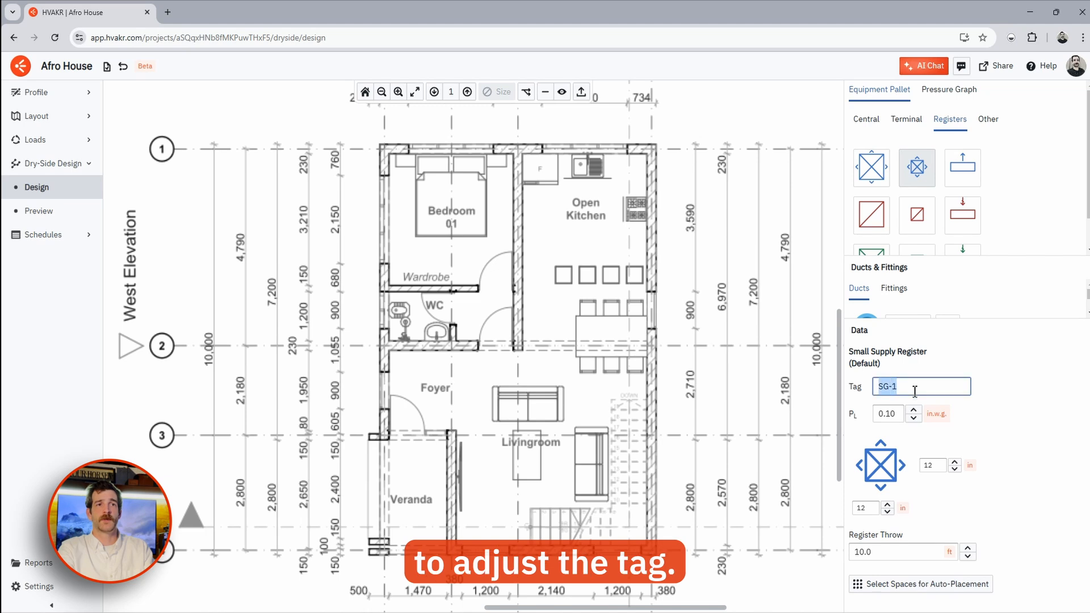
text(SD-1)
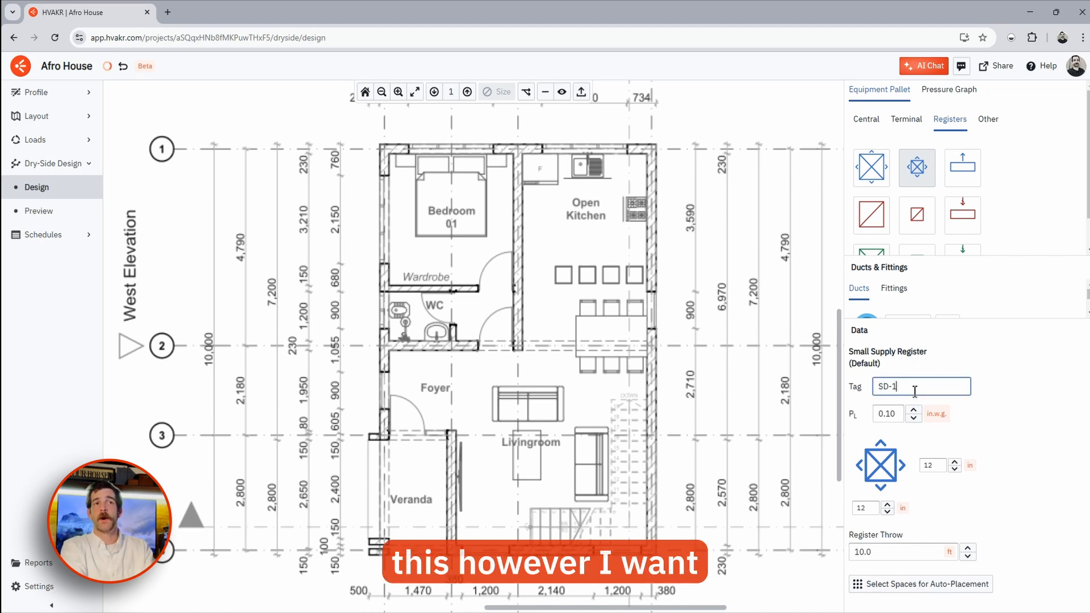
double_click(937, 466)
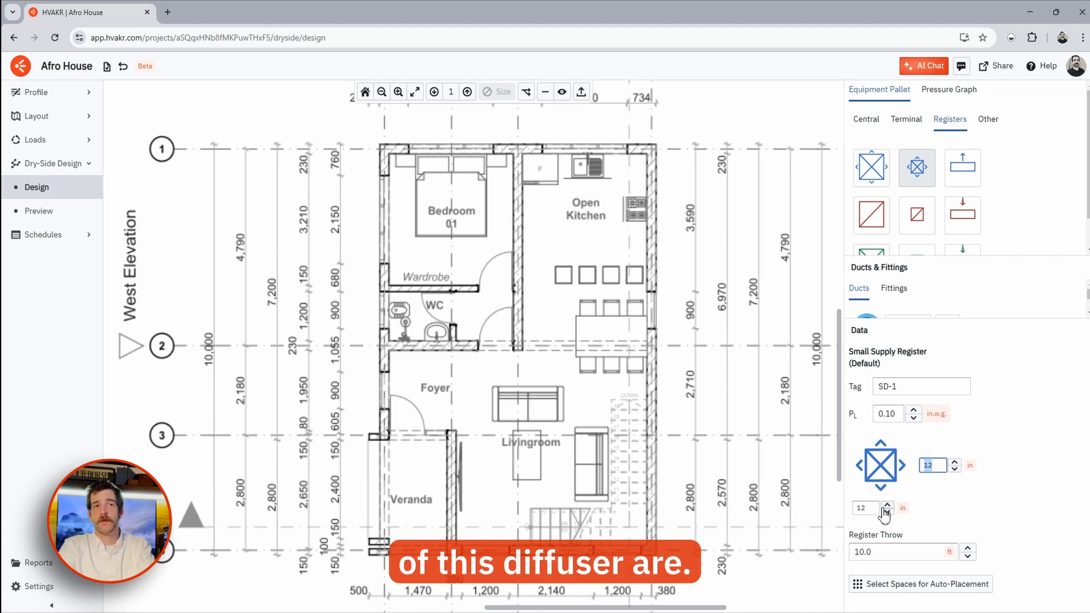
text(24)
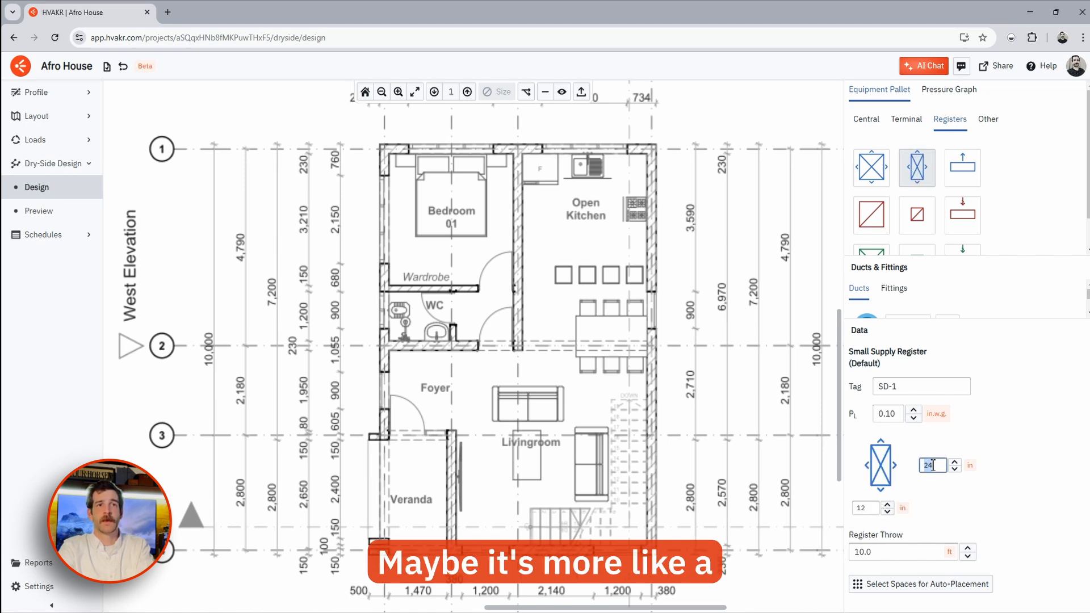
double_click(863, 508)
text(8)
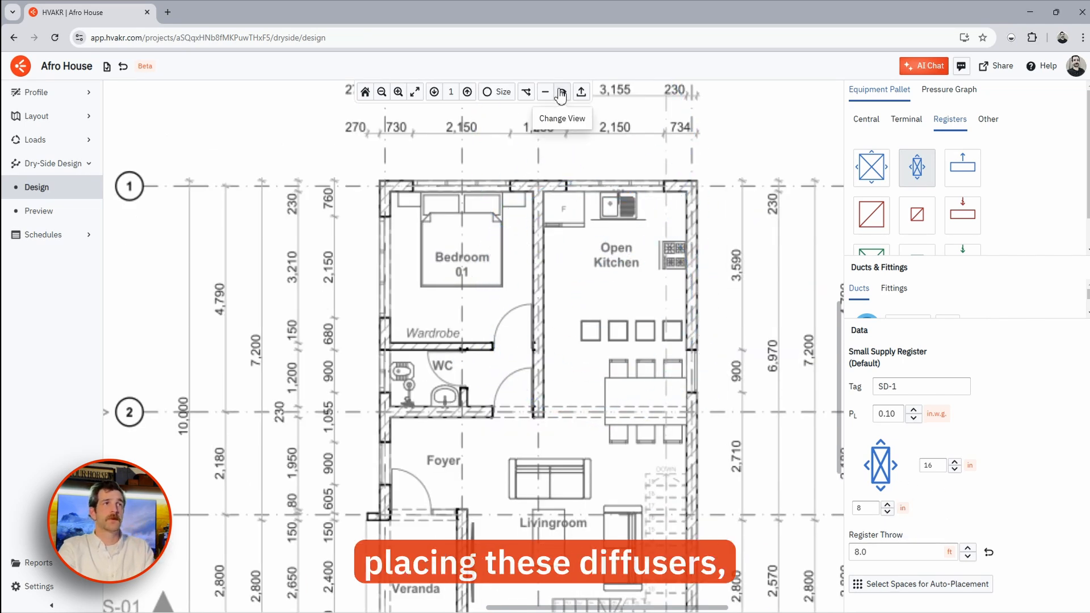
- Cycle through the spaces, zones and systems overlays, settling on spaces with annotations on
click(562, 92)
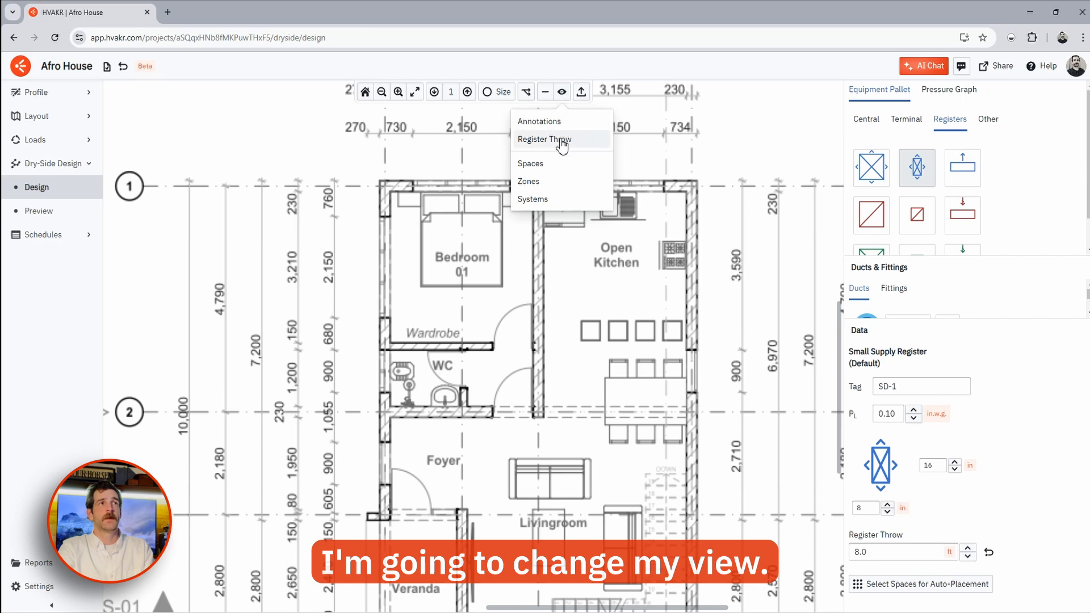
click(562, 165)
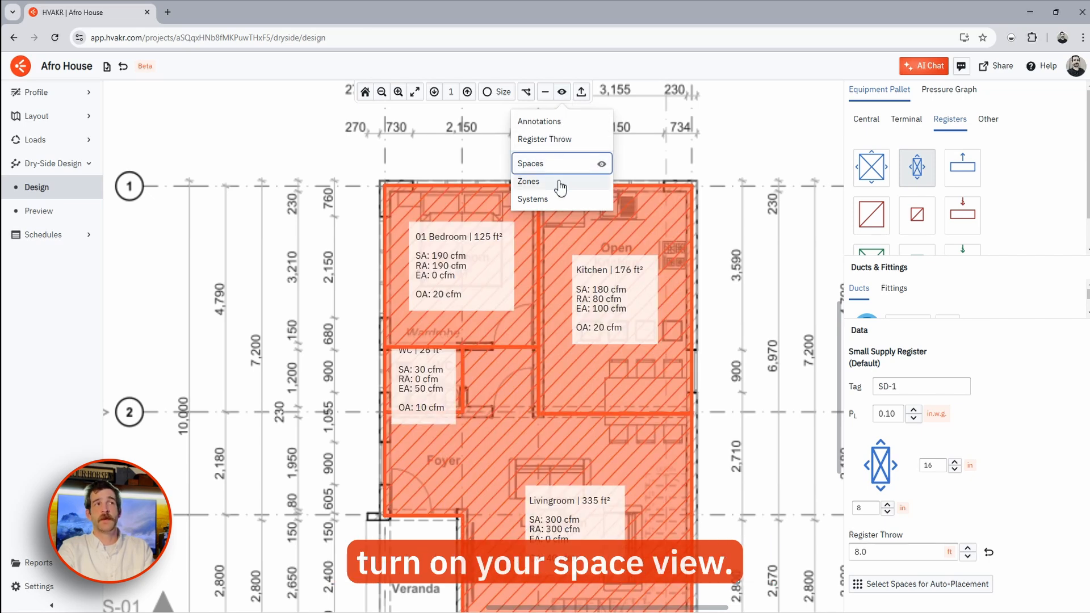
click(559, 182)
click(557, 202)
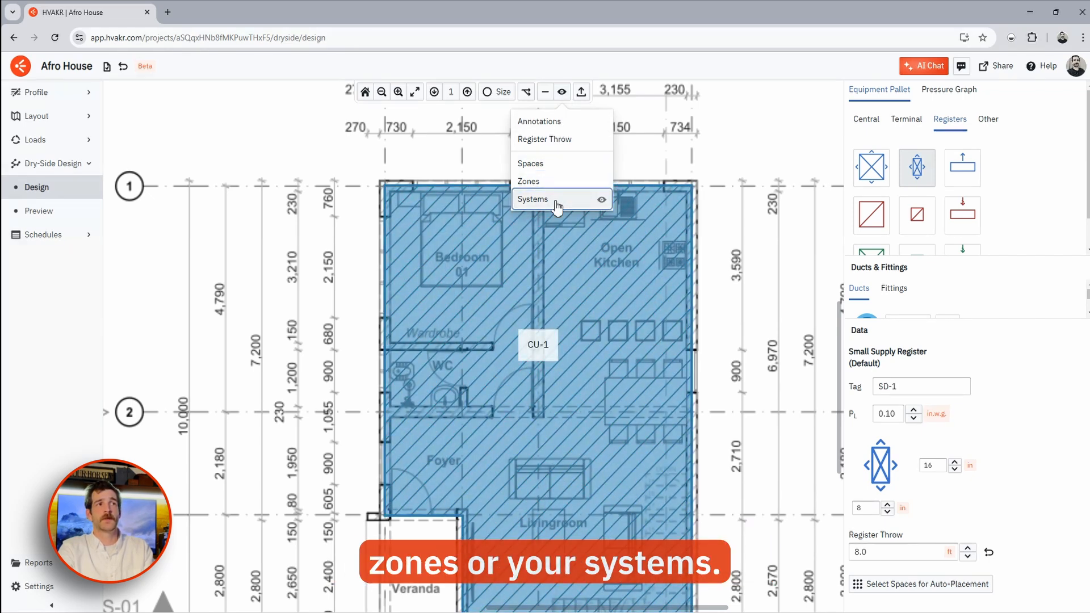
click(558, 166)
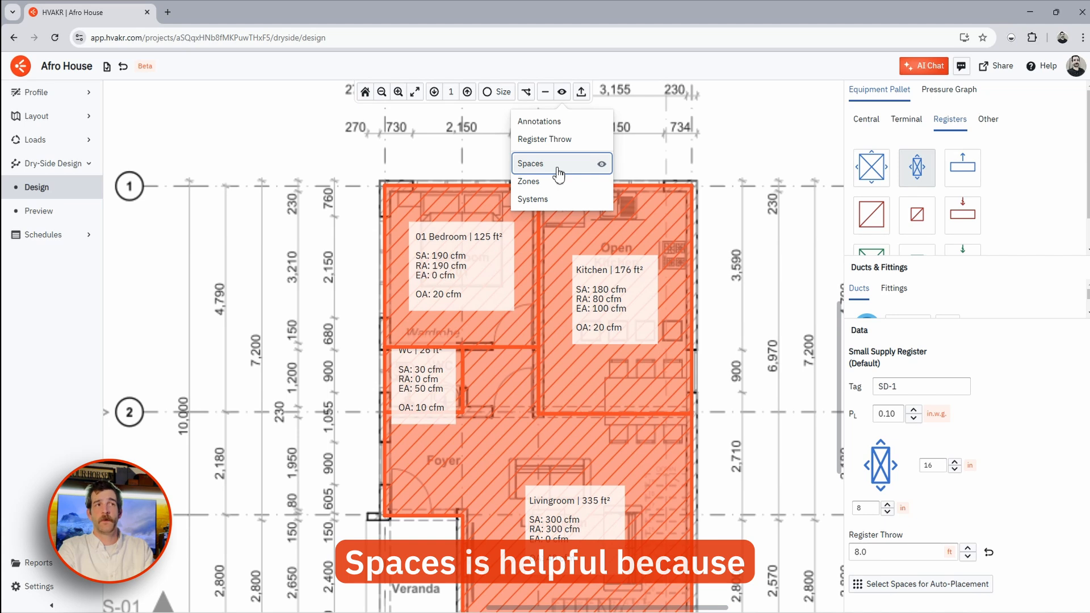
click(564, 125)
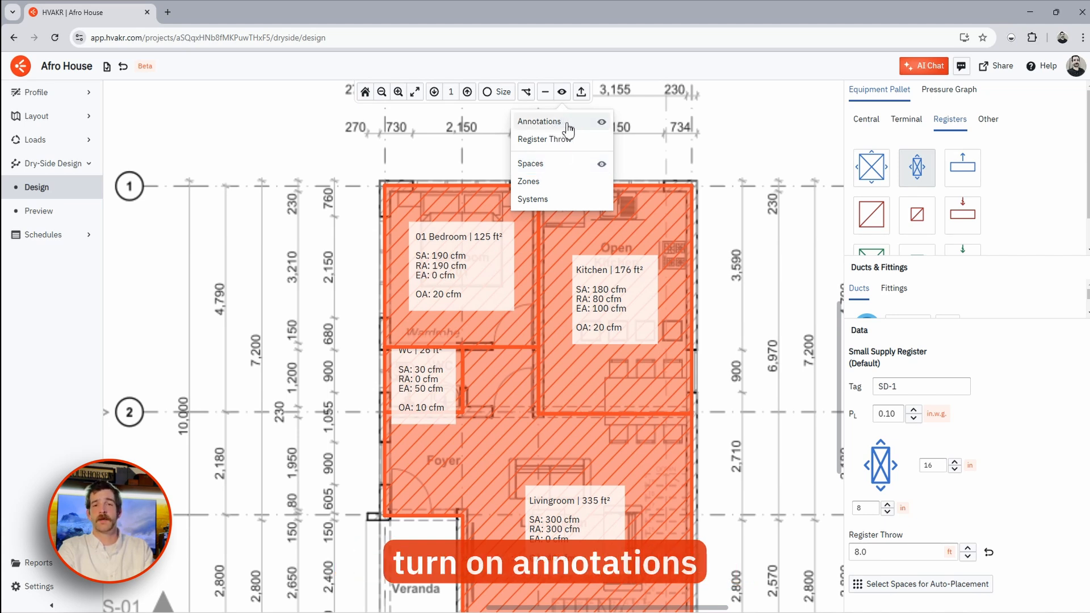
click(562, 91)
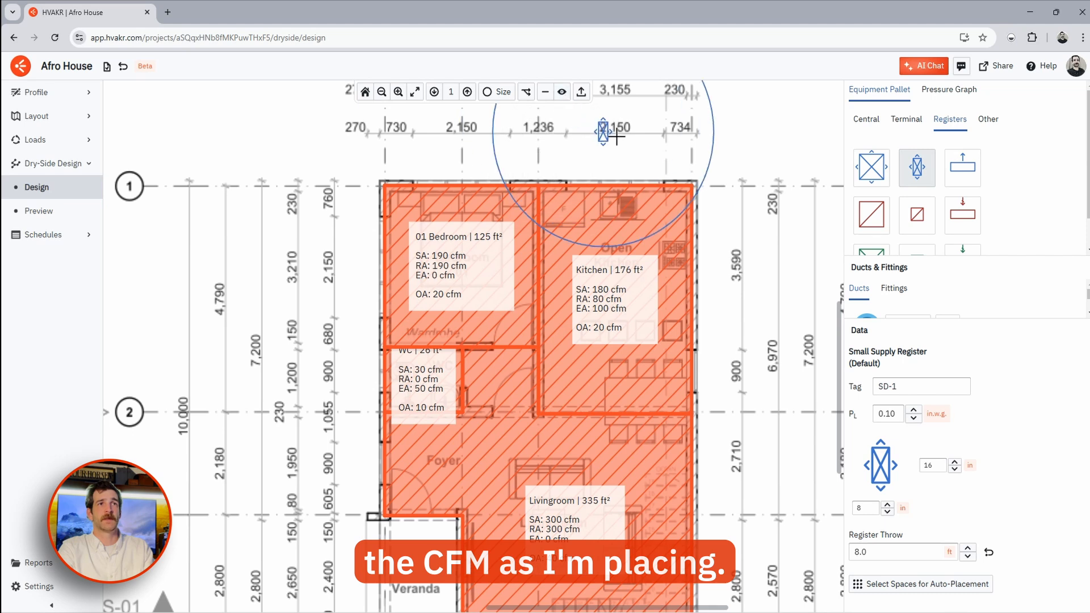
- Place an SD-1 diffuser in the Kitchen, deleting the extra one and moving it down
click(559, 262)
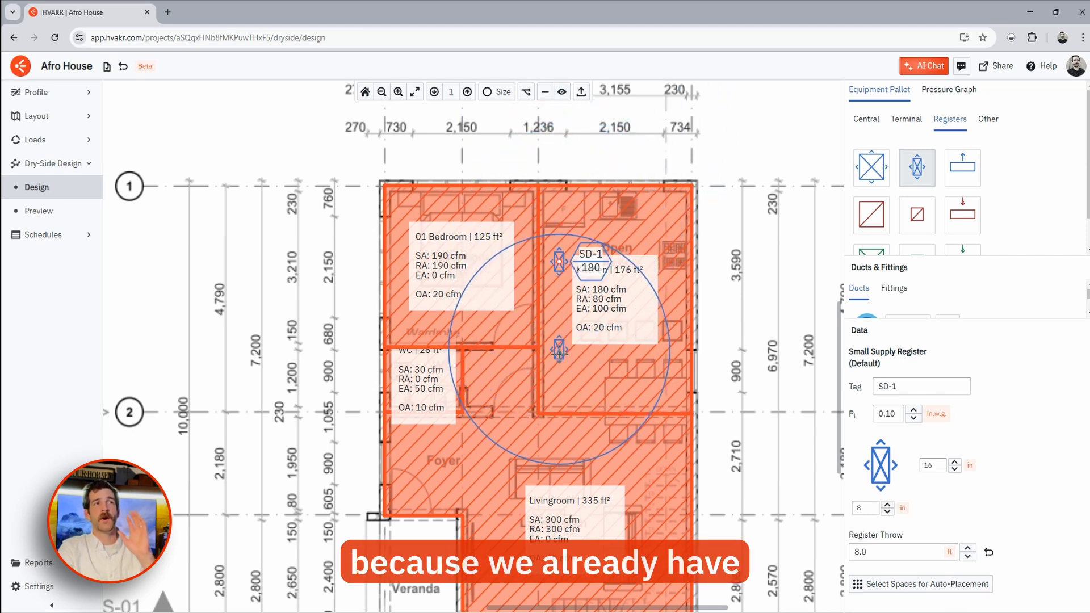
scroll(559, 278, up, 3)
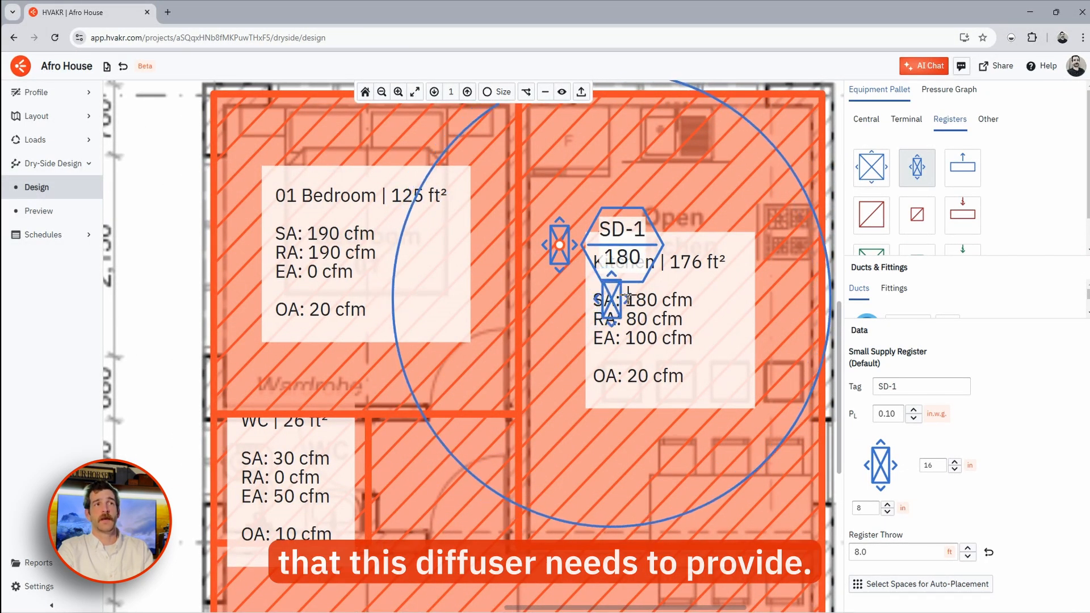
click(560, 434)
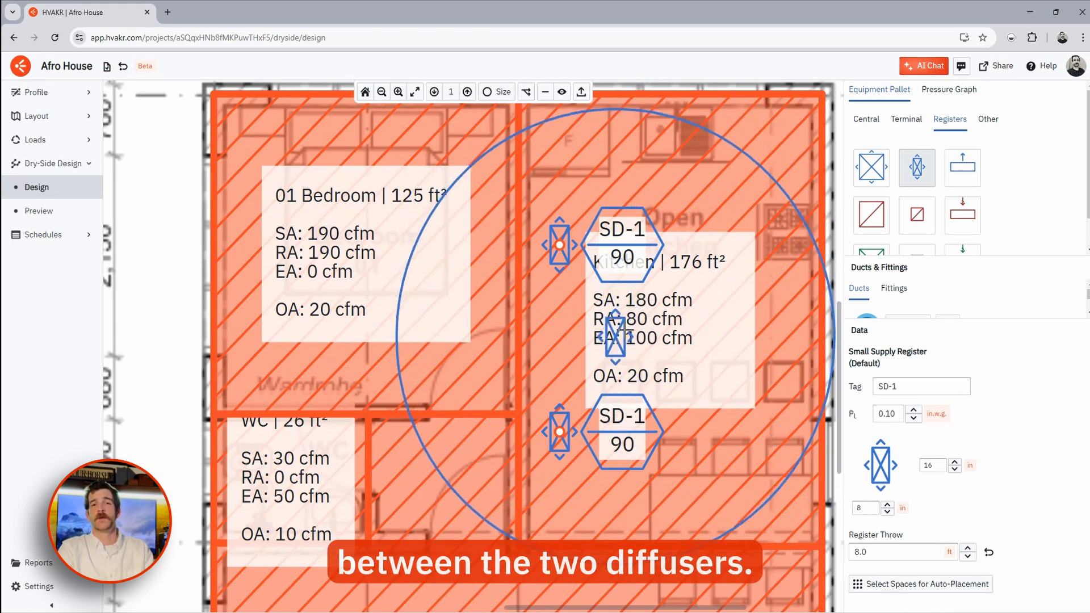
key(Escape)
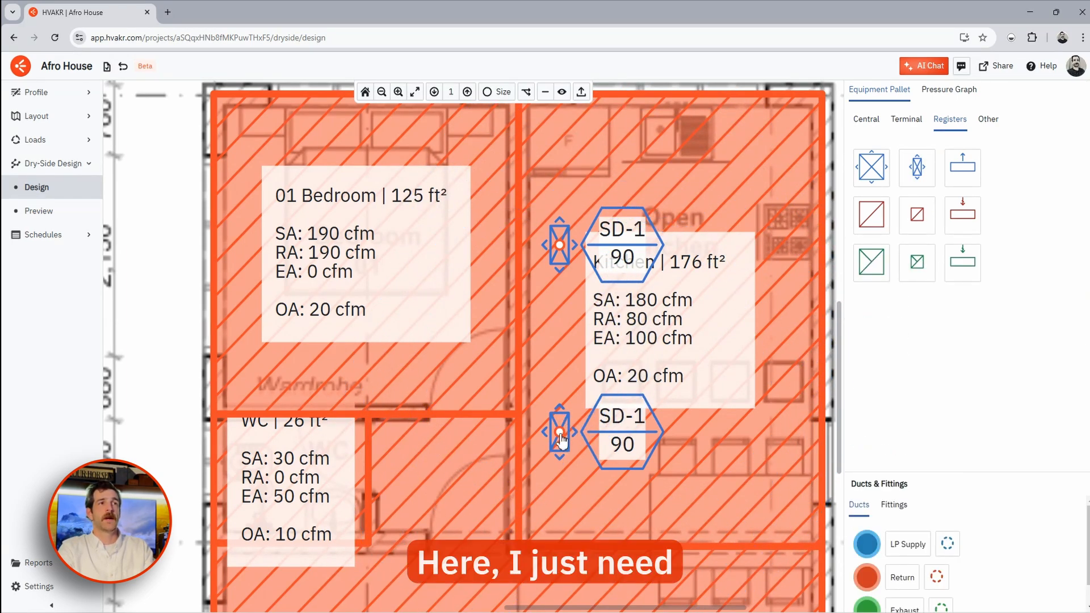
right_click(560, 438)
click(615, 477)
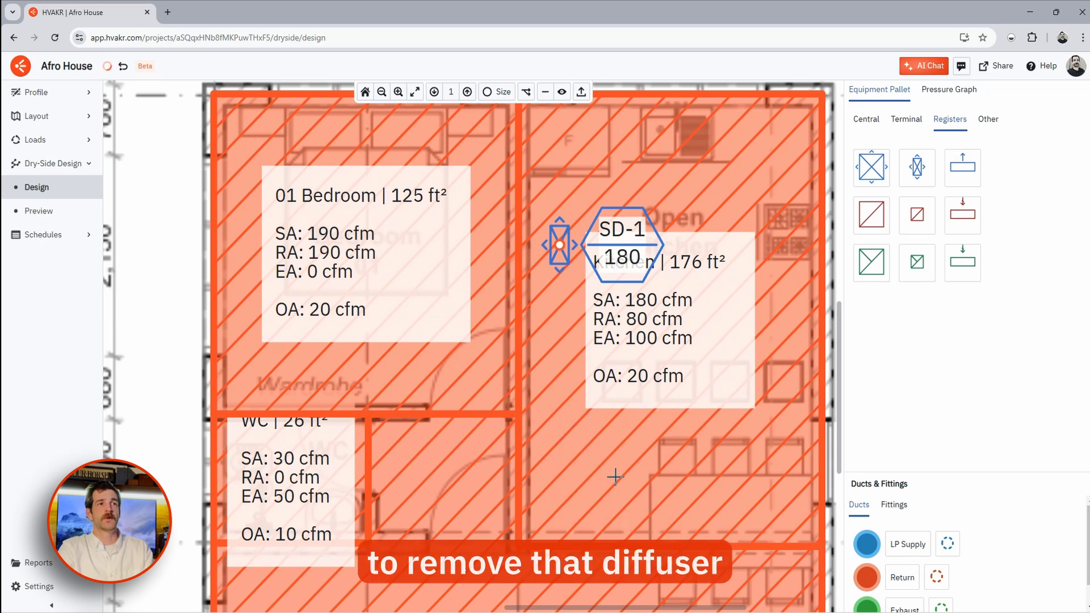
drag(559, 250, 559, 329)
scroll(572, 347, down, 3)
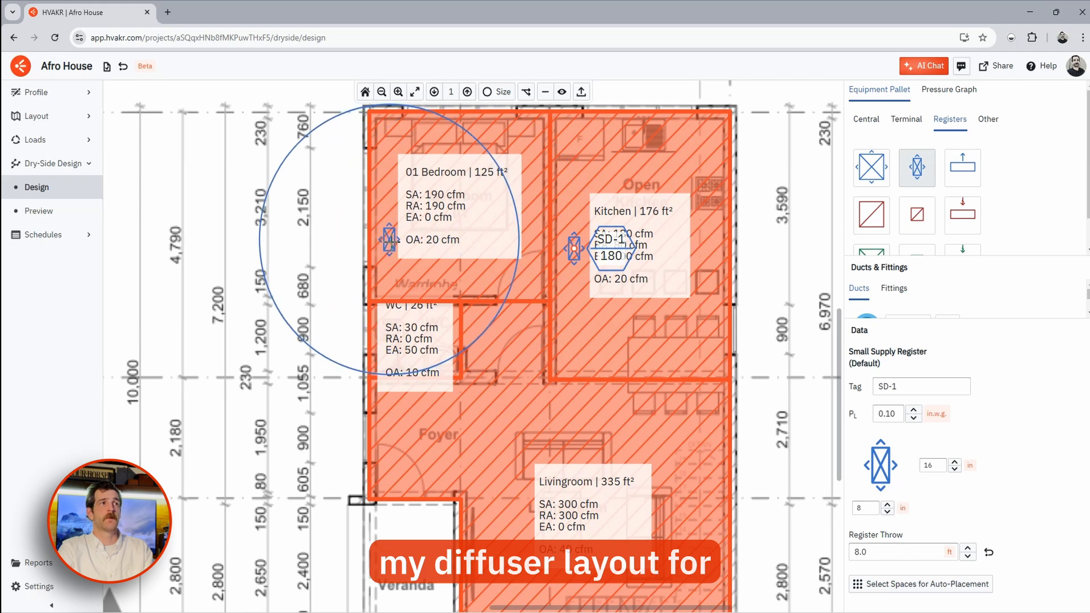
- Add SD-1 diffusers to 01 Bedroom and the foyer, rotating the lower one to 270°
click(395, 248)
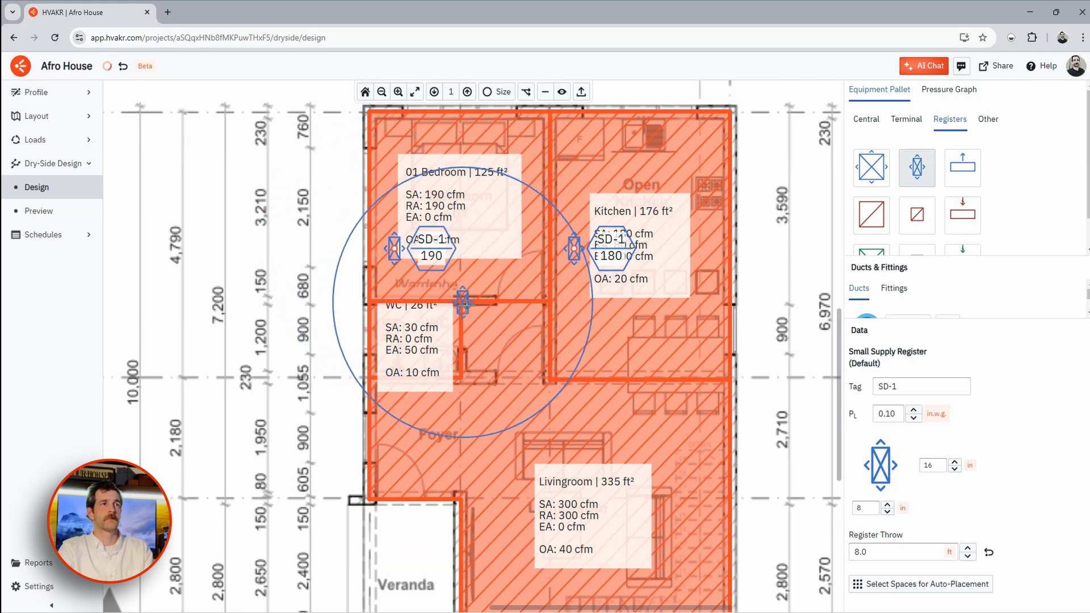
scroll(448, 255, down, 2)
middle_drag(497, 357, 470, 288)
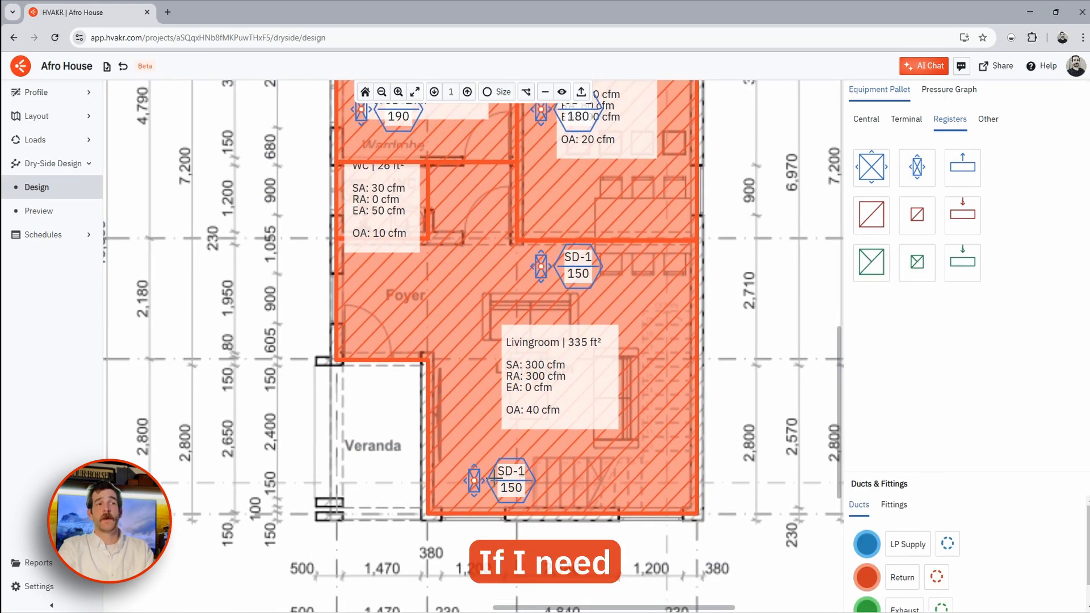
scroll(493, 479, up, 3)
middle_drag(497, 477, 501, 410)
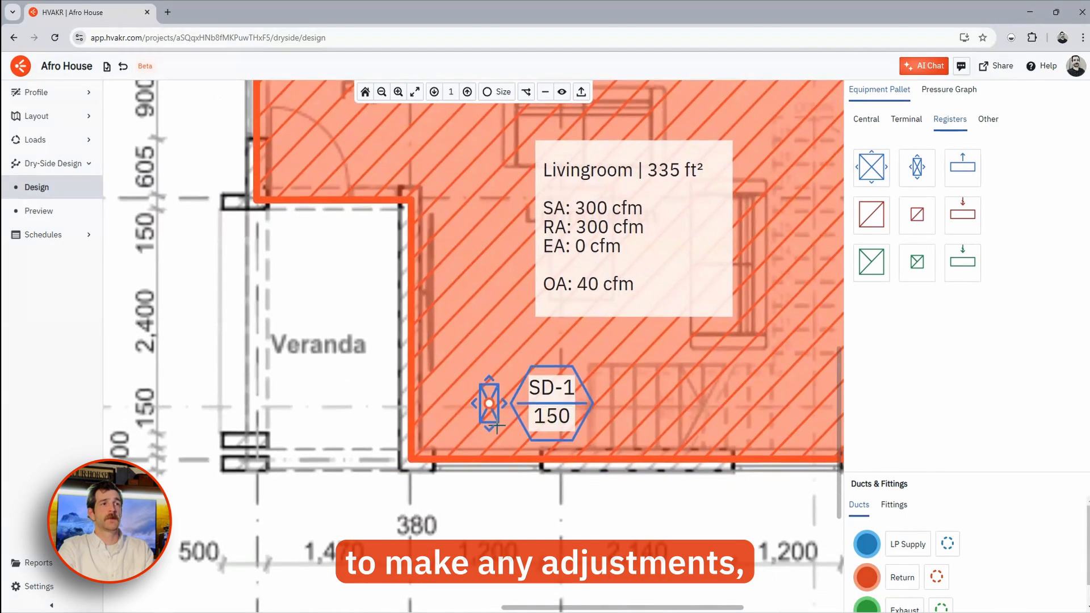
right_click(491, 405)
click(532, 466)
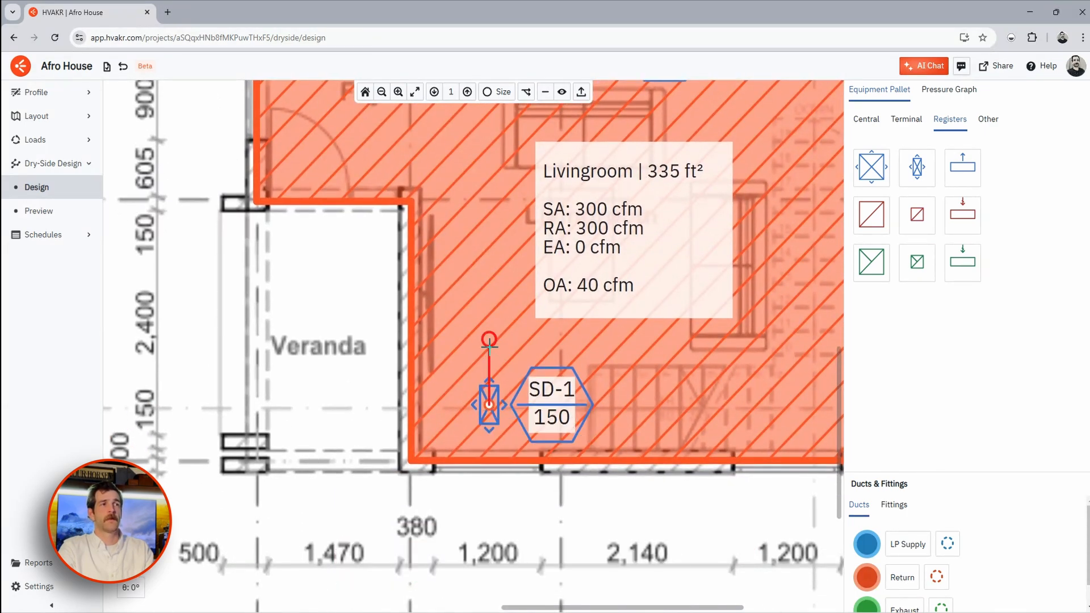
key(Return)
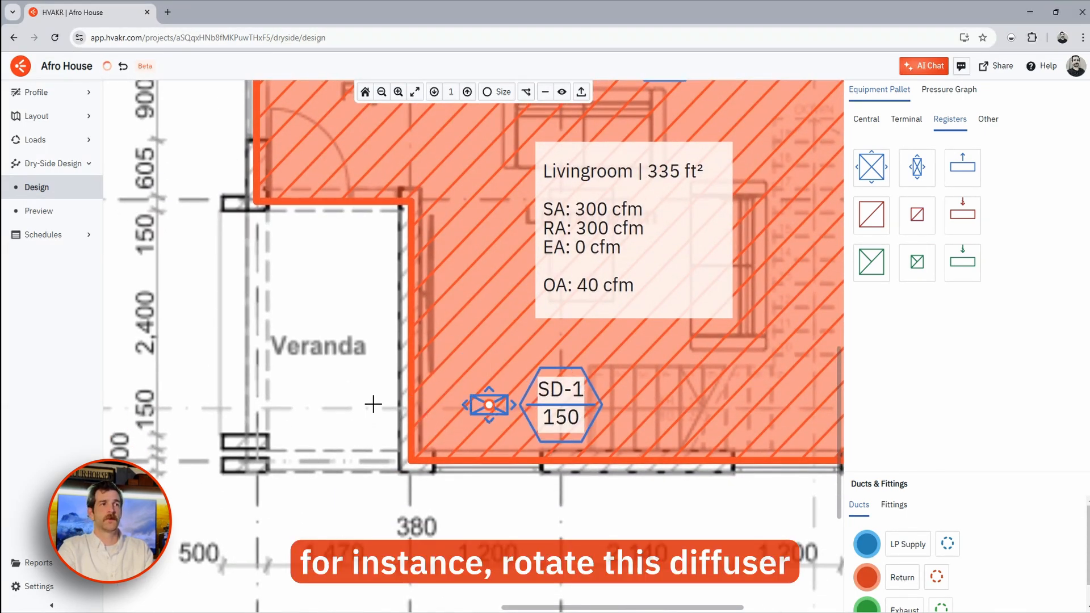
scroll(618, 311, down, 5)
middle_drag(608, 258, 536, 412)
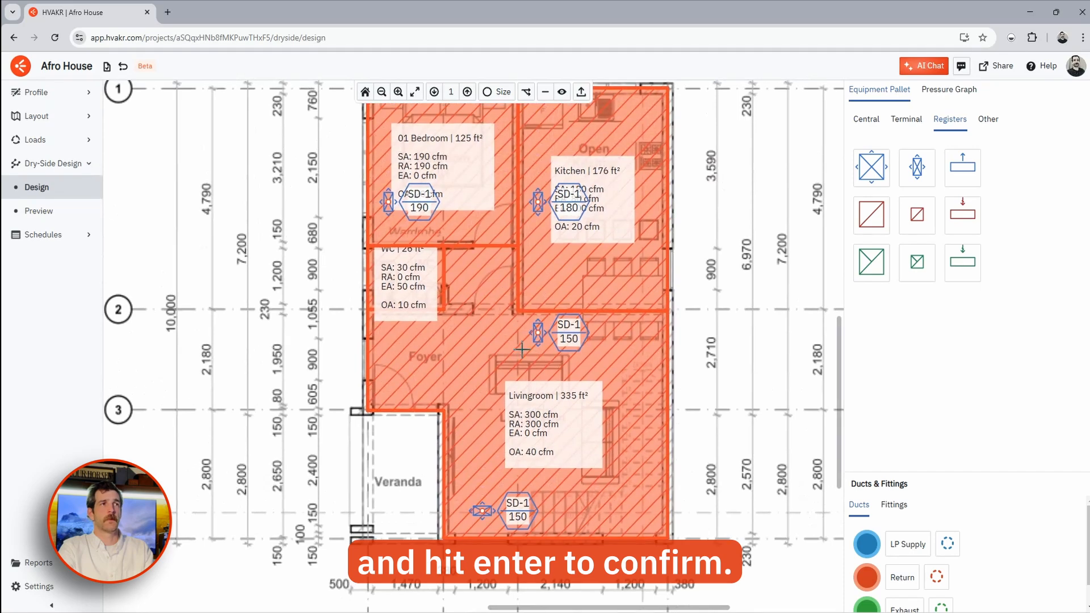
- Place large return grille RG-1 by the WC, serving Foyer, Livingroom, 01 Bedroom and Kitchen
click(871, 214)
click(481, 307)
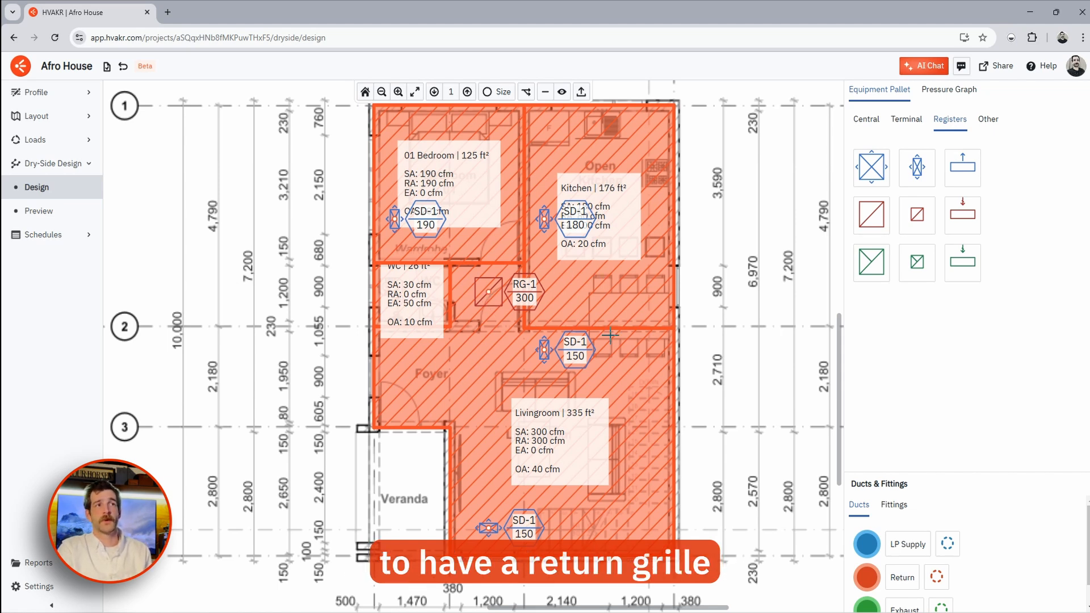
click(490, 293)
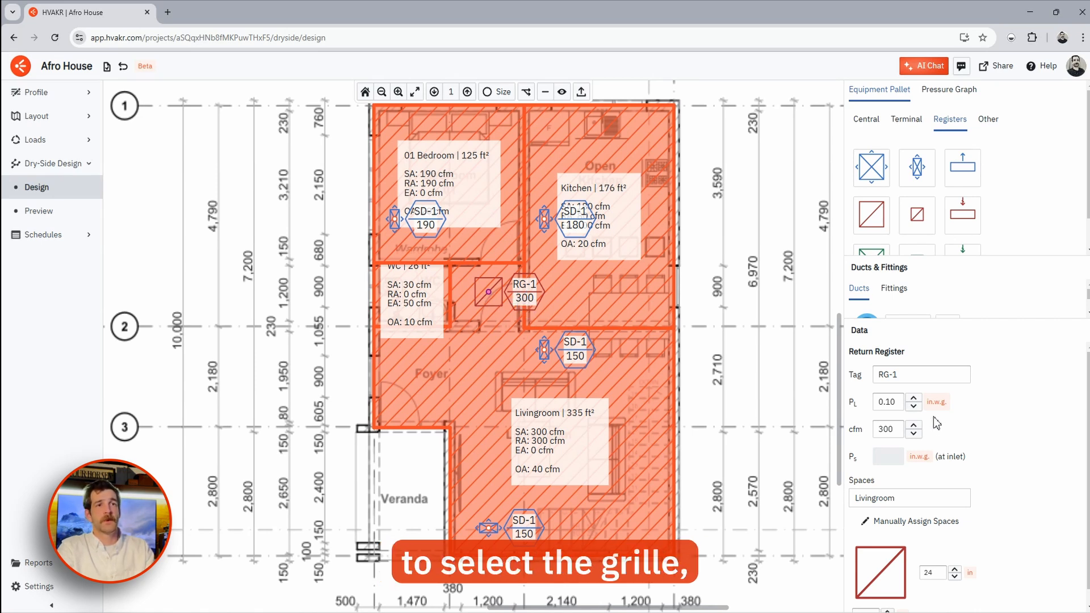
scroll(935, 420, down, 1)
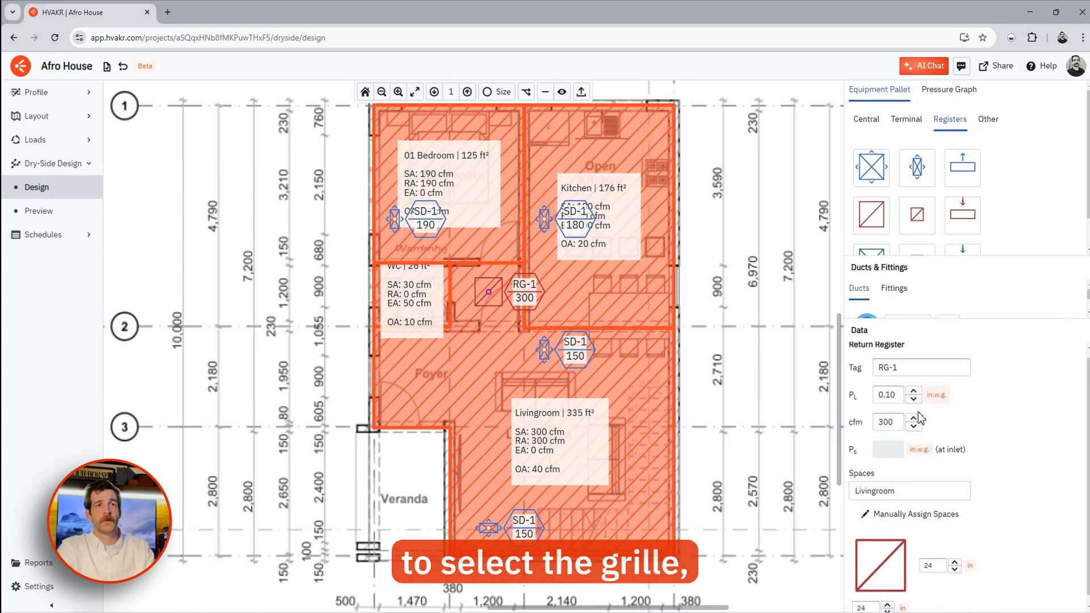
click(903, 513)
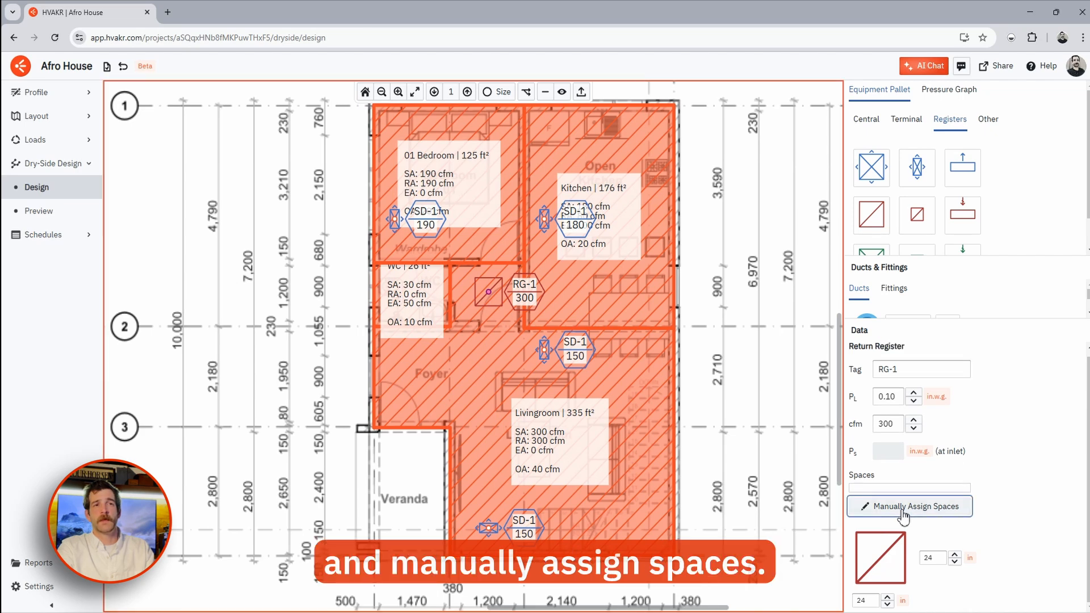
click(471, 369)
click(485, 242)
click(585, 289)
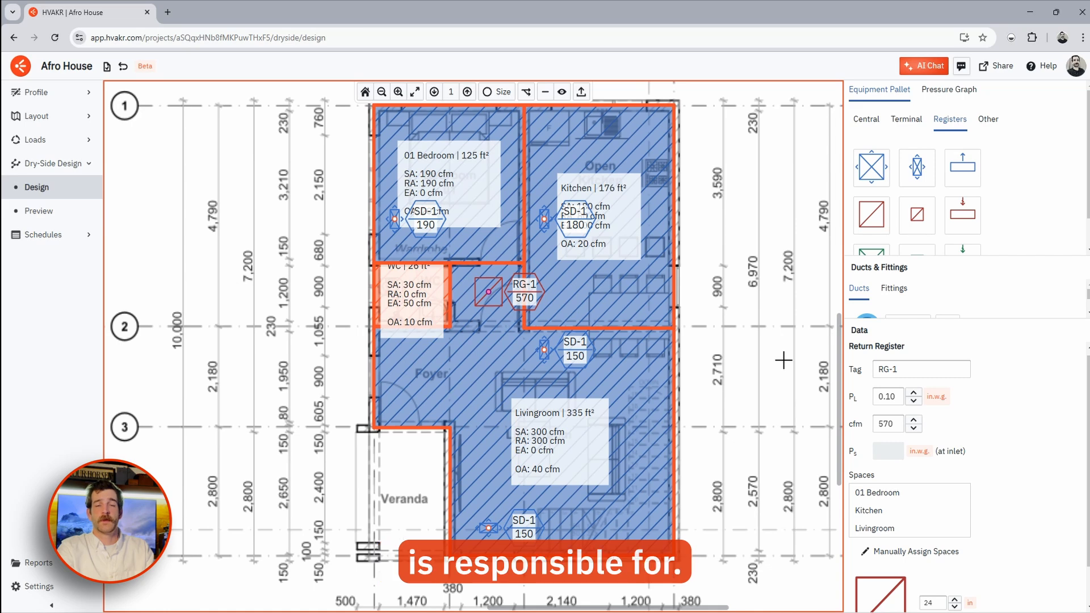
key(Return)
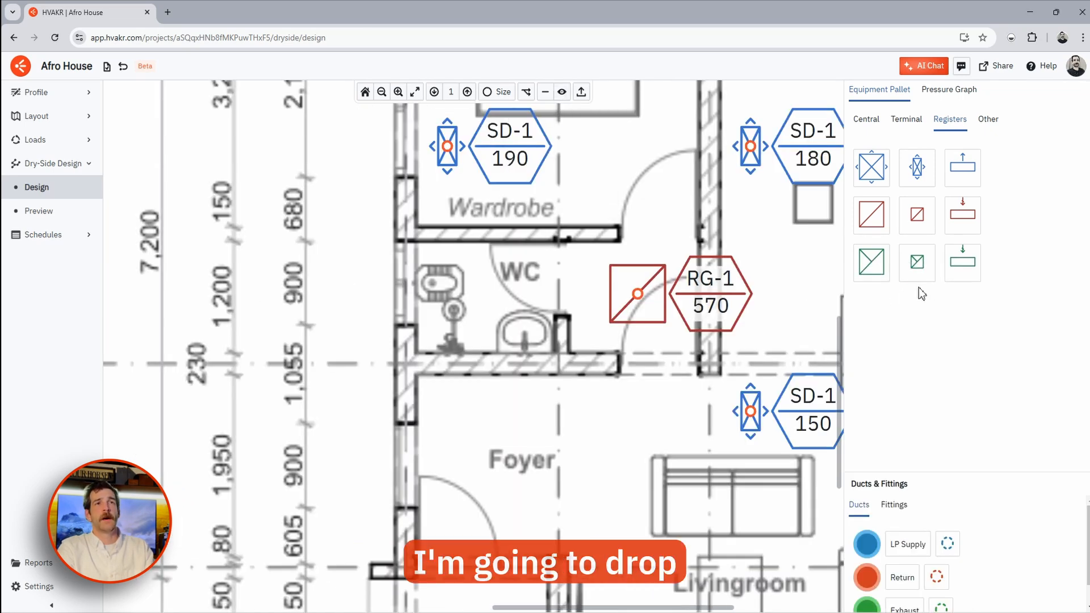
- Place small exhaust grille EG-1 (50 cfm) in the WC
click(917, 262)
click(472, 293)
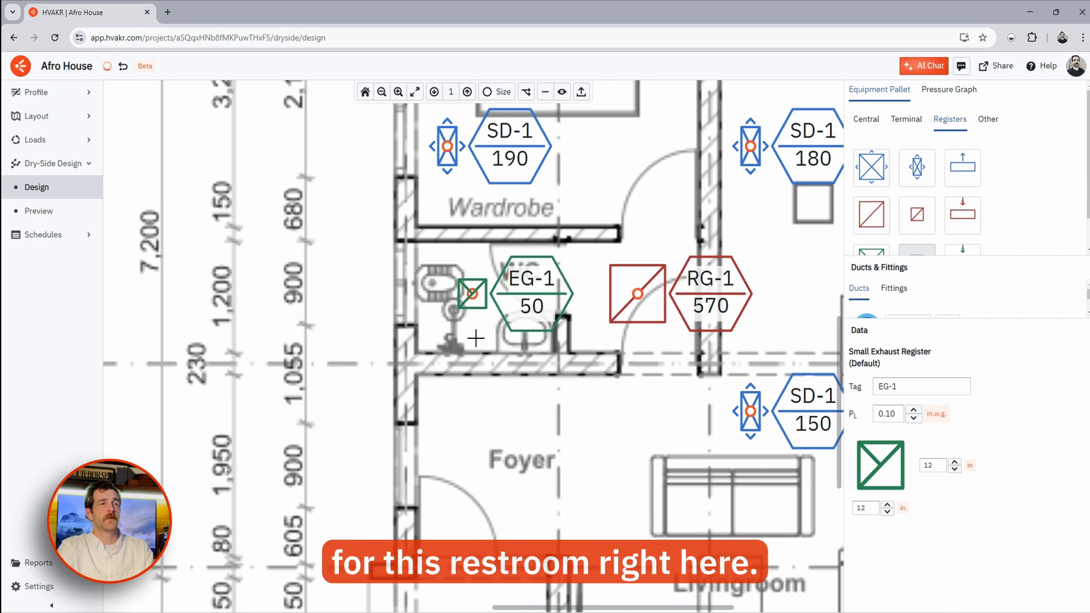
key(Escape)
scroll(477, 342, down, 3)
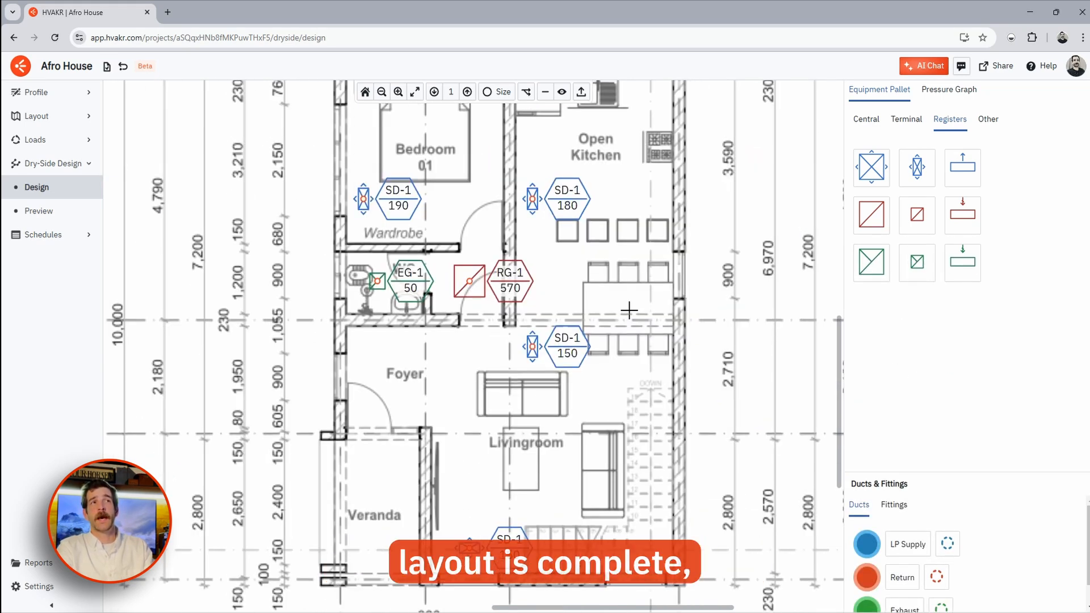
- Show the terminal AC units list and turn on the zones overlay
click(906, 119)
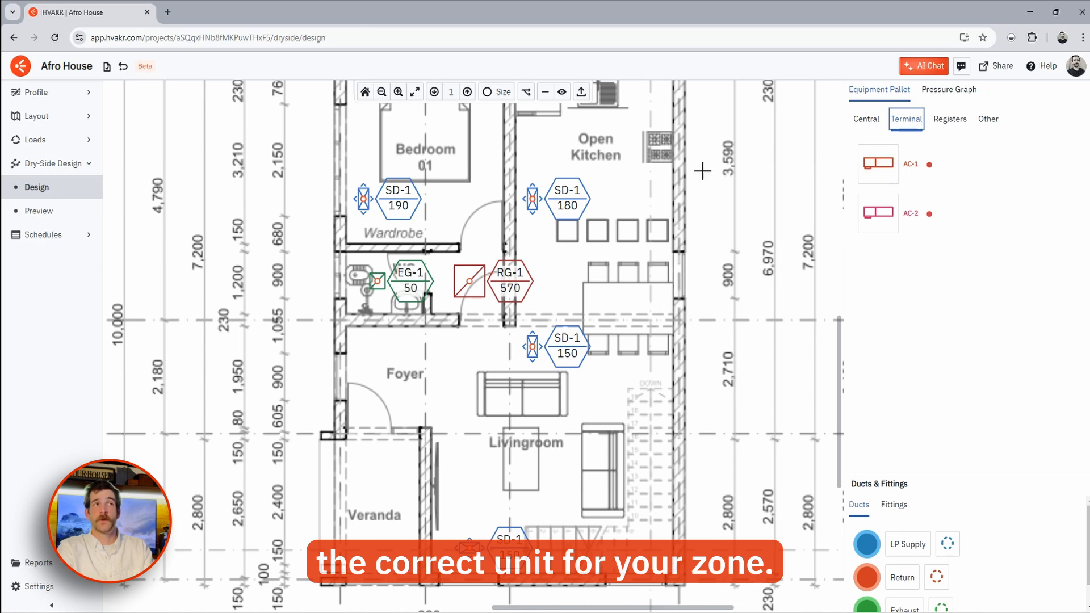
click(561, 91)
click(551, 183)
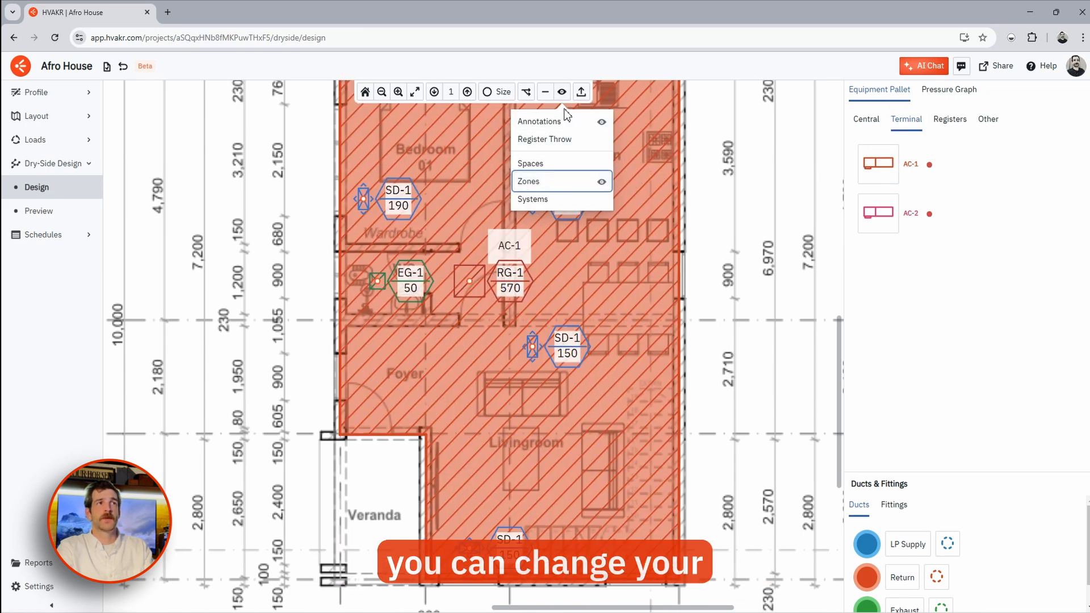
scroll(551, 246, left, 1)
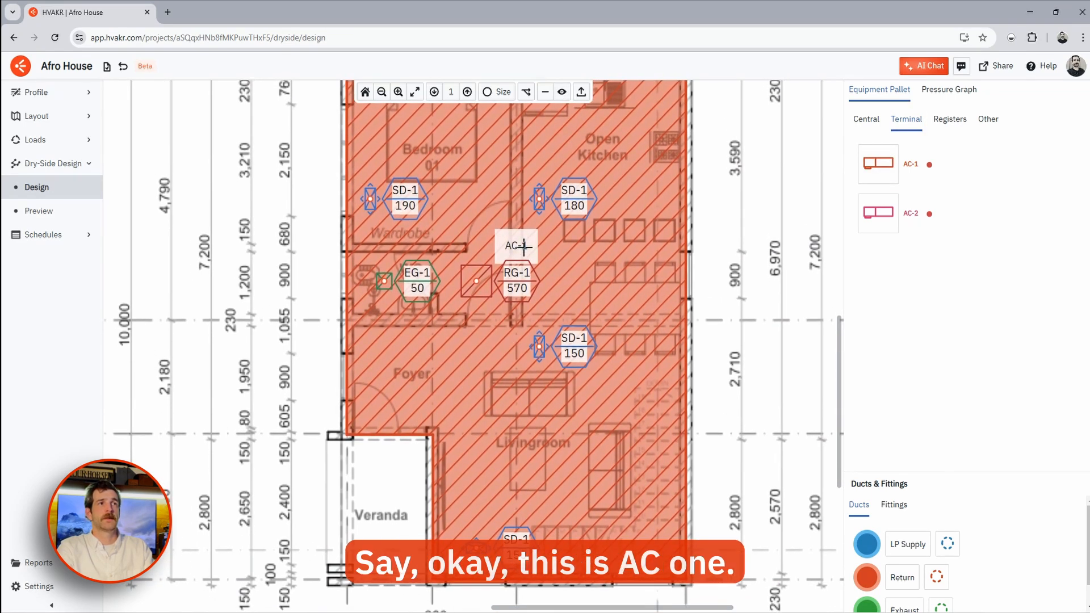
- Place the AC-1 unit in the foyer and rotate it 90 degrees
click(878, 163)
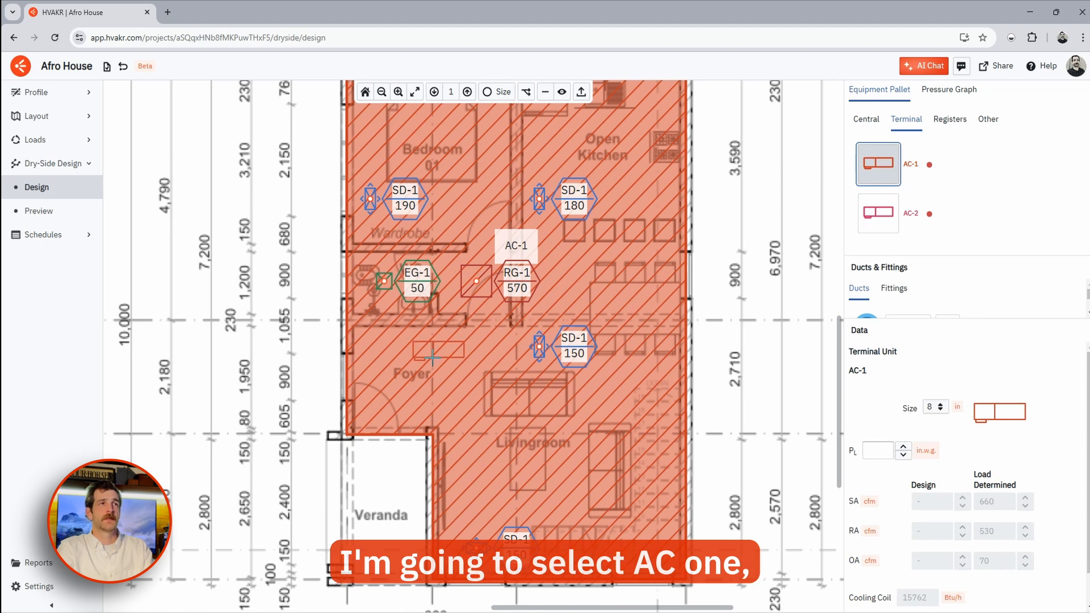
click(442, 372)
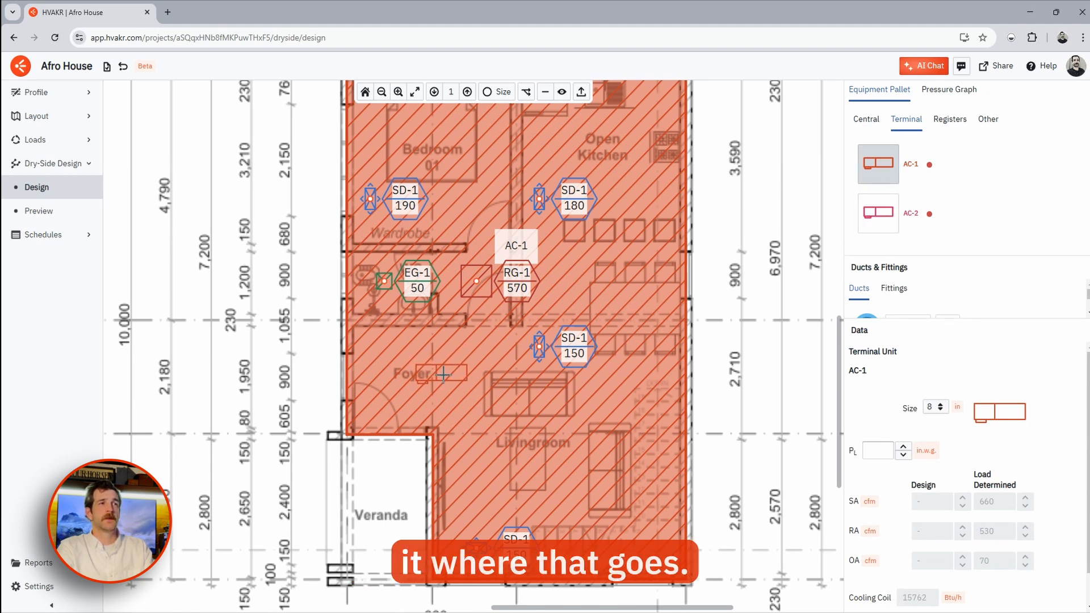
click(492, 390)
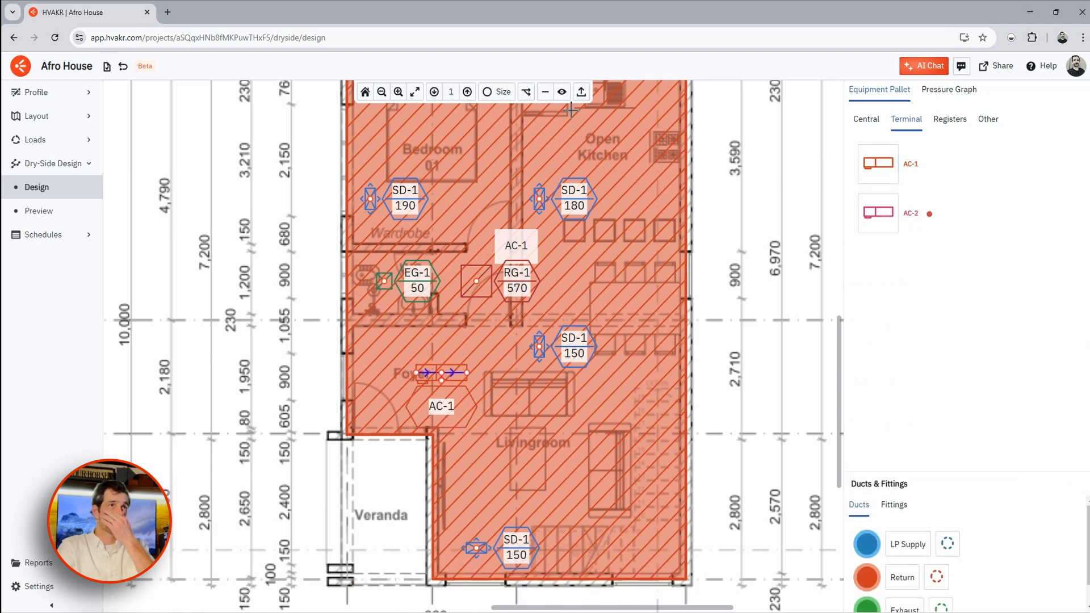
right_click(442, 375)
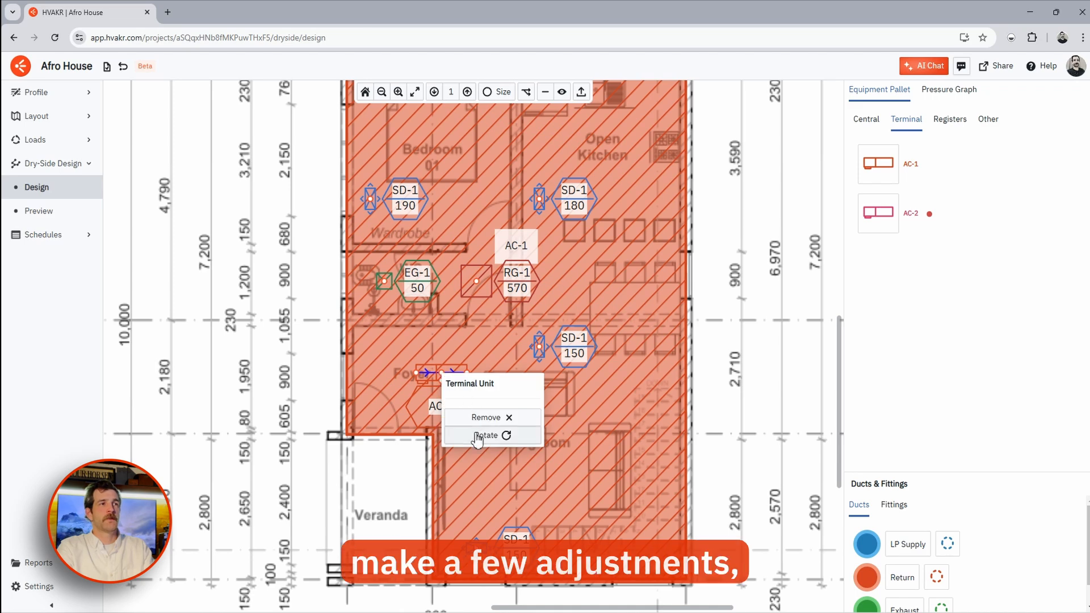
click(474, 430)
drag(472, 351, 558, 376)
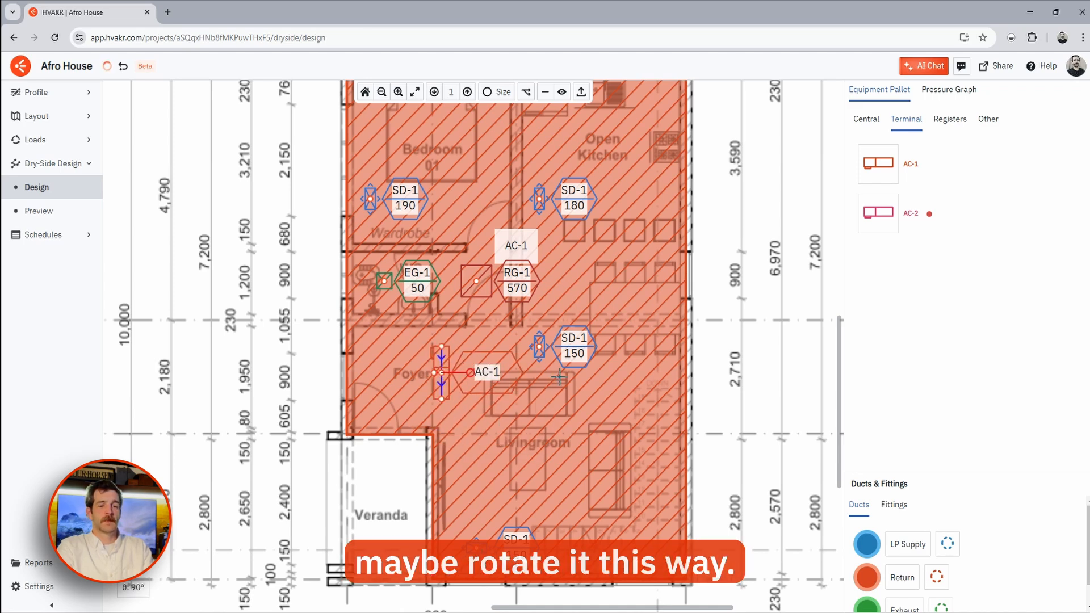
- Hide the room space shading on the level 1 plan
click(562, 92)
click(535, 160)
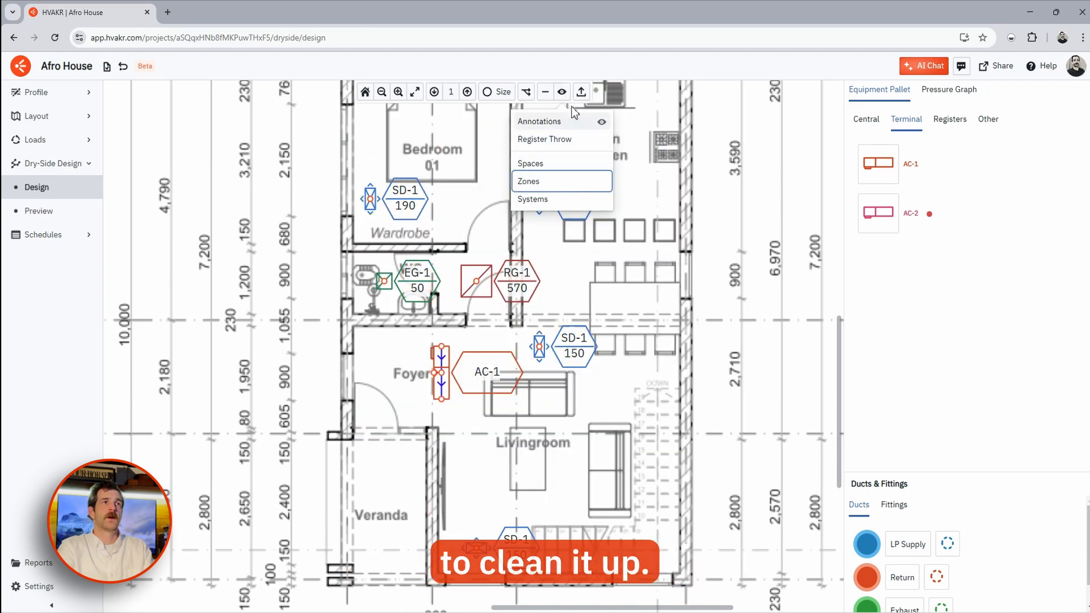
scroll(491, 301, up, 3)
- Reposition AC-1 in the foyer, with its return inlet on the left and supply outlet on the right
drag(415, 454, 477, 458)
drag(464, 415, 463, 394)
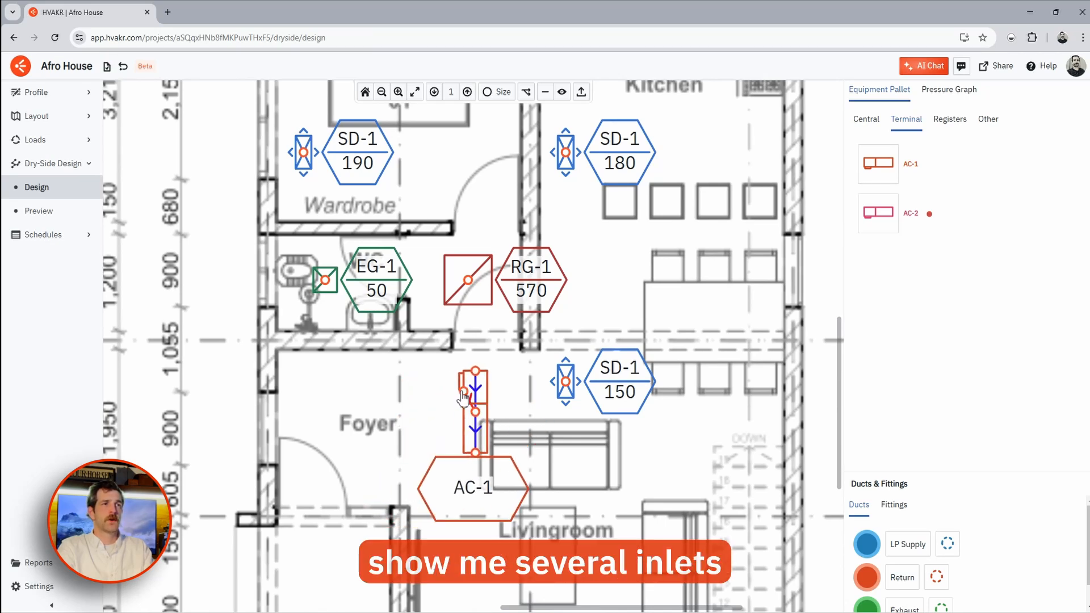
middle_drag(500, 396, 505, 320)
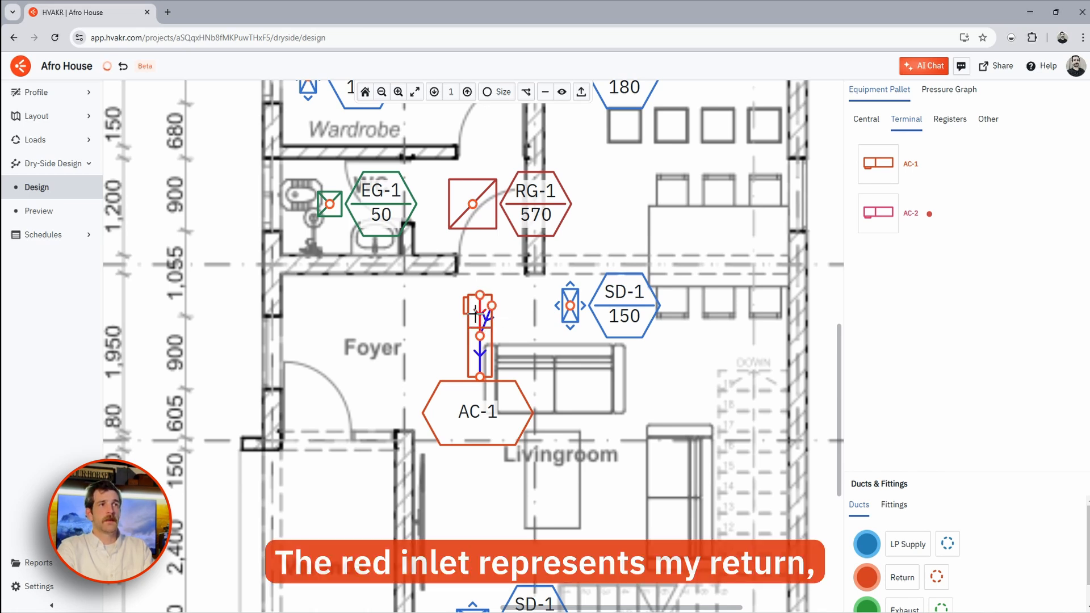
drag(480, 338, 474, 329)
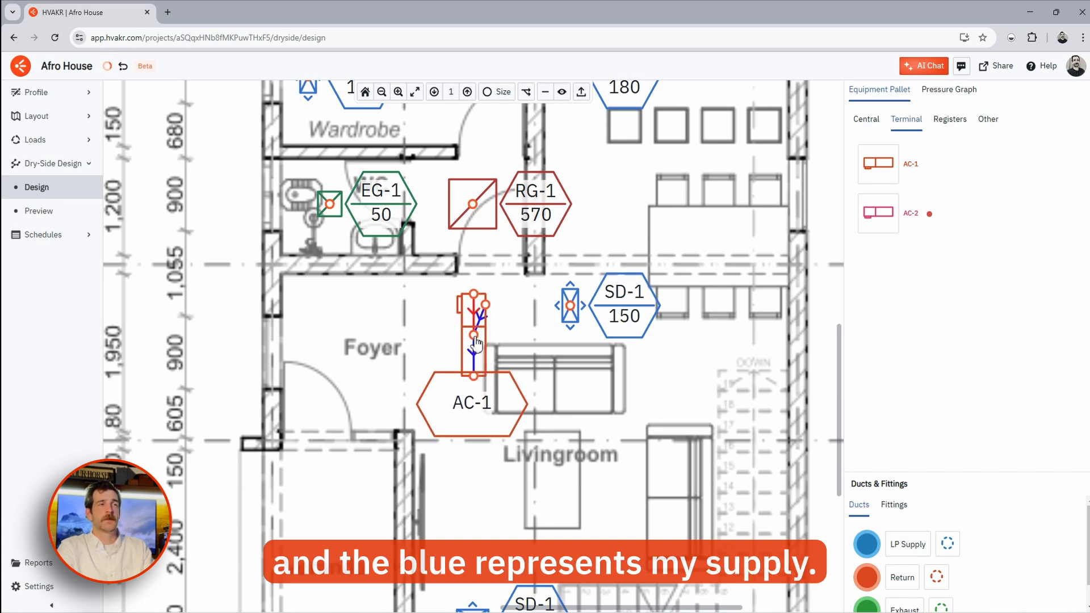
drag(475, 334, 475, 355)
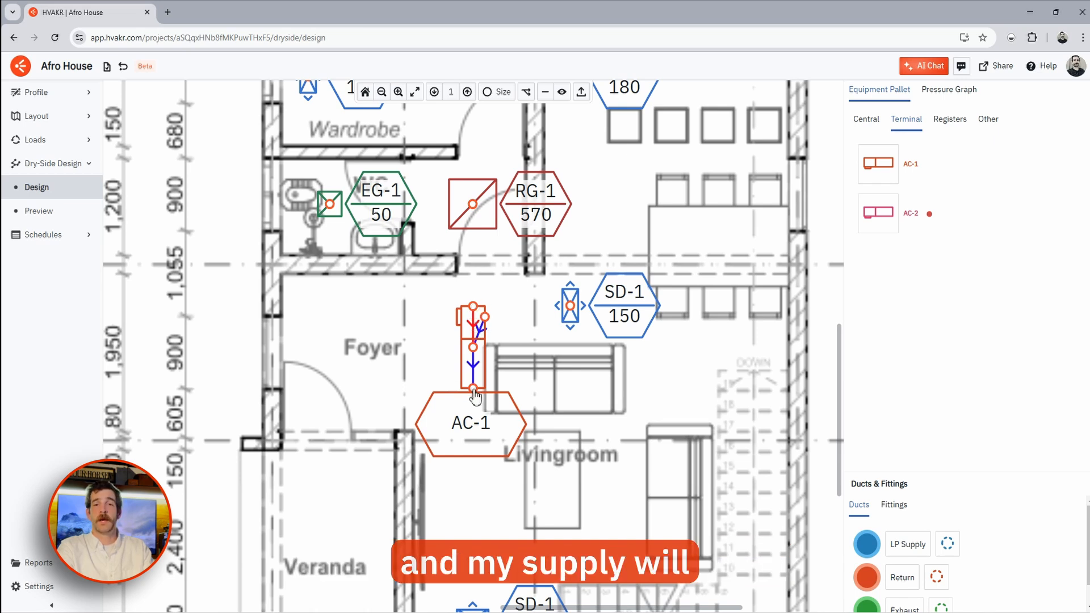
drag(495, 375, 488, 396)
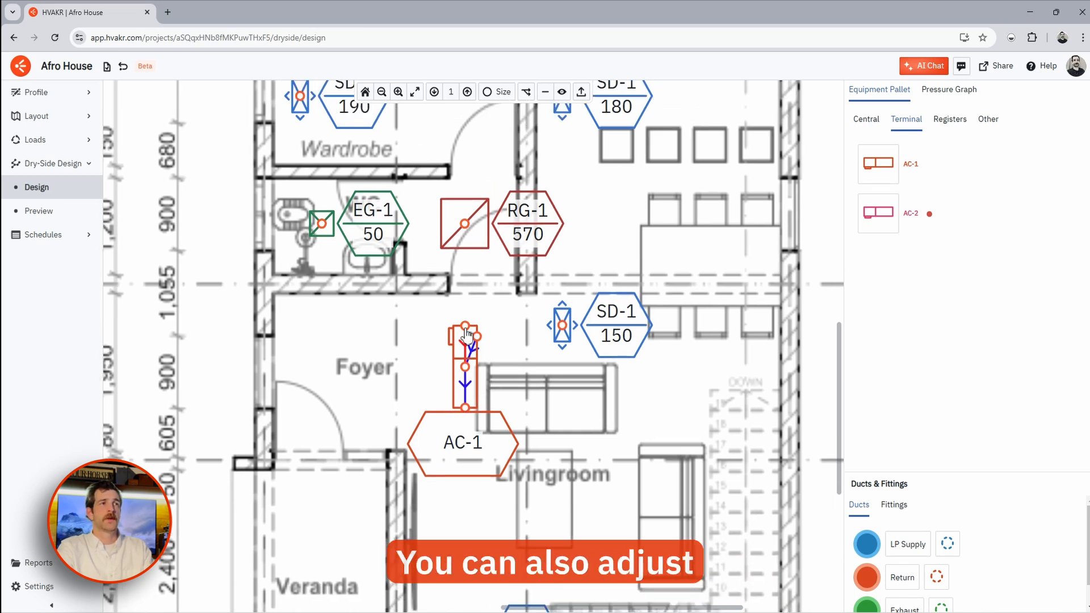
mouse_move(465, 327)
mouse_down()
mouse_move(448, 337)
mouse_move(463, 317)
mouse_up()
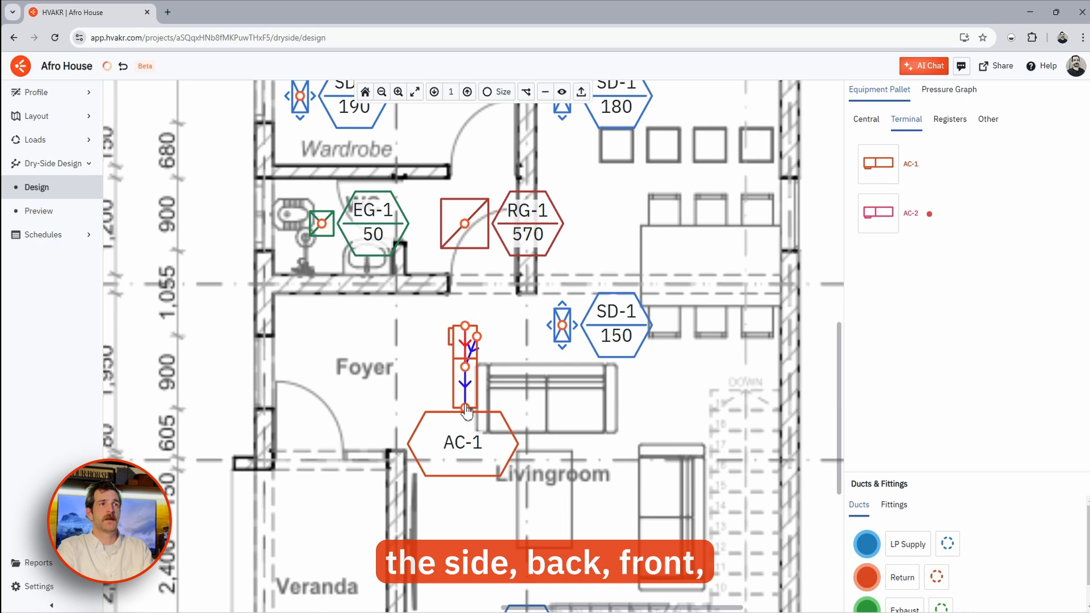
mouse_move(466, 408)
mouse_down()
mouse_move(478, 394)
mouse_move(466, 408)
mouse_up()
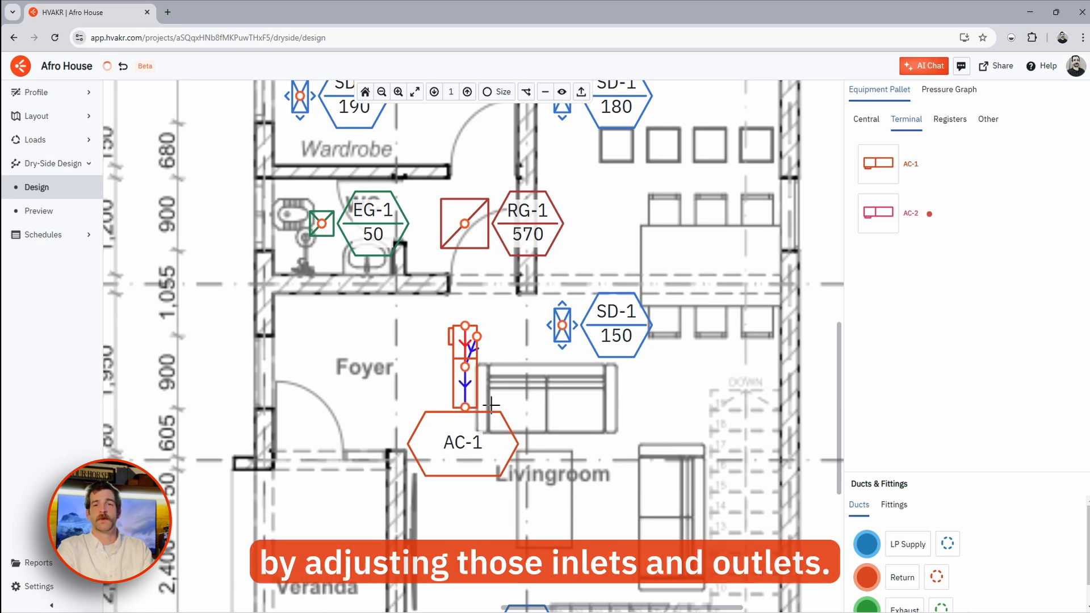
scroll(514, 379, down, 5)
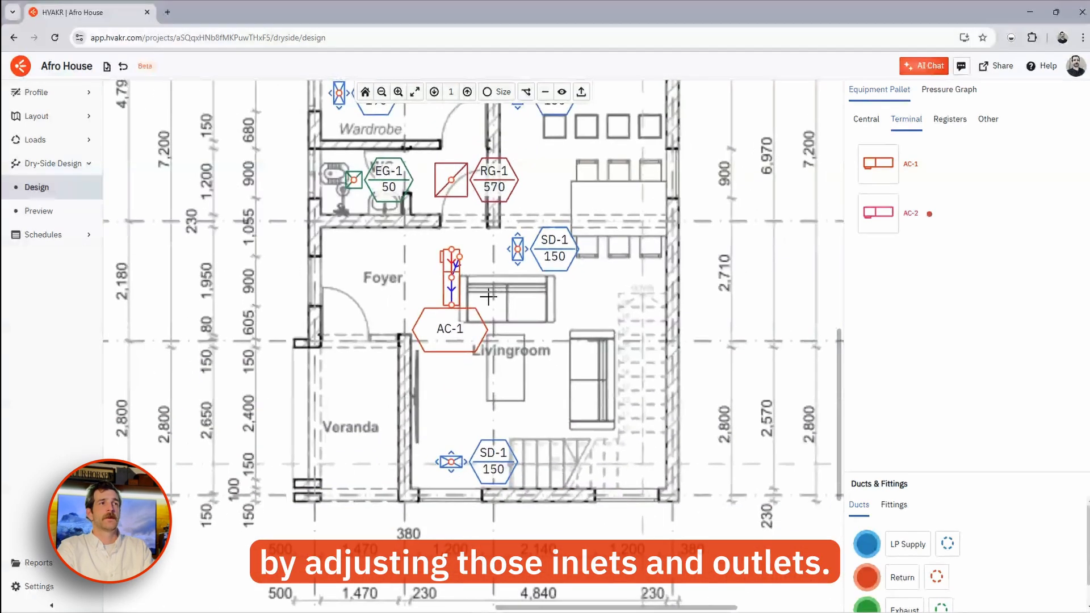
middle_drag(494, 372, 492, 383)
- Draw LP Supply ducts from AC-1 to the lower, middle and top-left SD-1 diffusers
mouse_move(905, 358)
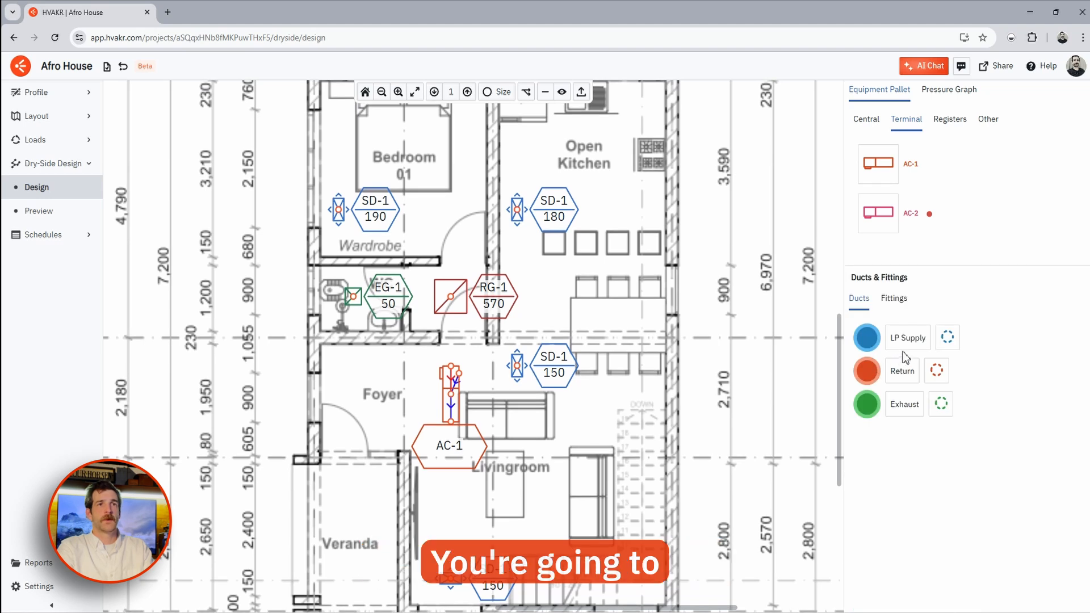
click(908, 339)
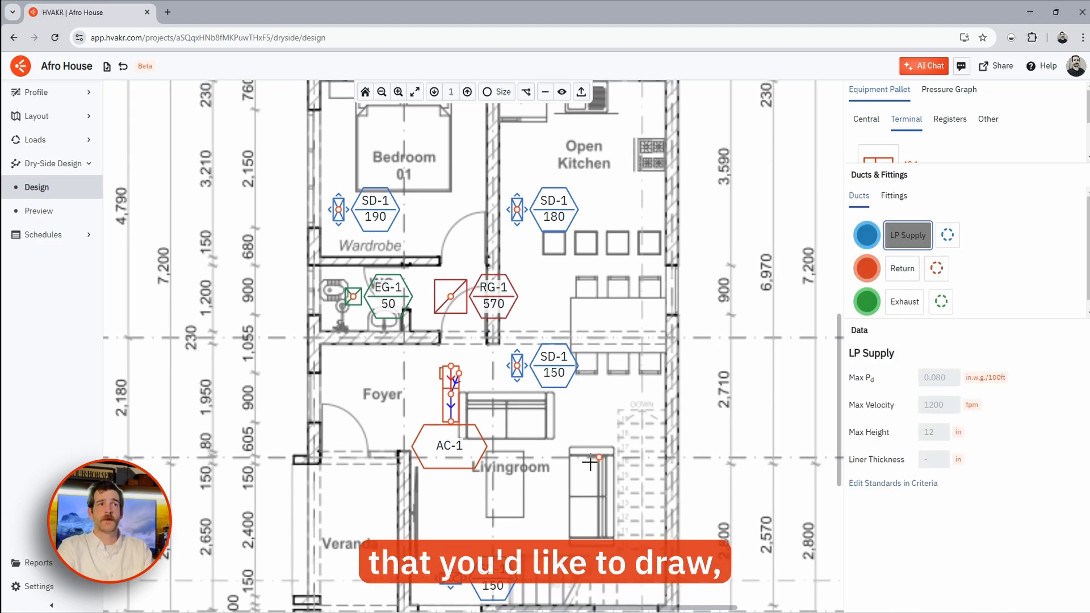
click(451, 423)
click(451, 578)
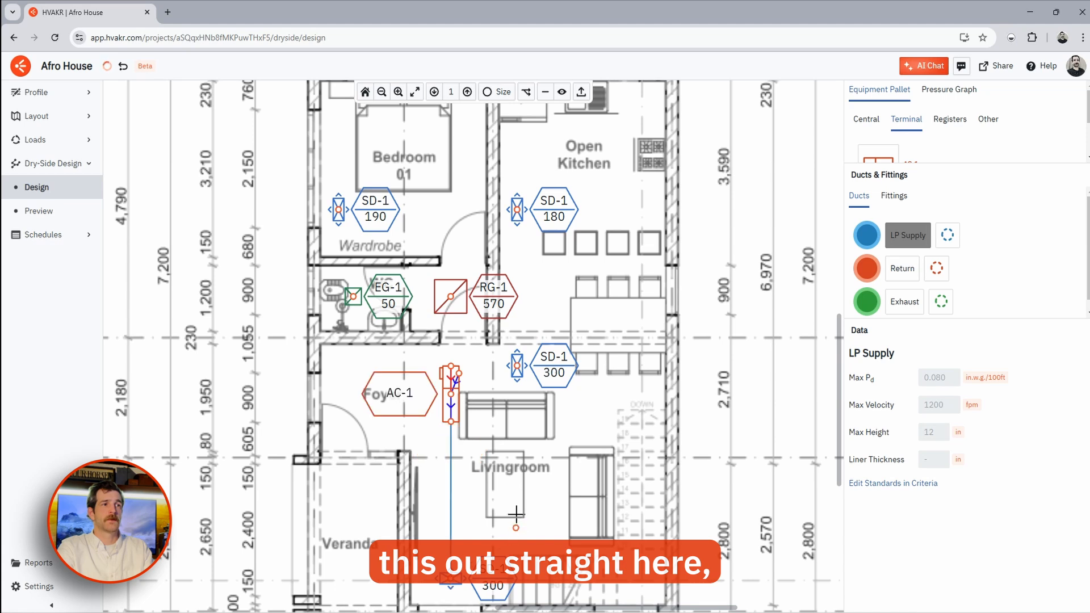
click(452, 477)
click(537, 477)
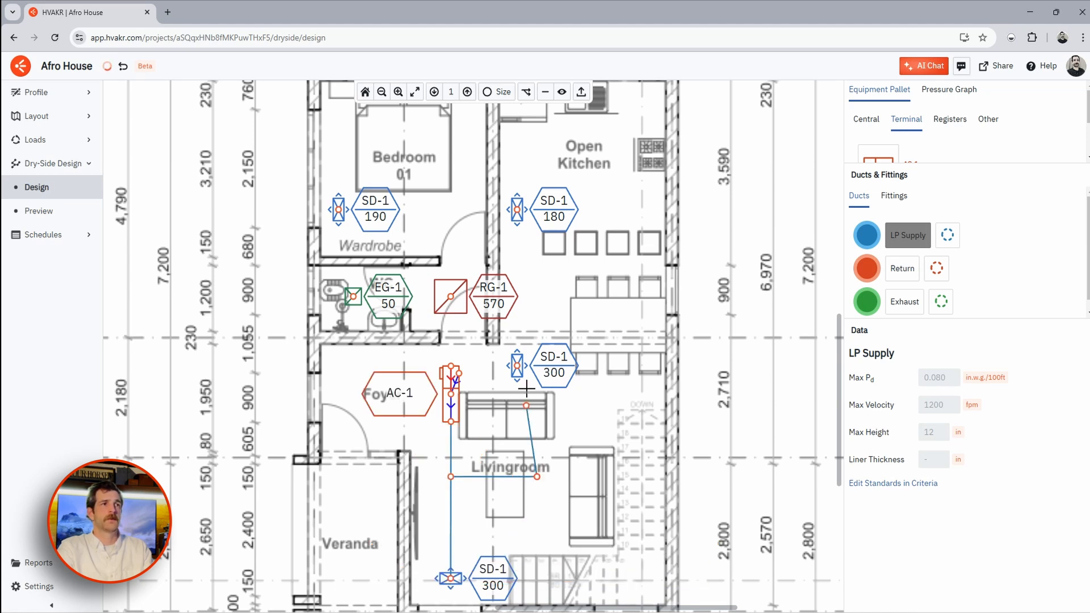
click(537, 232)
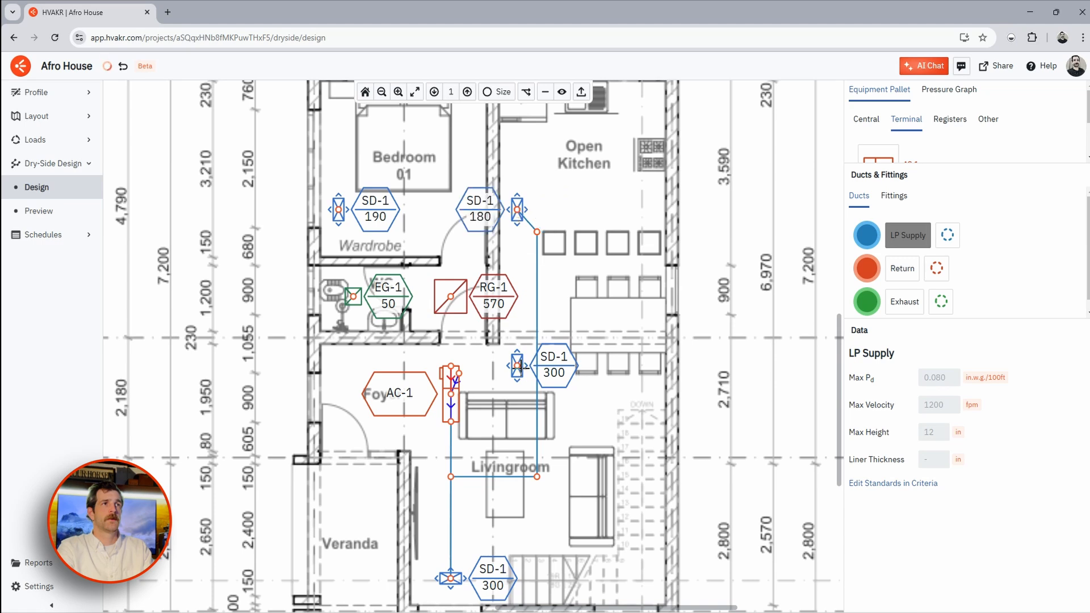
click(536, 390)
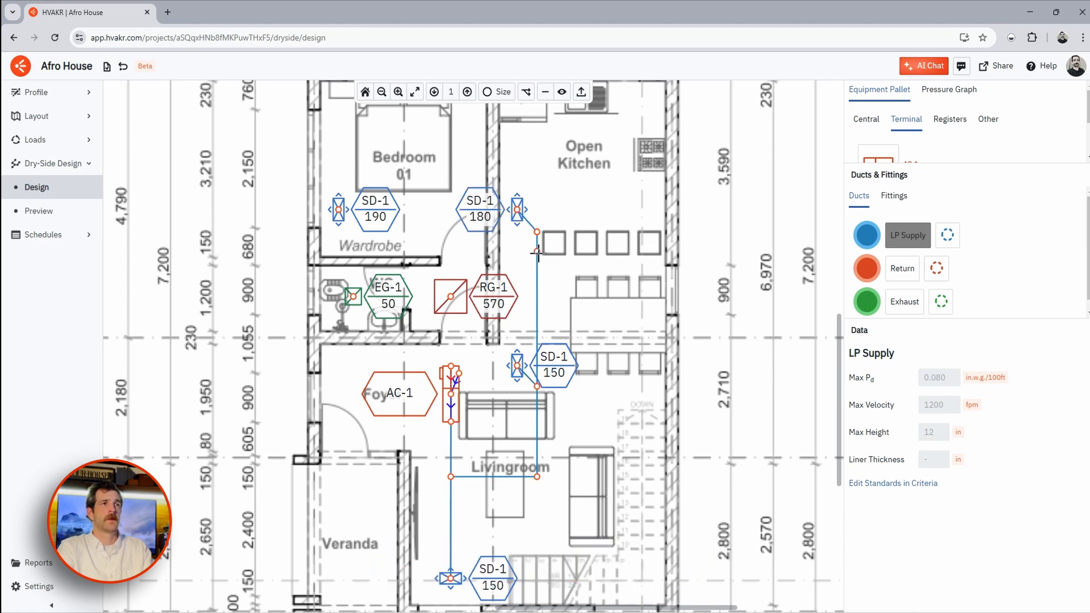
click(538, 267)
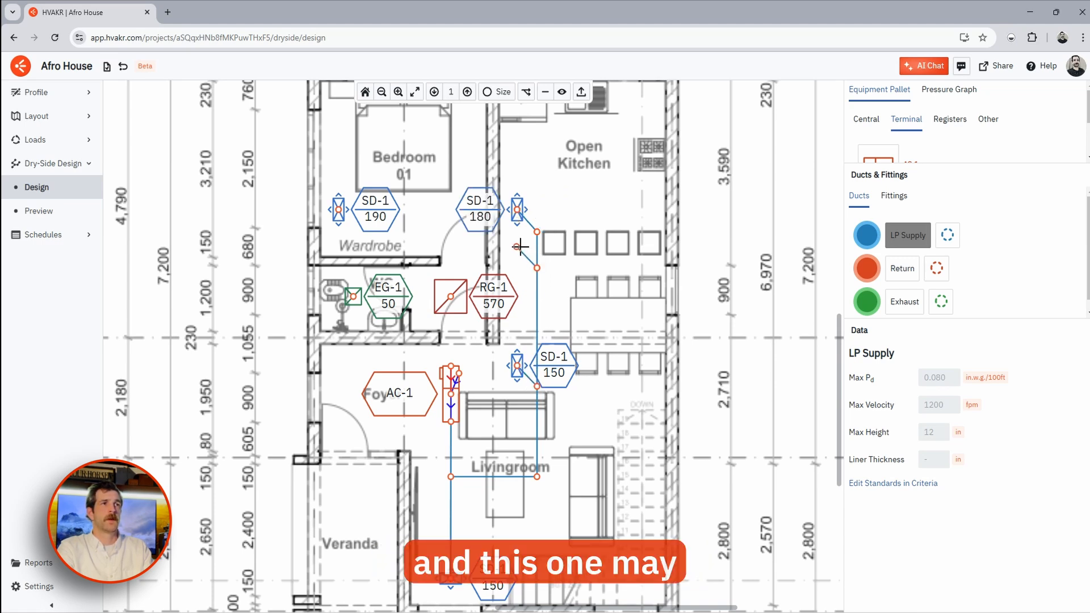
click(516, 246)
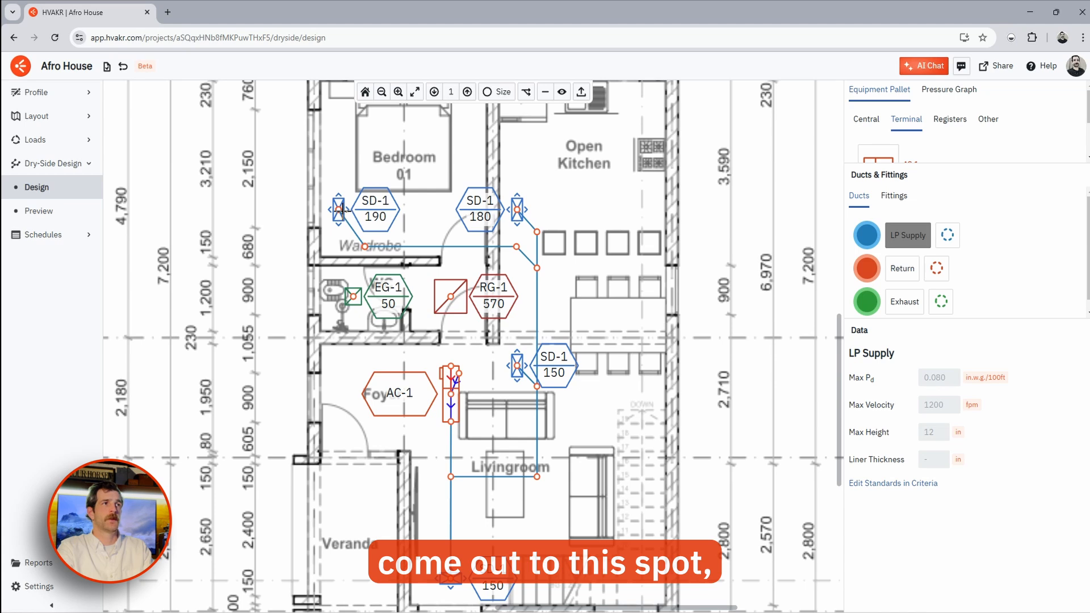
click(340, 209)
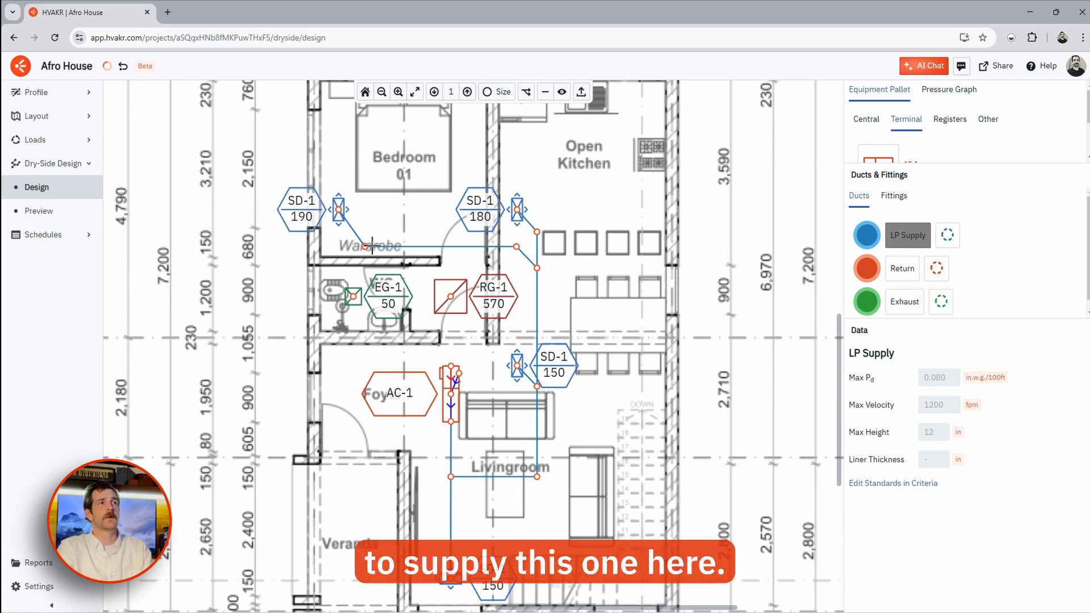
- Draw a return duct from AC-1's top end to the RG-1 grille
click(902, 382)
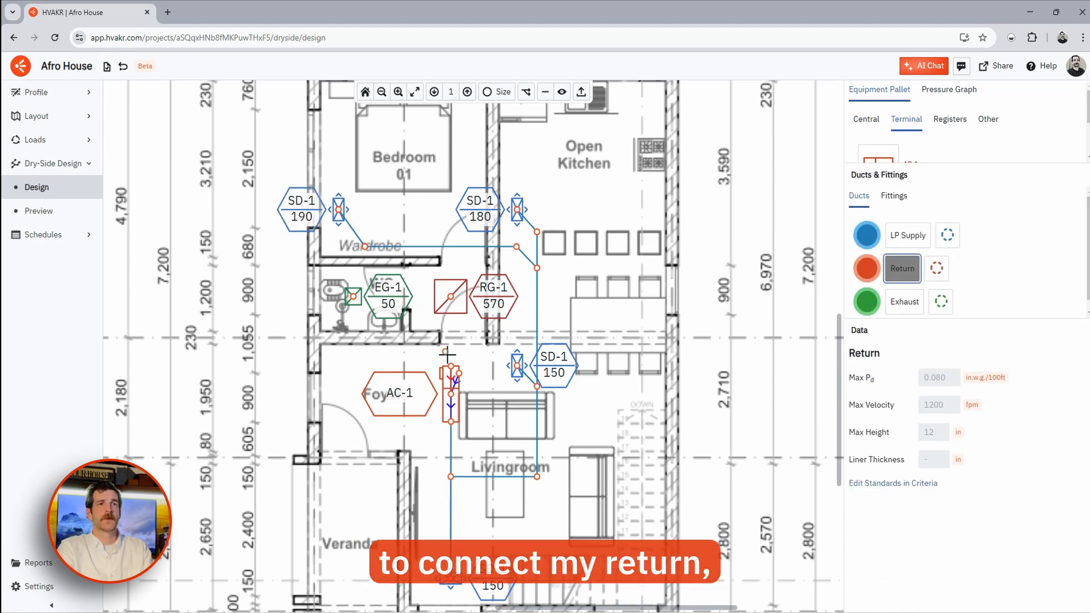
click(451, 366)
click(451, 296)
key(Escape)
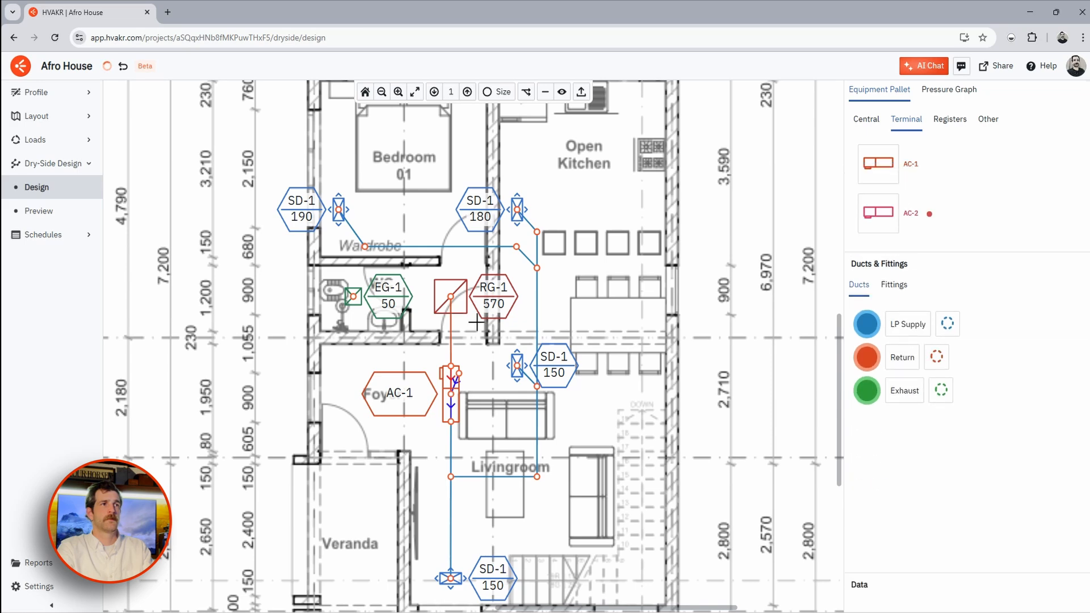
scroll(438, 310, up, 5)
scroll(456, 244, down, 6)
middle_drag(497, 343, 521, 360)
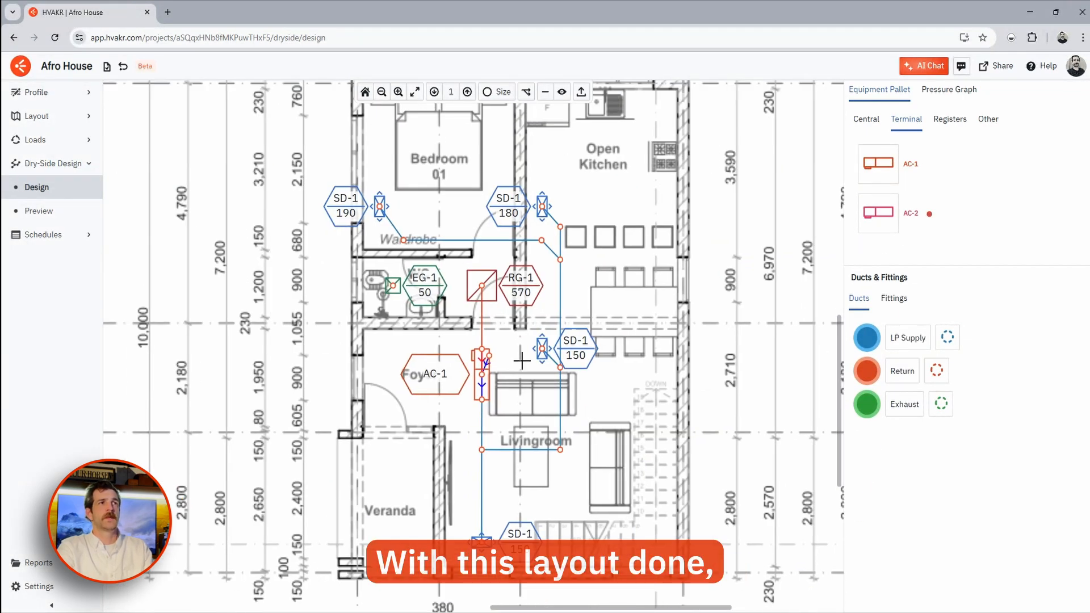
- Switch to double-line duct view and auto-size level 1 ducts to 8", 10" and 12", checking an 8" segment
click(544, 91)
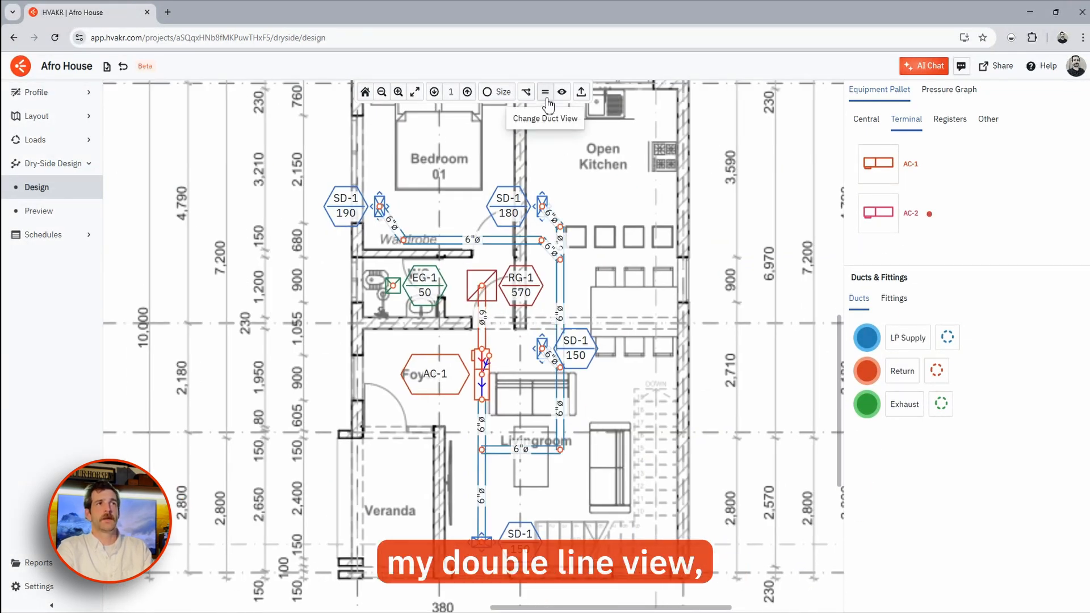
scroll(485, 318, up, 3)
middle_drag(485, 318, 484, 306)
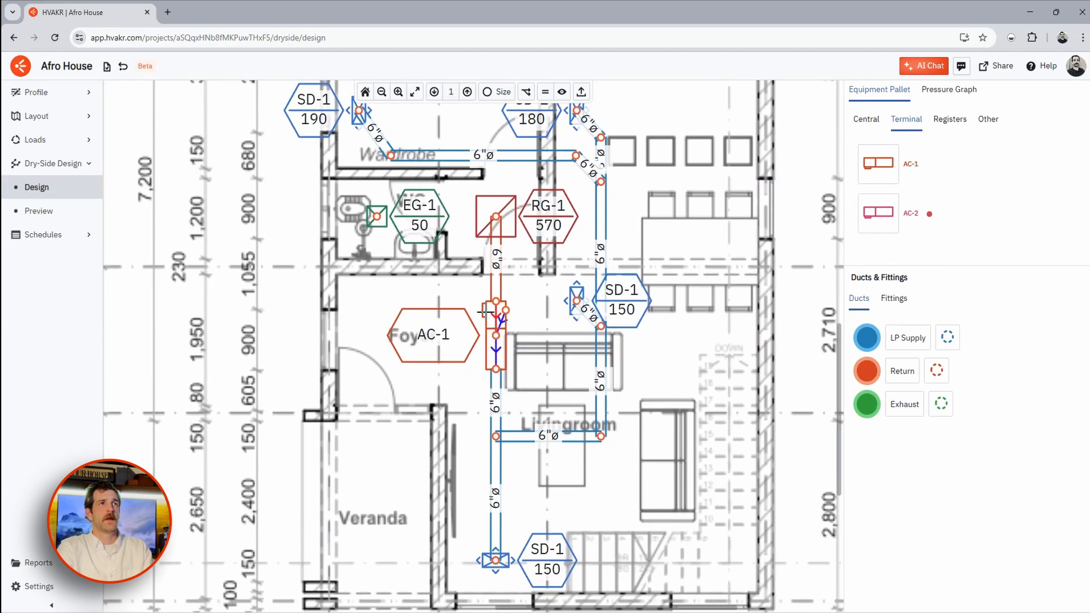
click(501, 94)
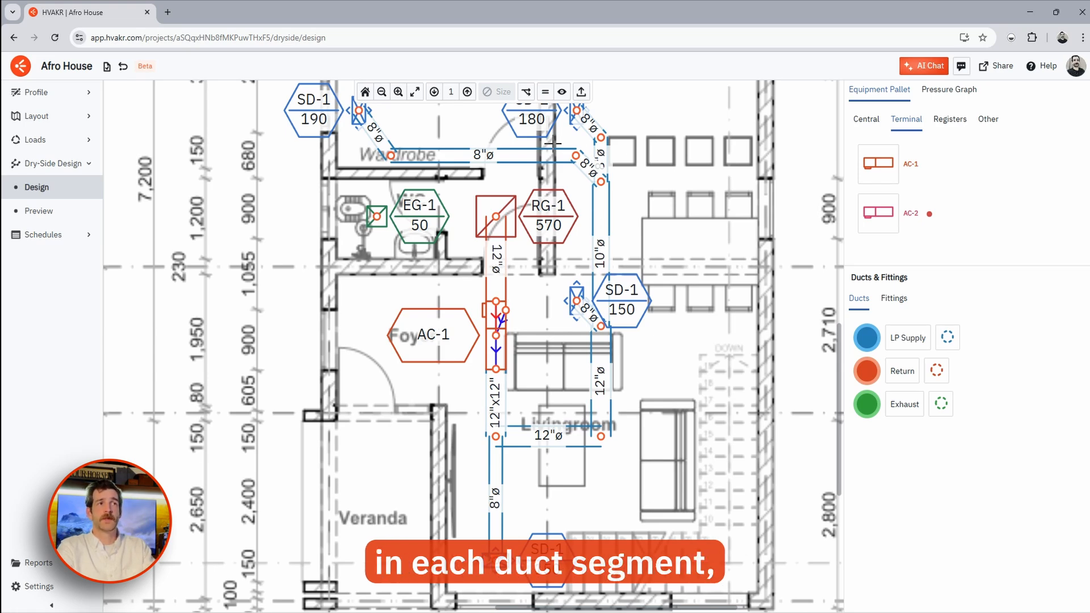
click(490, 162)
click(645, 333)
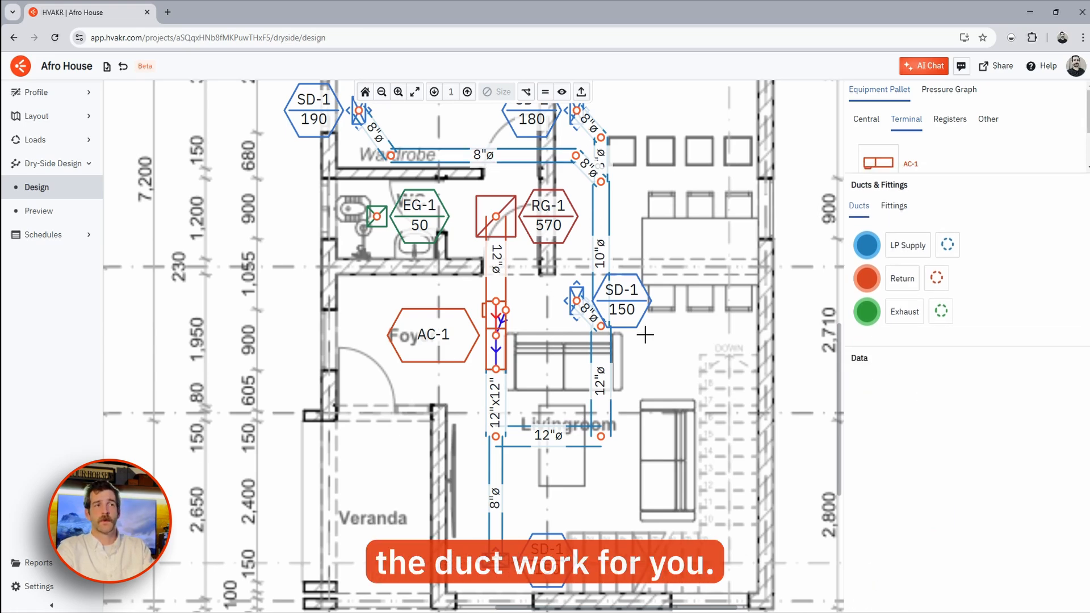
middle_drag(552, 268, 593, 309)
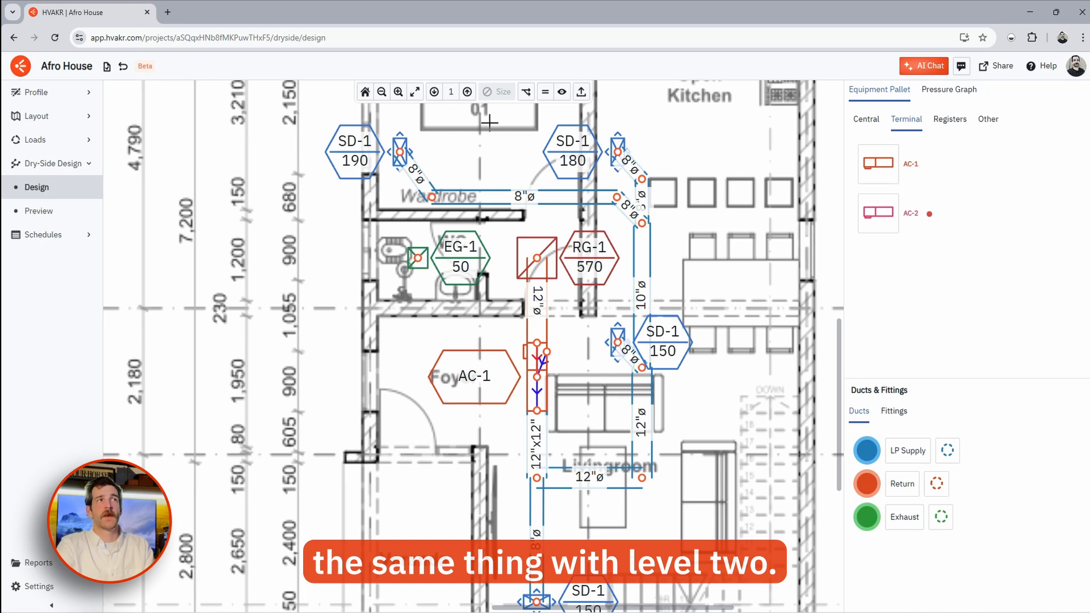
- On level 2, place an SD-1 supply register, RG-1 in the corridor, and AC-2 upright
click(467, 91)
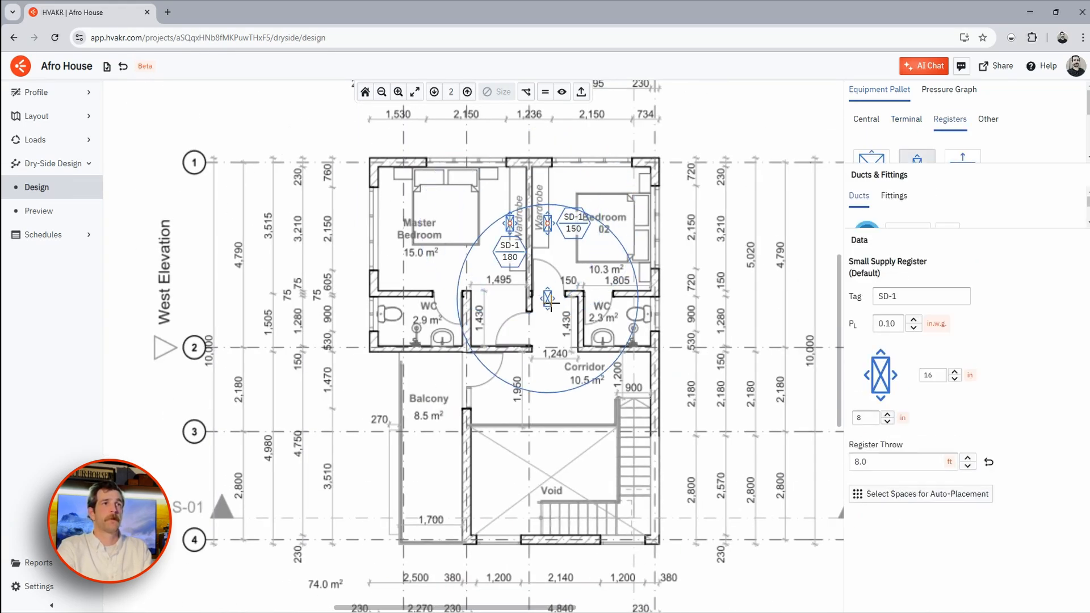
click(510, 385)
click(870, 215)
click(555, 320)
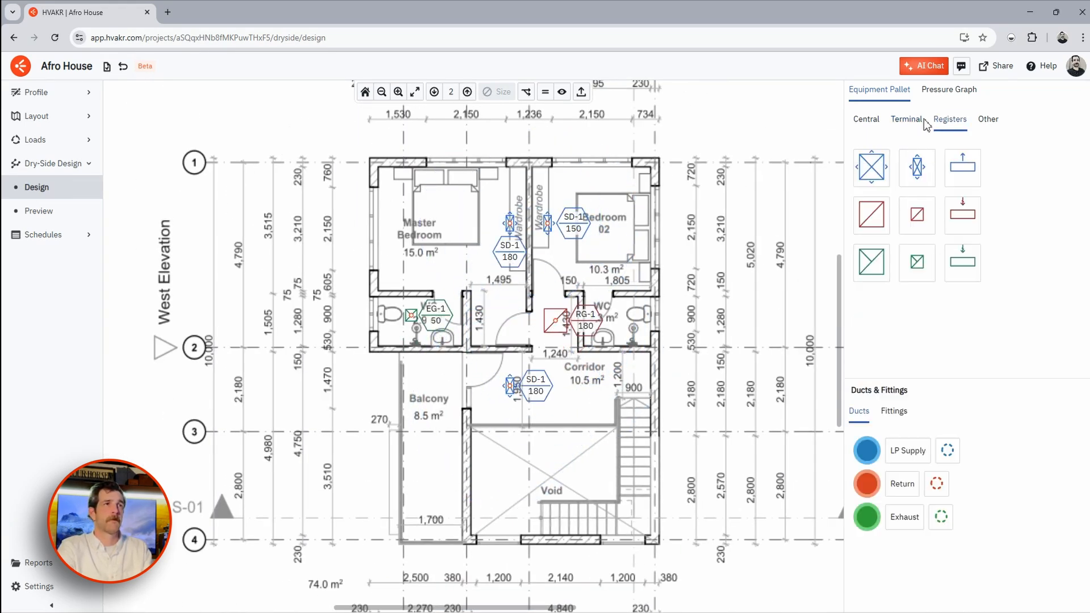
click(906, 119)
click(878, 212)
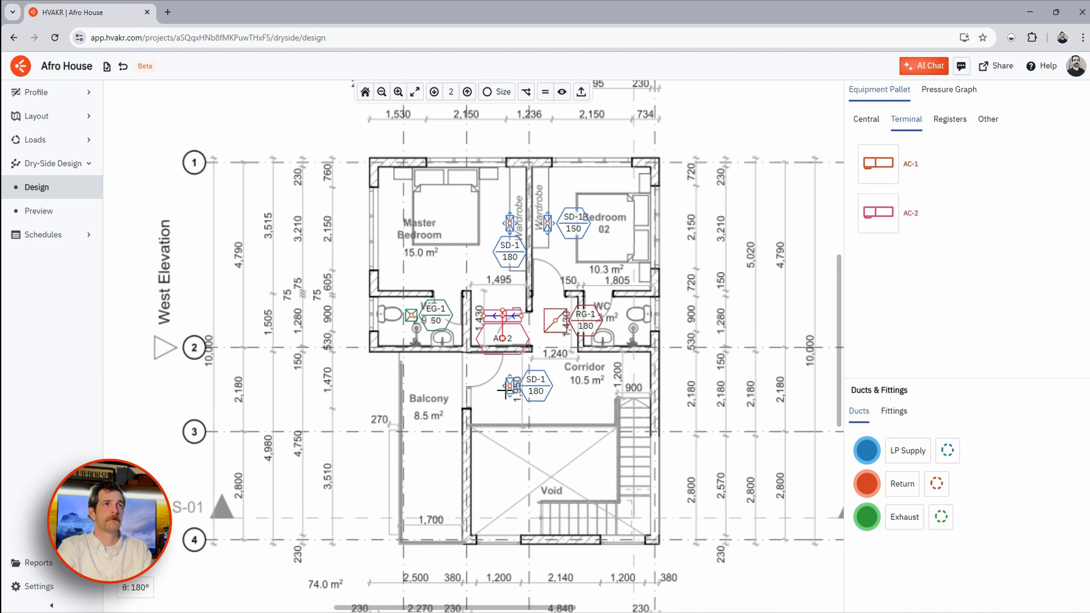
scroll(539, 323, up, 3)
drag(574, 326, 714, 421)
drag(466, 316, 561, 336)
key(r)
scroll(593, 363, down, 2)
- Draw LP Supply ducts from AC-2 to the SD-1 150 and lower SD-1 diffusers, removing a stray elbow
click(907, 450)
click(571, 315)
scroll(563, 179, down, 1)
click(561, 187)
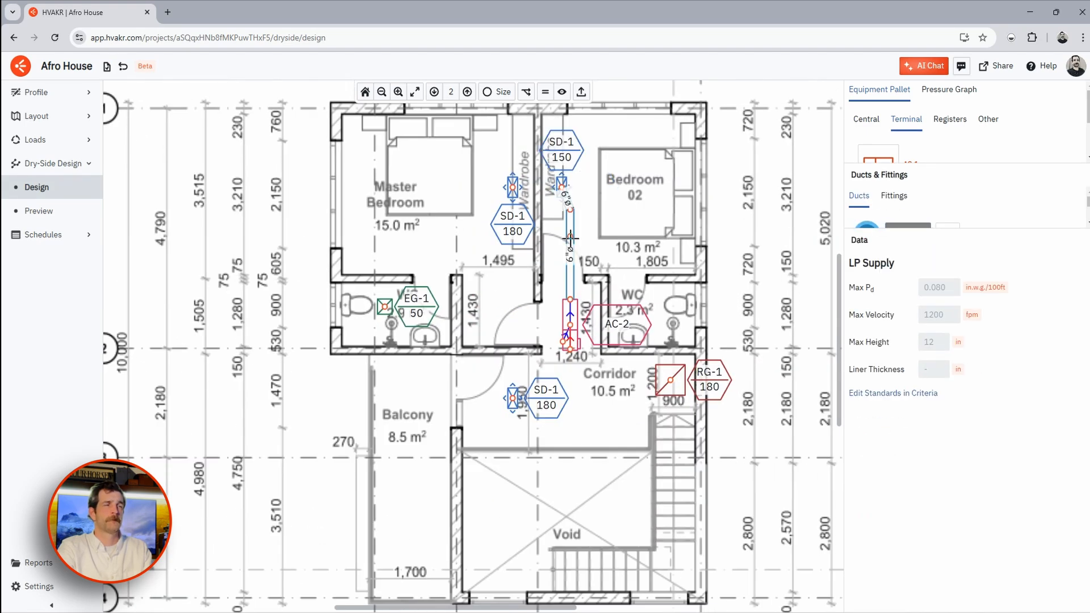
click(570, 237)
click(488, 236)
click(488, 373)
click(513, 398)
scroll(561, 224, up, 3)
drag(578, 247, 632, 246)
key(Delete)
click(907, 235)
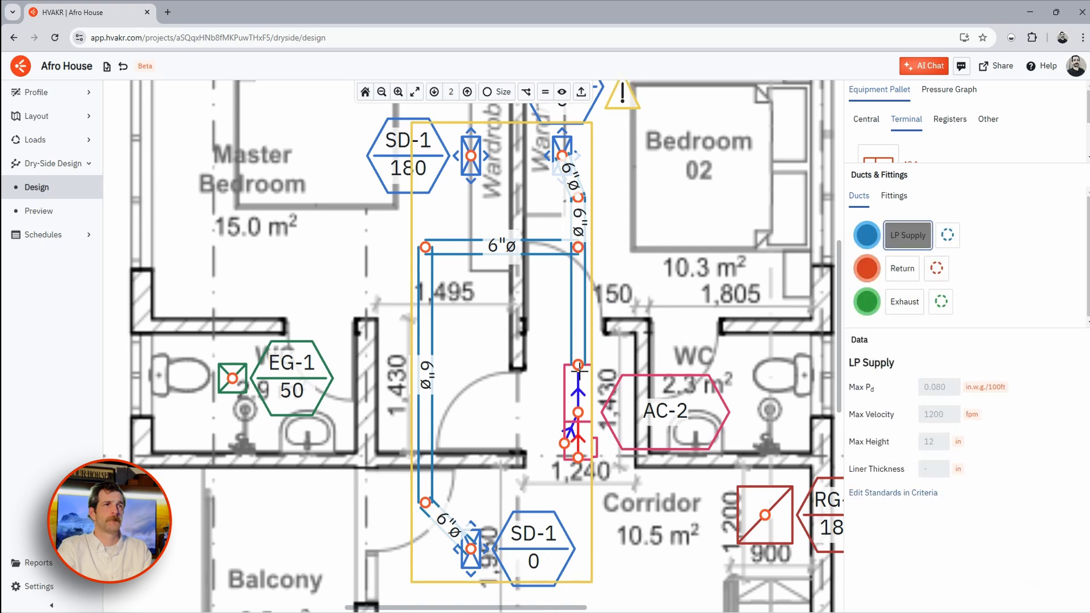
click(578, 366)
click(907, 330)
- Draw the return duct from AC-2 along the corridor to RG-1 and auto-size the level 2 ducts
click(471, 155)
click(501, 247)
click(902, 364)
click(547, 414)
click(733, 471)
scroll(551, 438, down, 3)
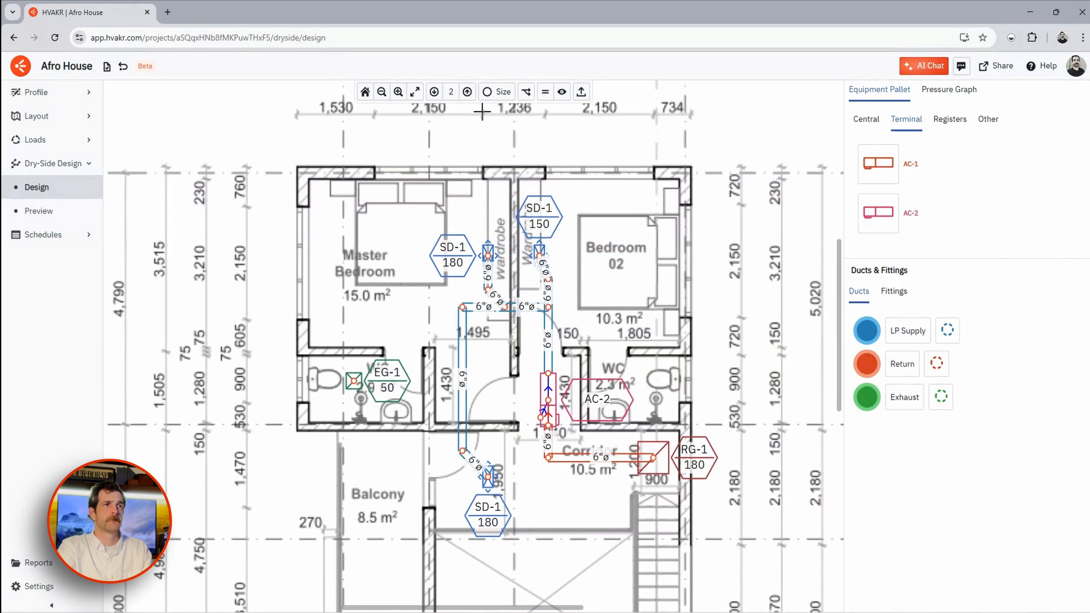
click(497, 91)
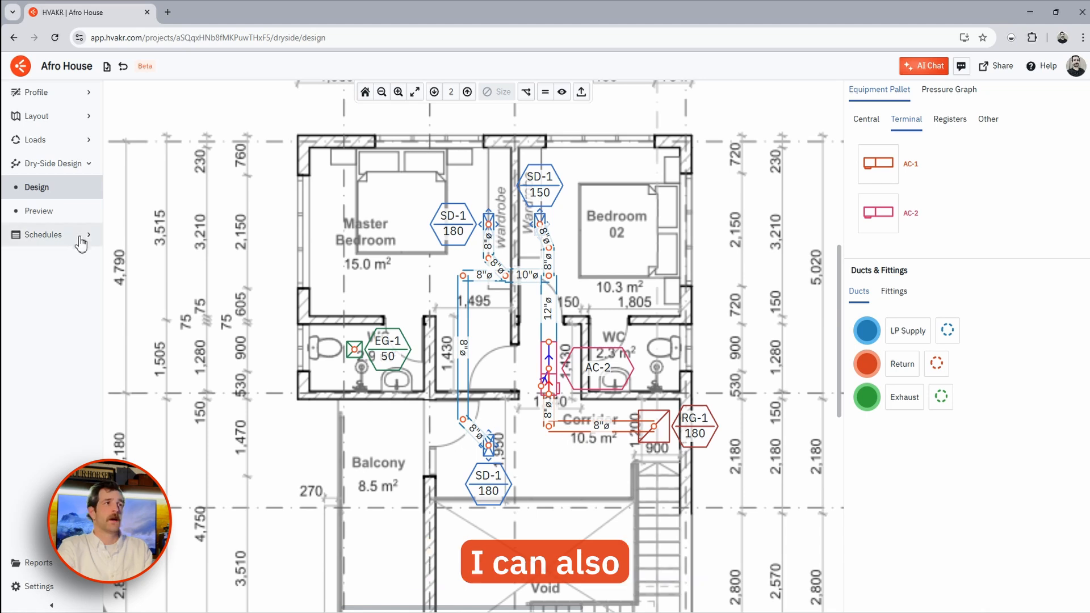
click(65, 214)
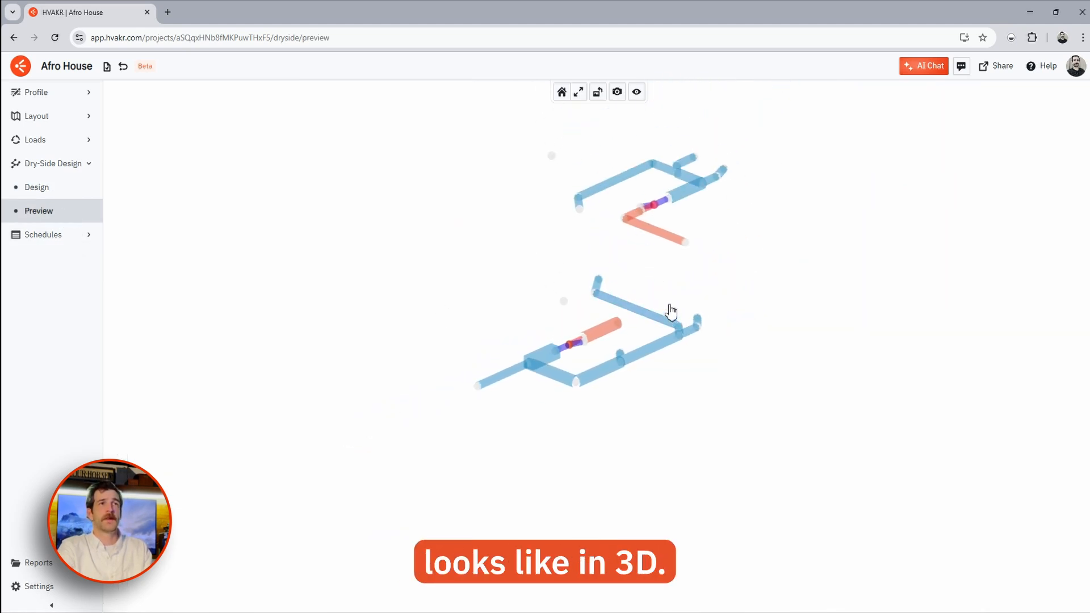
drag(670, 307, 776, 328)
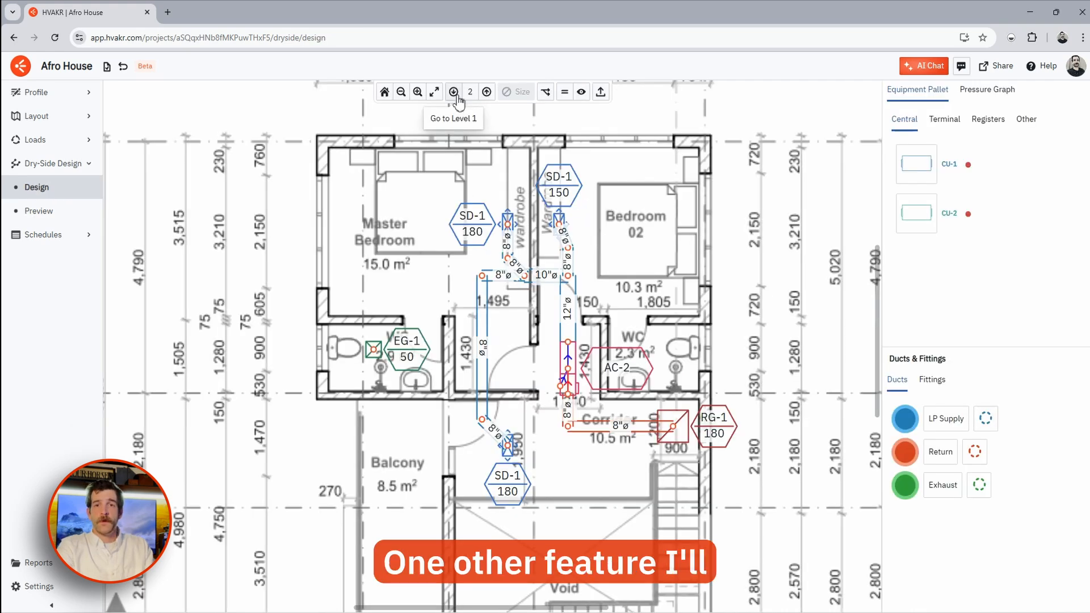
- Back on level 1, place outdoor unit CU-1 sized 30 x 24 in beside the kitchen, turned upright
click(452, 92)
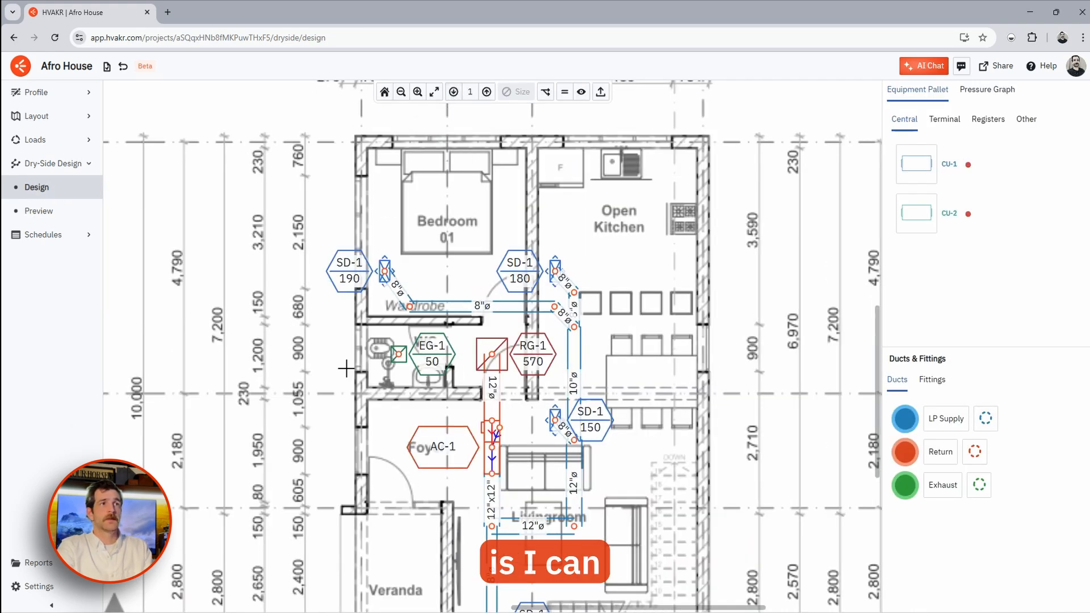
click(546, 95)
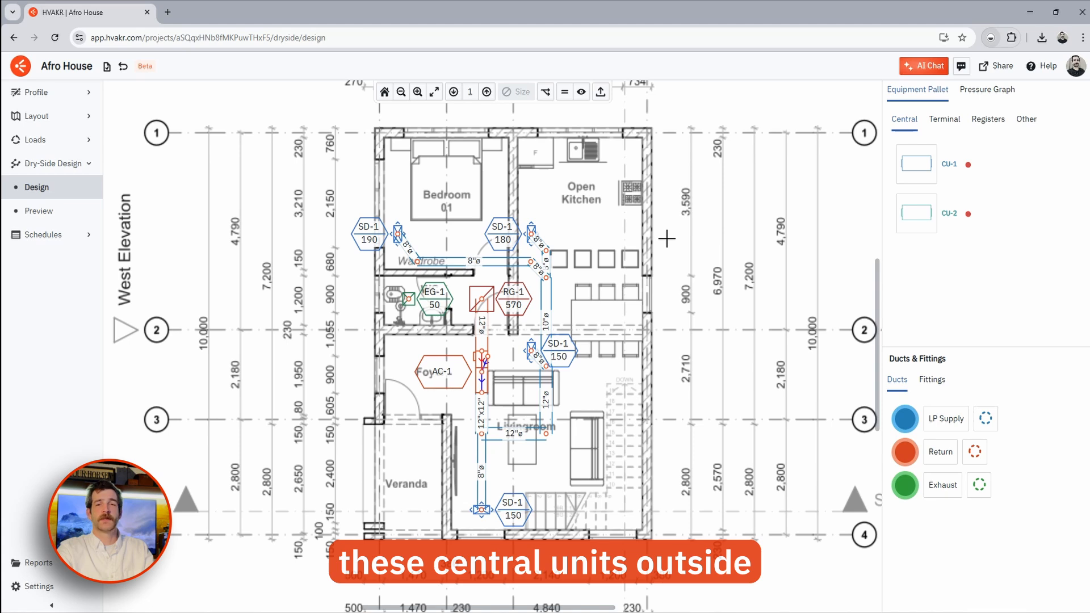
click(915, 164)
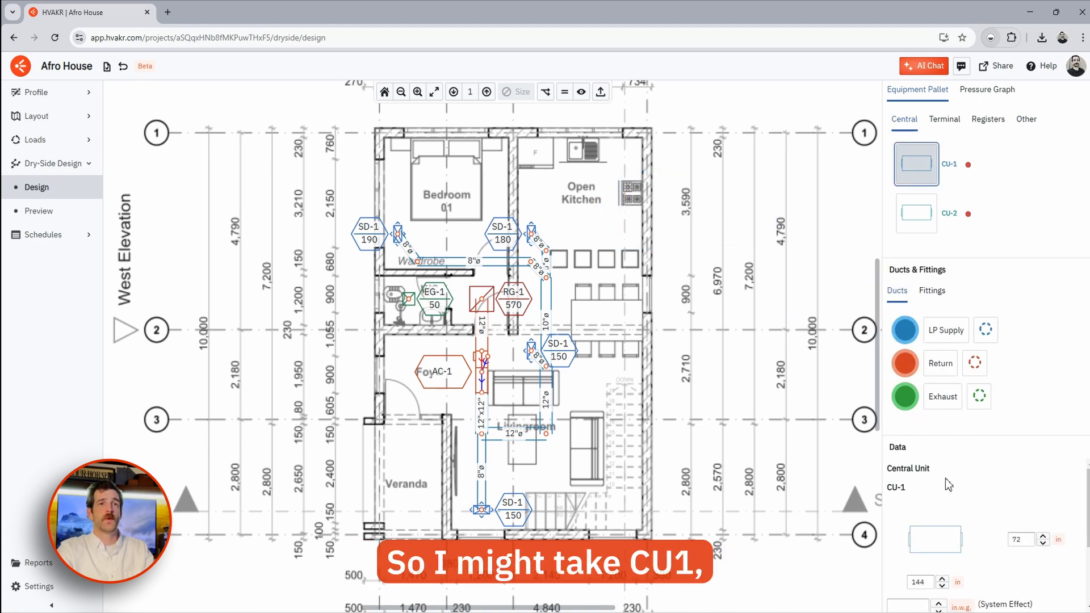
scroll(947, 481, down, 2)
scroll(938, 500, up, 2)
double_click(927, 582)
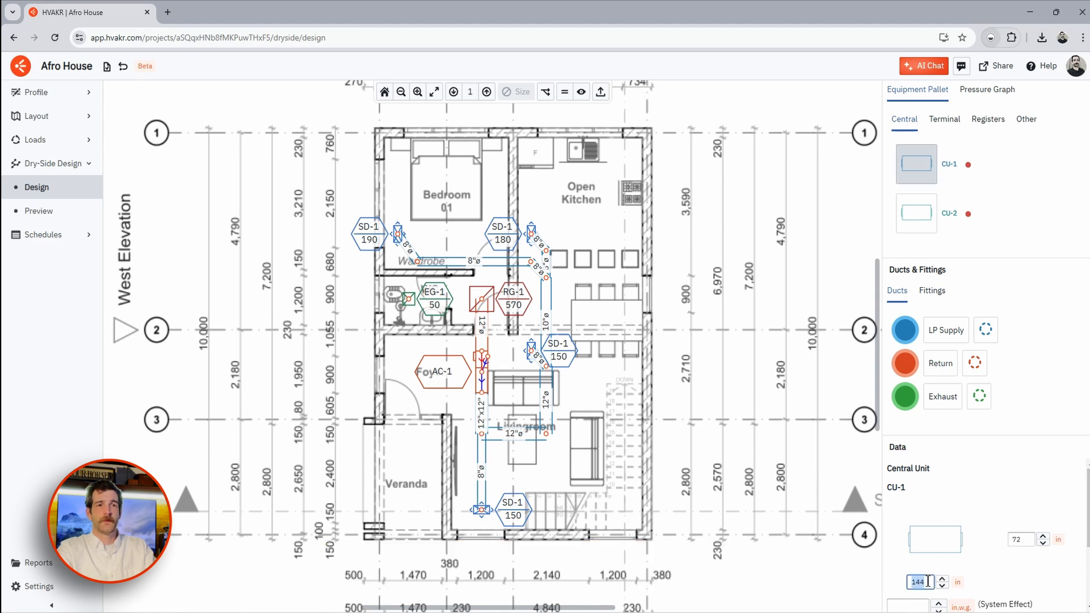
text(30)
double_click(1030, 538)
text(24)
click(1022, 567)
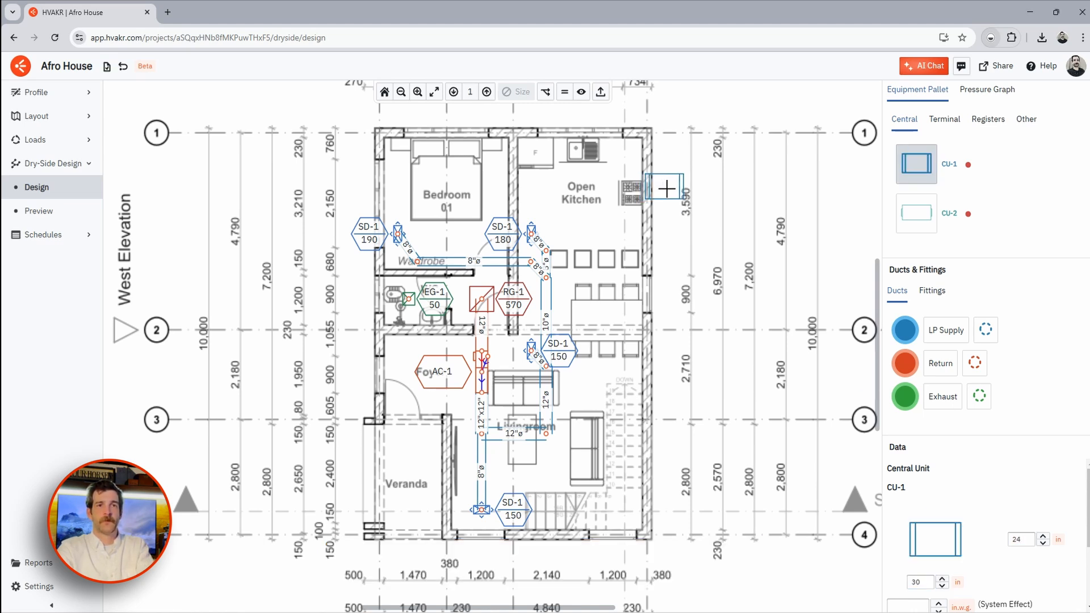
click(661, 182)
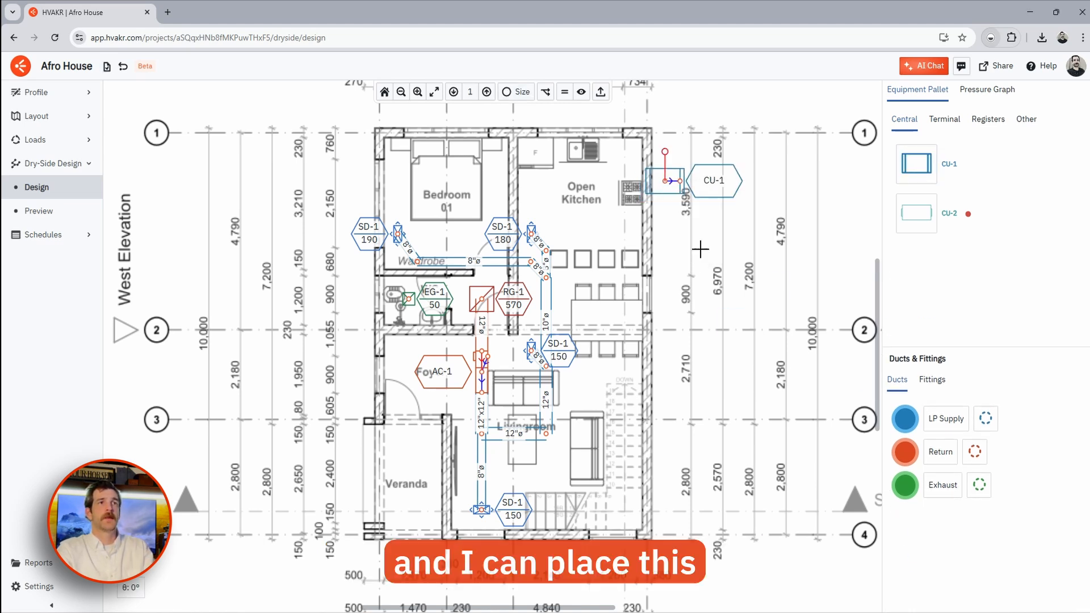
drag(668, 158, 778, 187)
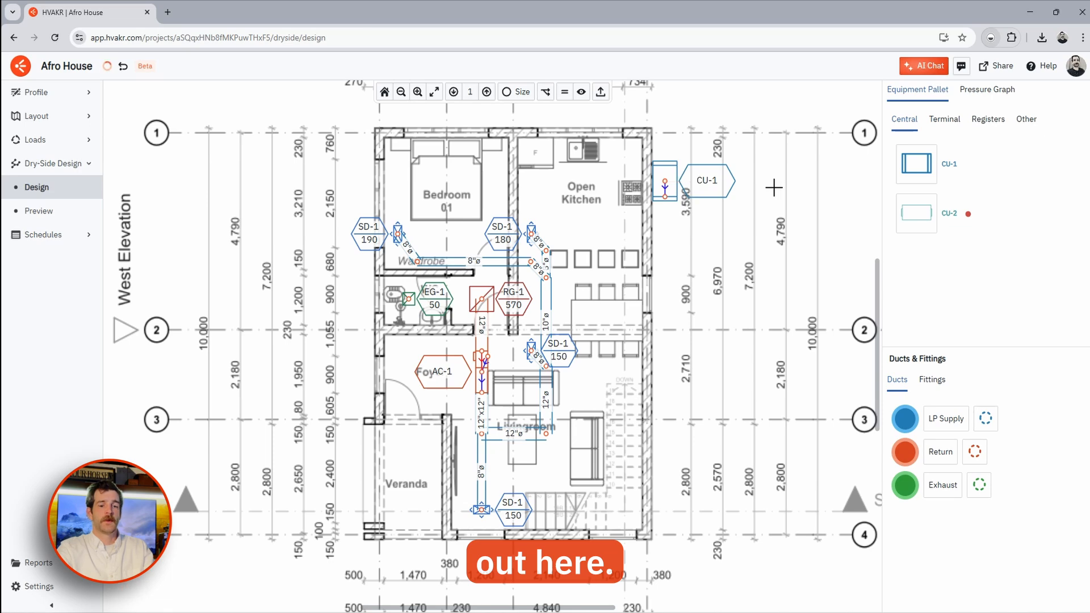
scroll(663, 183, up, 4)
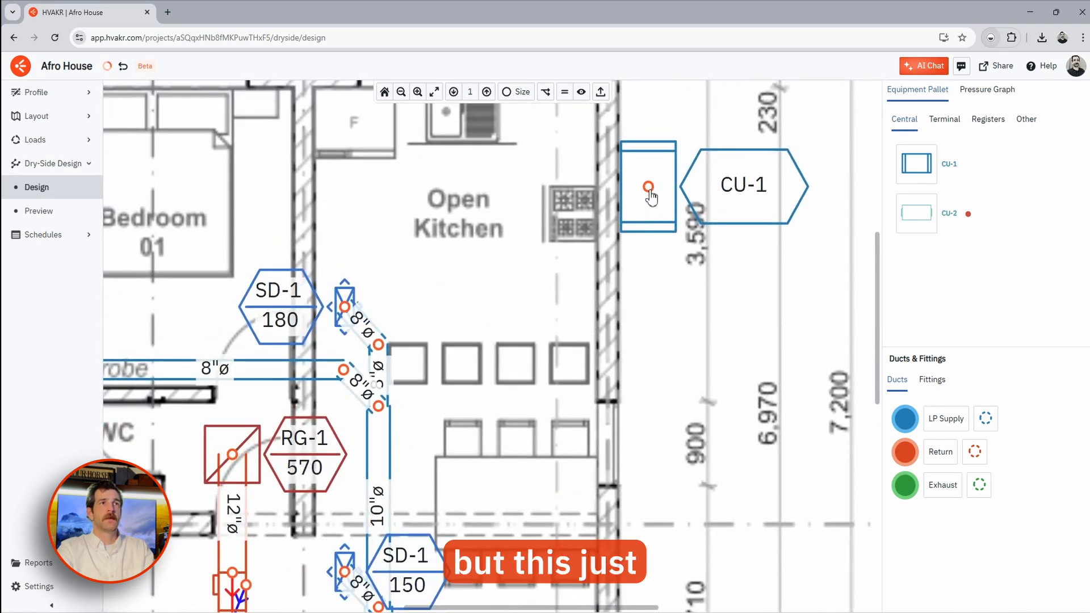
scroll(656, 192, down, 1)
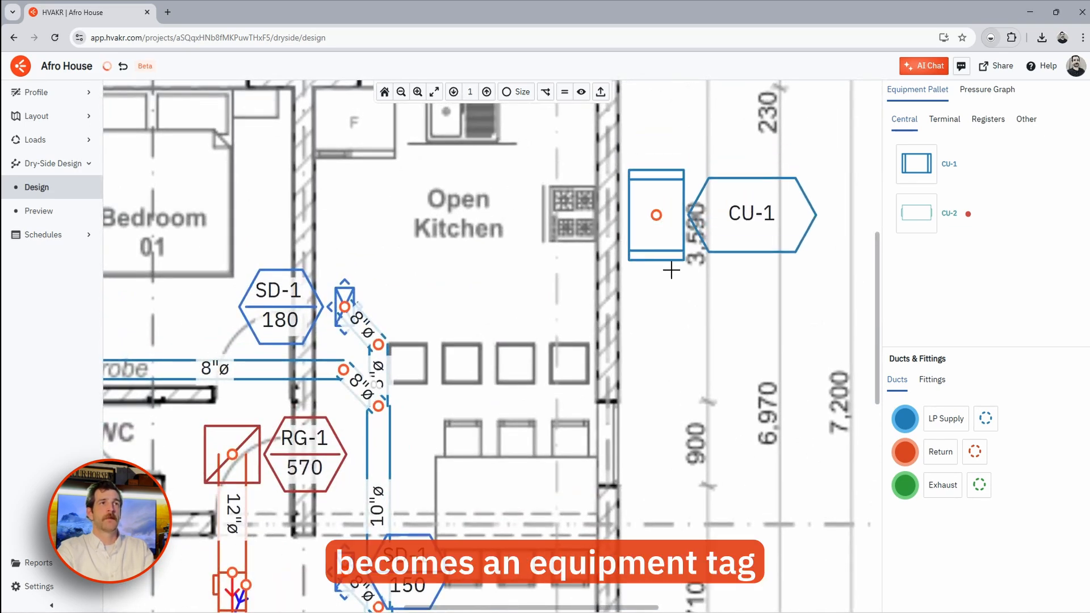
scroll(666, 287, down, 2)
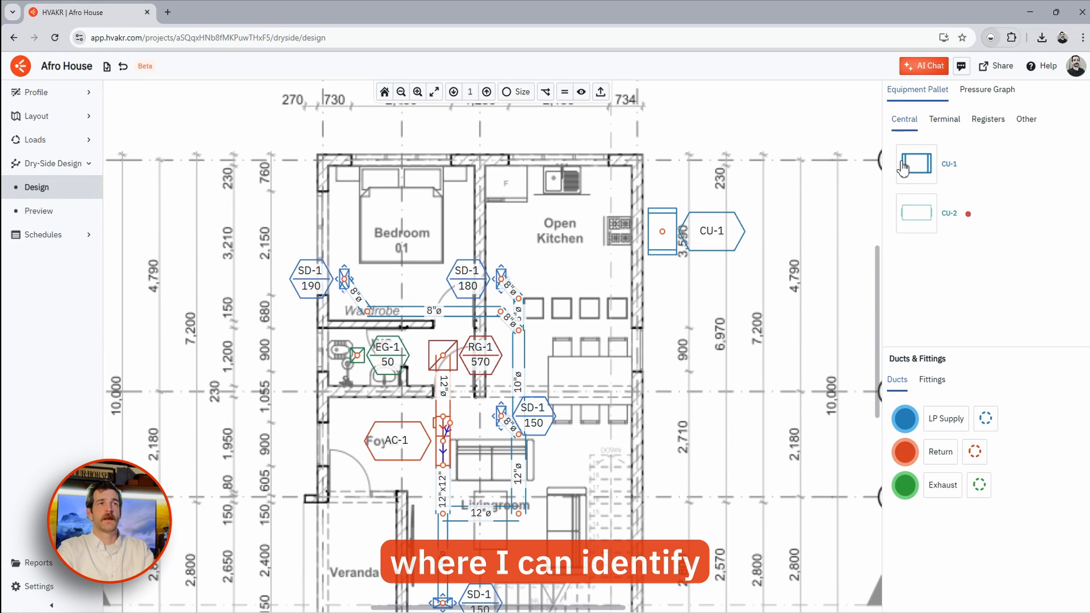
- Place outdoor unit CU-2 sized 36 x 24 in below CU-1, rotated to match
click(915, 213)
double_click(922, 582)
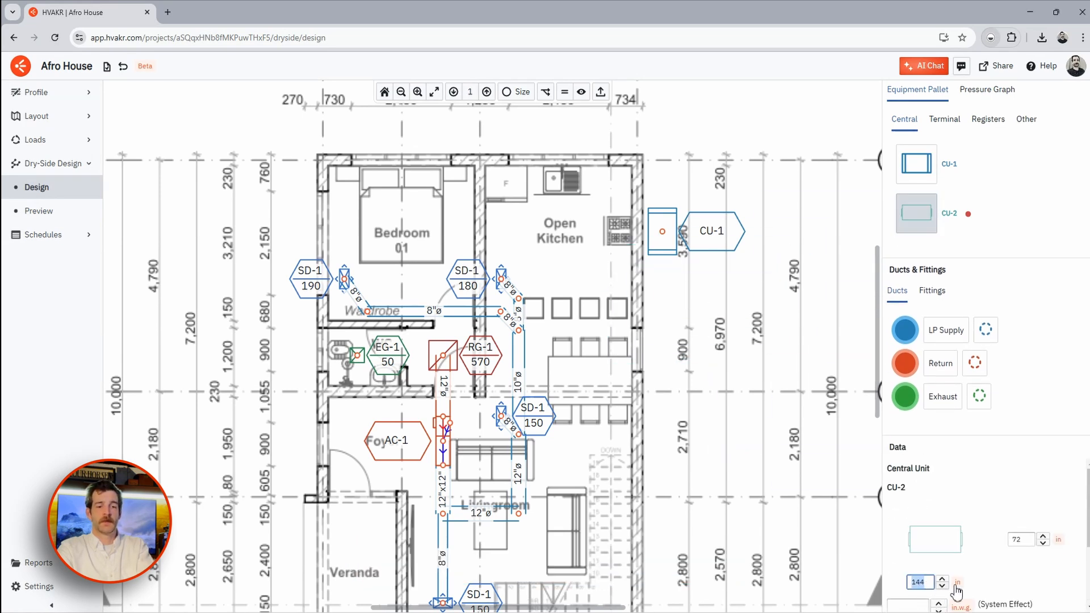
text(36)
double_click(1017, 538)
text(24)
click(663, 289)
right_click(663, 288)
click(687, 354)
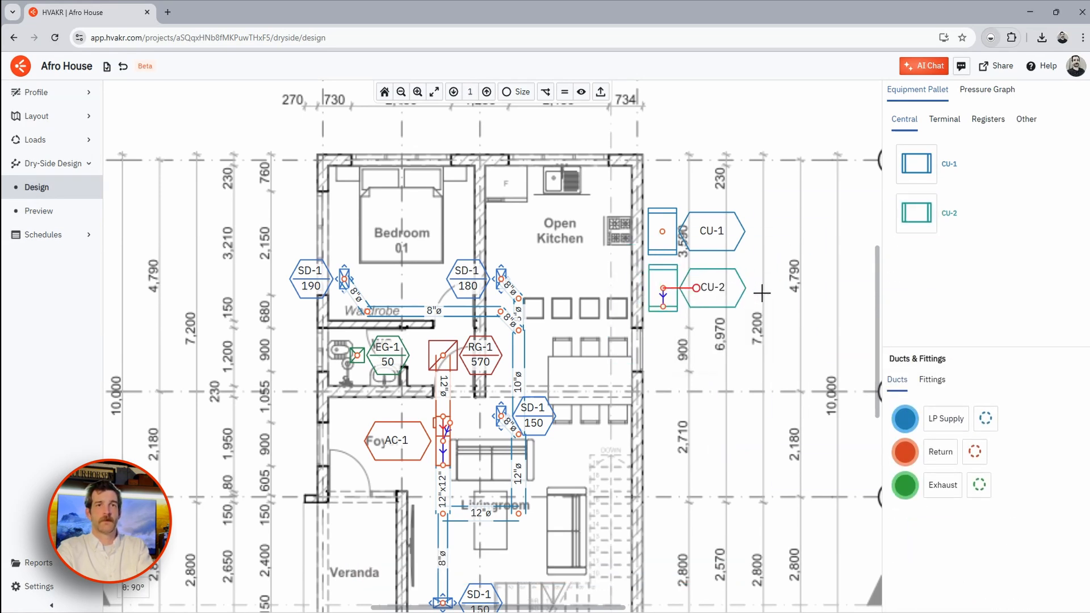
scroll(667, 305, up, 3)
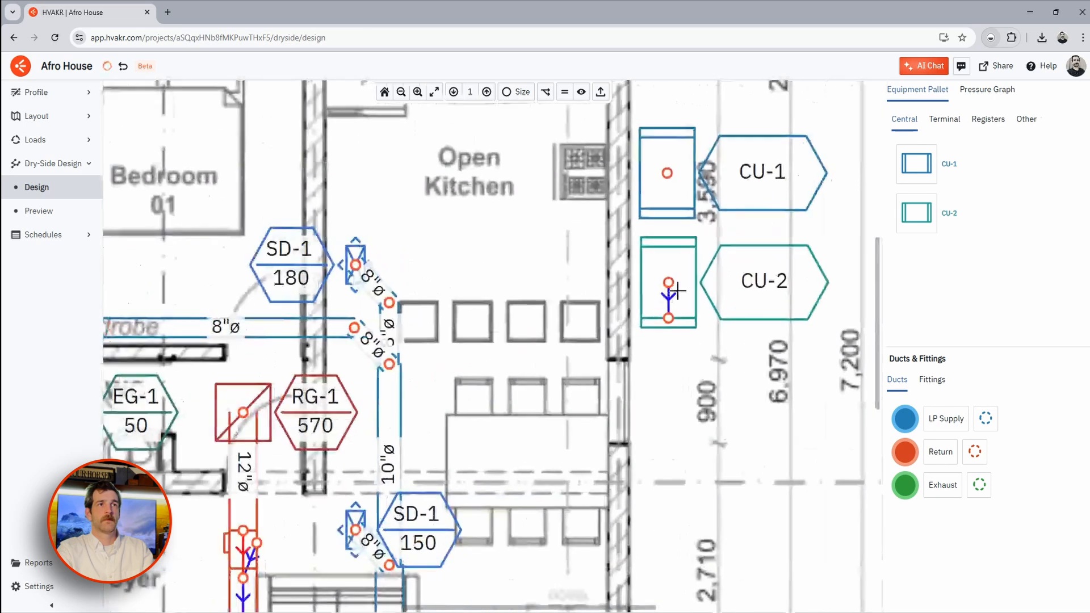
scroll(693, 348, down, 5)
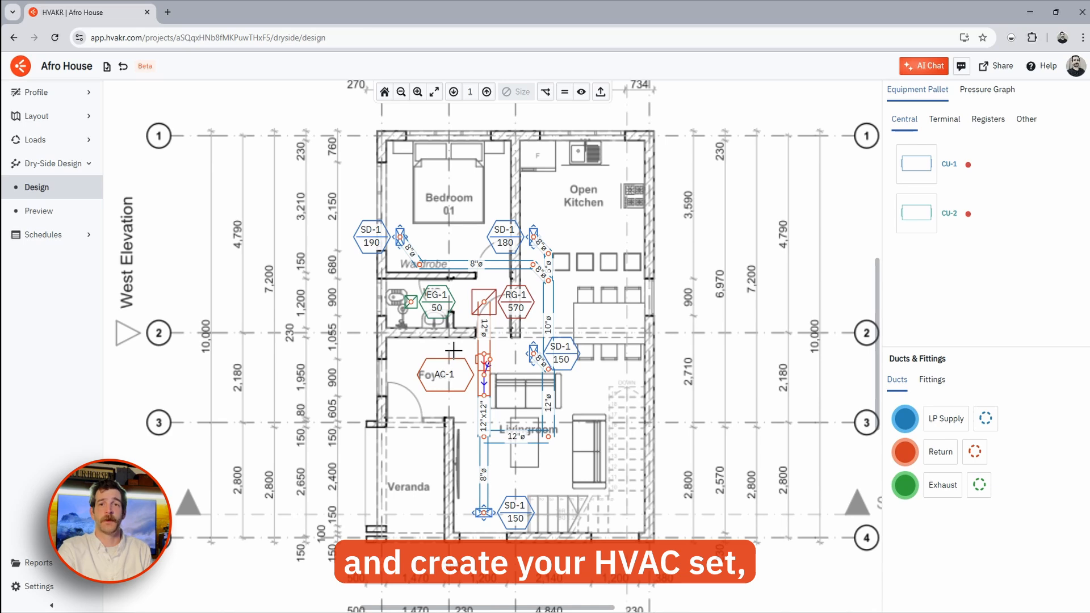
- Export the level 1 plan canvas as 'Afro House' on a 36" x 24" page
click(600, 92)
click(448, 324)
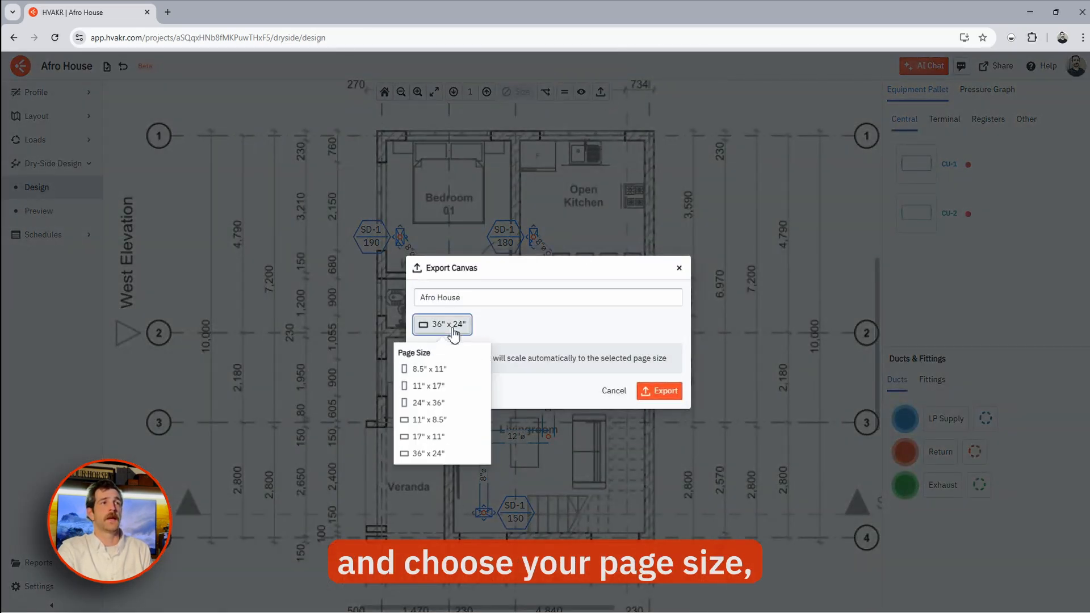
click(505, 343)
click(659, 391)
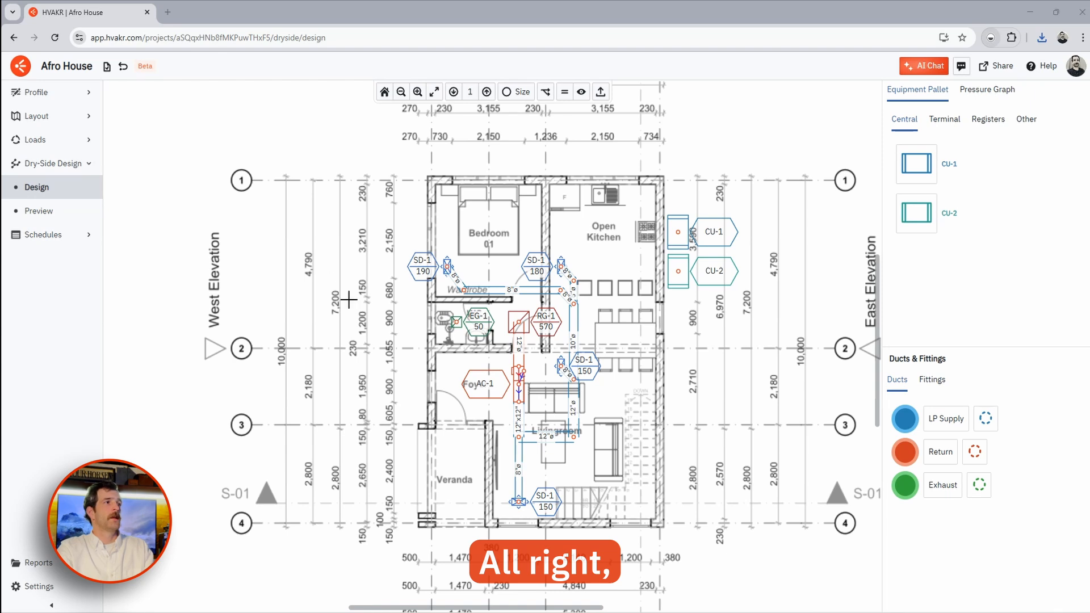
- Open the Duct Schedule showing LP Supply sizes 12x12 down to 8 in and Return 12 and 8 in
click(70, 235)
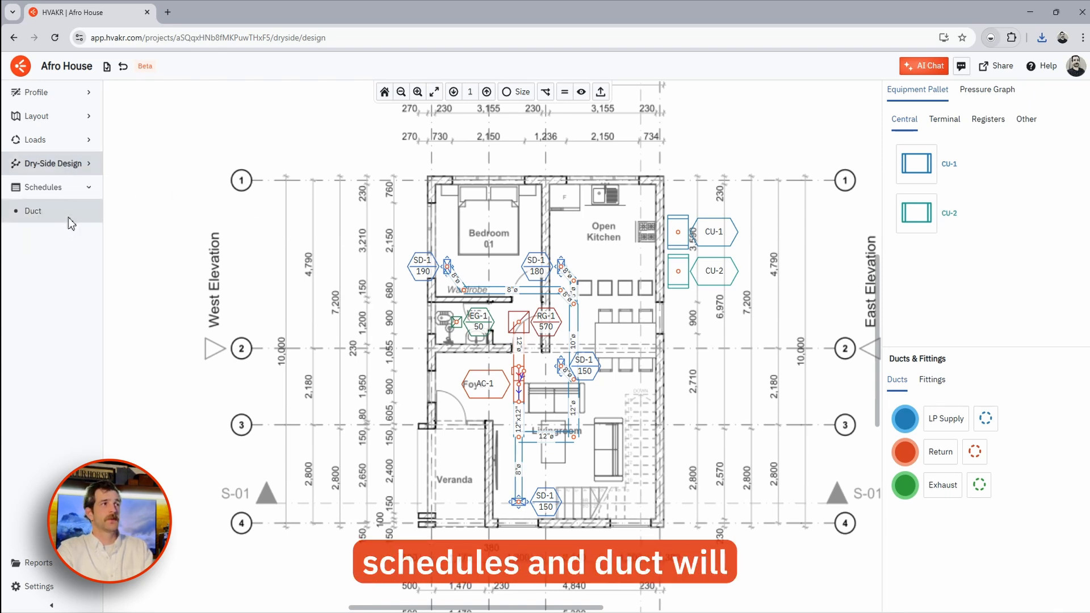
click(68, 216)
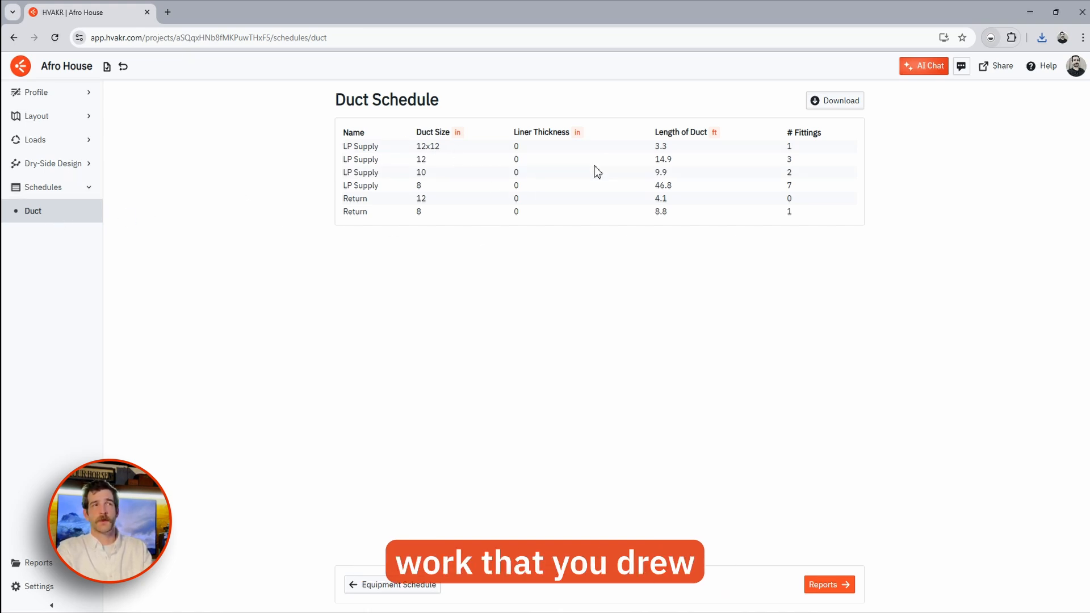
drag(348, 149, 366, 185)
click(420, 146)
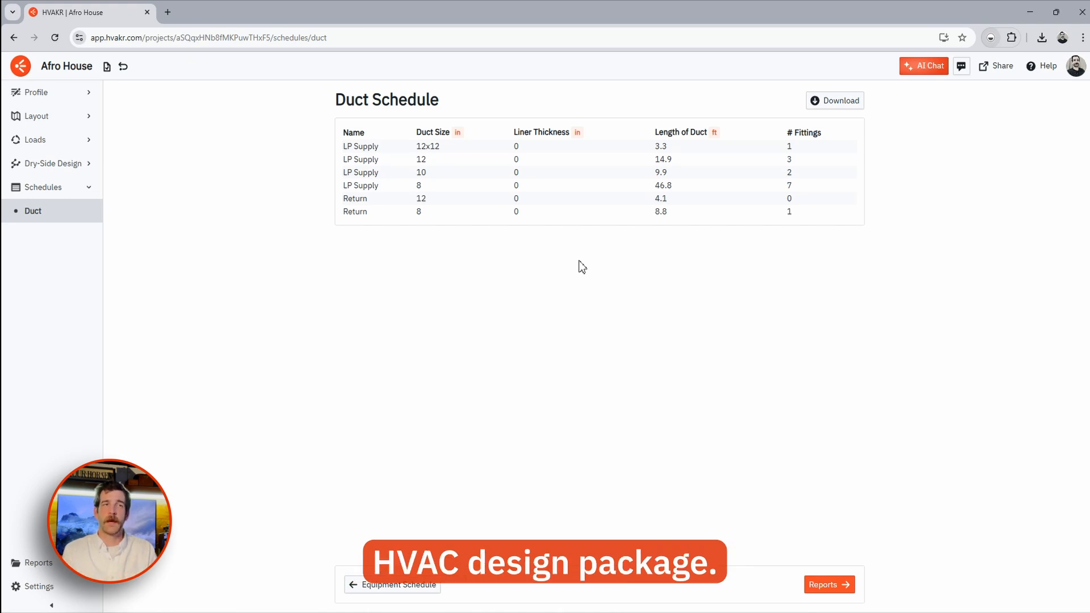
click(91, 185)
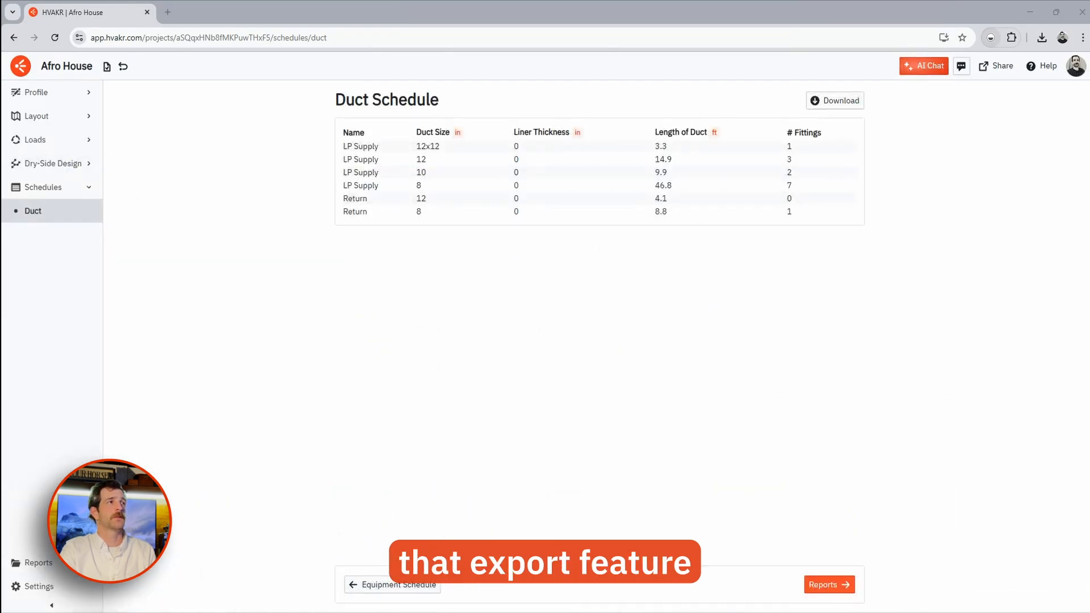
- Review the Layout Zones view and the Air Balancing Spaces view
click(61, 116)
click(63, 234)
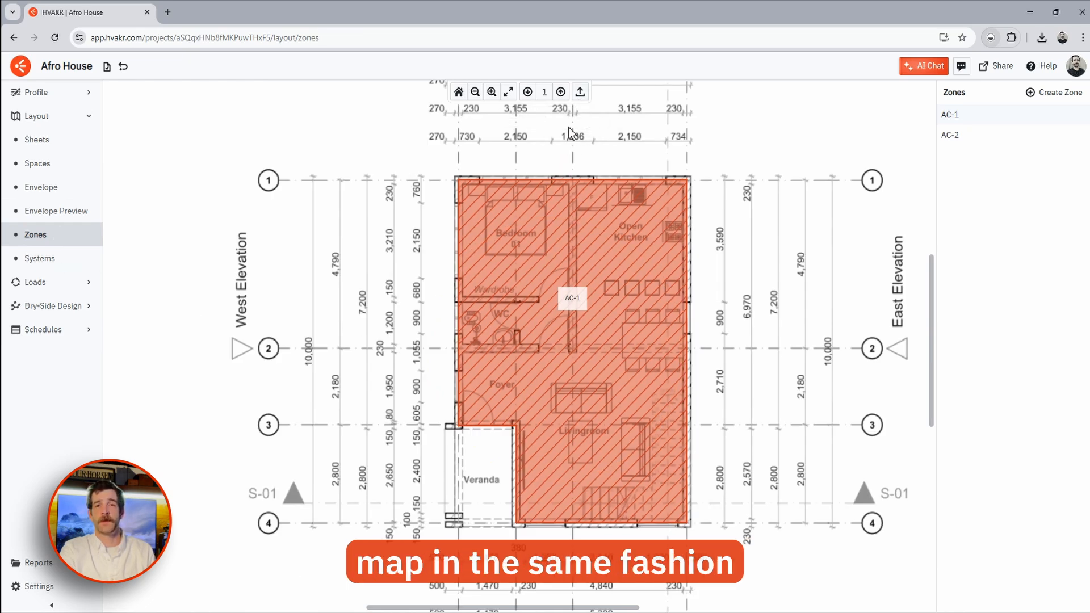
click(72, 284)
click(72, 187)
click(69, 213)
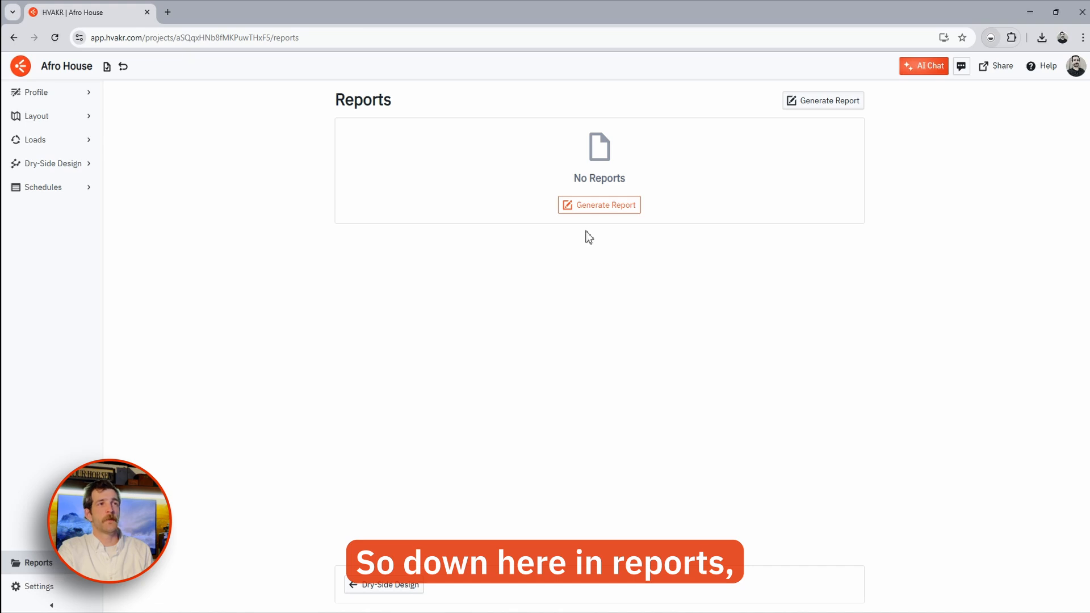
- Preview the available report types without generating one, then expand the project Profile section
click(592, 209)
click(510, 363)
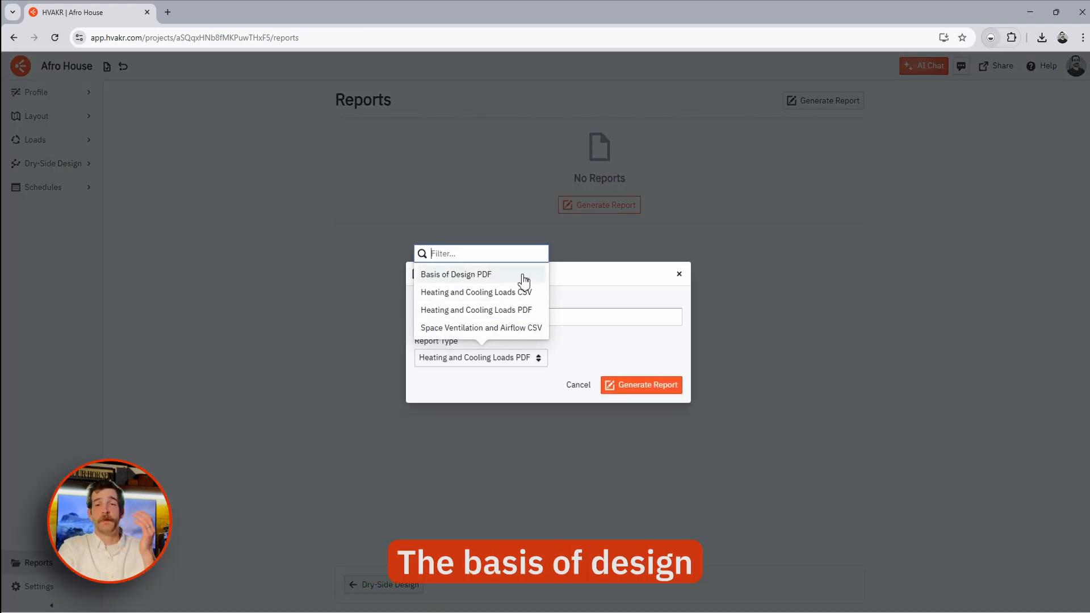
click(677, 274)
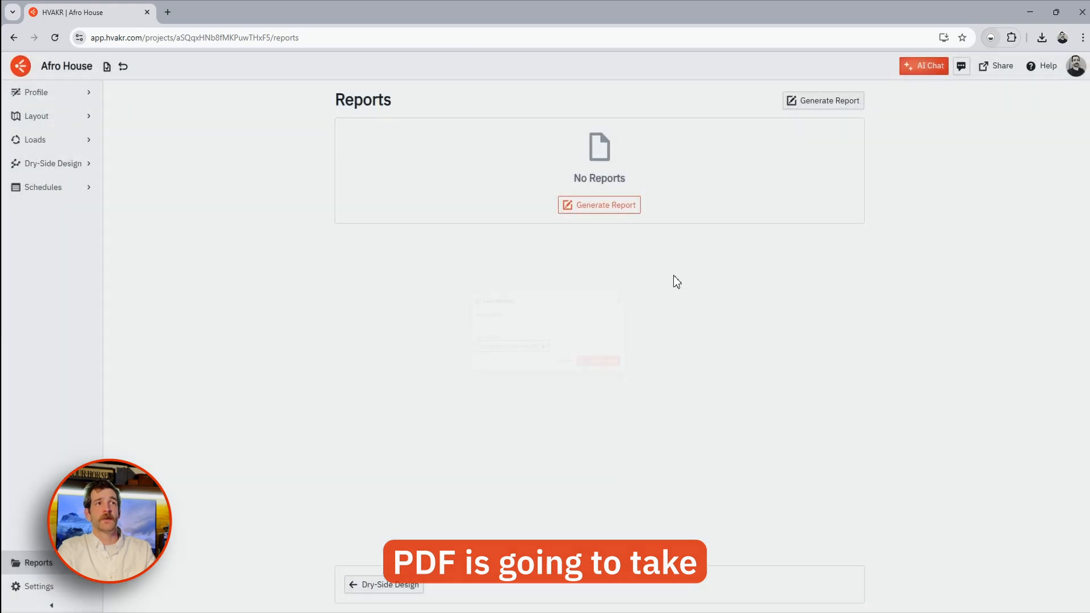
click(79, 100)
- Review the project's Weather, Building and Space Criteria pages, then return to the empty Reports page
click(62, 143)
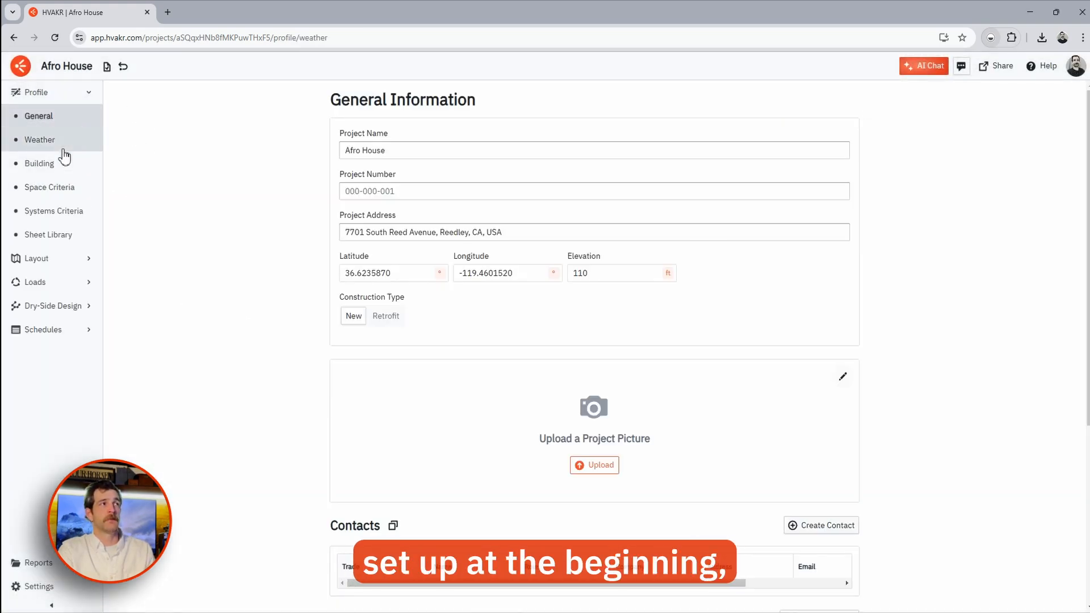
click(31, 166)
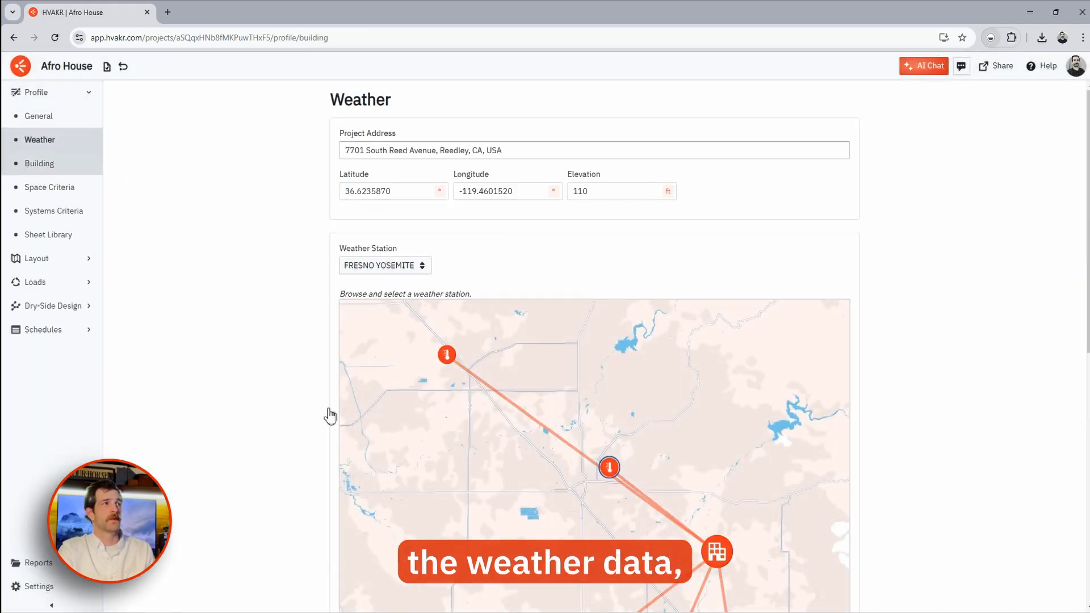
click(51, 187)
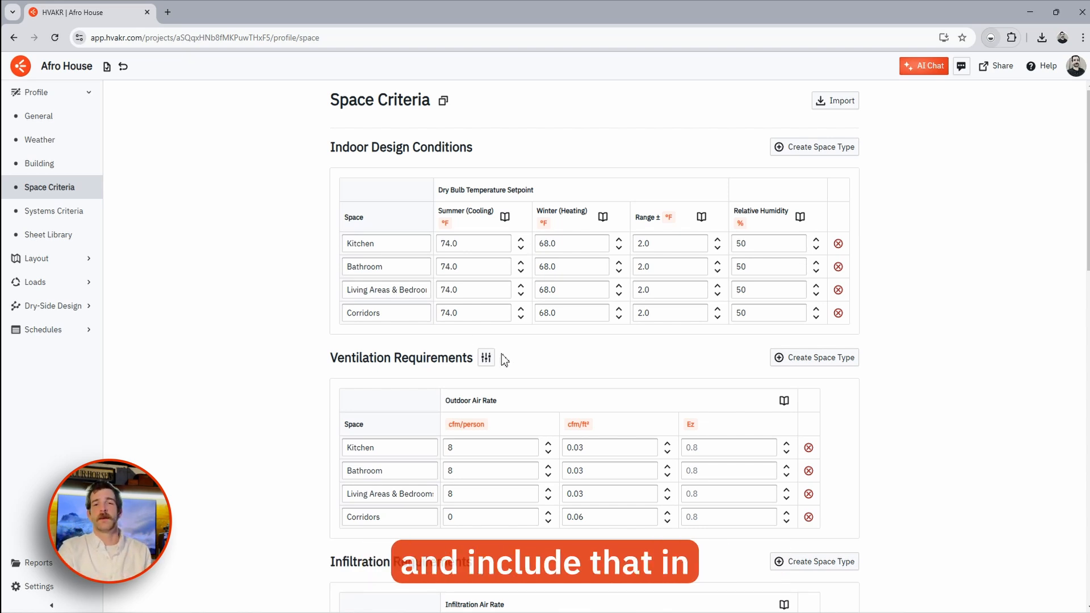
click(68, 565)
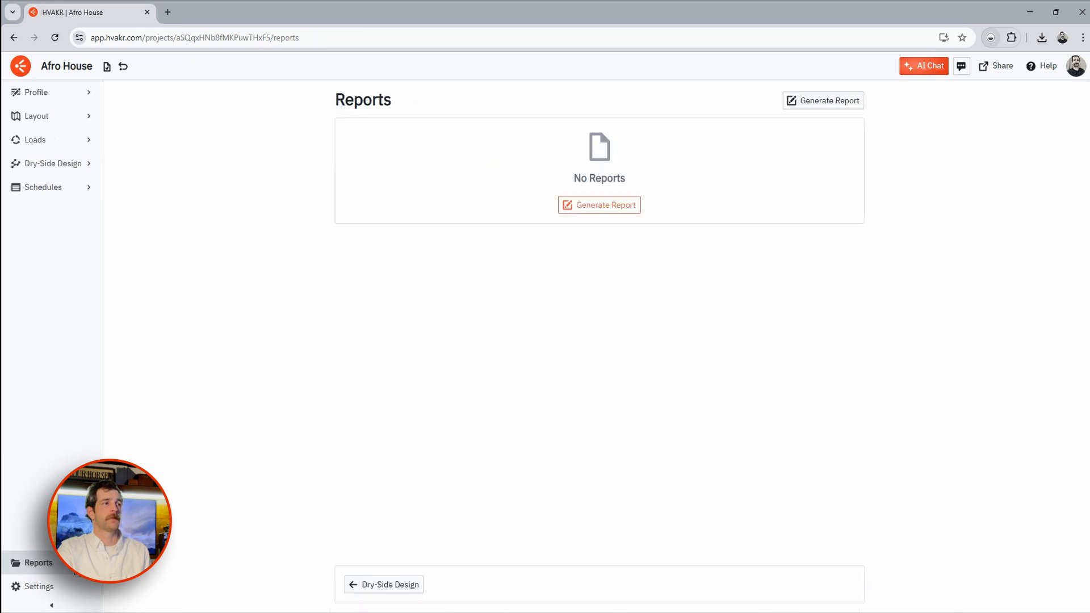